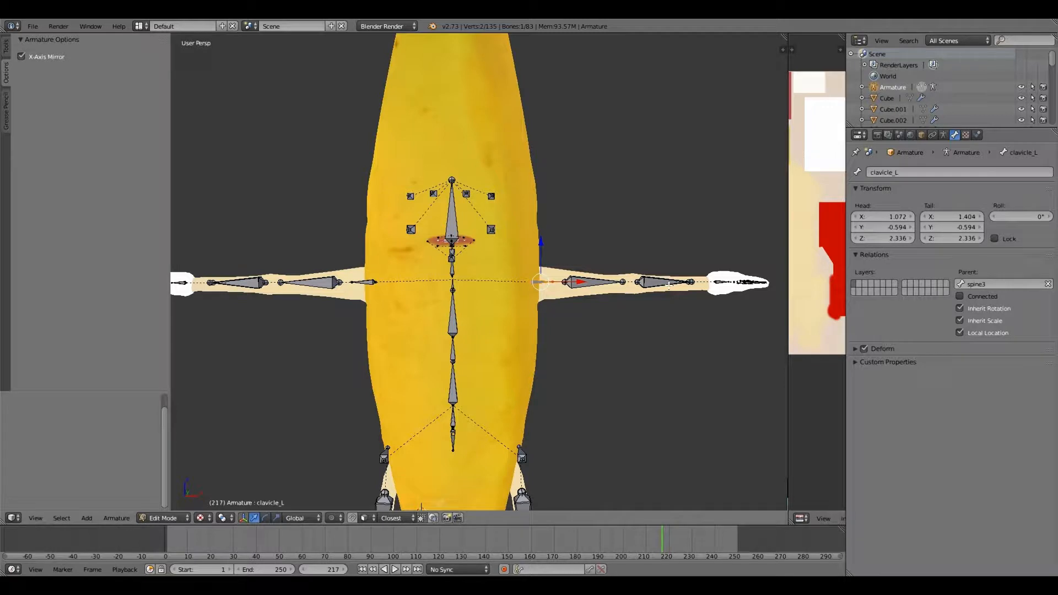
Step: Move the whole forearm_L bone outward along the X axis by about 0.109
scroll(668, 284, up, 1)
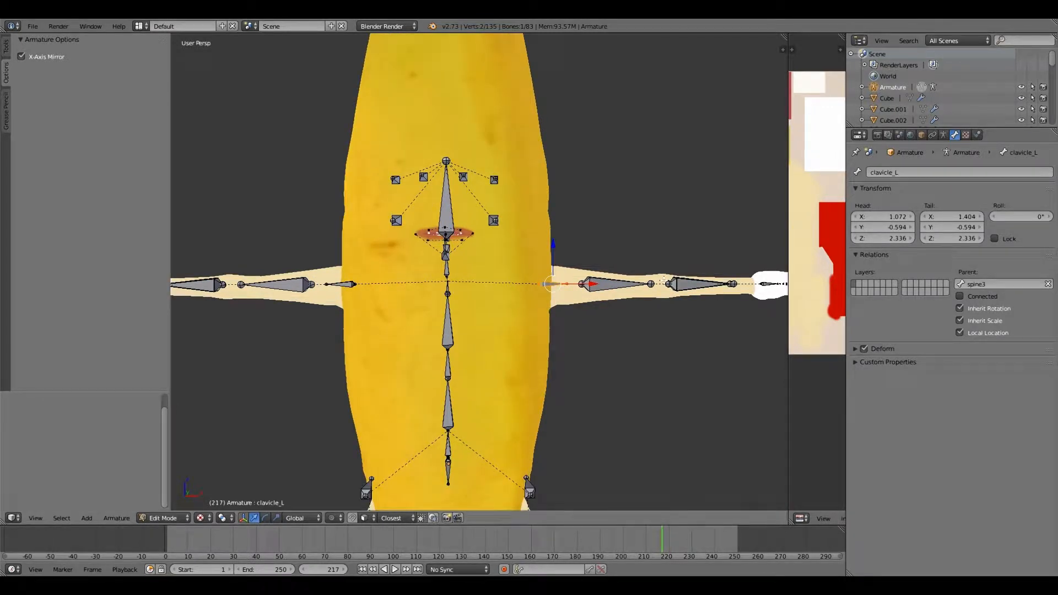
right_click(667, 284)
key(b)
drag(661, 271, 691, 297)
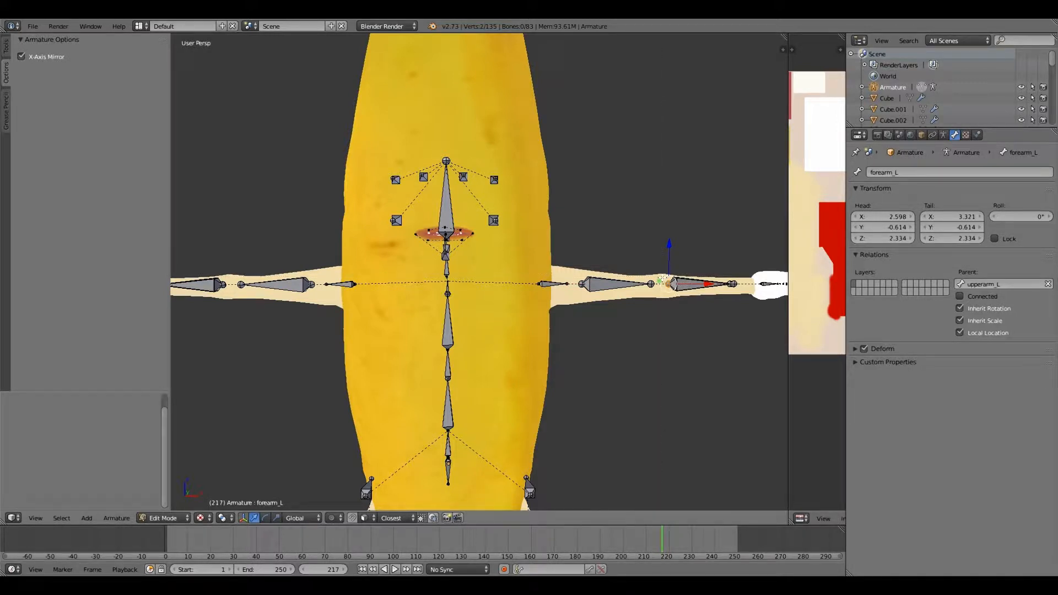
key(b)
drag(662, 267, 742, 297)
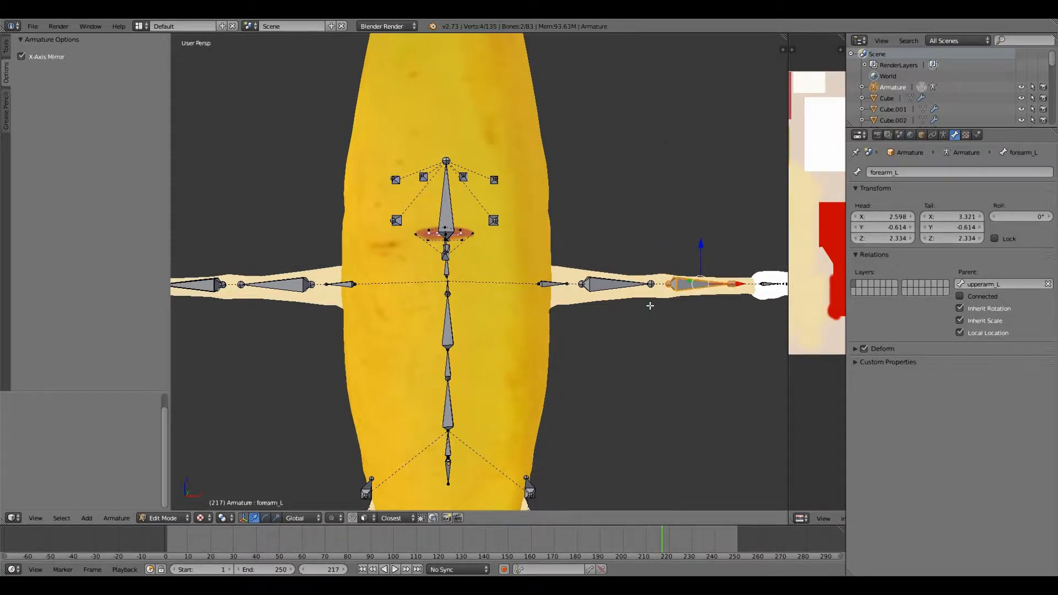
scroll(650, 305, down, 2)
scroll(650, 306, up, 1)
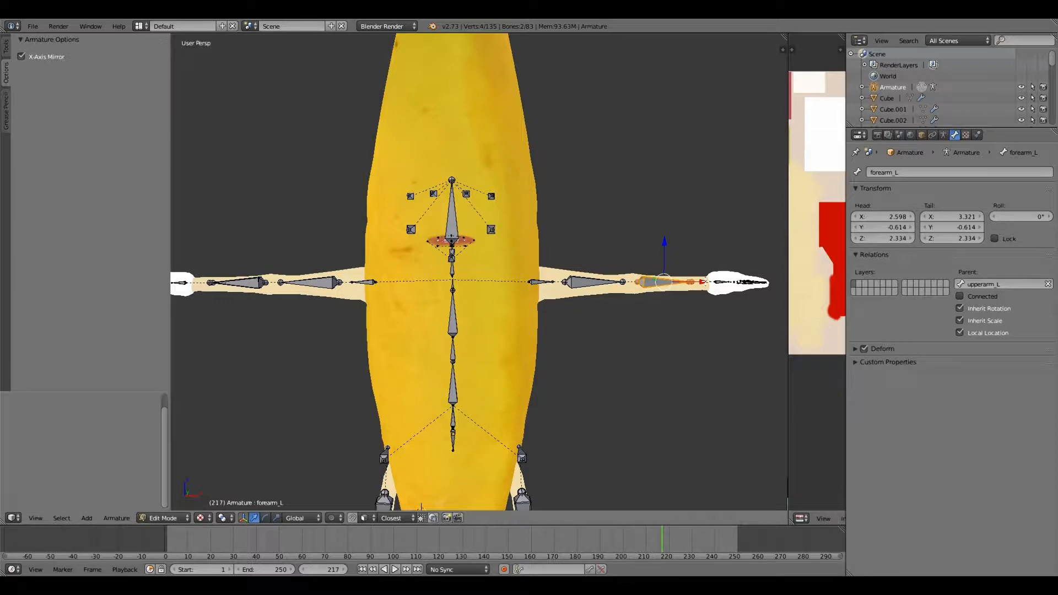
key(g)
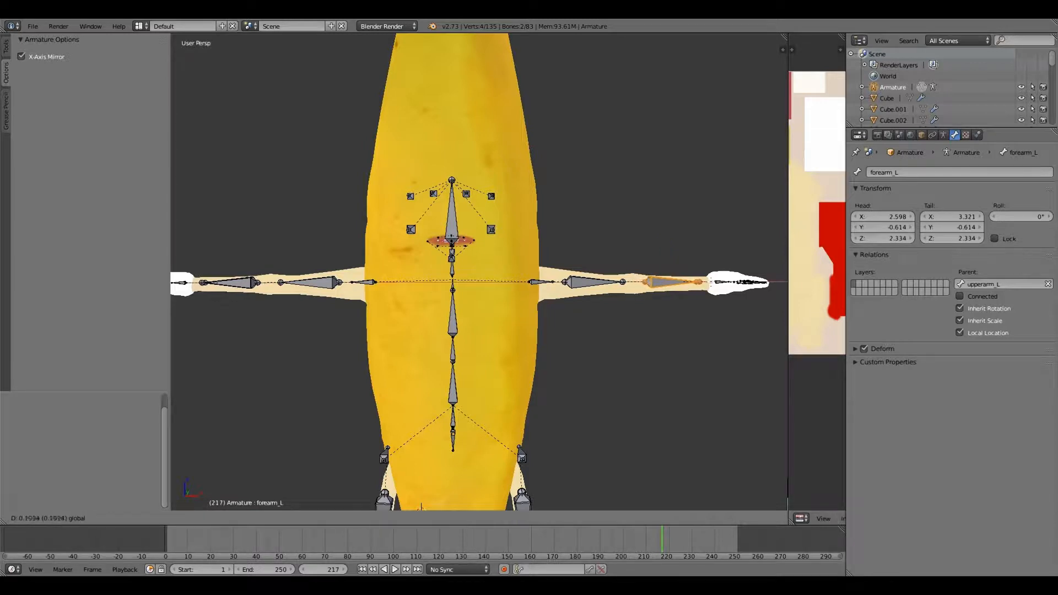
click(642, 300)
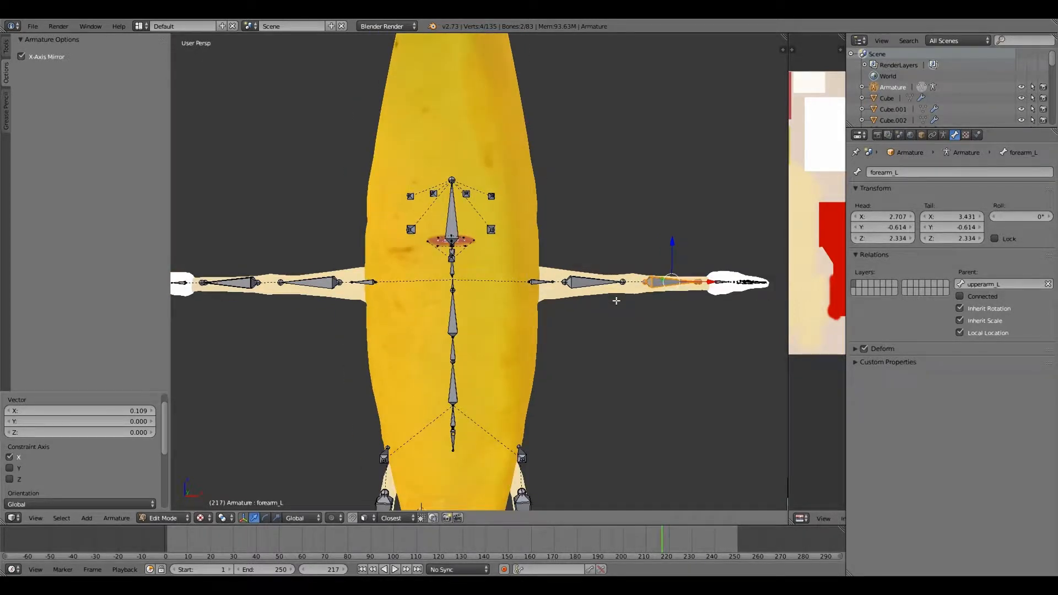
Step: Move the upperarm_L bone outward along the X axis by about 0.143
scroll(616, 300, up, 1)
scroll(615, 300, down, 1)
scroll(616, 301, up, 1)
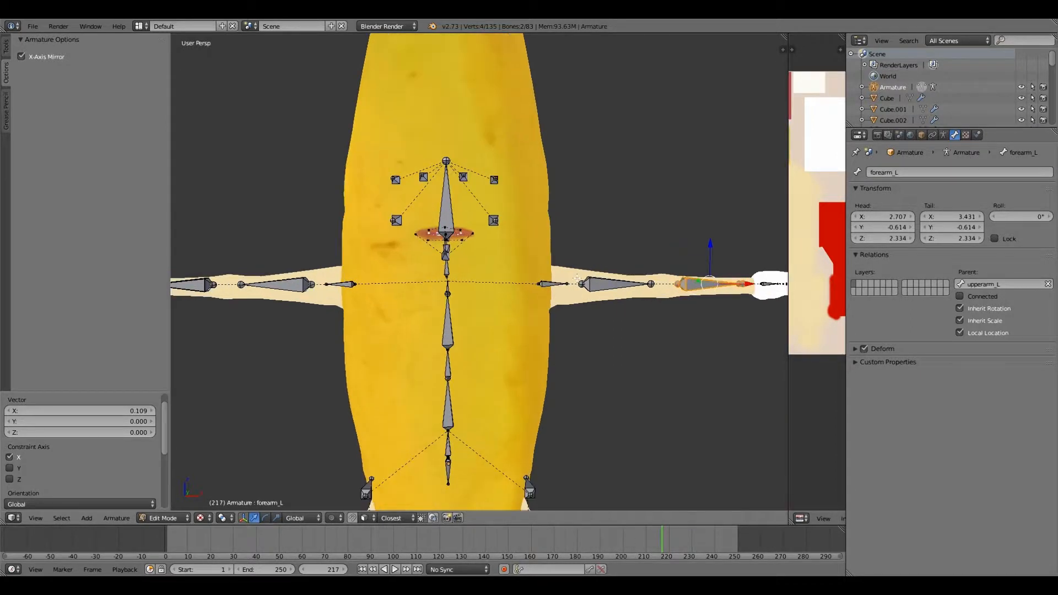
right_click(578, 277)
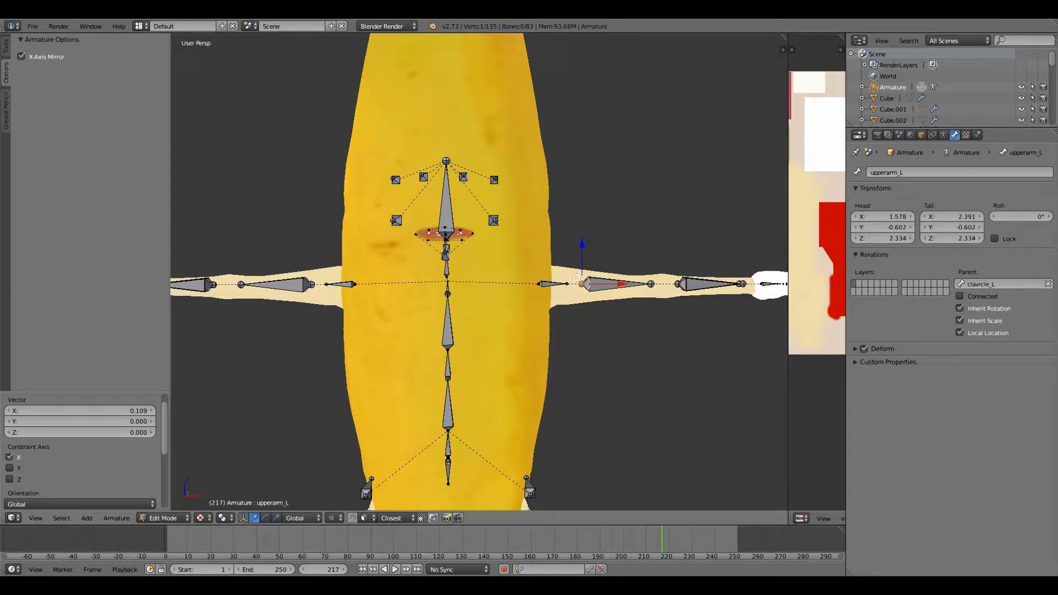
right_click(654, 281)
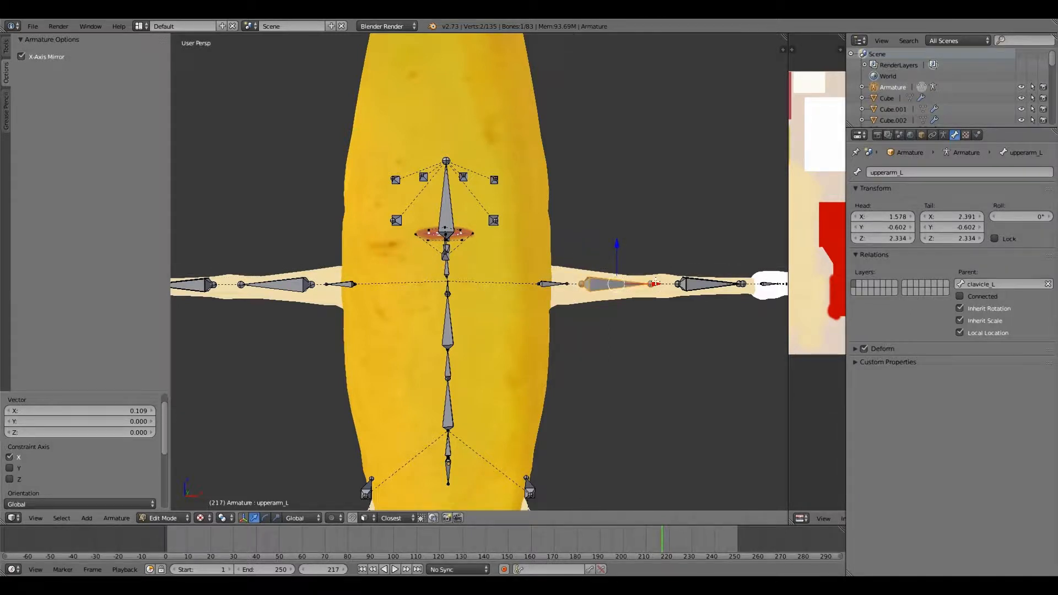
key(g)
key(x)
click(516, 275)
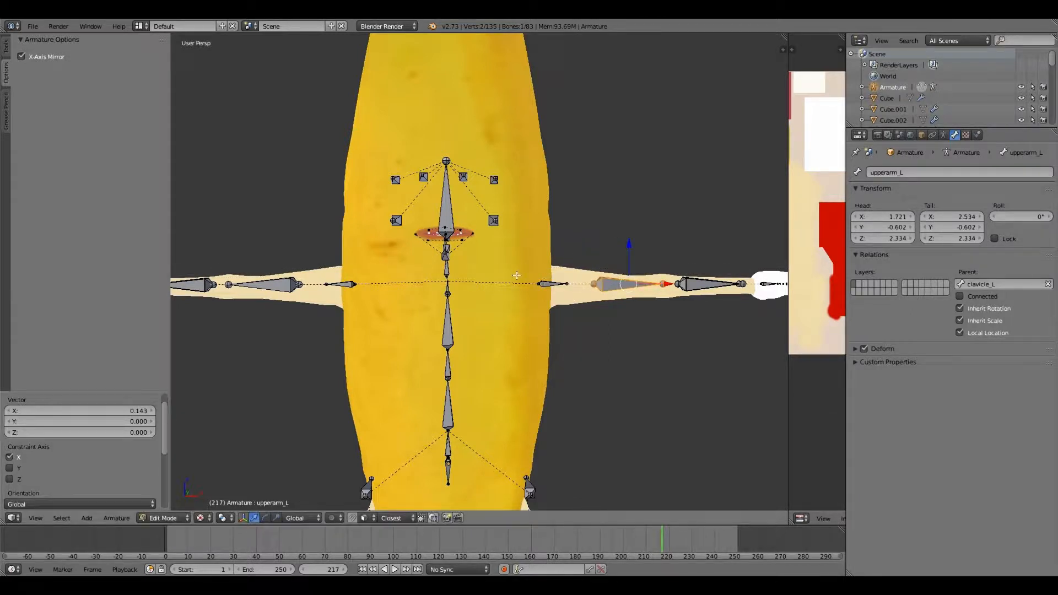
Step: Move the clavicle_L bone outward along X so its head sits at about X 1.313, just outside the body
key(bracketleft)
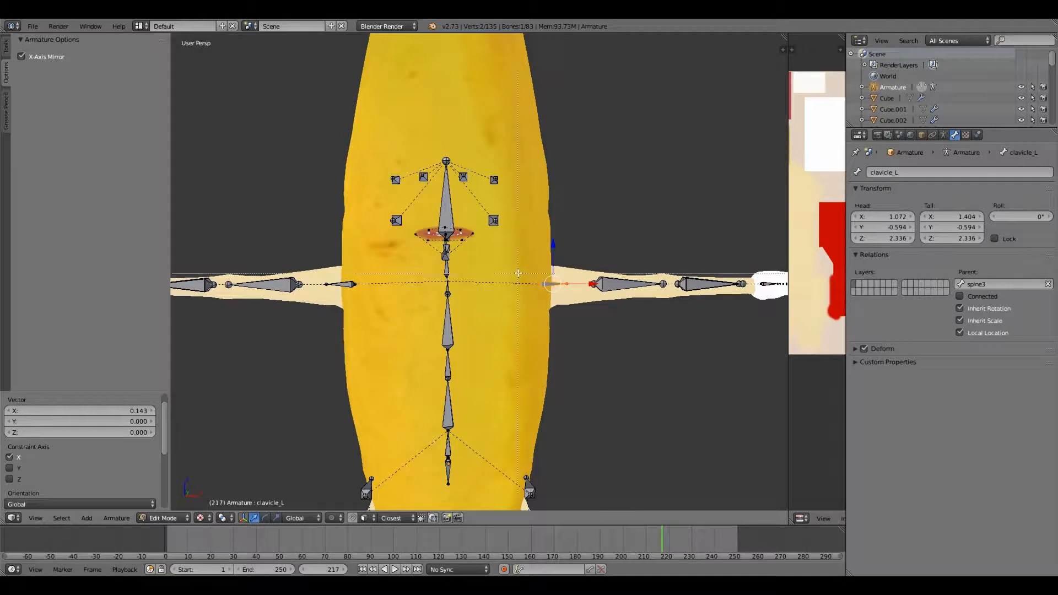
key(g)
key(x)
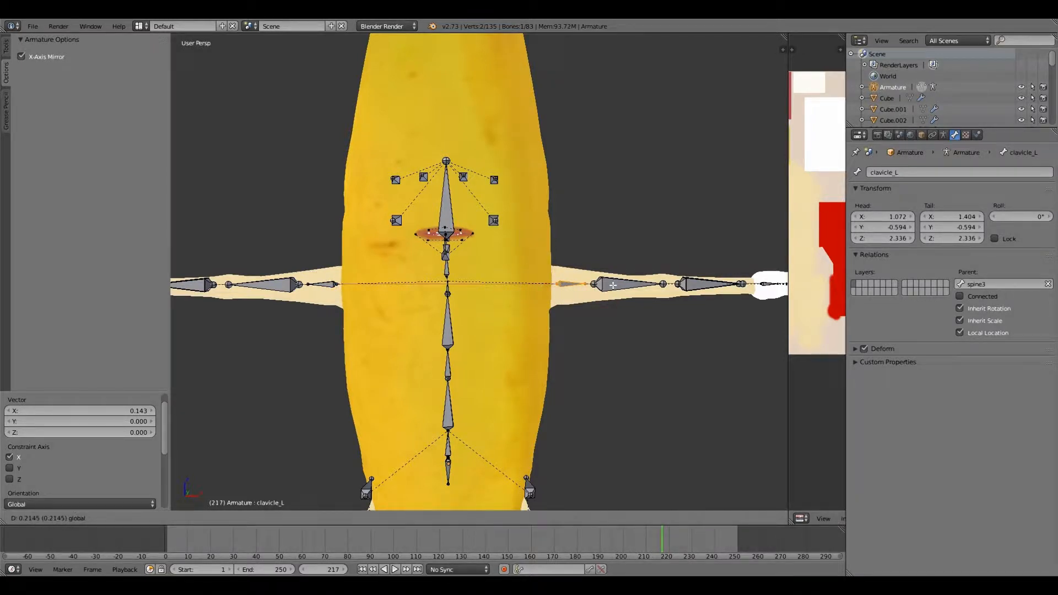
click(612, 284)
drag(611, 283, 611, 284)
Step: Move the whole hips_L bone outward along the X axis by about 0.049
scroll(524, 288, down, 2)
middle_drag(524, 288, 517, 294)
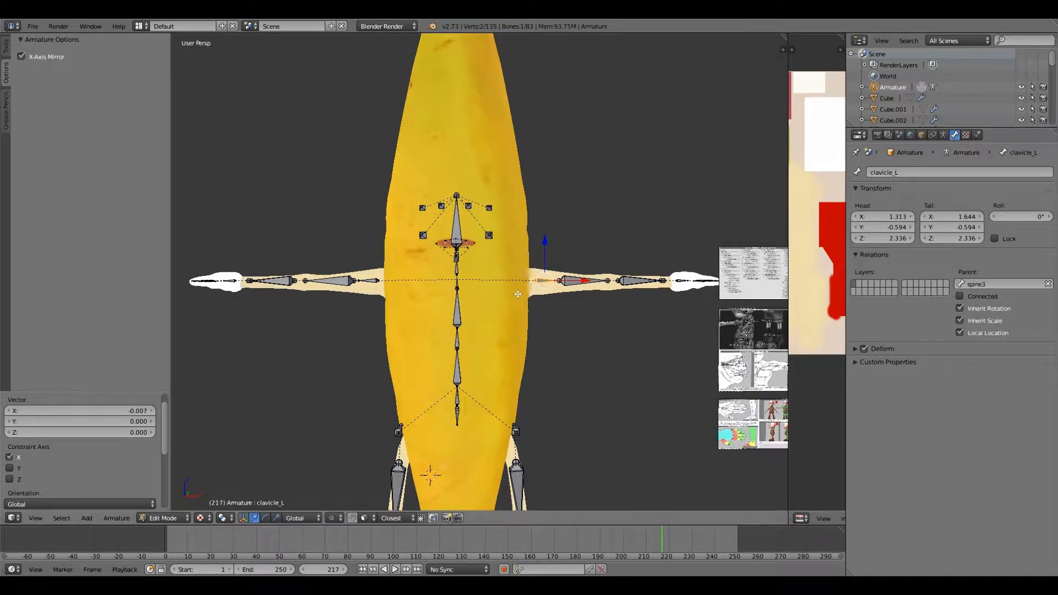
scroll(518, 293, up, 1)
scroll(527, 374, down, 2)
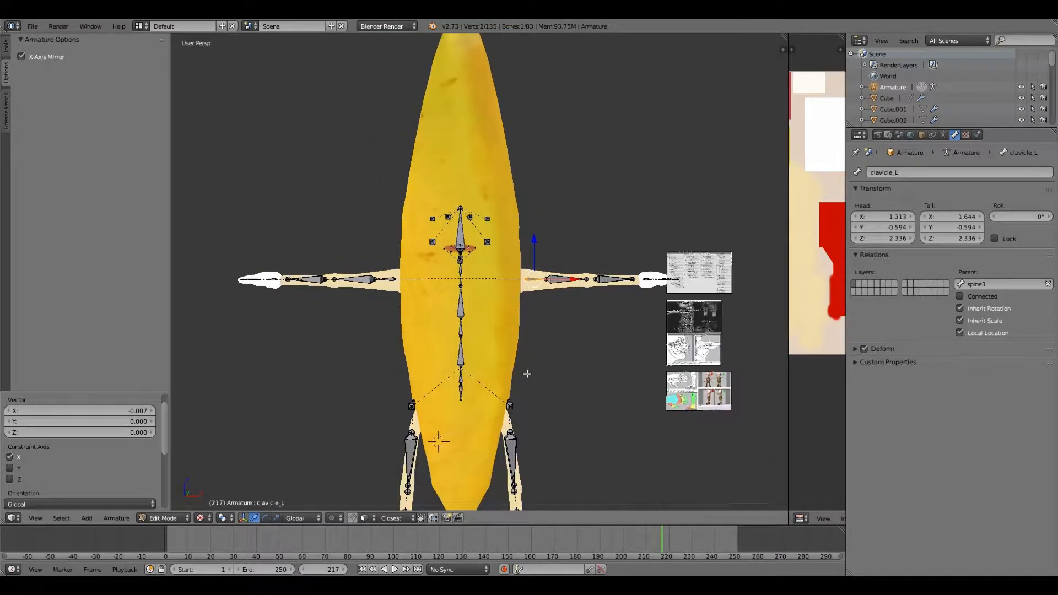
shift+middle_drag(527, 373, 522, 232)
scroll(508, 364, up, 2)
right_click(509, 324)
shift+middle_drag(508, 326, 518, 275)
scroll(517, 274, up, 1)
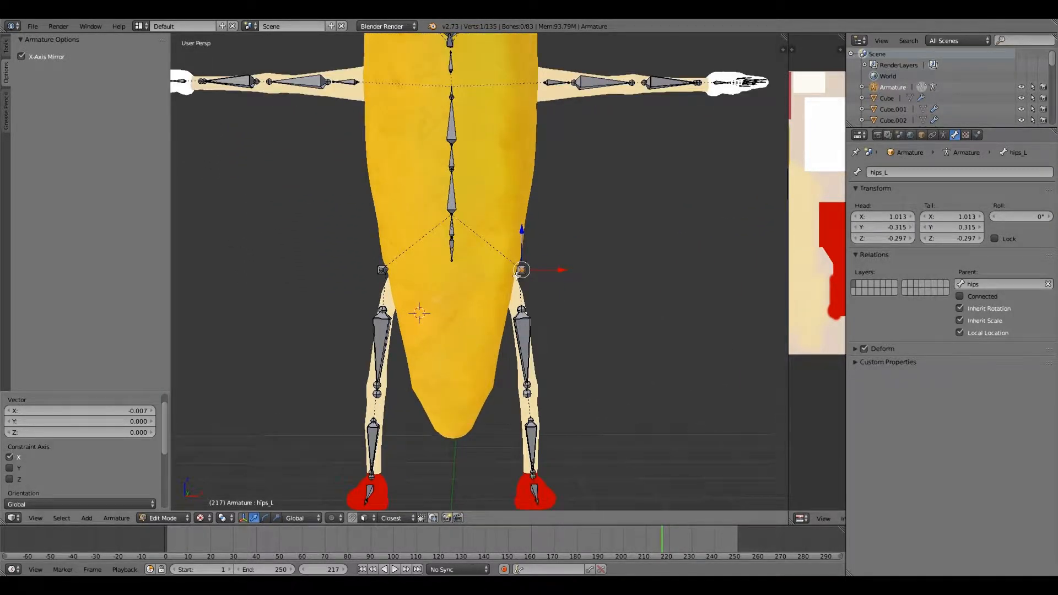
key(b)
drag(510, 259, 518, 316)
Step: Move the whole thigh_L bone outward along the X axis by about 0.088
right_click(521, 336)
scroll(497, 297, down, 1)
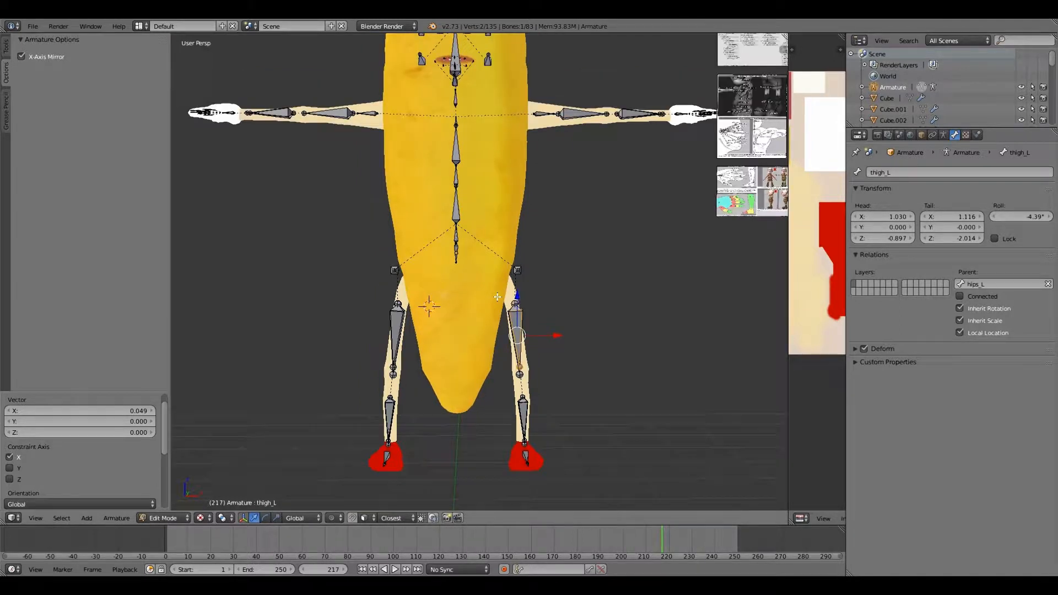
key(b)
drag(500, 289, 534, 377)
drag(561, 336, 564, 335)
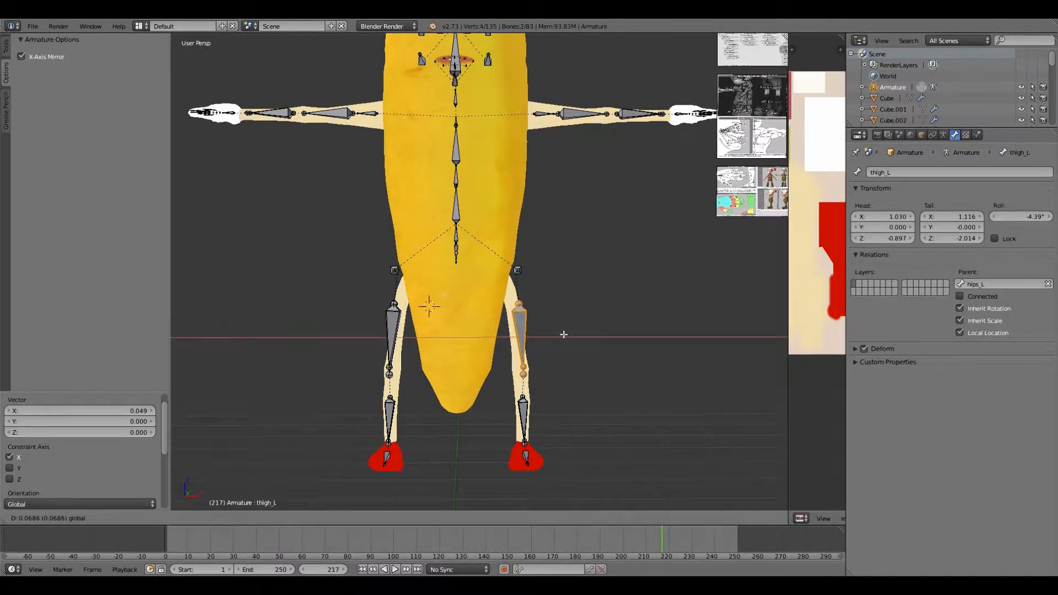
click(567, 334)
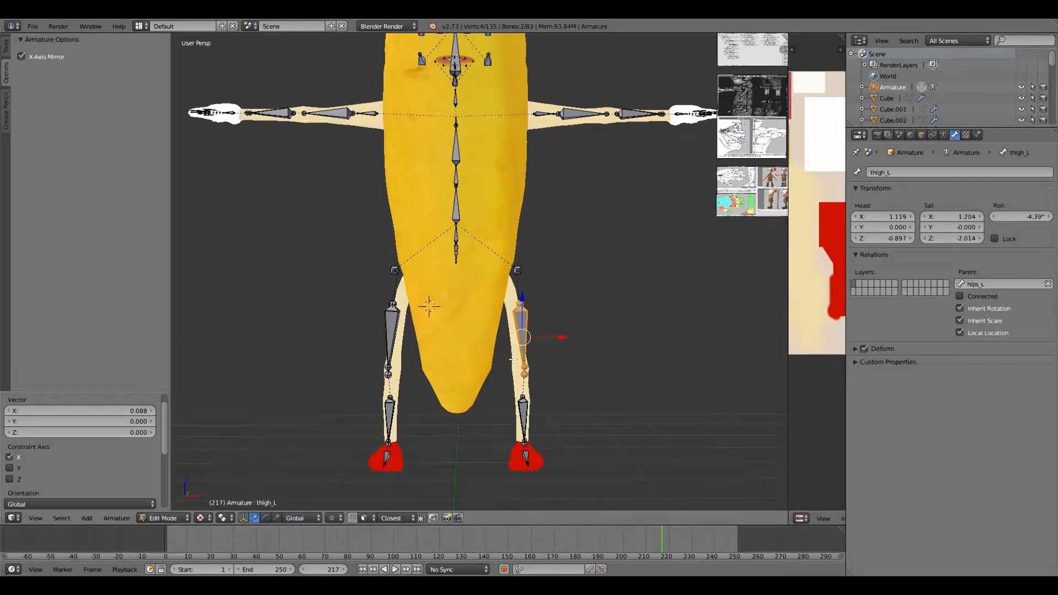
Step: Move the knee end of the thigh_L bone inward along the X axis by about 0.039
right_click(513, 359)
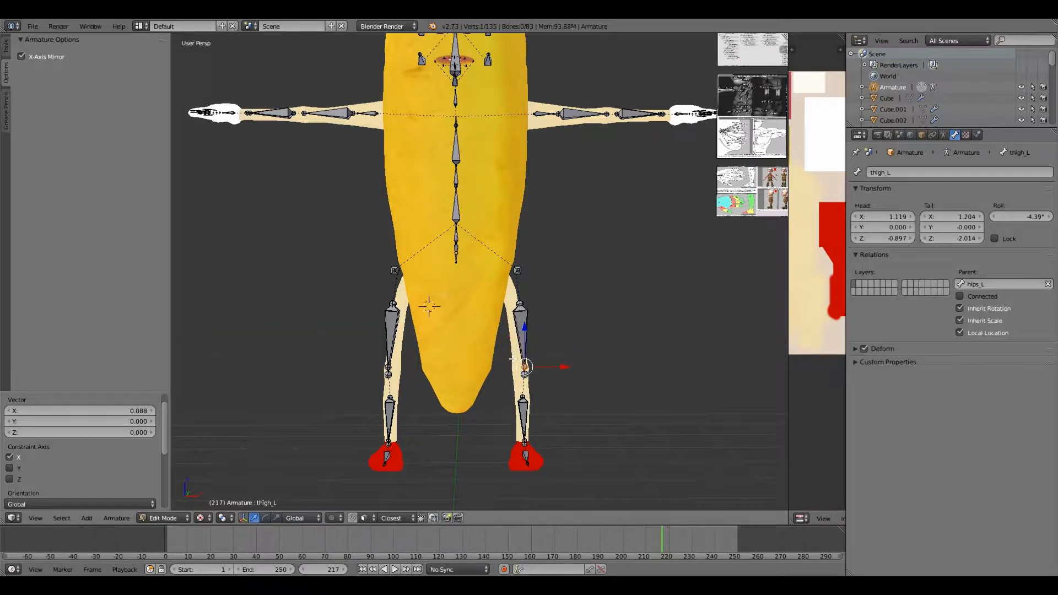
key(b)
drag(513, 359, 513, 403)
right_click(512, 404)
scroll(512, 404, up, 2)
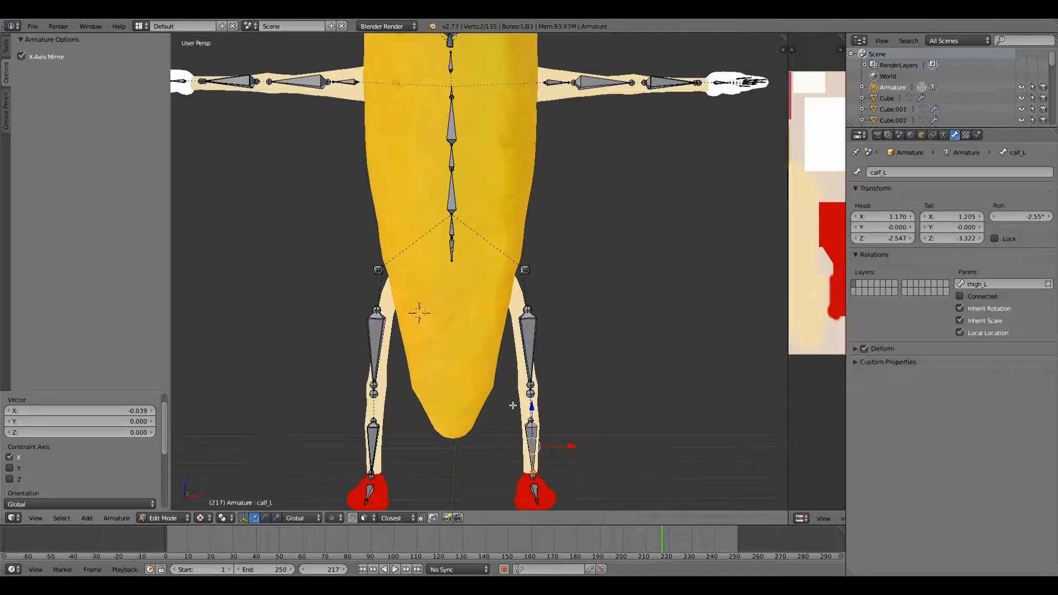
Step: Switch the armature to Object Mode and check how the bones line up with the banana character
middle_drag(513, 406, 527, 384)
scroll(526, 384, up, 1)
scroll(526, 384, down, 2)
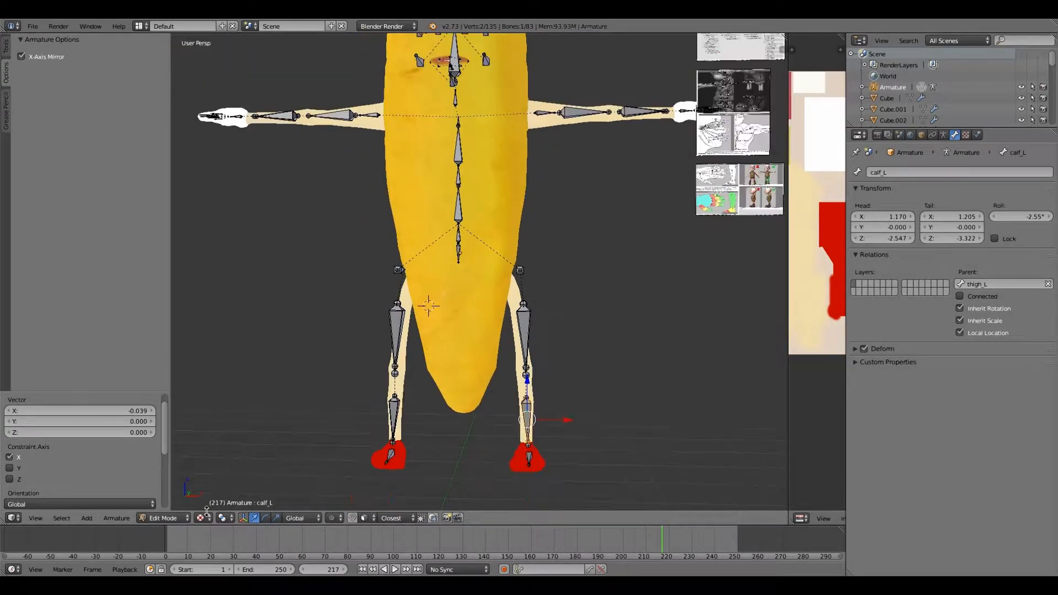
scroll(526, 383, up, 1)
click(165, 518)
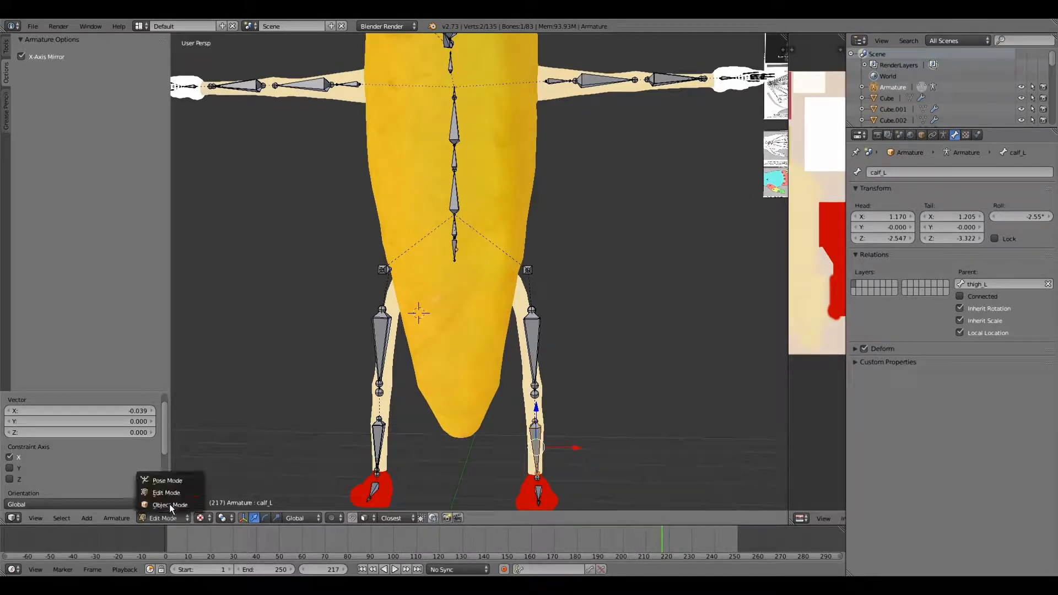
click(162, 505)
middle_drag(474, 350, 436, 303)
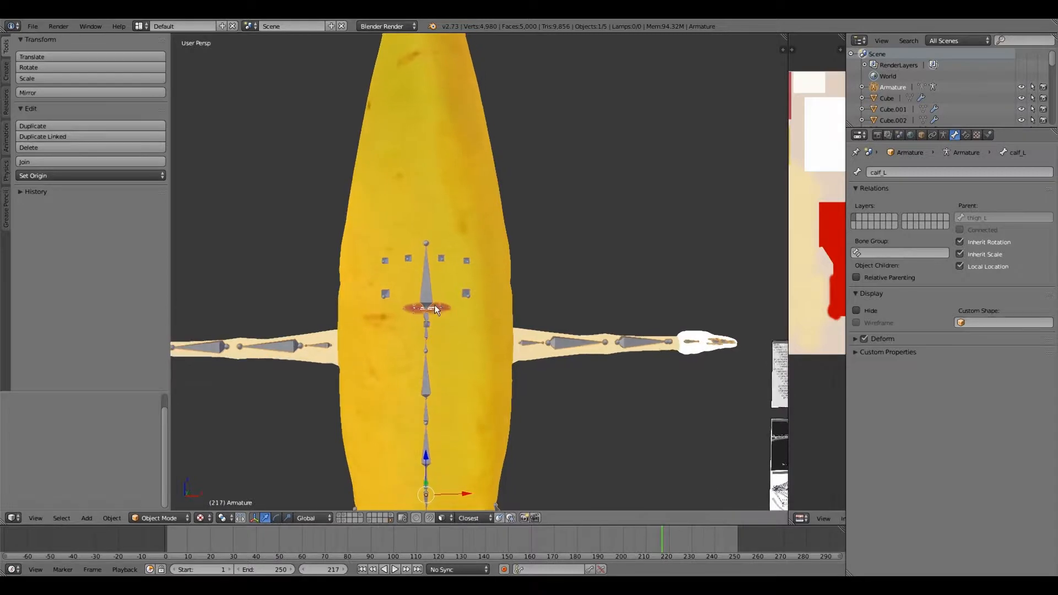
scroll(435, 303, up, 1)
Step: Put the armature in Edit Mode and select the head bone
click(163, 519)
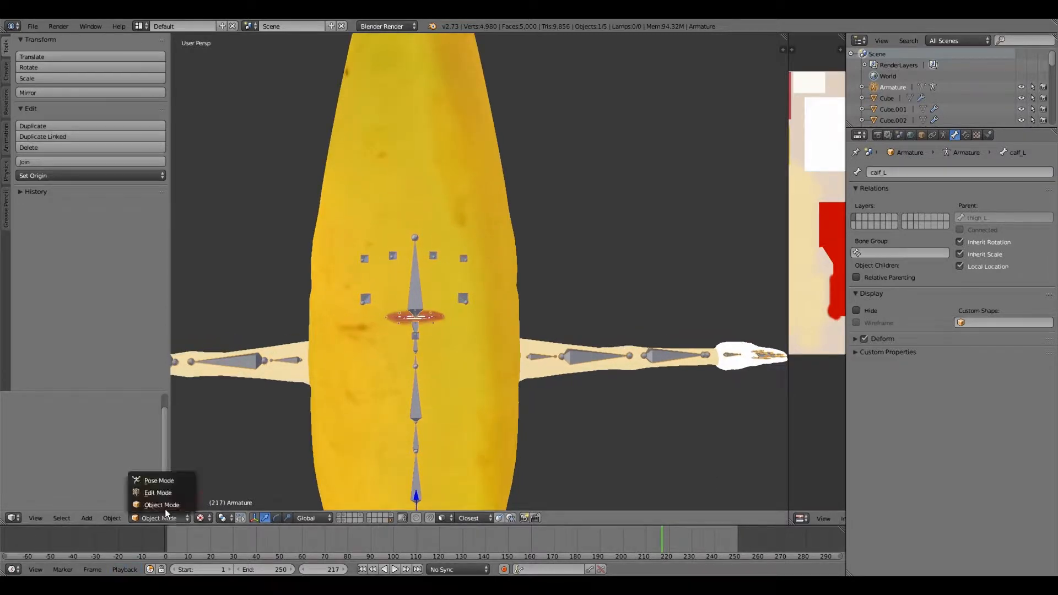
click(159, 494)
right_click(416, 292)
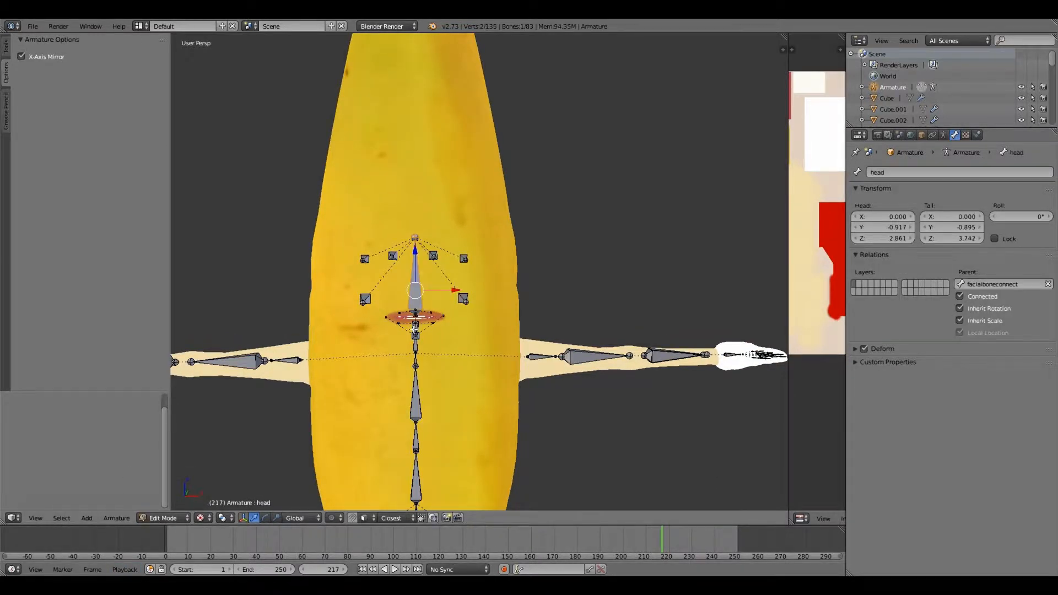
scroll(440, 297, down, 1)
middle_drag(448, 309, 343, 346)
key(KP_1)
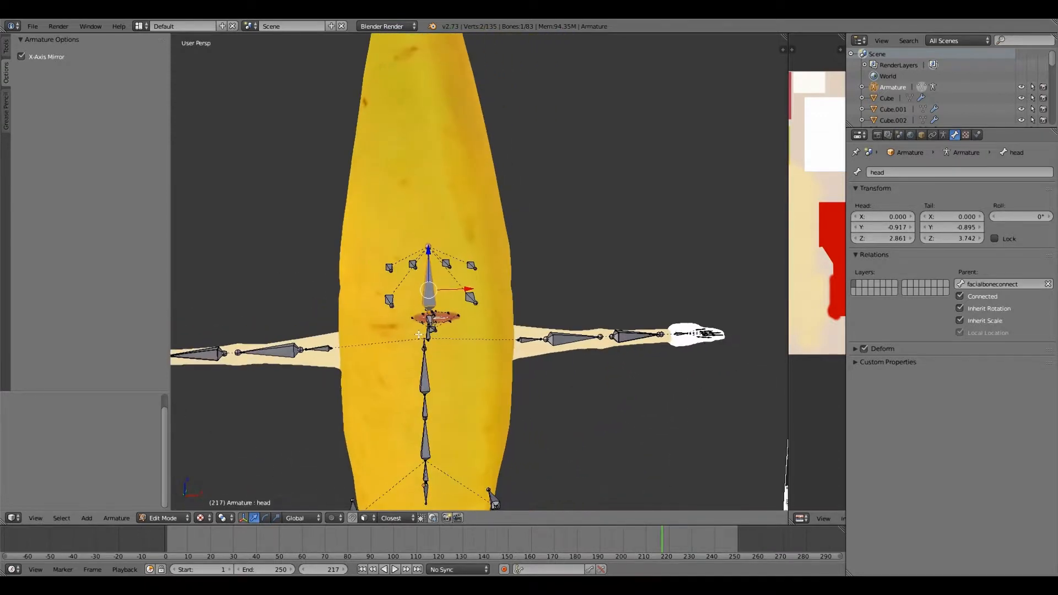
scroll(414, 288, up, 1)
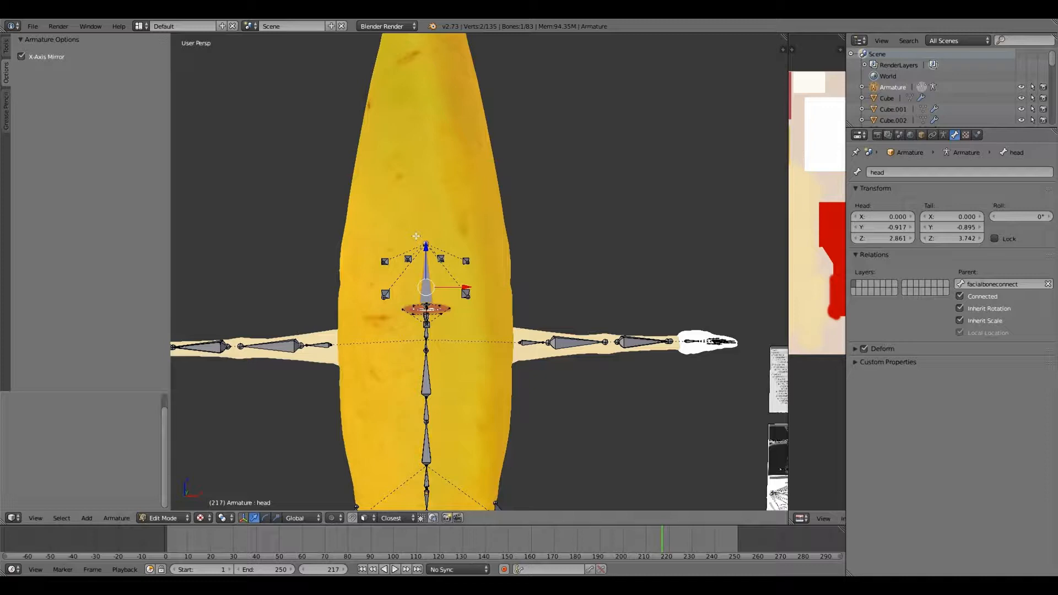
Step: Extrude a new bone from the head bone's tip, placing its end at about Y -0.564, Z 4.560
right_click(410, 242)
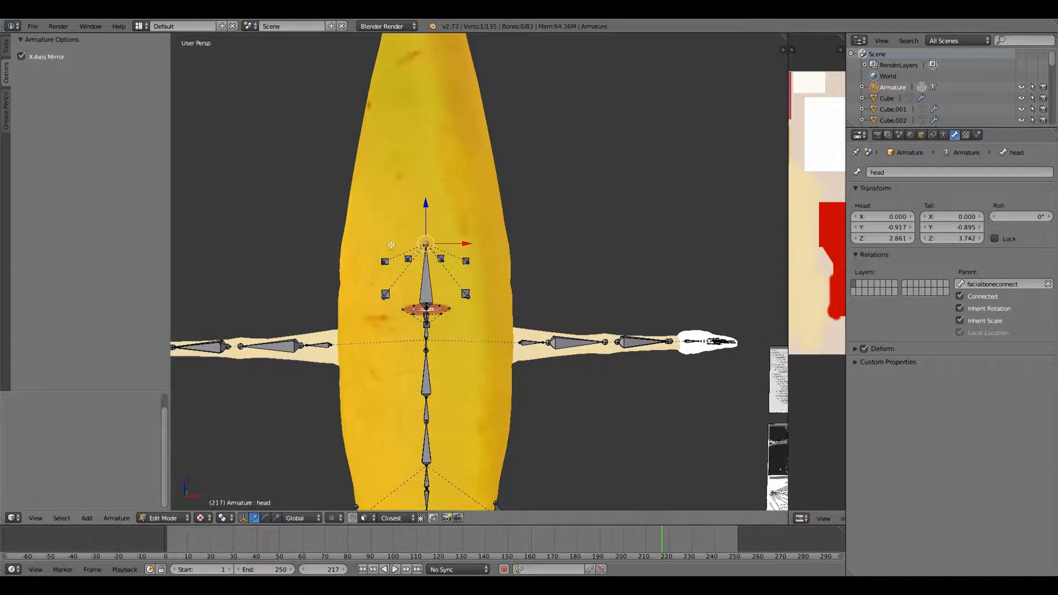
scroll(391, 245, down, 1)
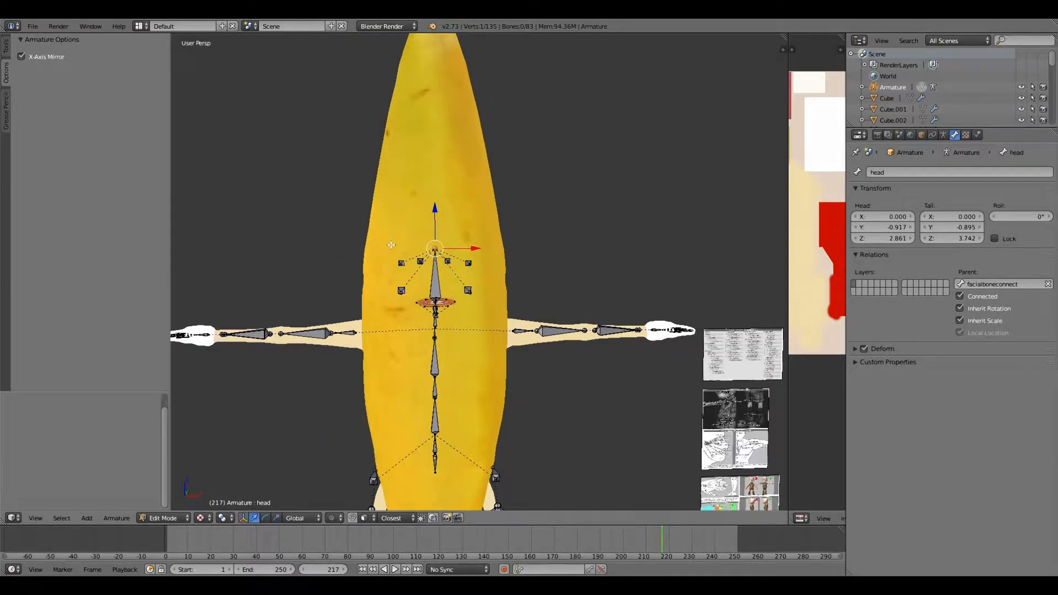
key(KP_3)
middle_drag(404, 242, 432, 234)
scroll(407, 245, up, 1)
key(e)
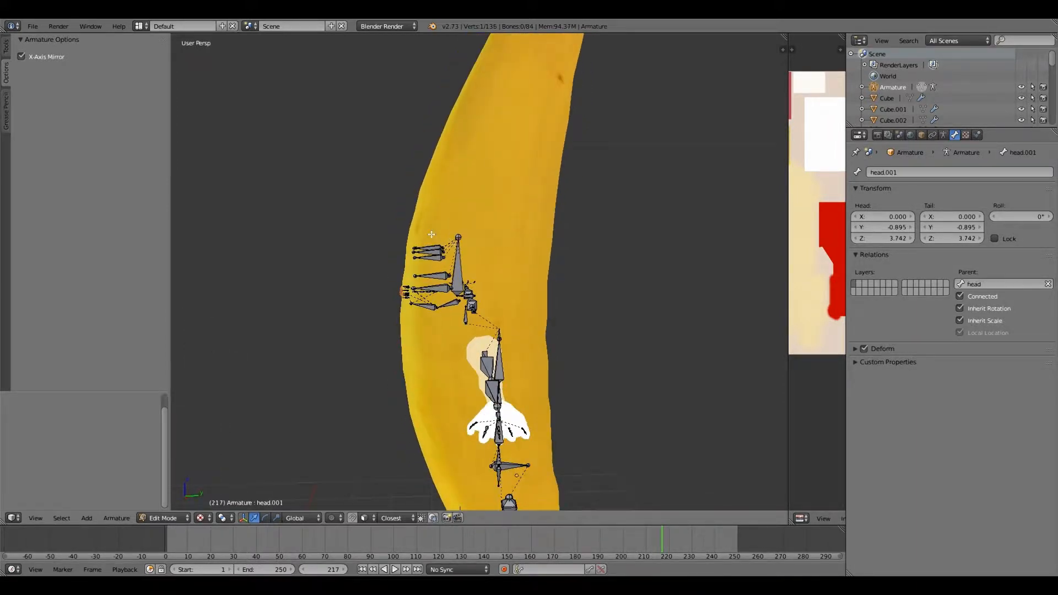
click(431, 234)
drag(458, 195, 472, 137)
drag(504, 181, 527, 182)
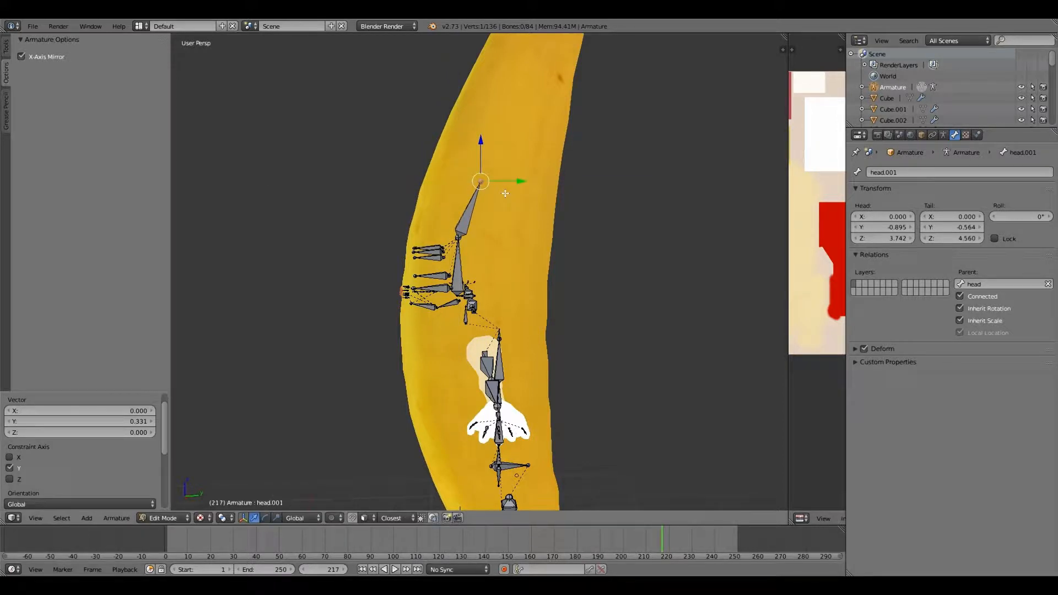
Step: Extrude a second bone above the head, placing its tip at about Y -0.074, Z 5.479
key(e)
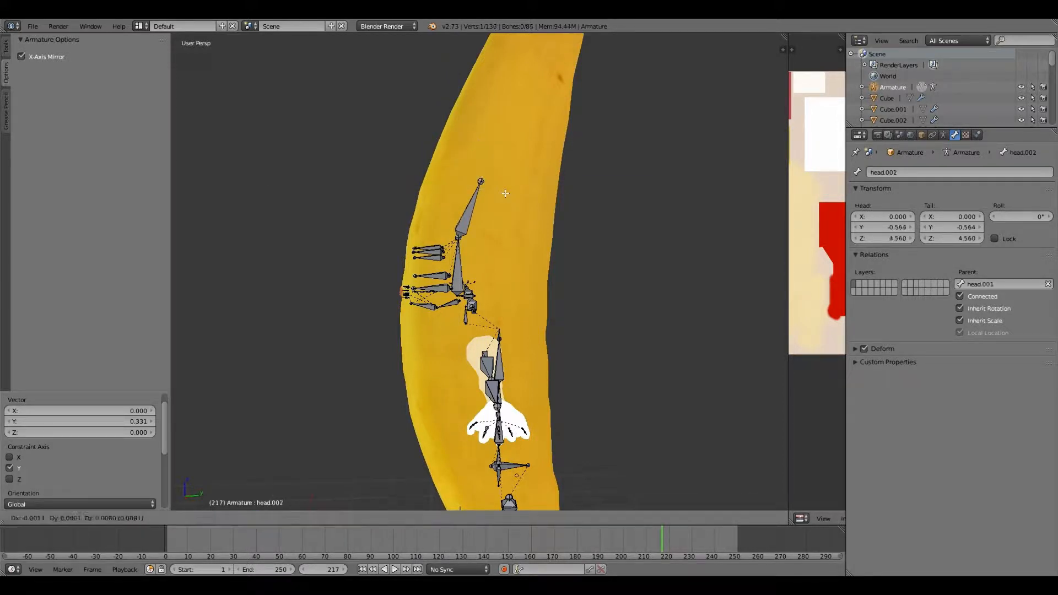
click(482, 137)
drag(483, 138, 506, 73)
scroll(521, 164, down, 2)
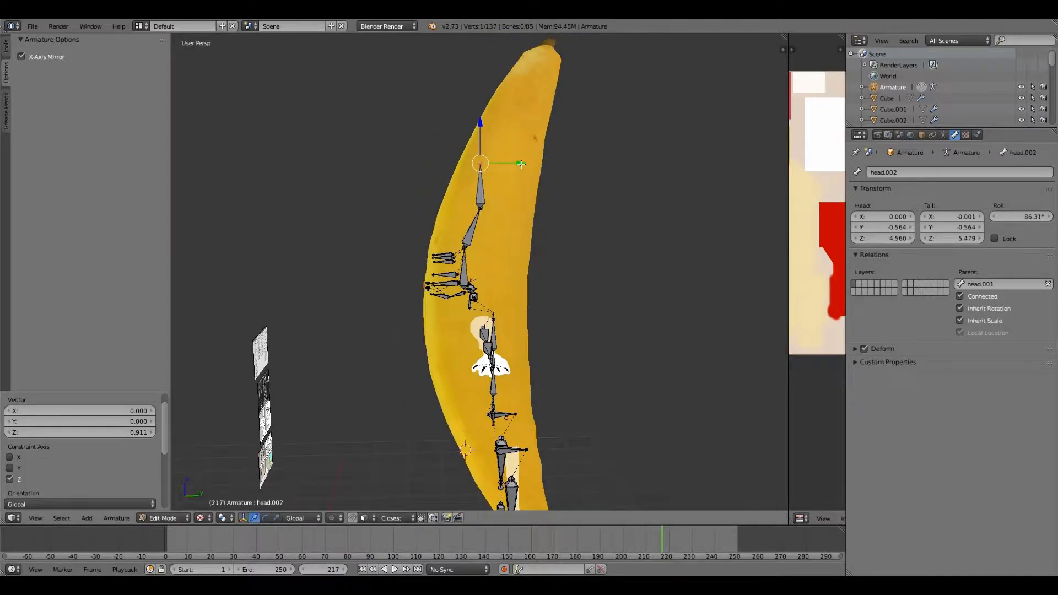
drag(520, 164, 545, 163)
Step: Extrude a third bone up along the banana's curve and place its tip just below the stem
key(e)
key(z)
click(540, 101)
drag(540, 101, 562, 102)
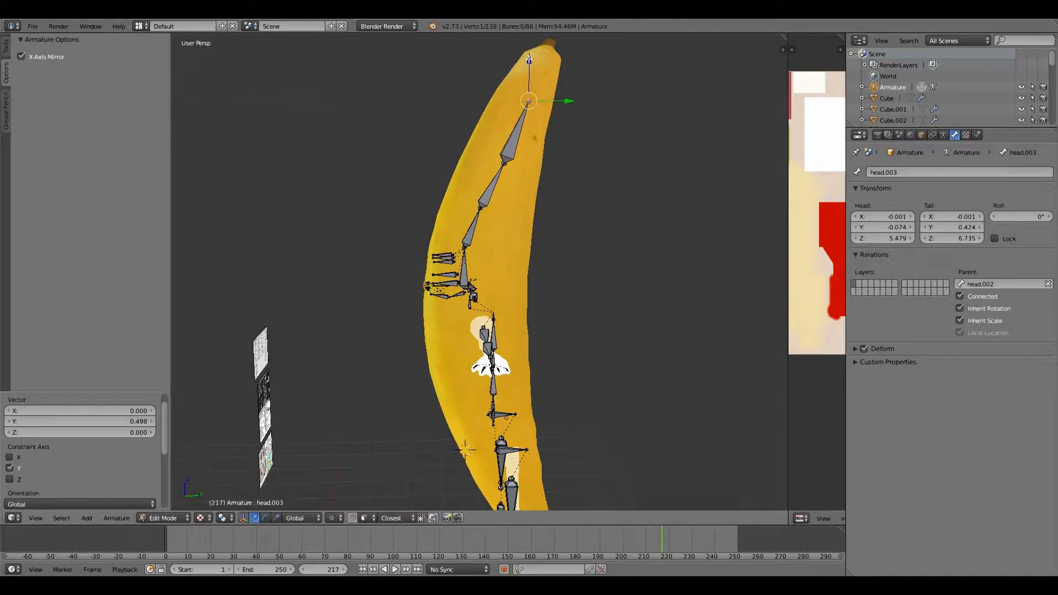
drag(529, 60, 530, 39)
drag(566, 79, 577, 78)
Step: Shift the two joints between the new bones up and back along the banana's curve, the lower one to about Y -0.415, Z 4.880
right_click(504, 162)
drag(504, 122, 504, 102)
drag(541, 143, 550, 142)
right_click(480, 208)
drag(480, 167, 480, 152)
drag(514, 193, 530, 195)
Step: Rename the first bone above the head bone as head2
click(884, 172)
drag(884, 172, 904, 172)
key(BackSpace)
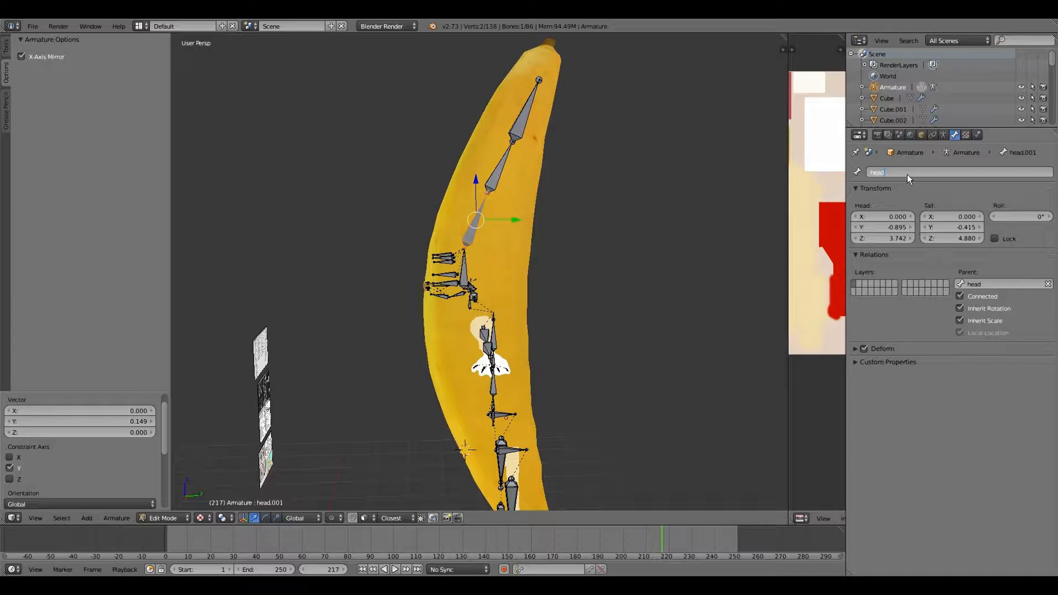
text(2)
key(Return)
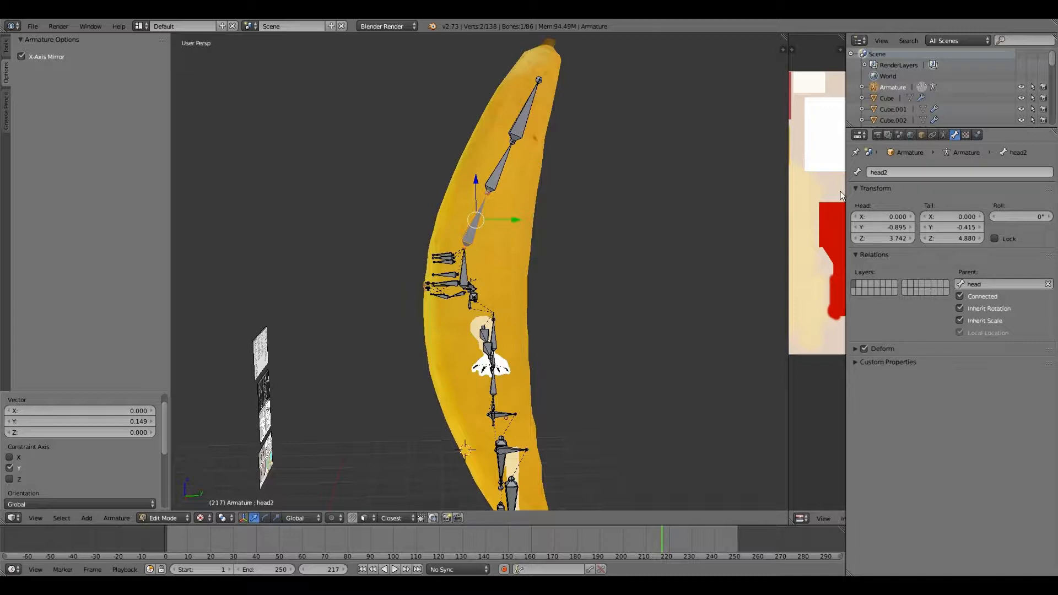
Step: Rename the second bone above the head bone as head3
right_click(498, 168)
click(885, 172)
click(886, 171)
drag(886, 171, 908, 171)
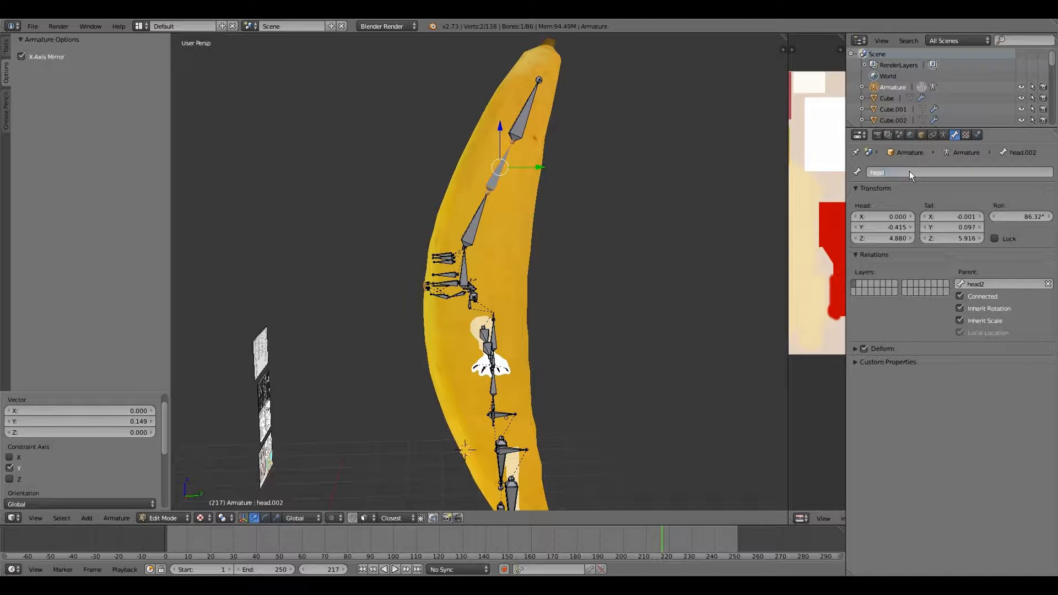
text(3)
key(Return)
Step: Rename the topmost bone below the banana's stem as head4
right_click(520, 121)
click(885, 172)
click(885, 172)
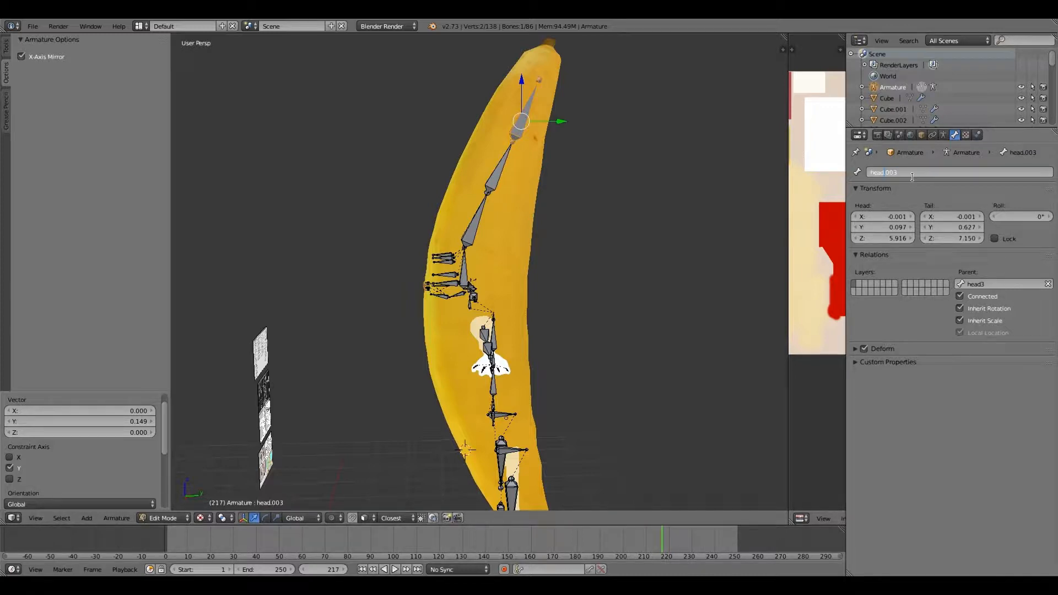
text(4)
key(Return)
right_click(473, 237)
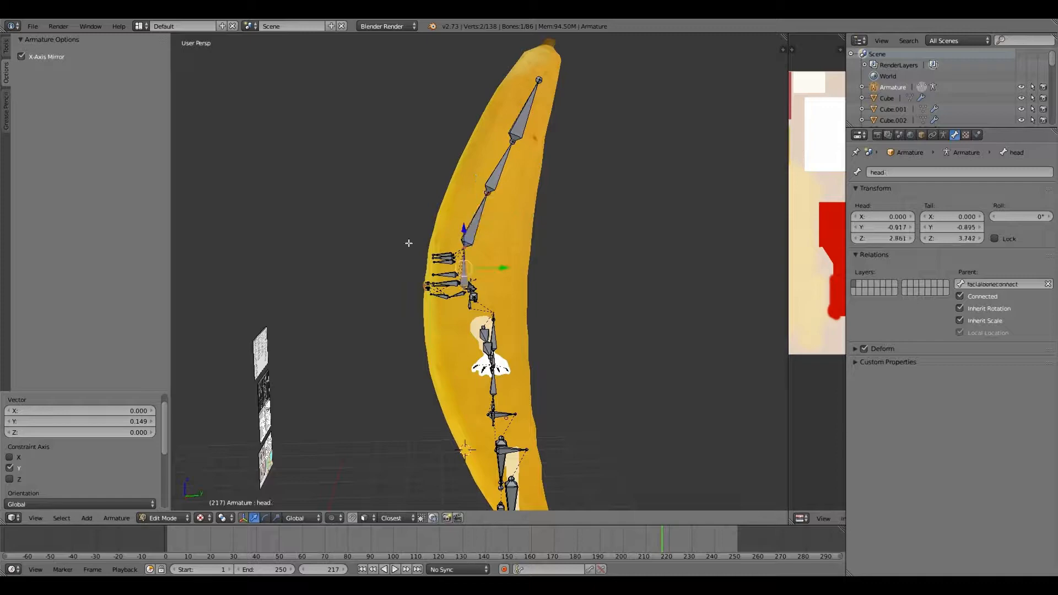
Step: Extrude a new bone down from the pelvis bone and place its tip at about Y -0.049, Z -0.734
middle_drag(408, 240, 534, 251)
shift+middle_drag(469, 270, 489, 173)
middle_drag(476, 293, 493, 280)
key(ctrl+z)
key(ctrl+z)
key(e)
key(Escape)
drag(517, 179, 516, 208)
drag(485, 247, 471, 249)
middle_drag(496, 248, 499, 285)
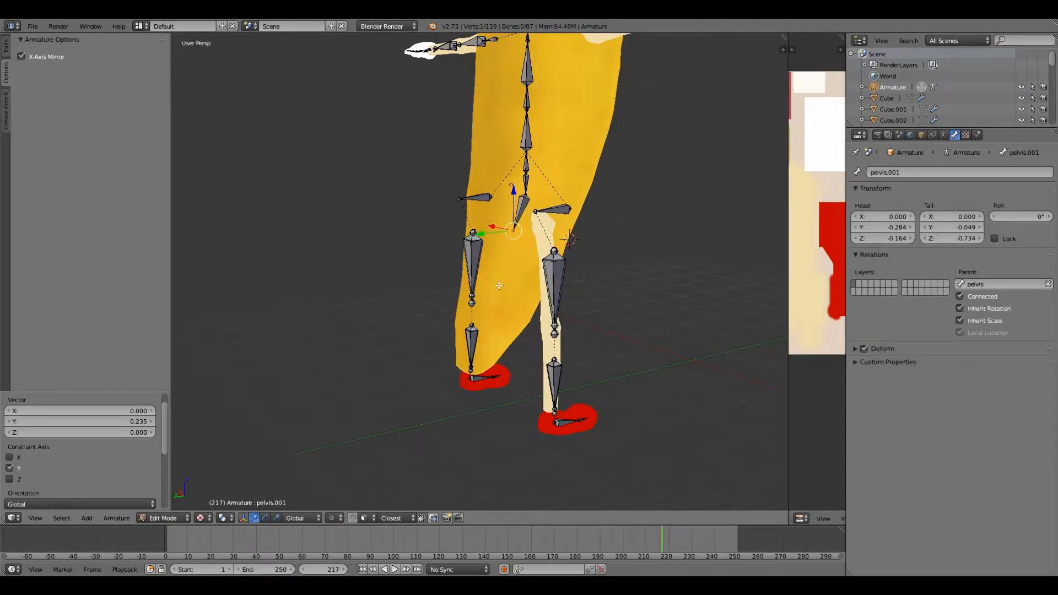
Step: Extrude a second bone below the pelvis and place its tip at about Y 0.407, Z -1.399
key(e)
key(z)
click(482, 277)
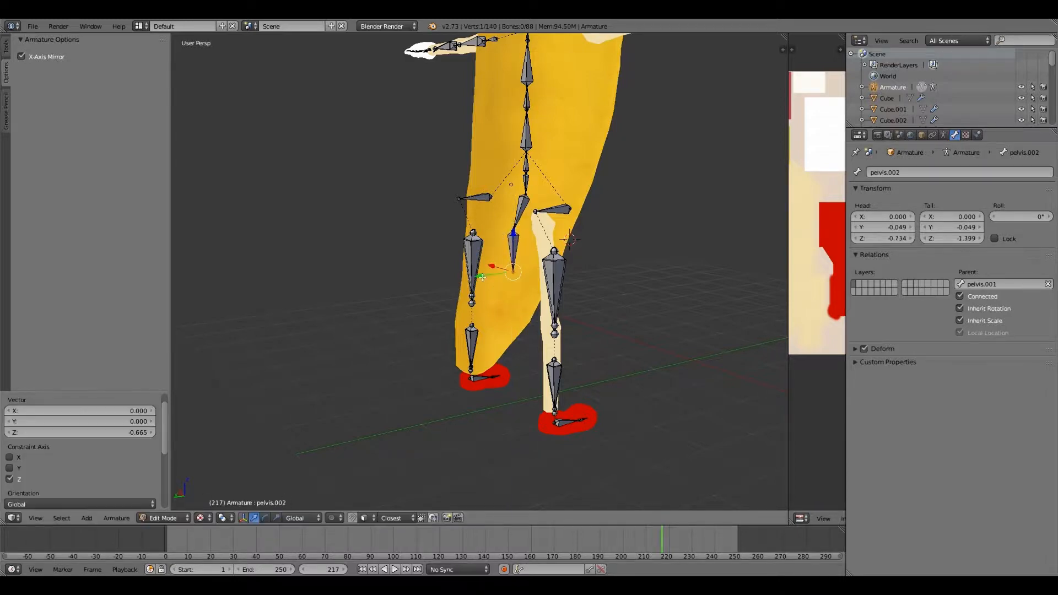
drag(482, 277, 446, 286)
mouse_move(446, 287)
middle_down()
mouse_move(414, 275)
mouse_move(390, 283)
mouse_move(432, 297)
middle_up()
Step: Extrude a third bone down toward the banana's lower end and shift the joint above it to about Y 0.328
key(e)
click(448, 334)
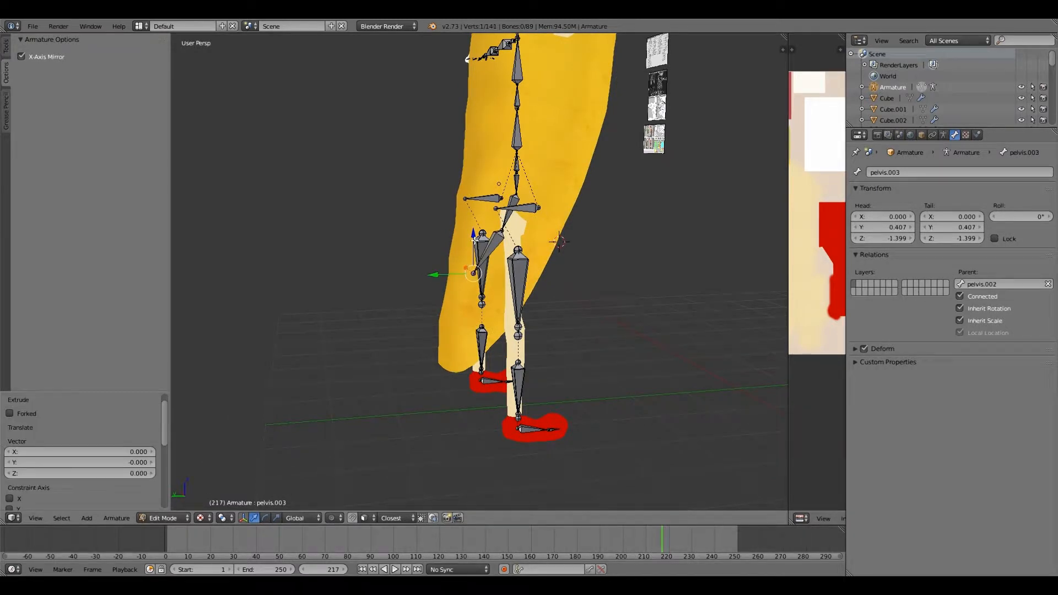
drag(473, 237, 461, 287)
drag(431, 320, 413, 317)
right_click(469, 278)
middle_drag(463, 303, 486, 312)
middle_drag(411, 288, 392, 286)
drag(430, 273, 492, 234)
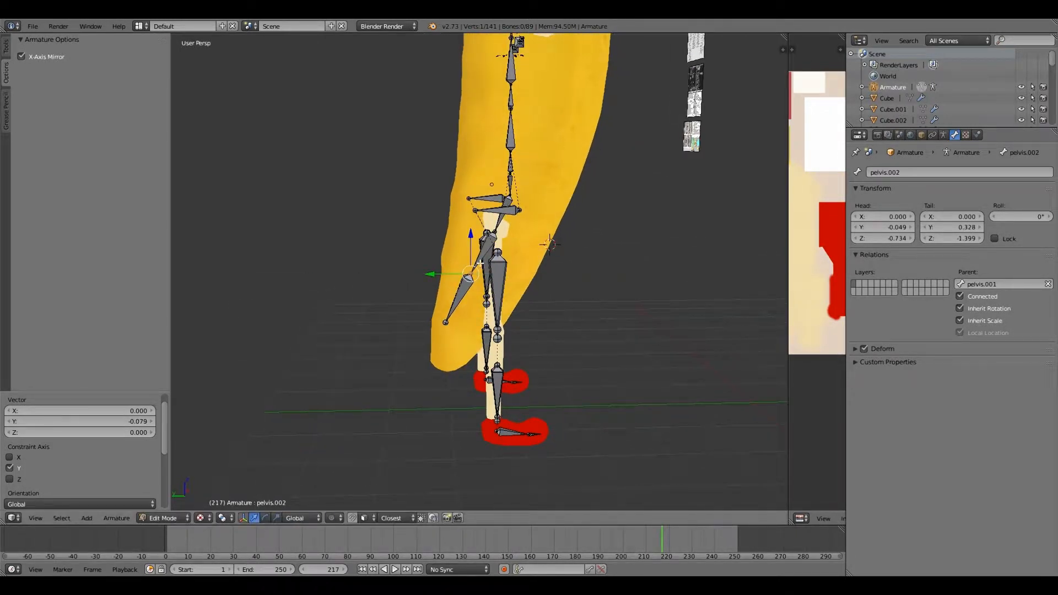
Step: Lower the two joints between the new pelvis bones by about 0.280 along Z, to Z -1.014 and Z -1.679
right_click(486, 263)
middle_drag(487, 264, 516, 261)
right_click(500, 253)
shift+right_click(480, 292)
middle_drag(496, 294, 510, 292)
right_click(479, 297)
shift+right_click(498, 252)
middle_drag(444, 255, 422, 244)
drag(476, 223, 476, 241)
Step: Show the bone transform values and examine the roll of the pelvis, hip, head and facial bones
middle_drag(477, 243, 297, 238)
right_click(520, 243)
right_click(452, 218)
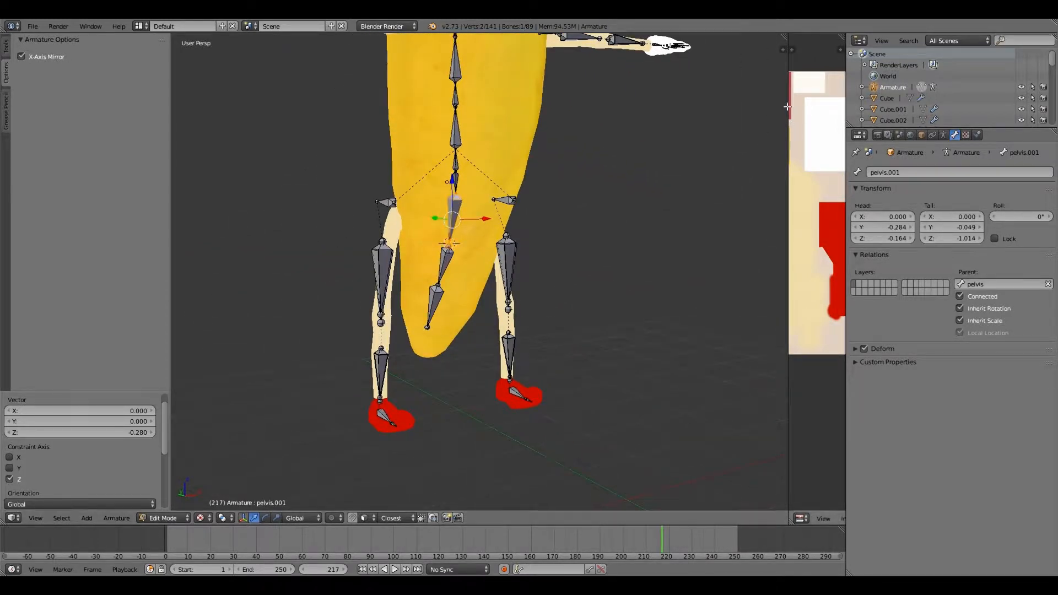
key(n)
scroll(779, 190, up, 6)
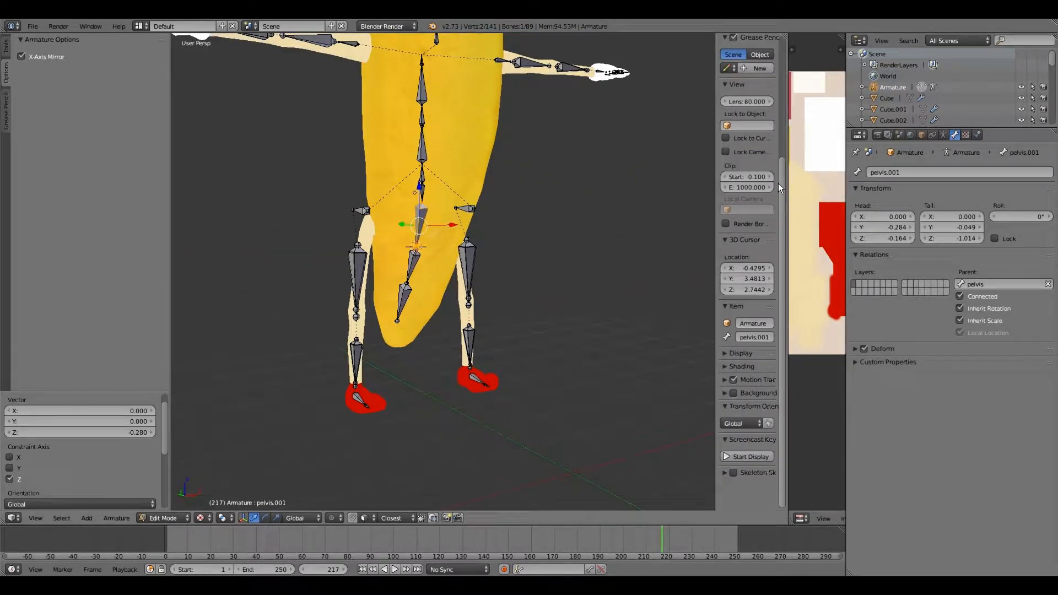
right_click(406, 290)
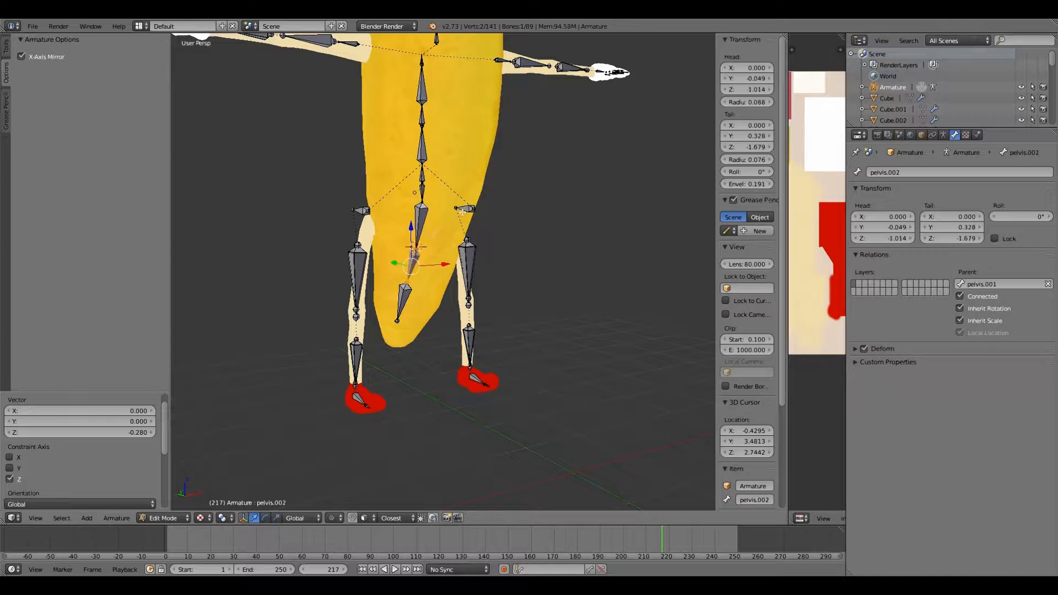
key(bracketright)
key(ctrl+z)
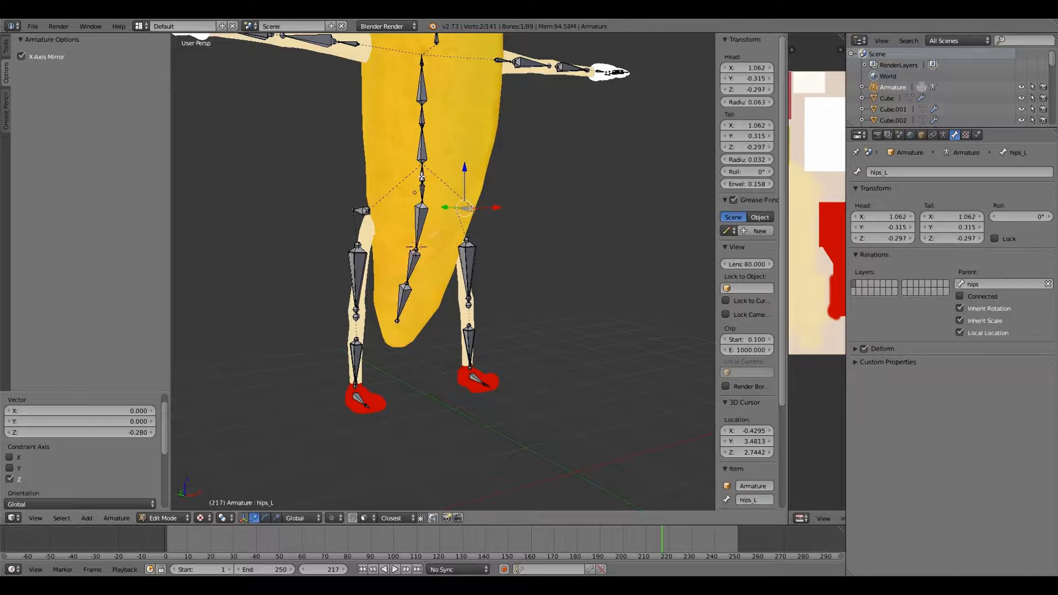
right_click(421, 175)
key(bracketleft)
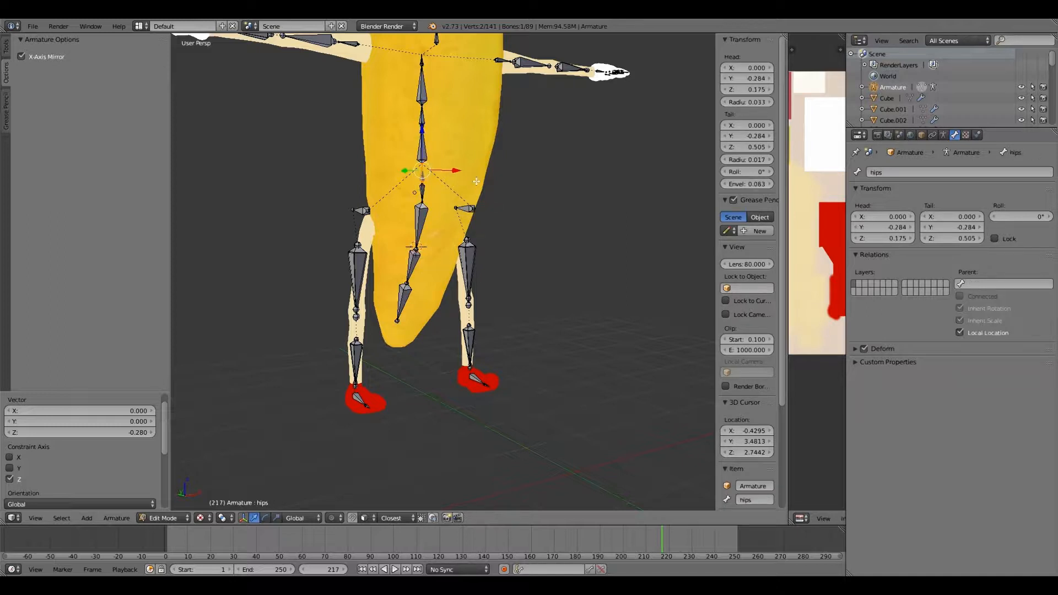
shift+middle_drag(476, 181, 448, 355)
right_click(395, 259)
right_click(411, 182)
middle_drag(372, 215, 316, 215)
shift+right_click(407, 179)
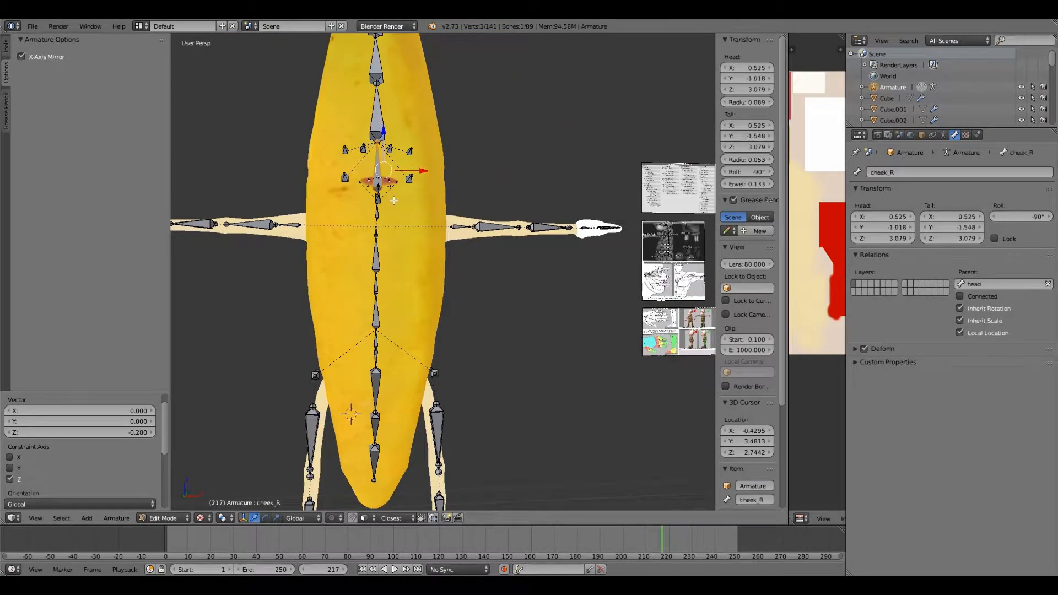
shift+middle_drag(394, 201, 442, 375)
scroll(413, 330, up, 1)
scroll(397, 320, up, 3)
key(ctrl+z)
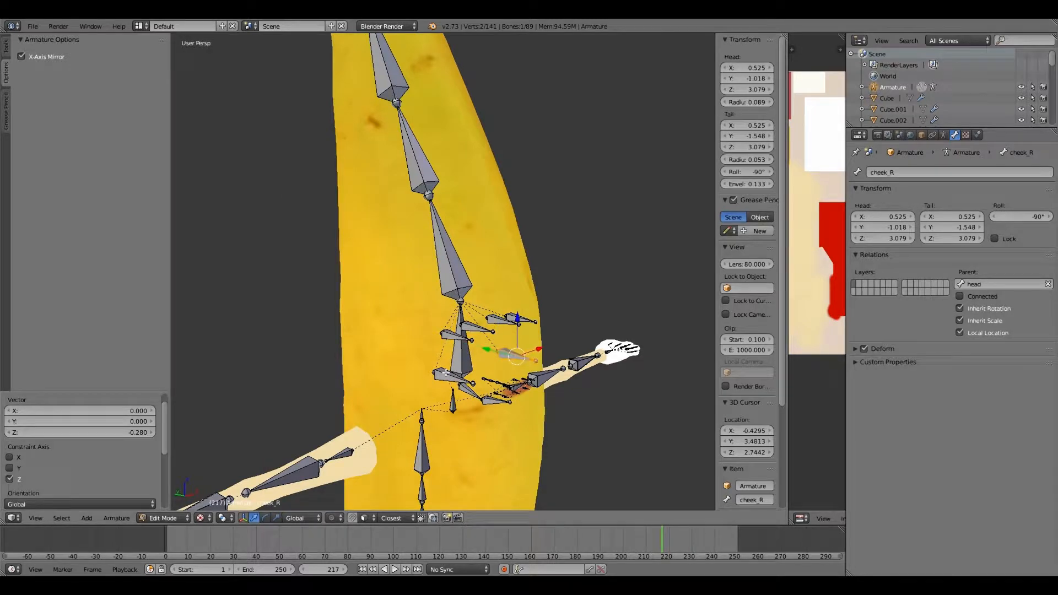
right_click(445, 373)
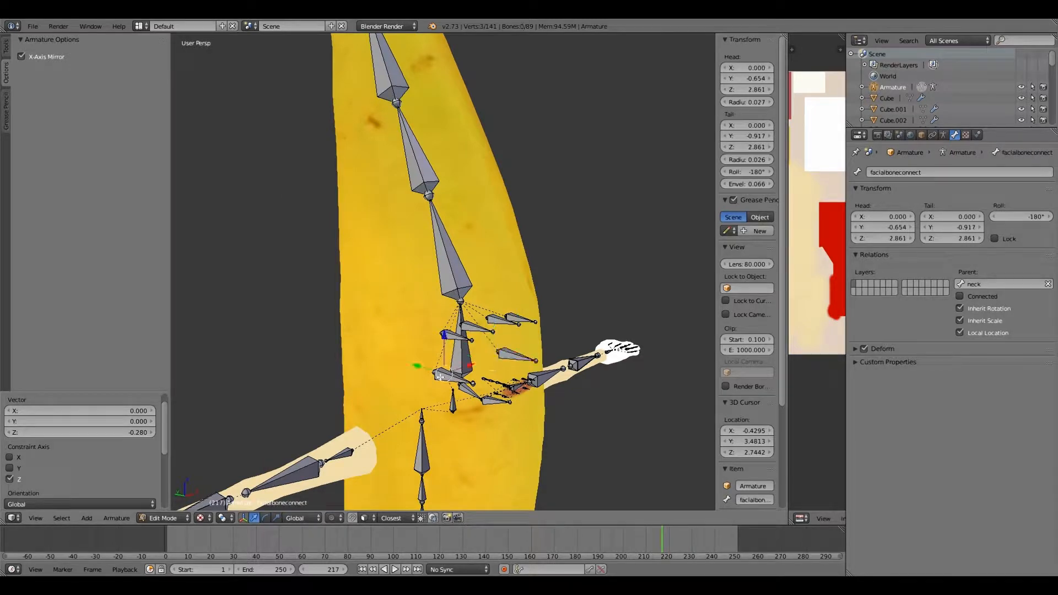
Step: Set the roll of the cheek_R bone to 0° and check its mirrored counterpart
middle_drag(445, 373, 467, 366)
right_click(467, 367)
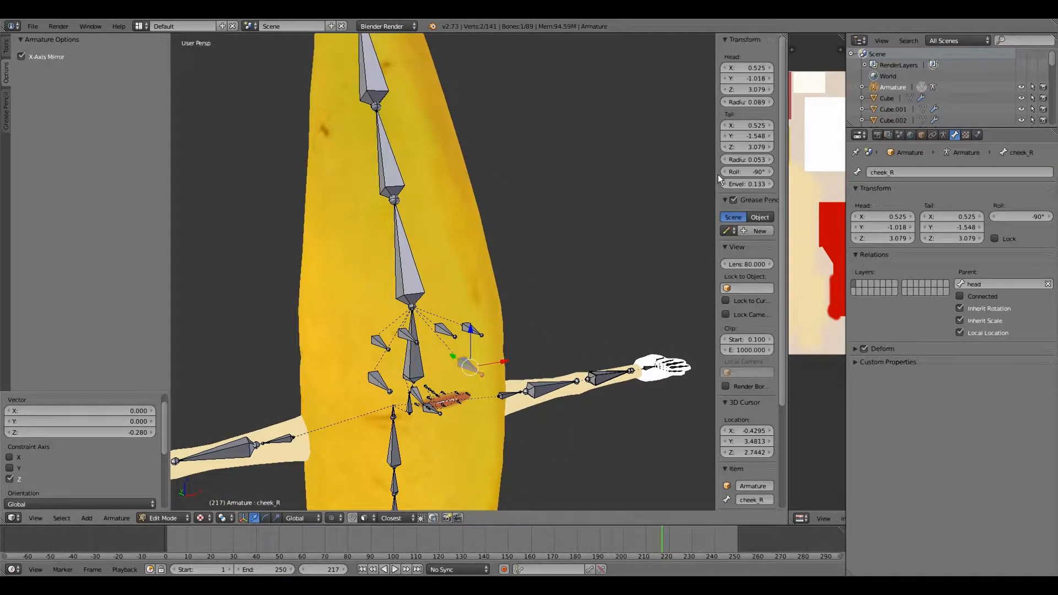
click(748, 172)
text(0)
key(Return)
key(ctrl+shift+m)
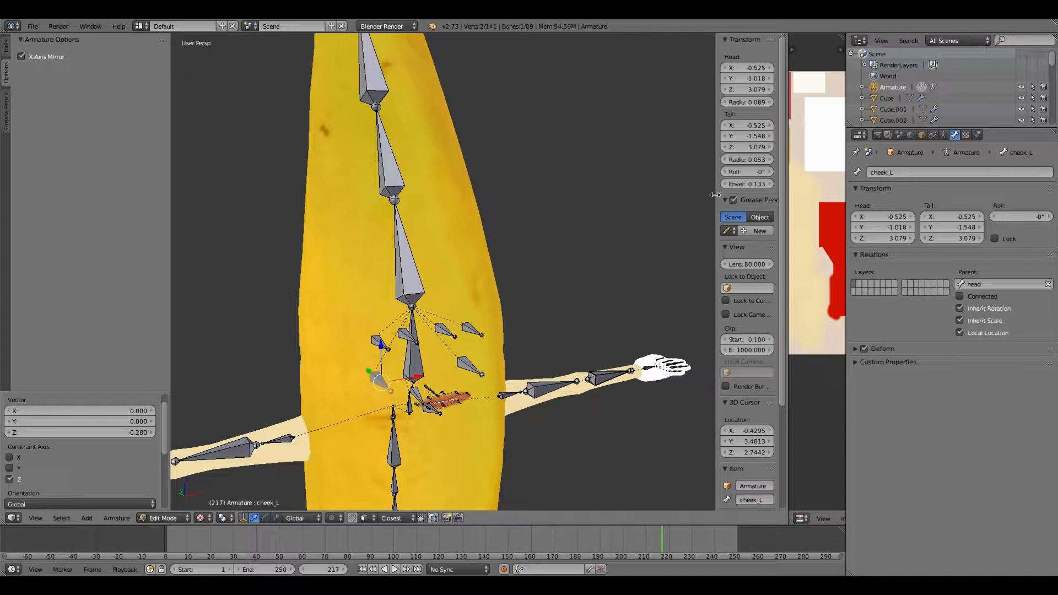
Step: Set the roll of the outer brow bone above cheek_L to 0°
right_click(379, 342)
click(752, 171)
text(0)
key(Return)
Step: Set the roll of the inner brow bones to 0°
right_click(405, 333)
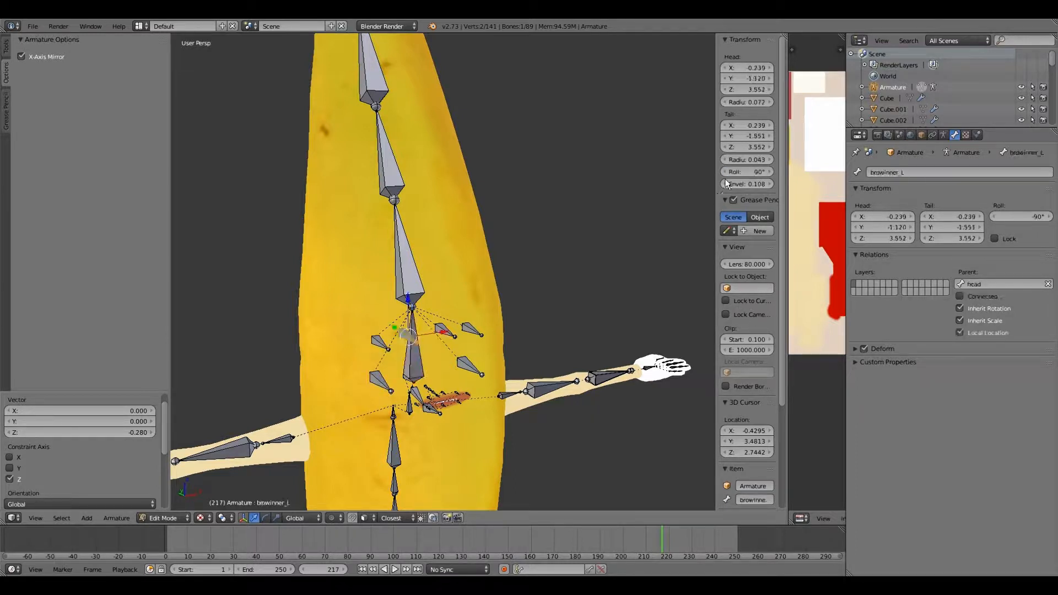
key(ctrl+shift+m)
click(746, 171)
text(0)
key(Return)
Step: Set the roll of the outer brow bone above cheek_R to 0°
right_click(466, 327)
right_click(472, 334)
click(746, 171)
text(0)
key(Return)
Step: Reset the roll of the head3 bone to 0°
middle_drag(419, 270, 376, 271)
right_click(382, 283)
right_click(385, 282)
middle_drag(385, 282, 457, 280)
right_click(426, 162)
scroll(427, 165, down, 2)
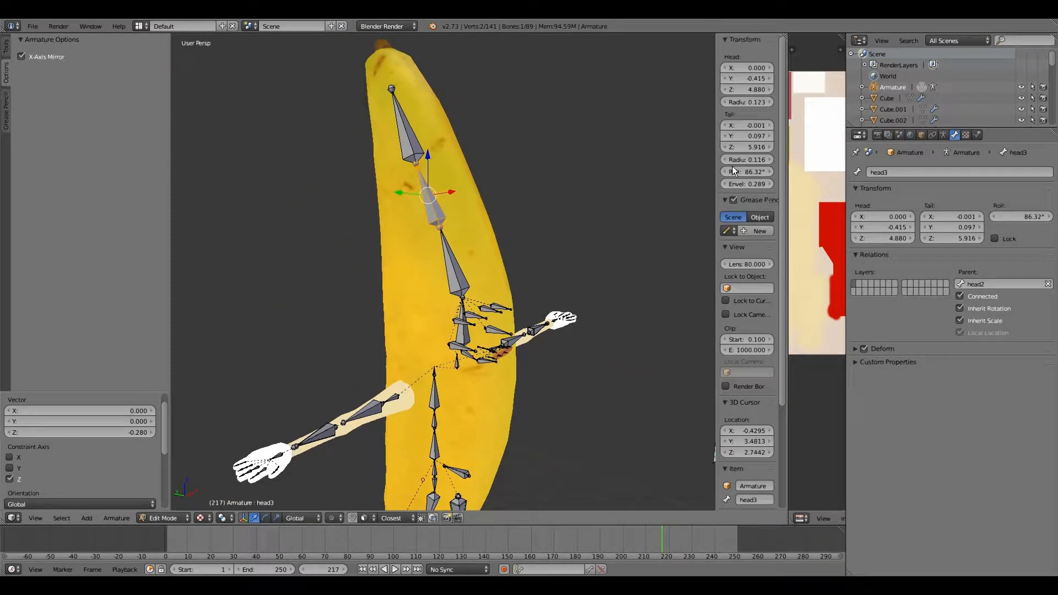
key(BackSpace)
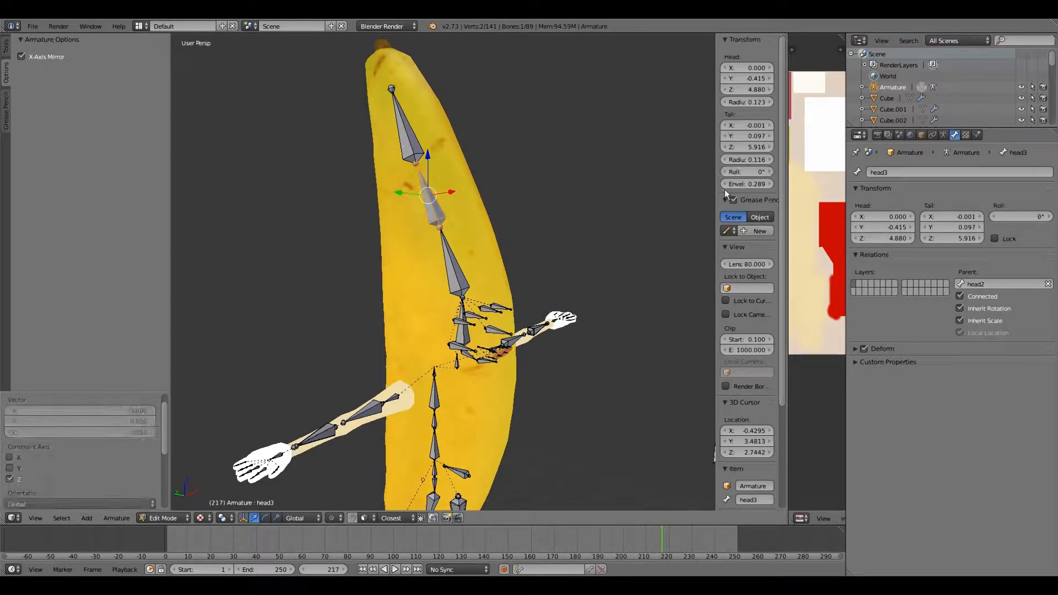
Step: Examine the roll values of the head4 bone and the upper arm, forearm, hand and finger bones
key(bracketright)
middle_drag(383, 234, 364, 223)
shift+middle_drag(458, 343, 454, 275)
scroll(477, 283, up, 1)
scroll(477, 283, up, 3)
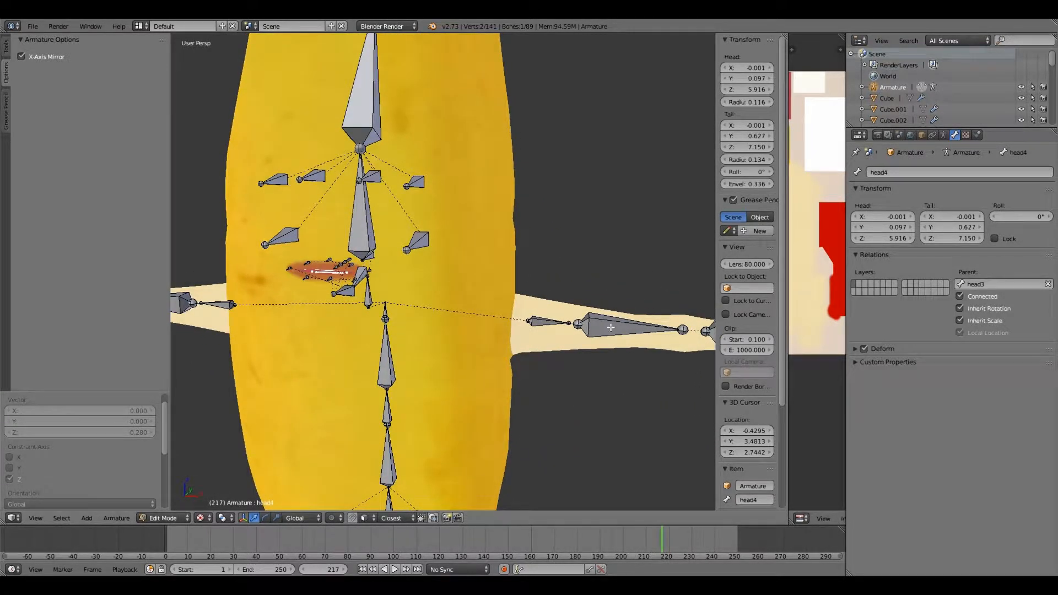
right_click(540, 336)
right_click(611, 330)
shift+middle_drag(496, 344, 348, 354)
shift+right_click(570, 345)
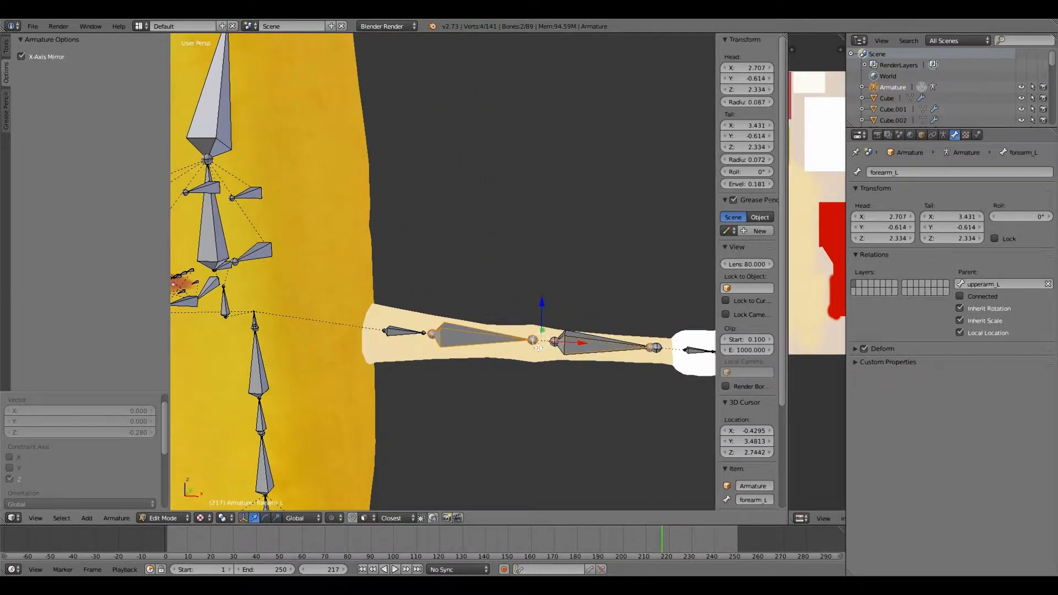
shift+middle_drag(570, 344, 417, 338)
right_click(532, 345)
middle_drag(531, 346, 537, 367)
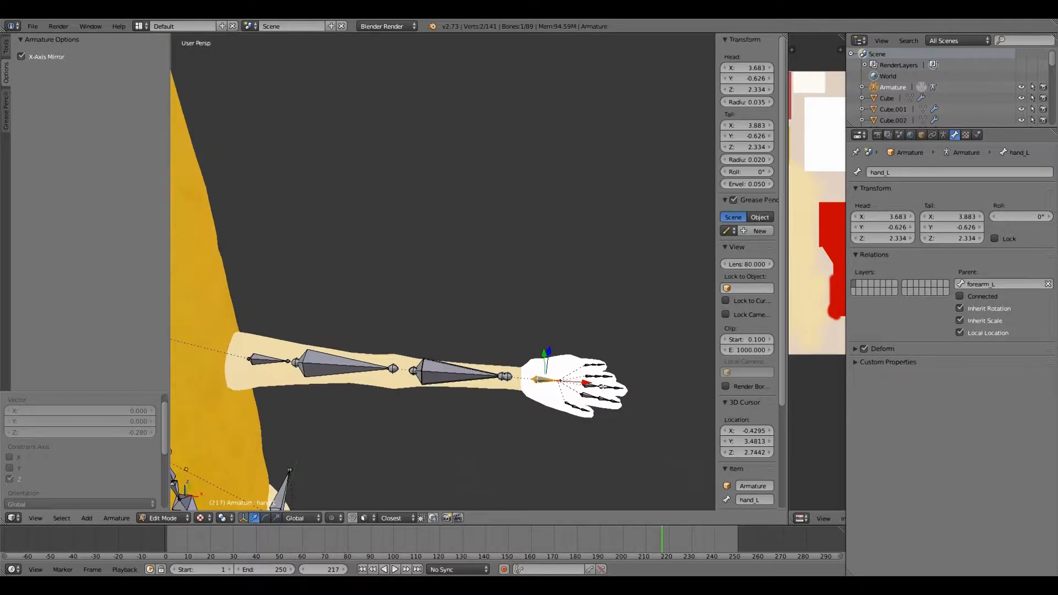
right_click(602, 386)
key(bracketright)
scroll(430, 382, down, 2)
middle_drag(431, 381, 714, 197)
Step: Set the roll of the jawroot and jaw bones to 0°
right_click(471, 241)
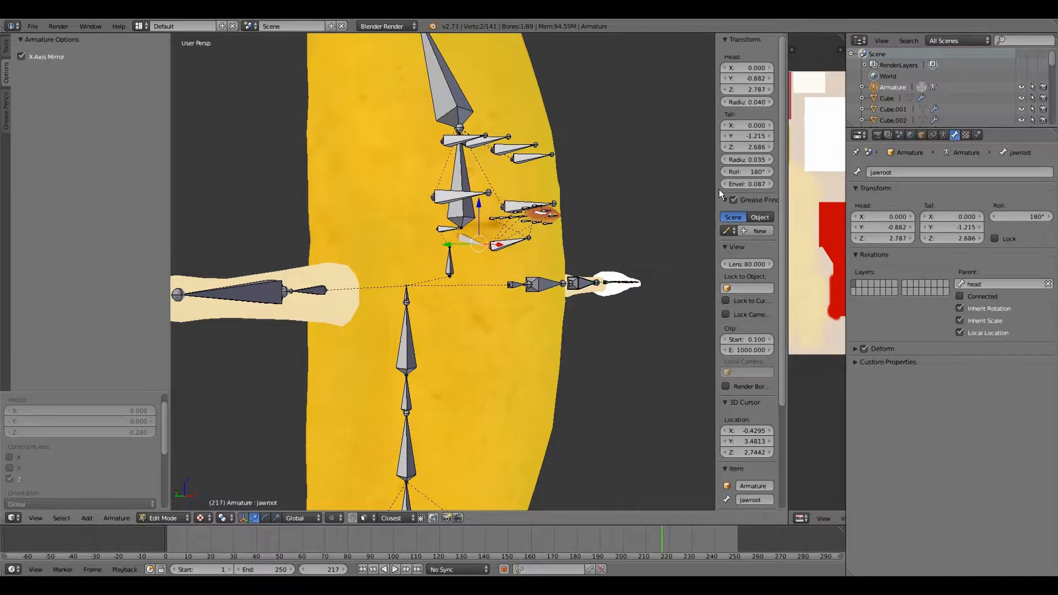
click(747, 171)
text(0)
key(Return)
key(bracketright)
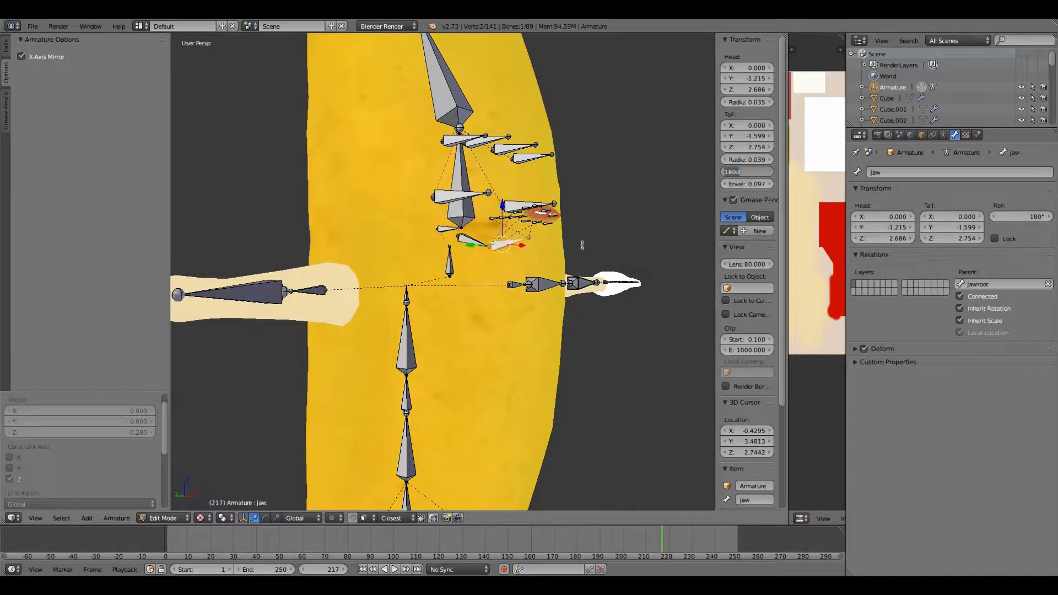
scroll(508, 274, up, 4)
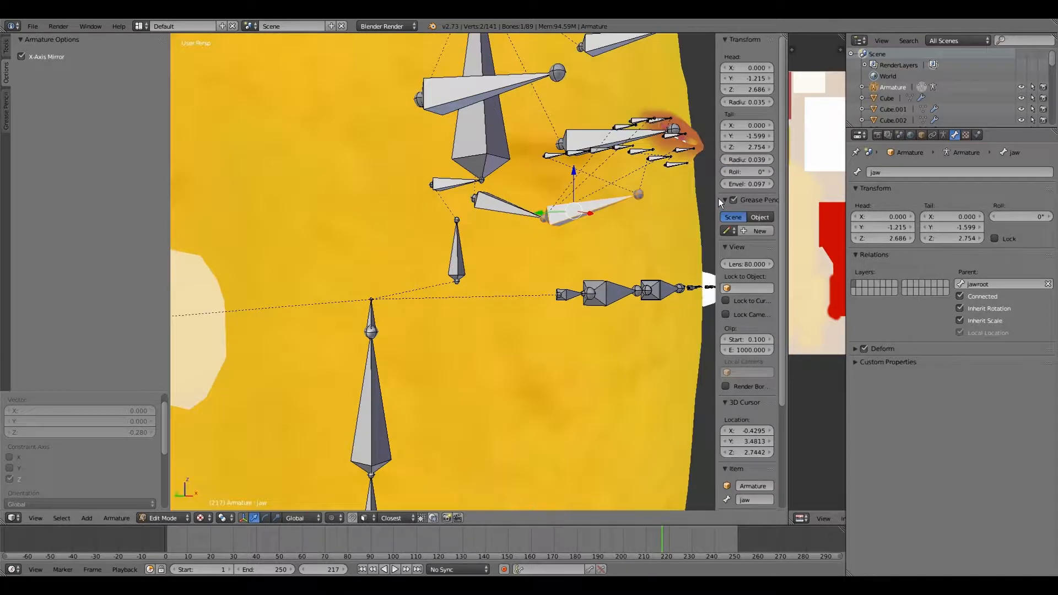
Step: Set the roll of the facialboneconnect bone to 0°
key(bracketleft)
key(bracketleft)
click(746, 172)
text(0)
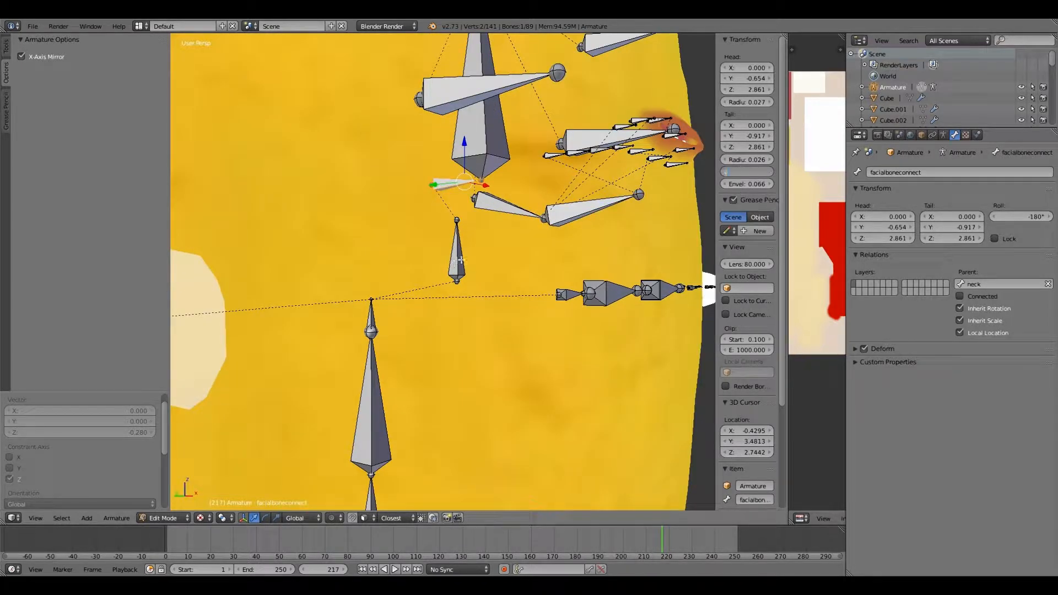
key(Return)
key(bracketleft)
Step: Examine the roll values of the lip and tongue bones around the mouth, and view the whole armature
middle_drag(479, 250, 476, 316)
right_click(517, 303)
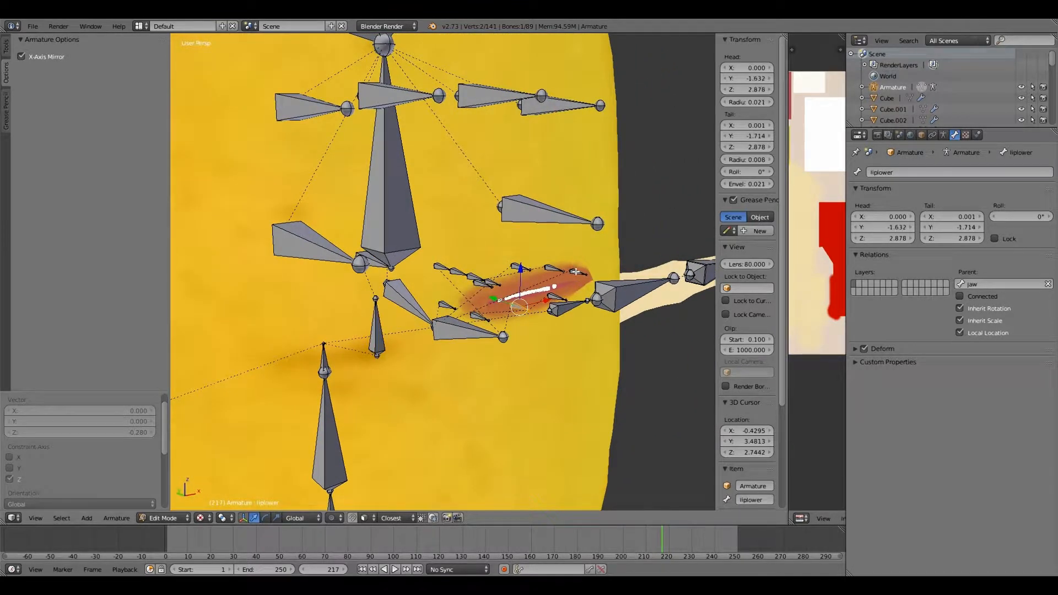
right_click(549, 268)
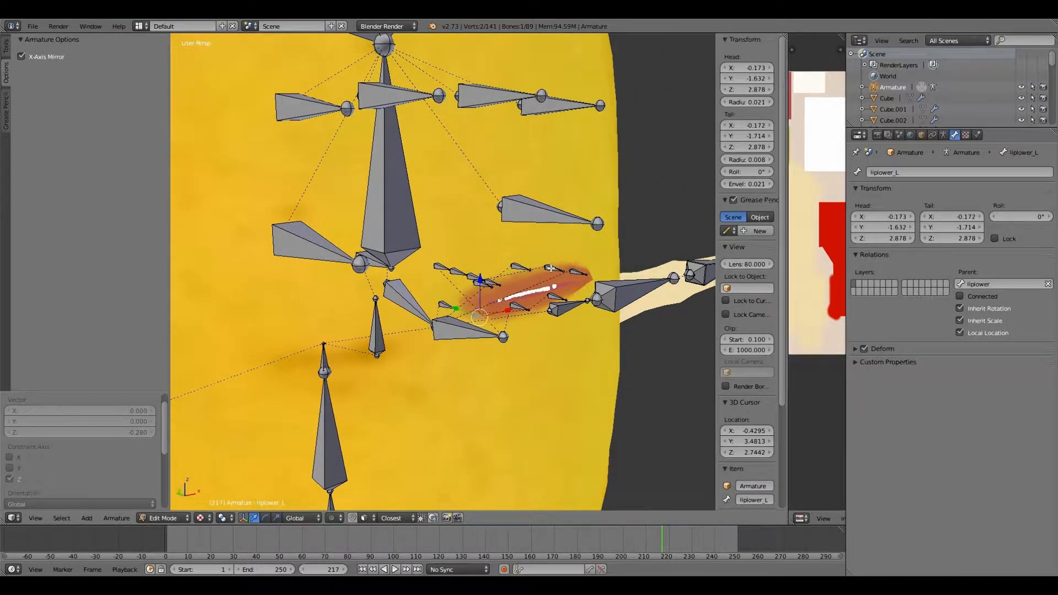
right_click(521, 267)
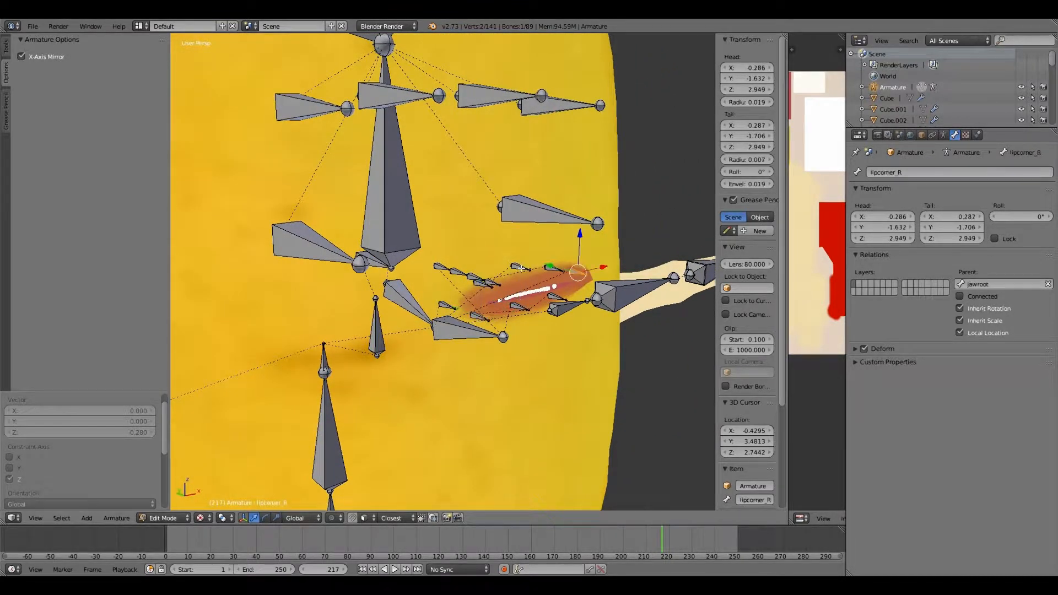
right_click(454, 272)
right_click(460, 274)
right_click(477, 279)
scroll(444, 320, down, 3)
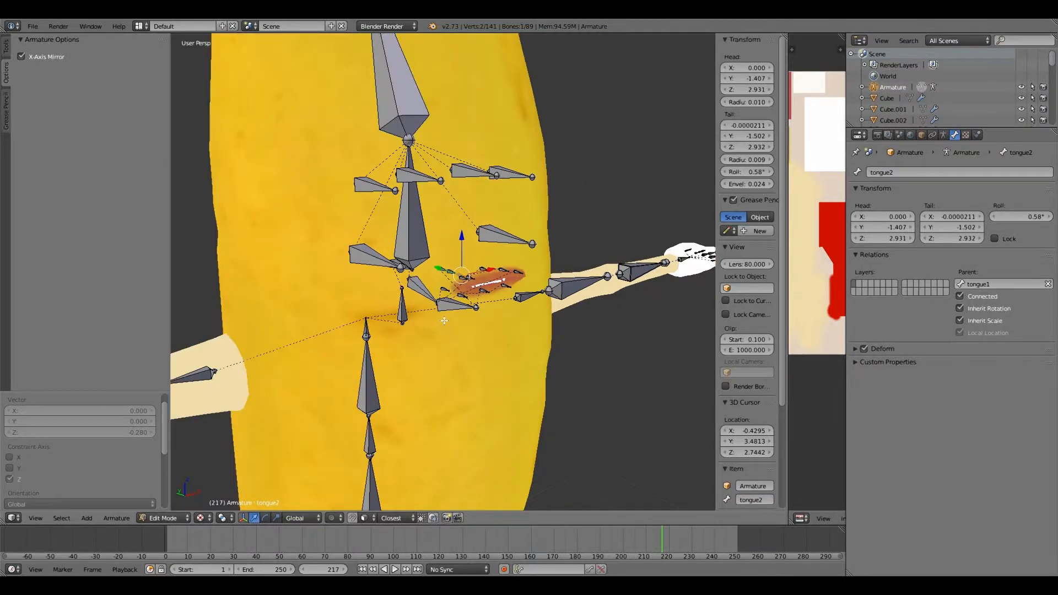
scroll(444, 321, down, 8)
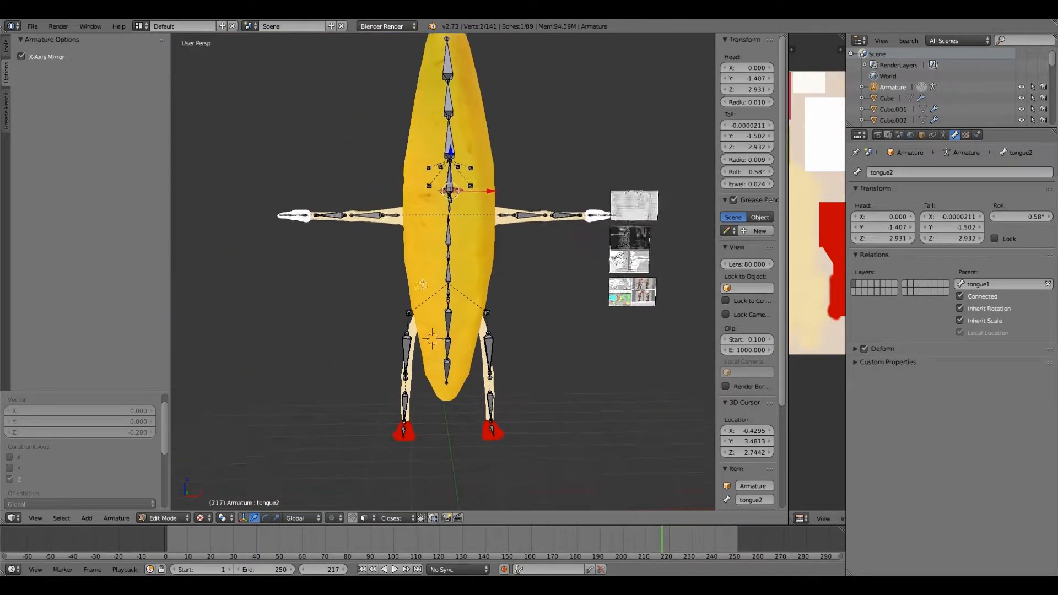
shift+middle_drag(423, 285, 422, 275)
scroll(421, 275, up, 1)
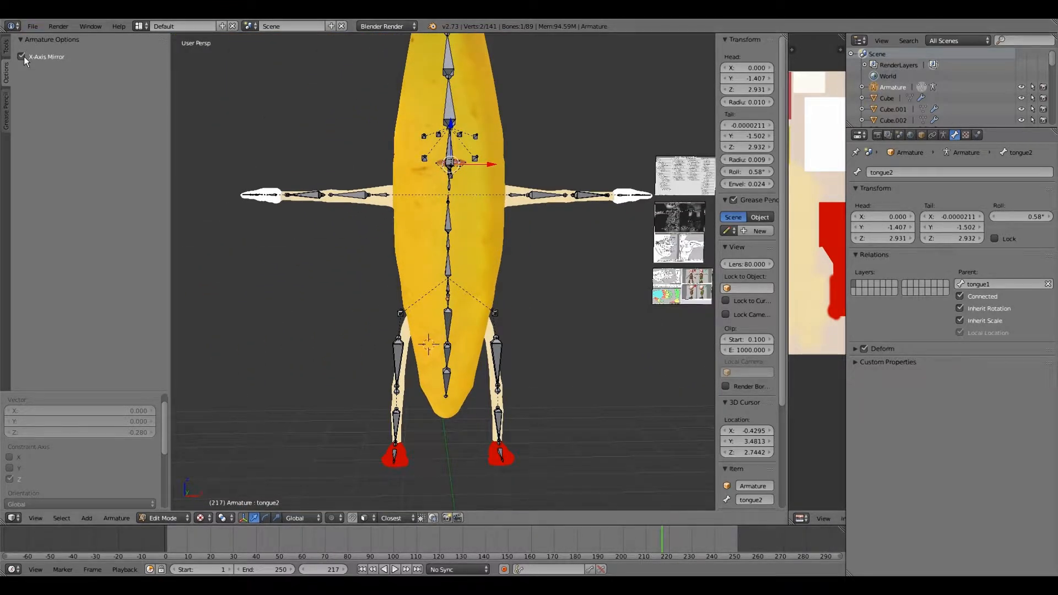
Step: Save the project twice into the tutorialA folder, the second time overwriting tutorial_10_viseme.blend
click(33, 26)
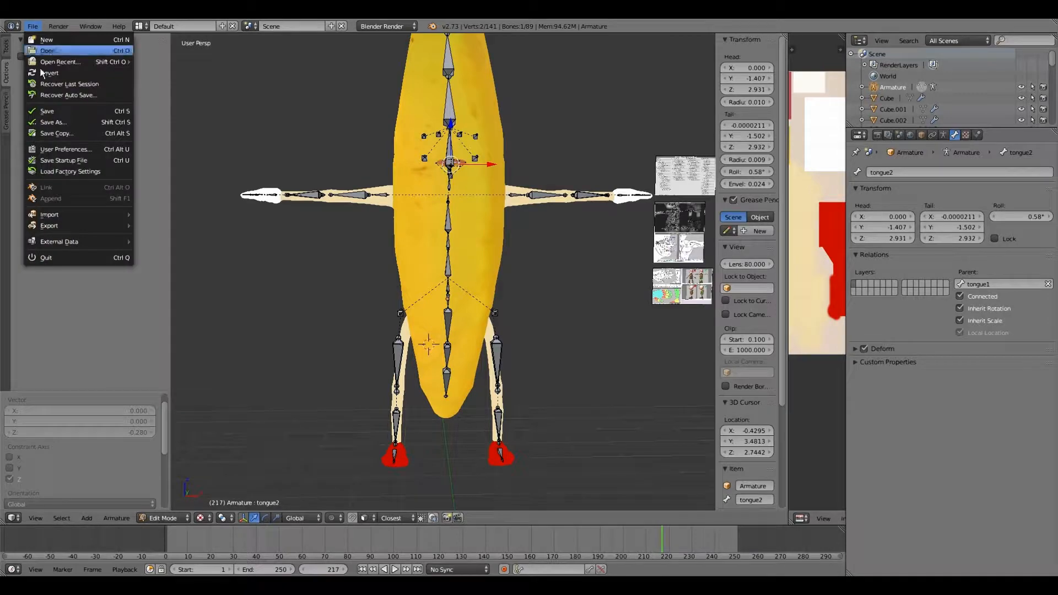
click(54, 121)
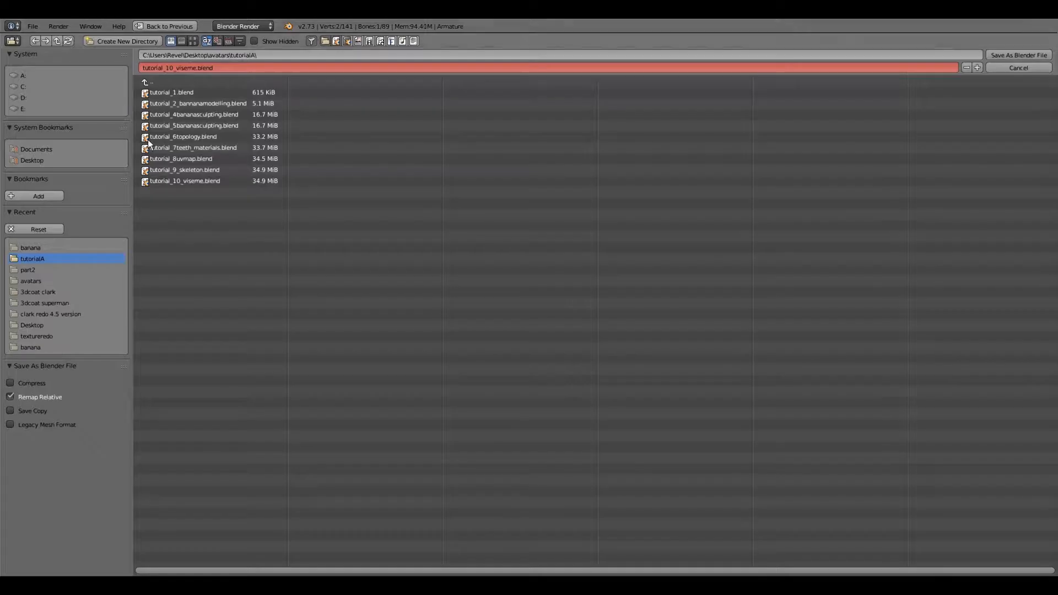
click(227, 164)
click(1000, 55)
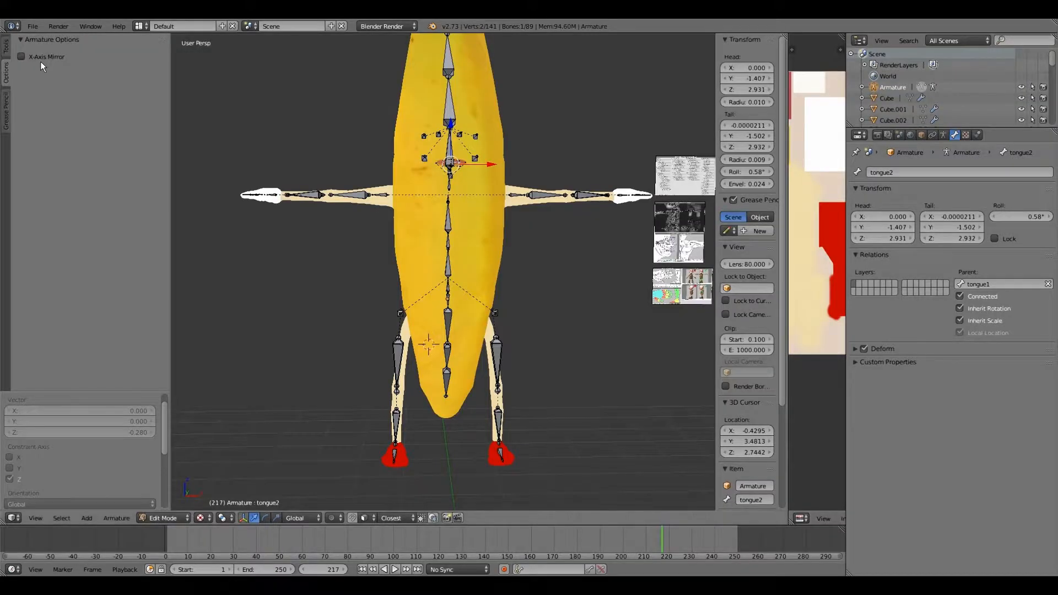
click(33, 27)
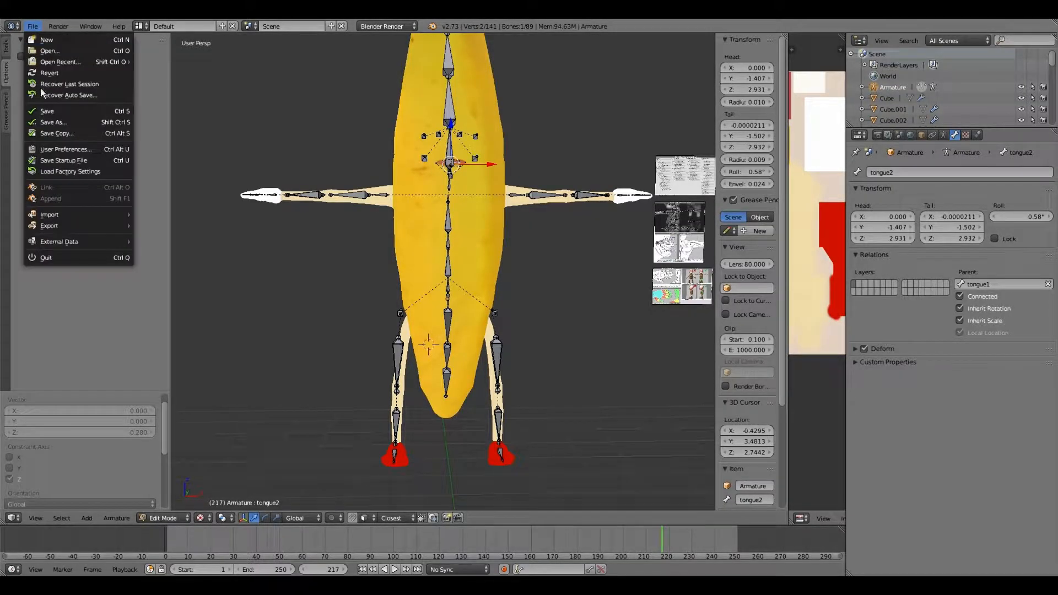
click(57, 121)
click(240, 182)
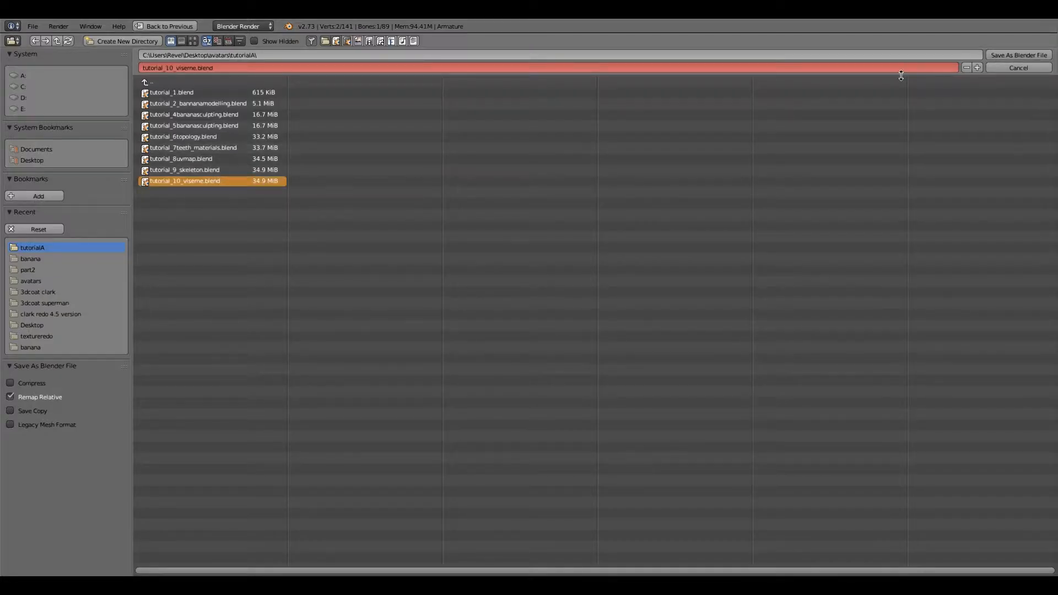
click(991, 56)
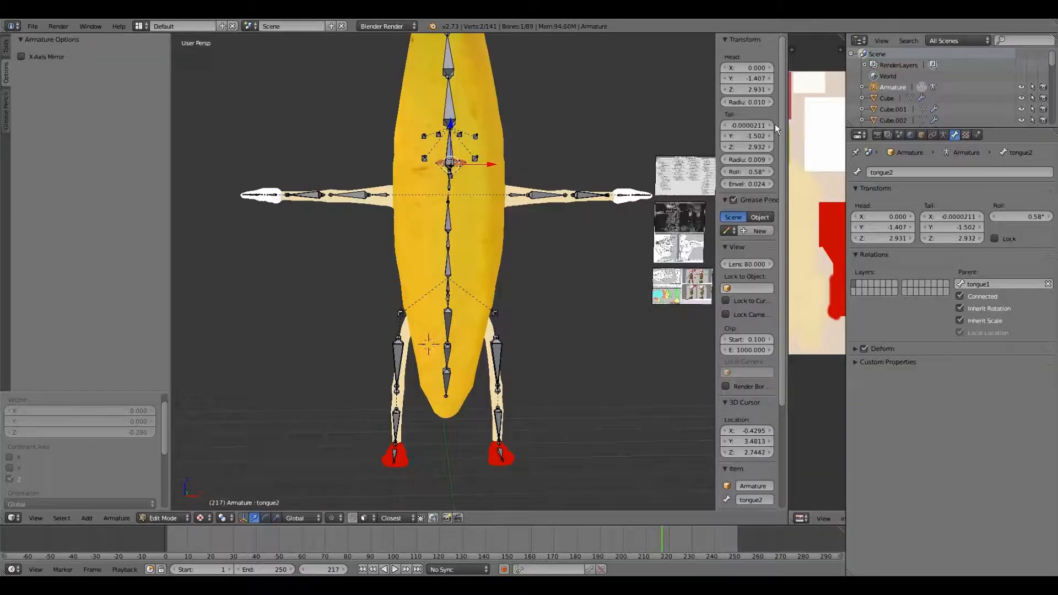
Step: Leave armature editing for Object Mode and select every object in the scene
click(176, 516)
click(173, 504)
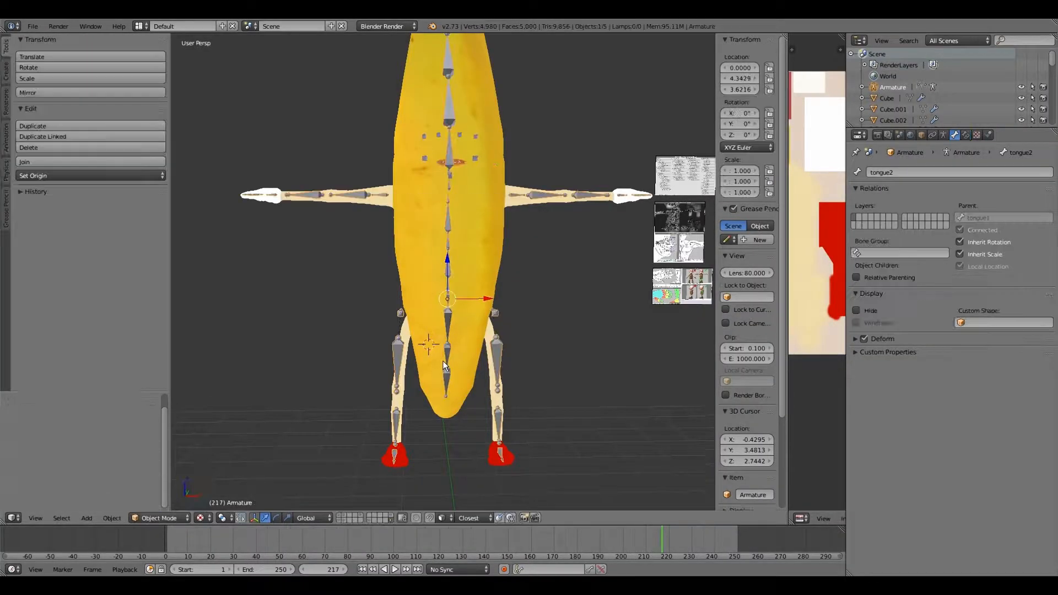
shift+middle_drag(443, 361, 427, 422)
scroll(432, 406, down, 1)
scroll(433, 406, up, 2)
scroll(406, 387, down, 3)
scroll(378, 368, up, 2)
scroll(378, 368, down, 2)
key(a)
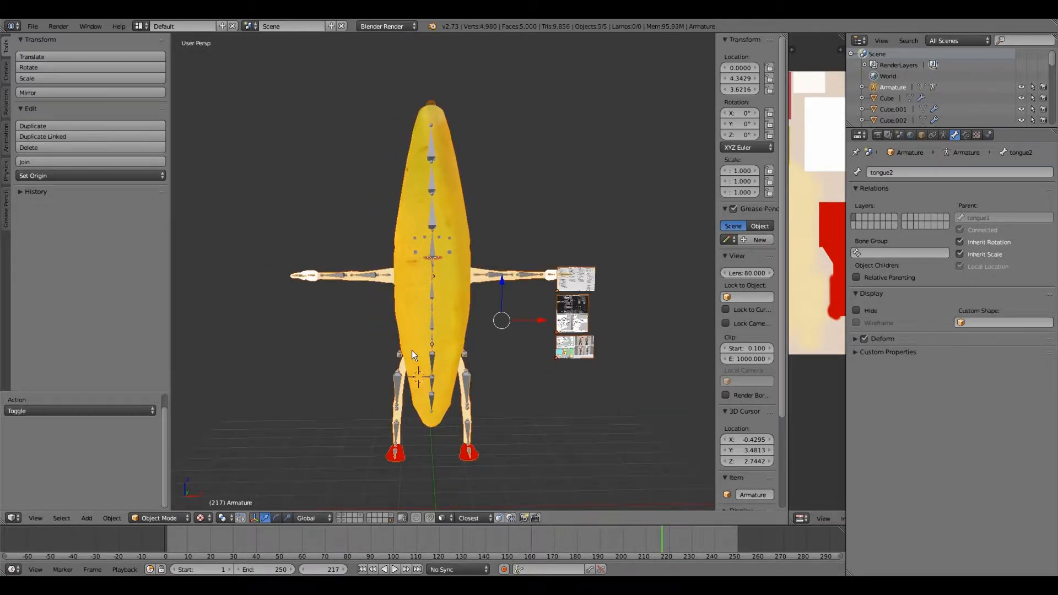
Step: Duplicate all the selected objects, move the copies to layer 11 and display that layer
key(shift+d)
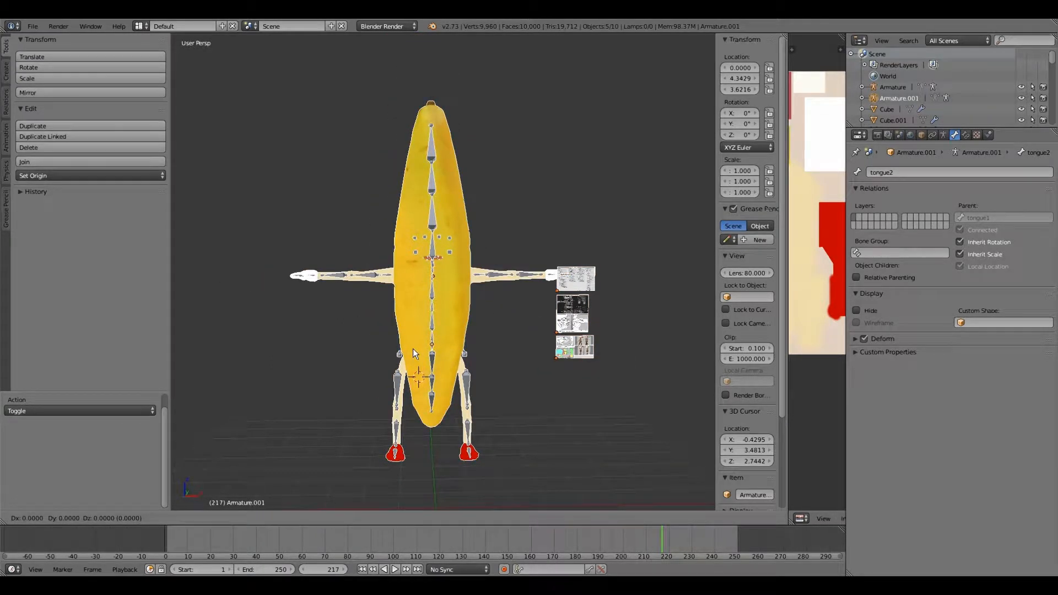
click(412, 348)
key(m)
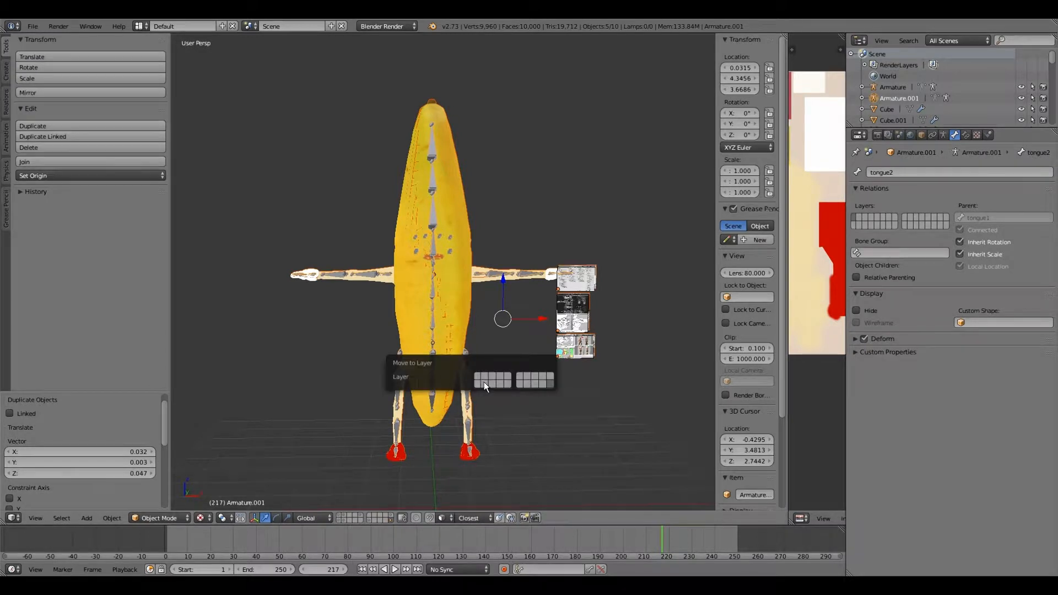
click(519, 378)
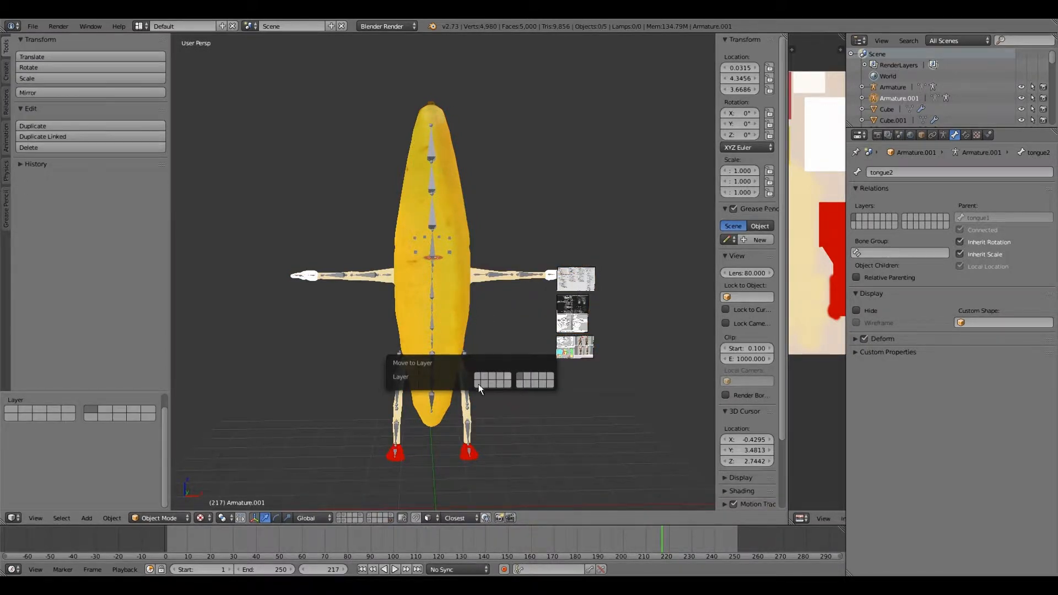
click(367, 515)
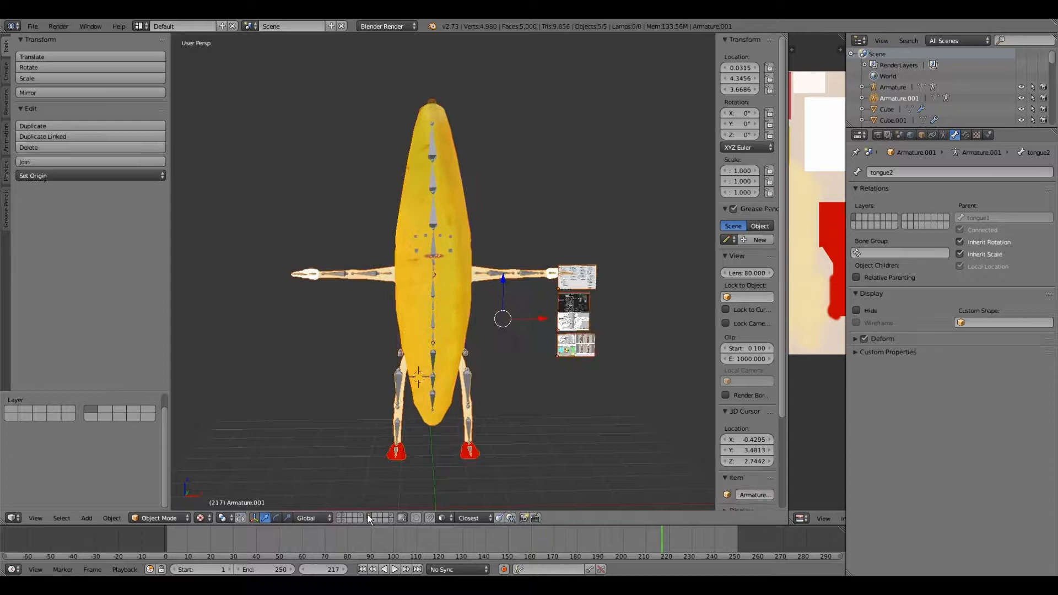
Step: Select the duplicated banana mesh and its armature in turn to check the copies
right_click(441, 345)
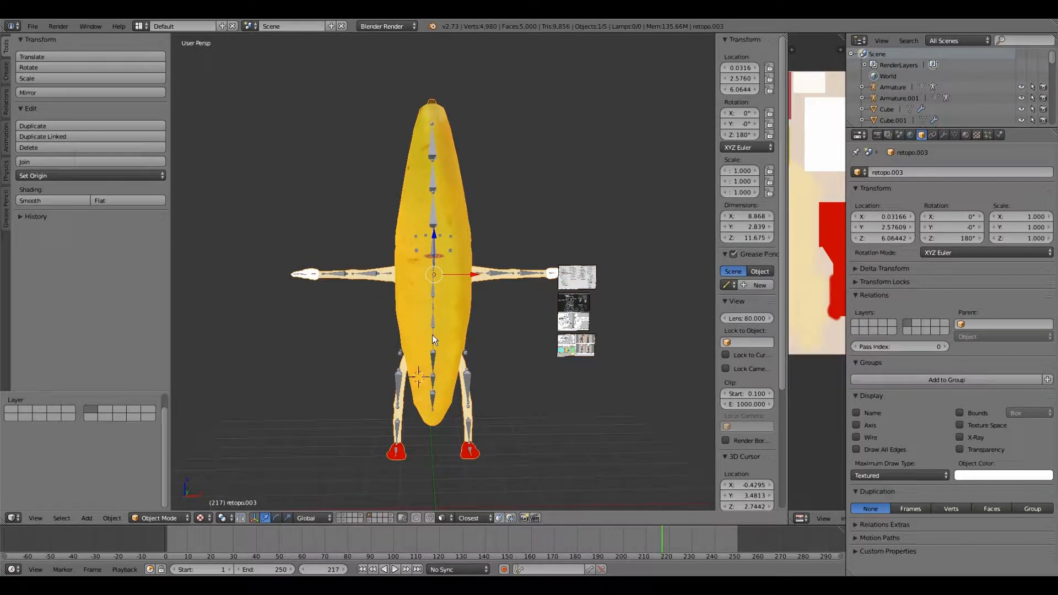
scroll(433, 338, up, 1)
right_click(432, 335)
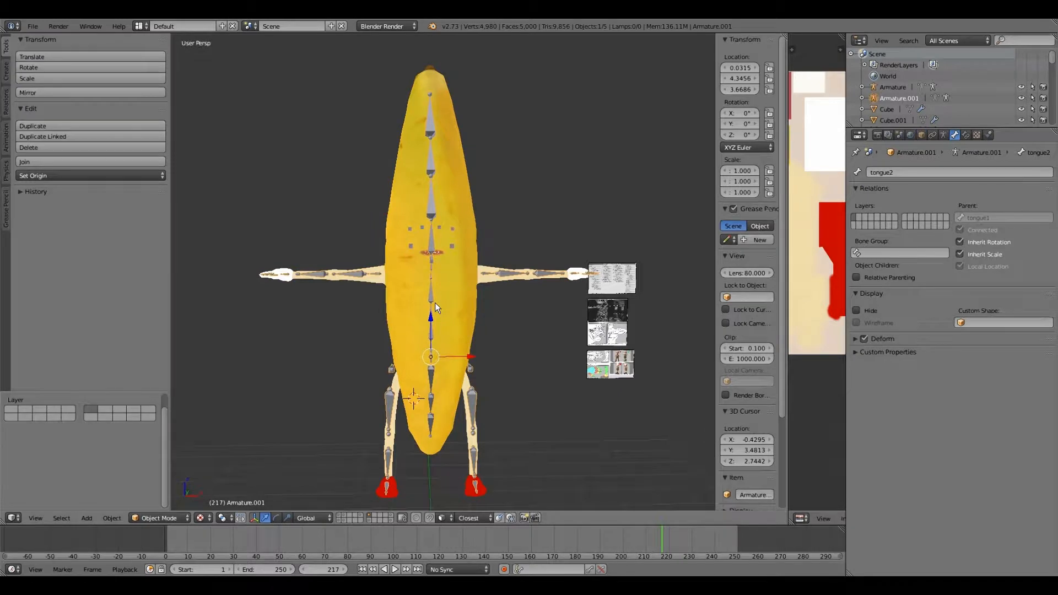
right_click(435, 302)
middle_drag(444, 309, 435, 282)
scroll(436, 282, up, 1)
scroll(435, 282, down, 2)
scroll(410, 314, up, 1)
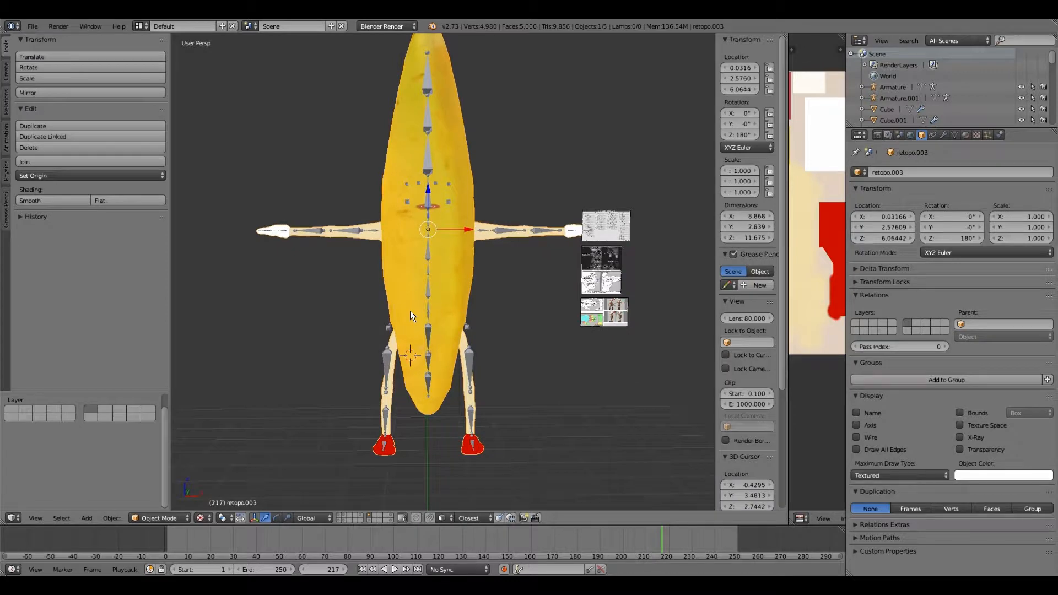
Step: Undo the duplication of all objects and the move of the copies to layer 11
right_click(410, 311)
right_click(410, 311)
right_click(410, 311)
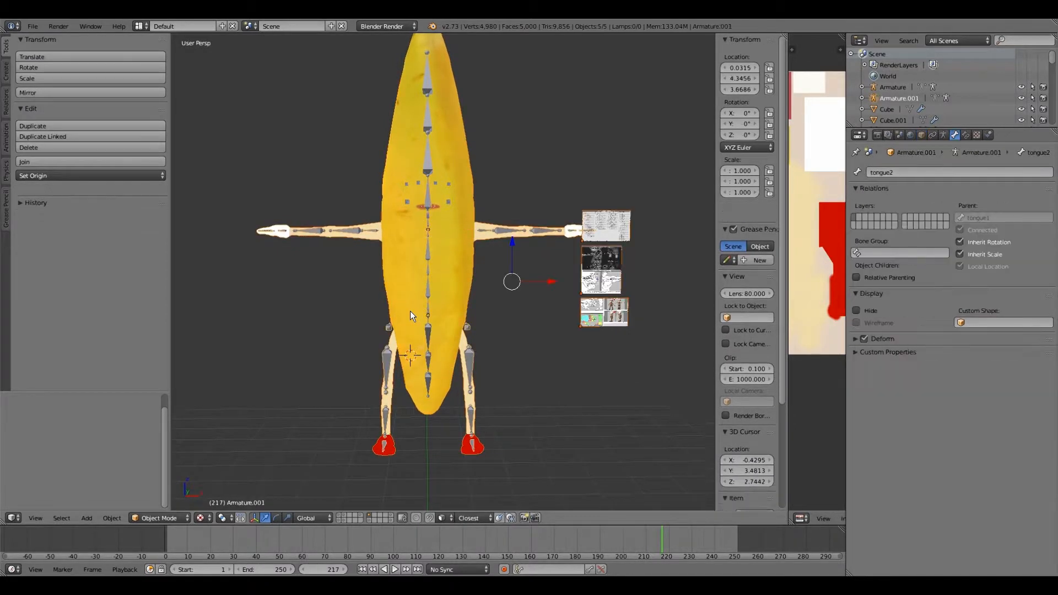
key(a)
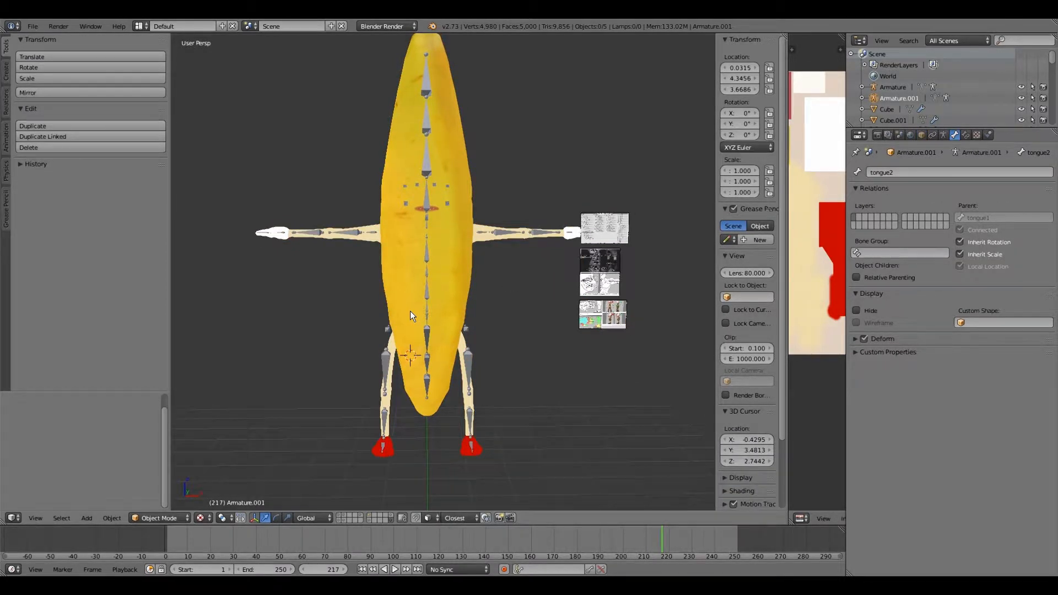
key(shift+2)
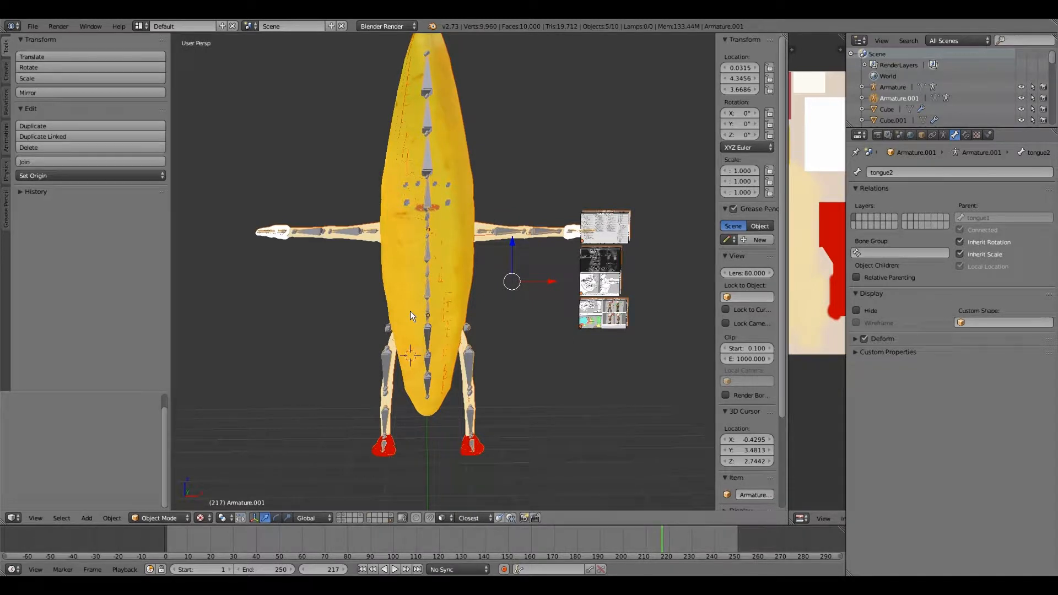
click(409, 310)
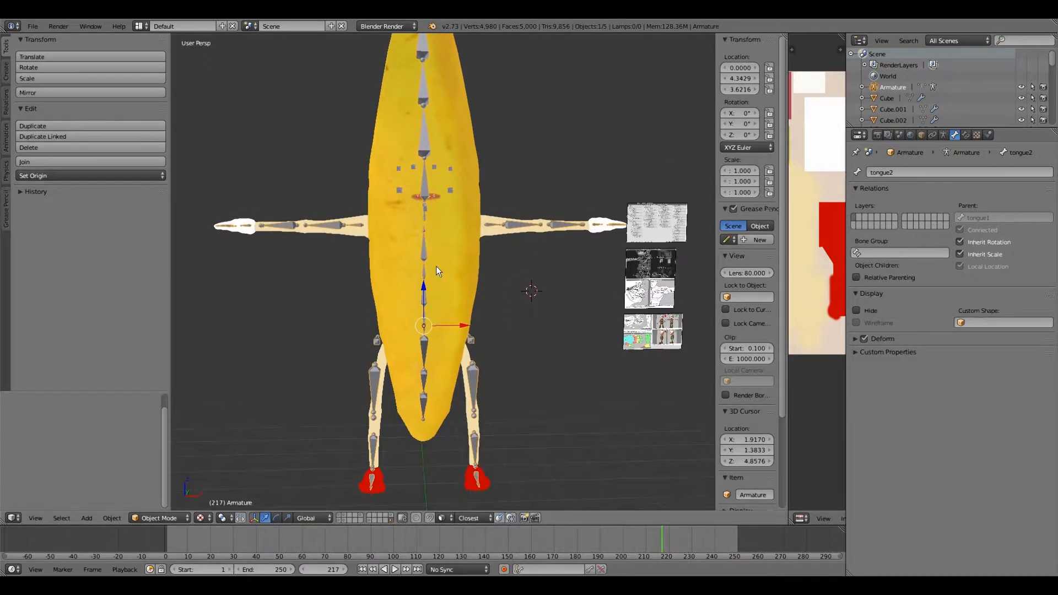
Step: Select the banana mesh together with the armature and set their origins to their geometry
right_click(435, 266)
click(49, 175)
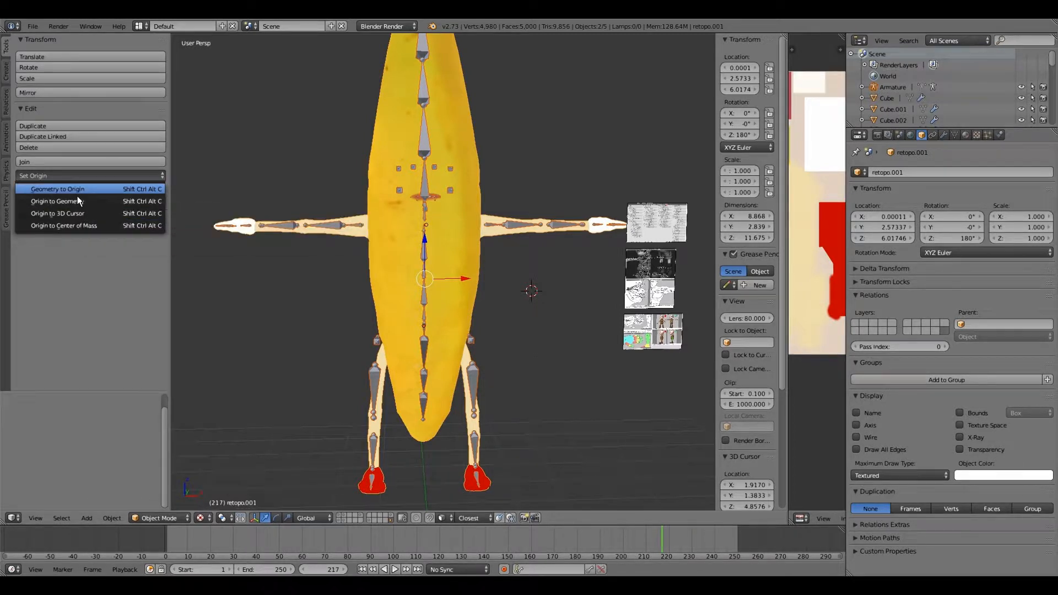
click(78, 200)
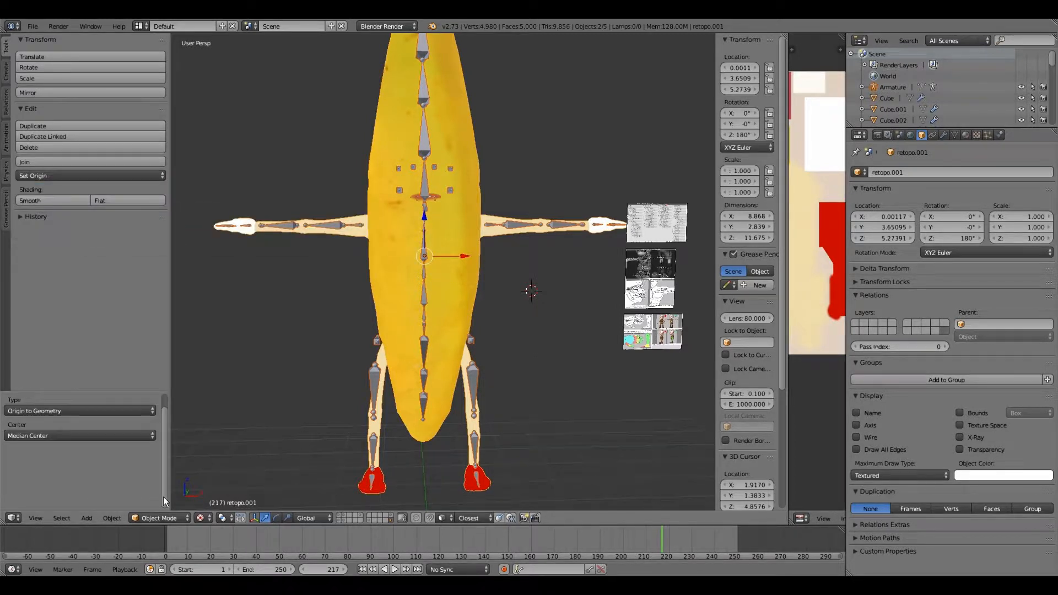
Step: Snap the 3D cursor to the selected banana mesh and armature
click(112, 518)
mouse_move(144, 423)
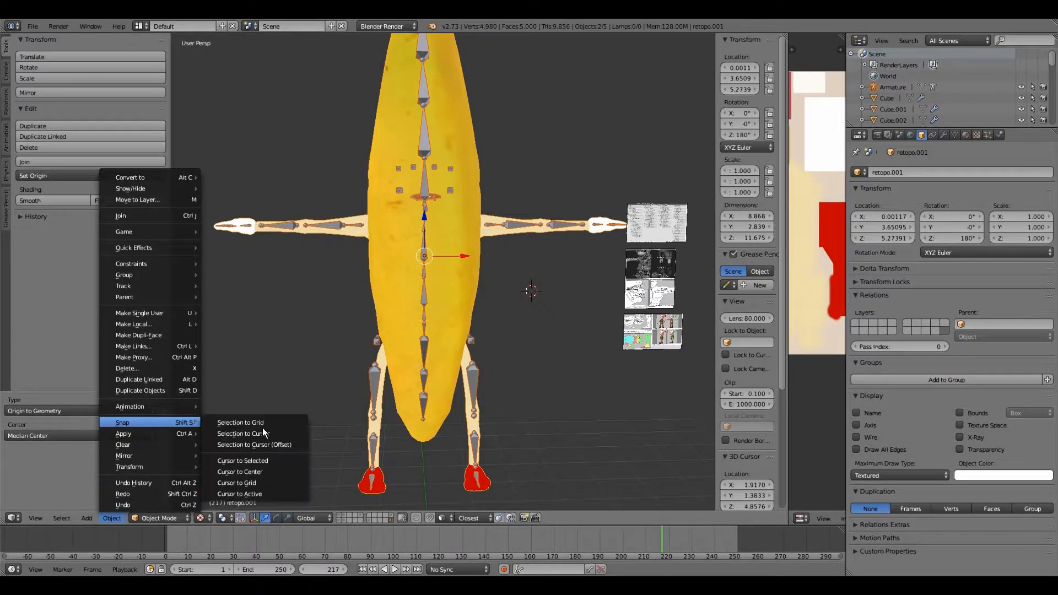
click(266, 457)
scroll(358, 391, down, 1)
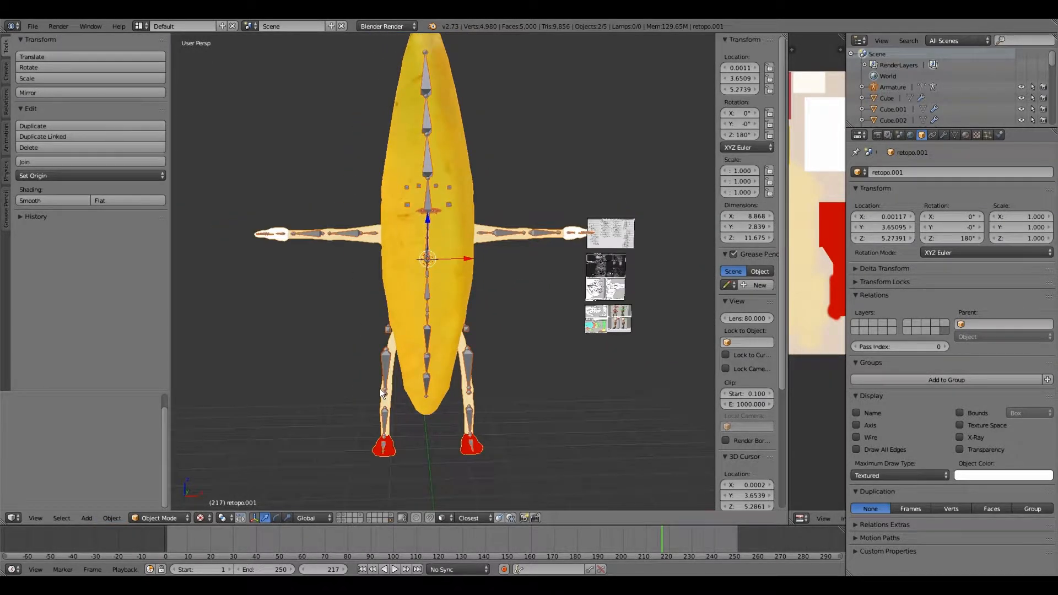
scroll(379, 388, up, 1)
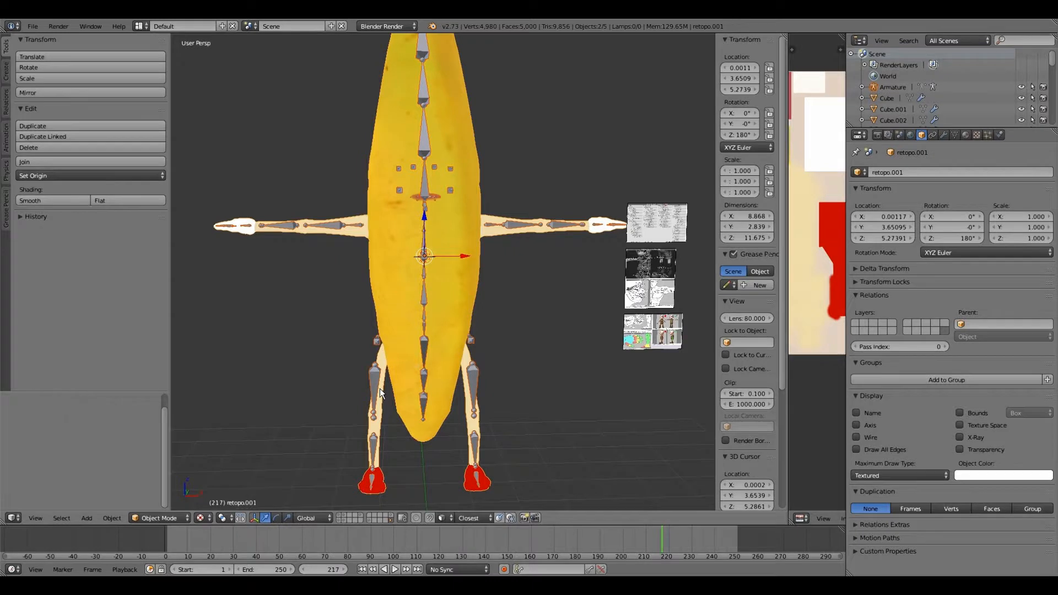
Step: Duplicate the banana mesh and armature in place, move the copies to layer 11 and display only that layer
key(shift+d)
key(Escape)
key(m)
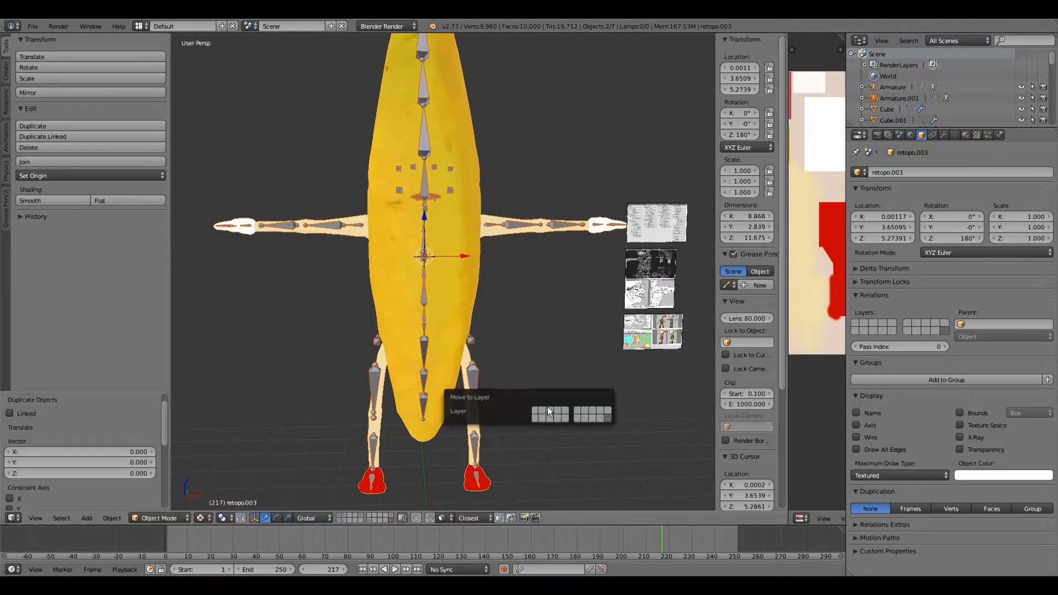
click(578, 409)
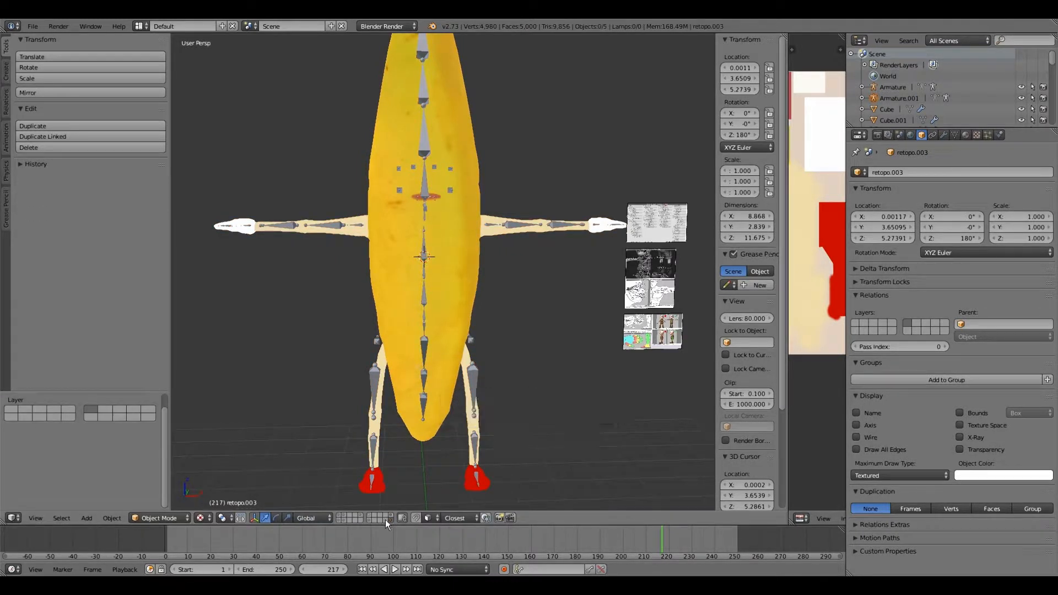
scroll(422, 415, up, 2)
scroll(422, 415, down, 3)
middle_drag(422, 408, 366, 330)
scroll(341, 312, up, 1)
scroll(371, 331, up, 1)
scroll(366, 331, up, 1)
scroll(385, 339, down, 2)
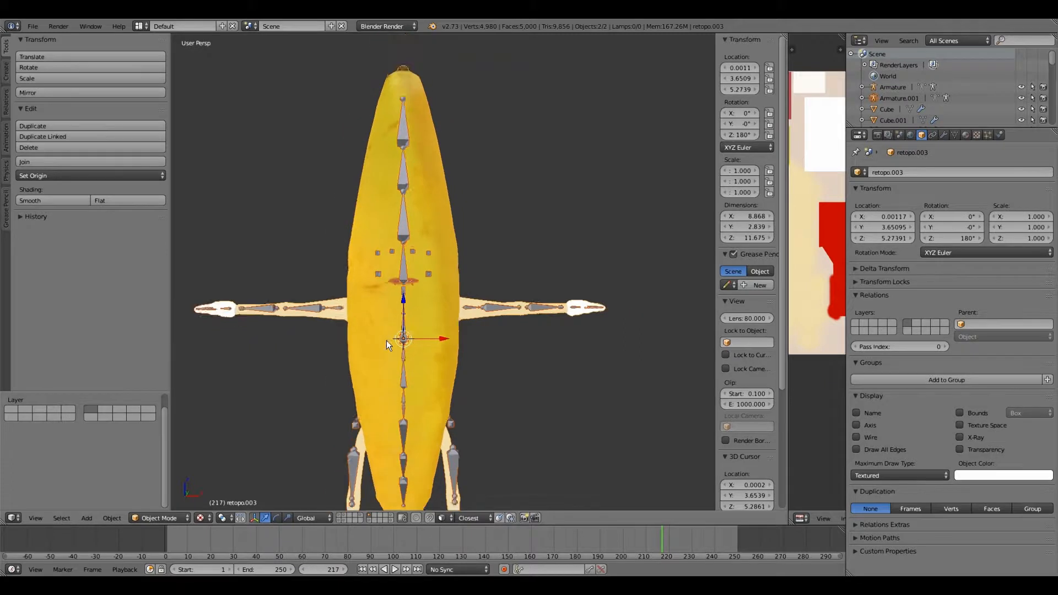
Step: Parent the duplicated banana mesh to its armature using Armature Deform with automatic weights, and save the file
scroll(388, 339, up, 1)
right_click(404, 272)
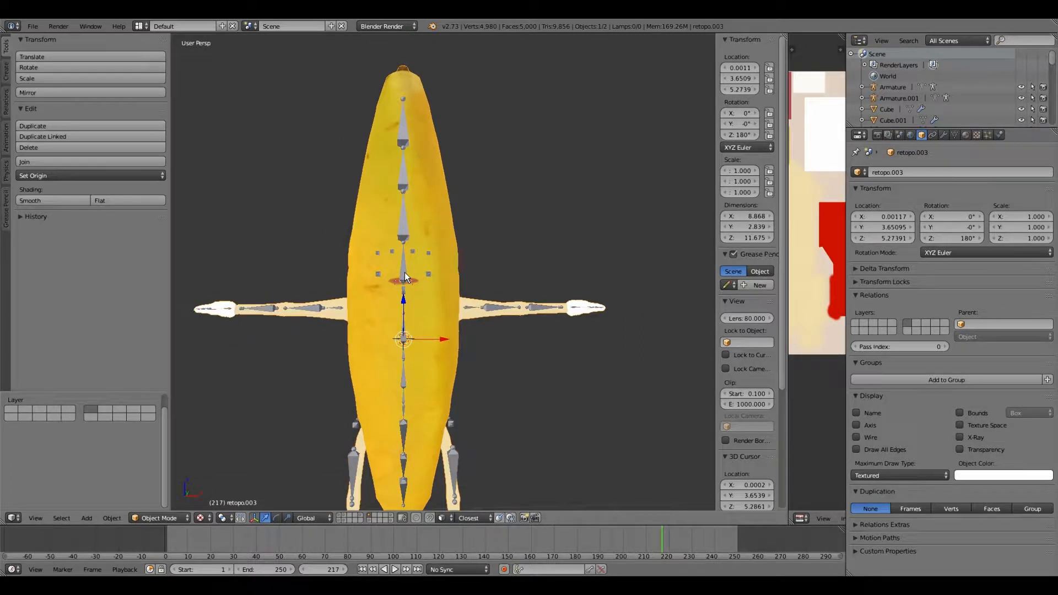
shift+right_click(404, 272)
scroll(407, 323, down, 1)
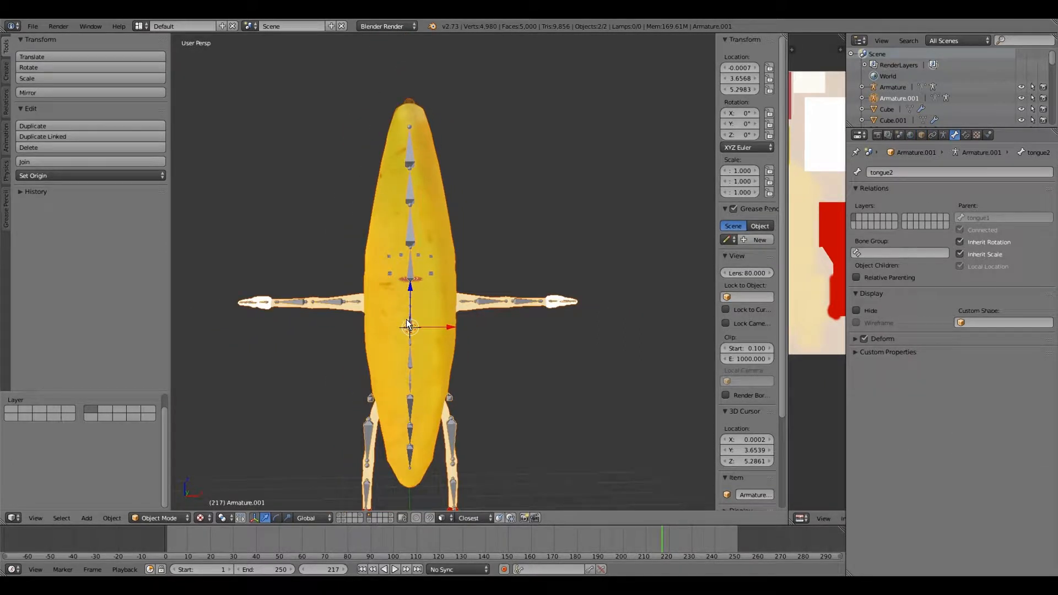
key(ctrl+p)
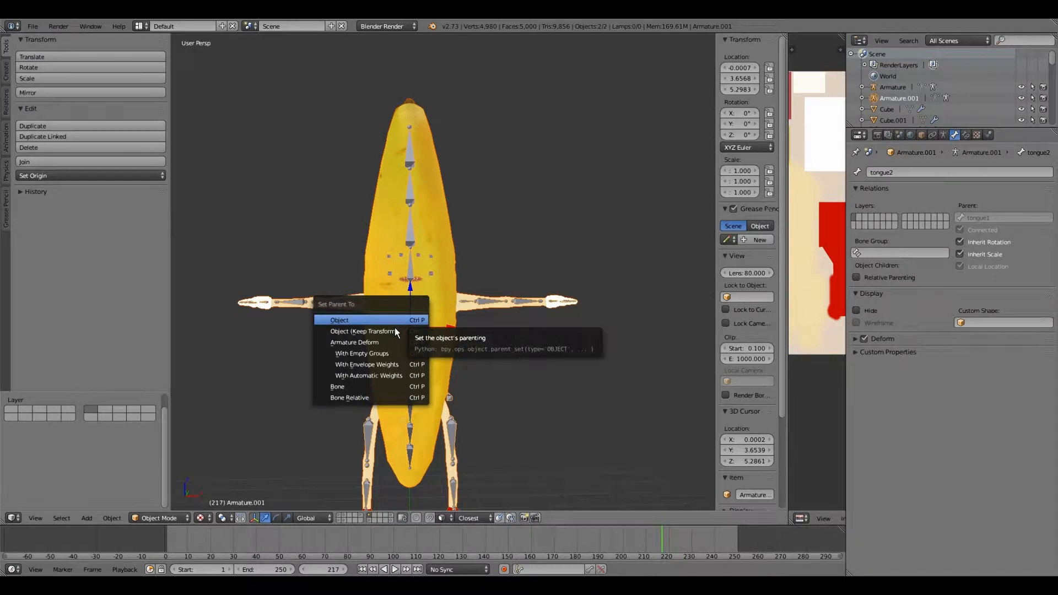
click(405, 374)
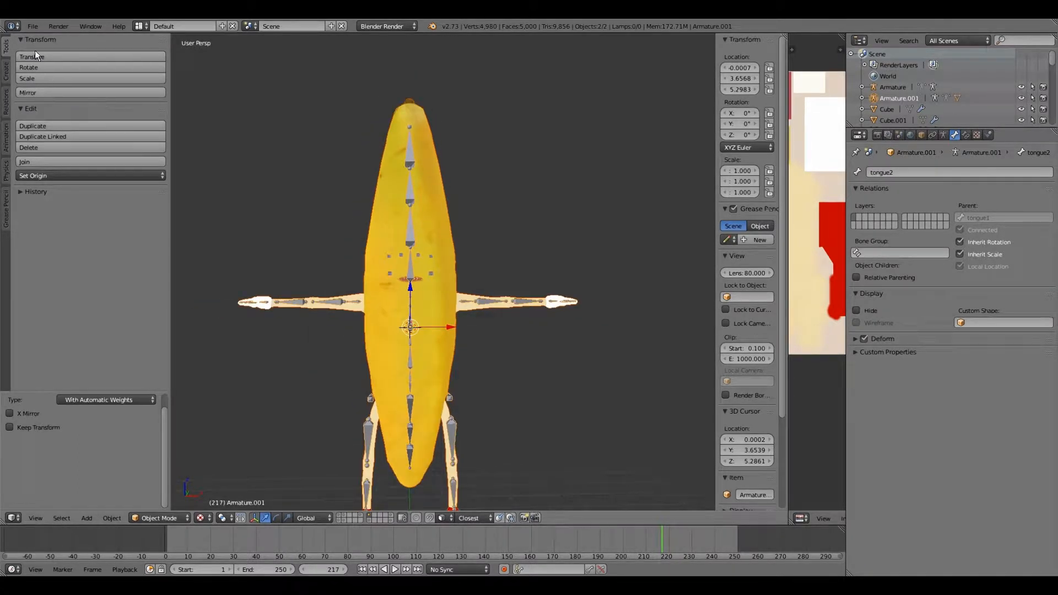
click(33, 25)
click(55, 111)
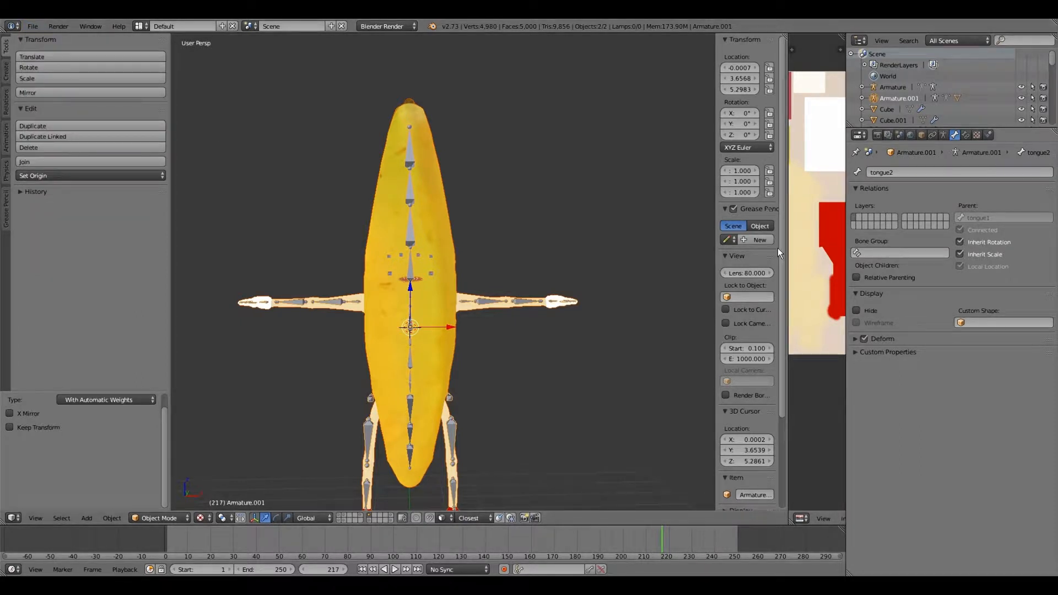
Step: Examine the contents of the other scene layers and look through the list of scene objects
scroll(600, 262, down, 2)
scroll(345, 508, up, 1)
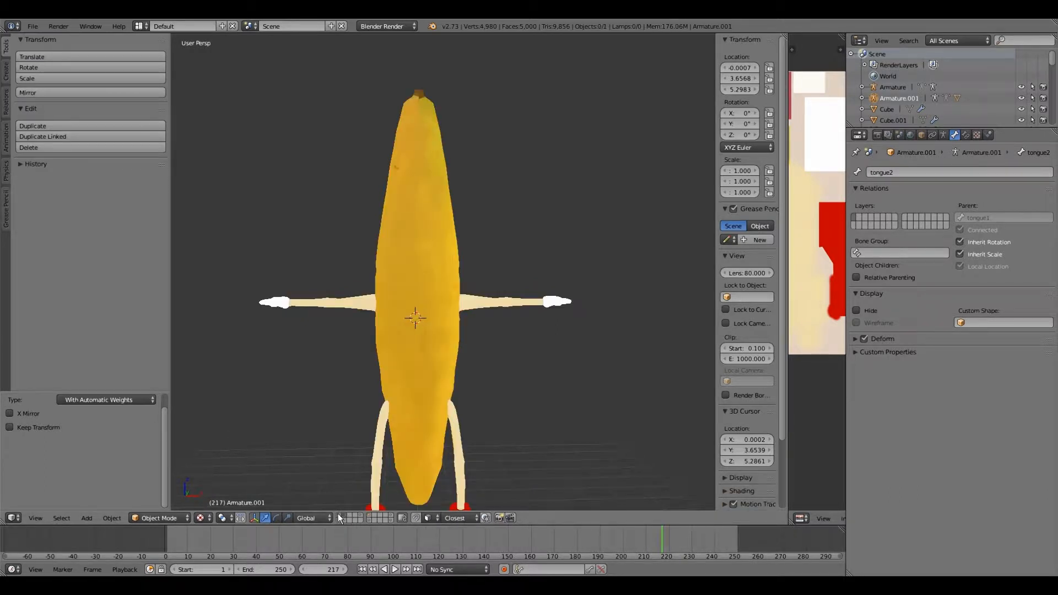
scroll(395, 413, down, 3)
click(338, 520)
scroll(354, 498, up, 1)
click(345, 515)
scroll(363, 502, up, 2)
click(391, 516)
scroll(393, 479, down, 2)
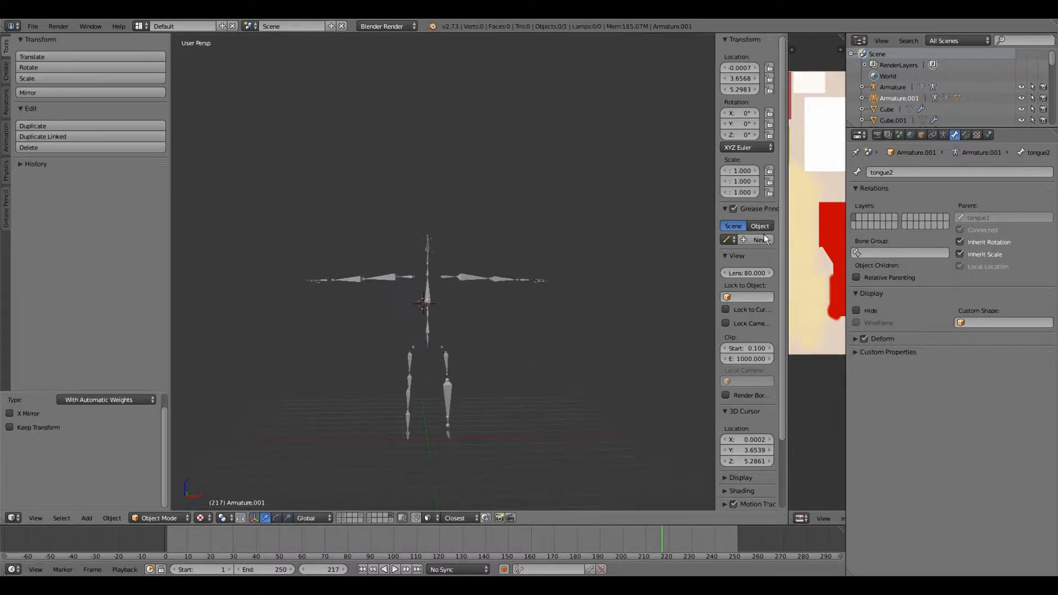
drag(1050, 65, 1051, 108)
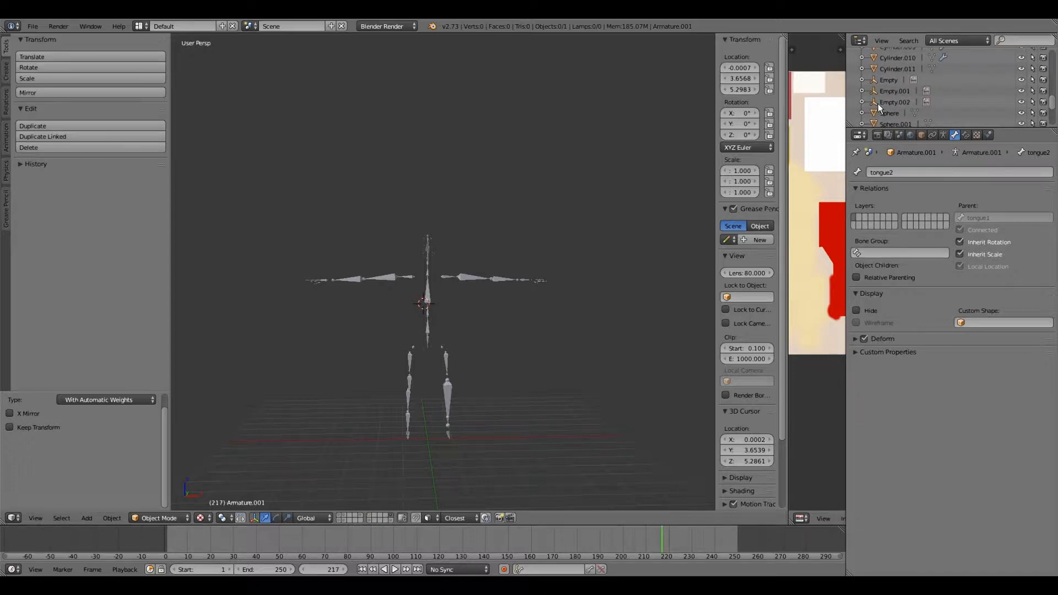
Step: Find the reference image empties in the scene list, select the heirarchyA.png empty and display its layer together with the banana mesh layer
click(894, 91)
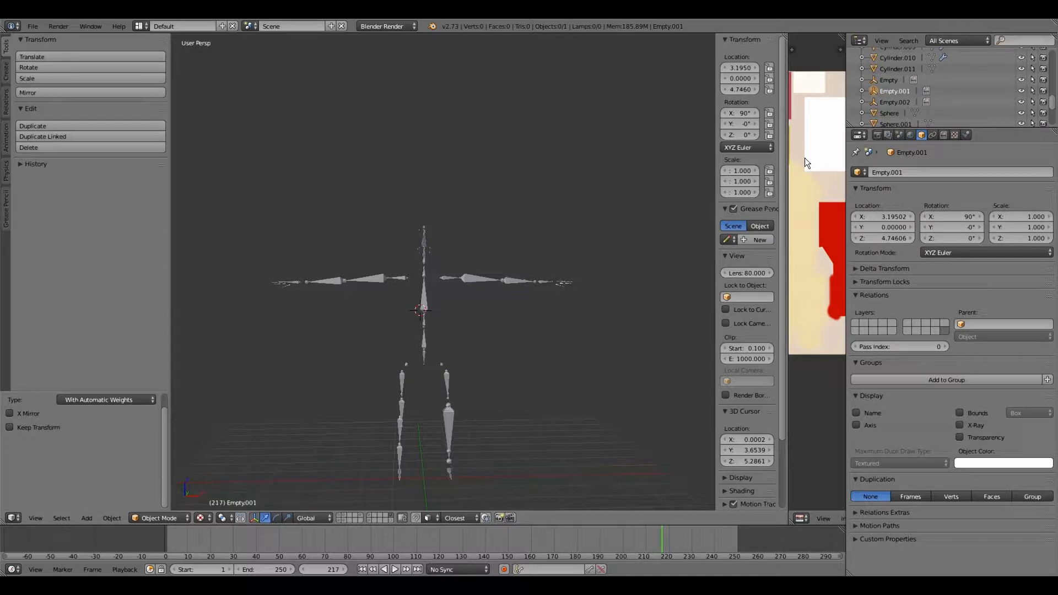
click(862, 91)
click(862, 80)
click(888, 80)
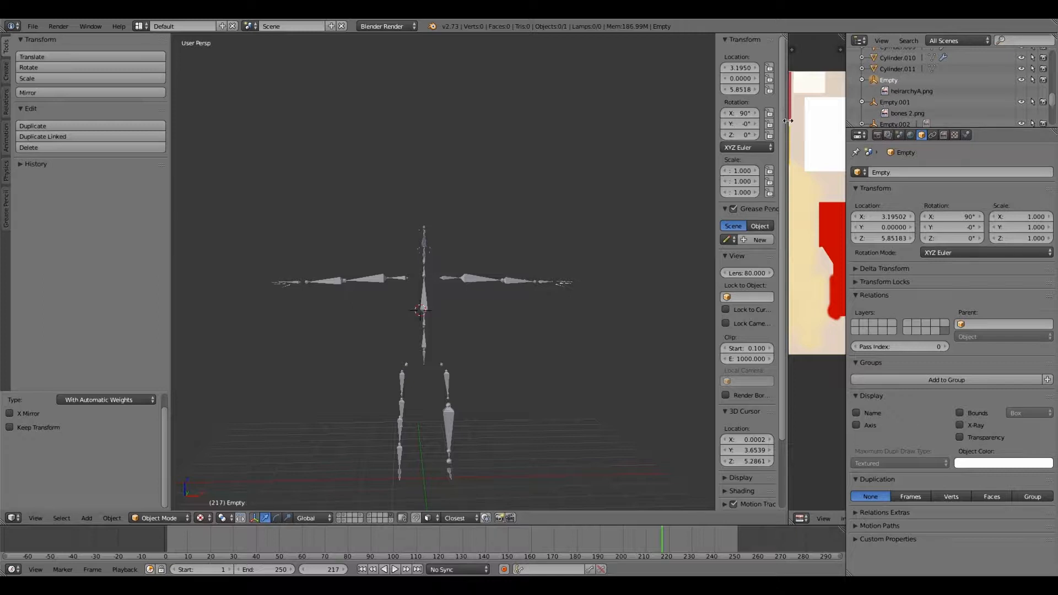
scroll(386, 474, down, 1)
click(362, 517)
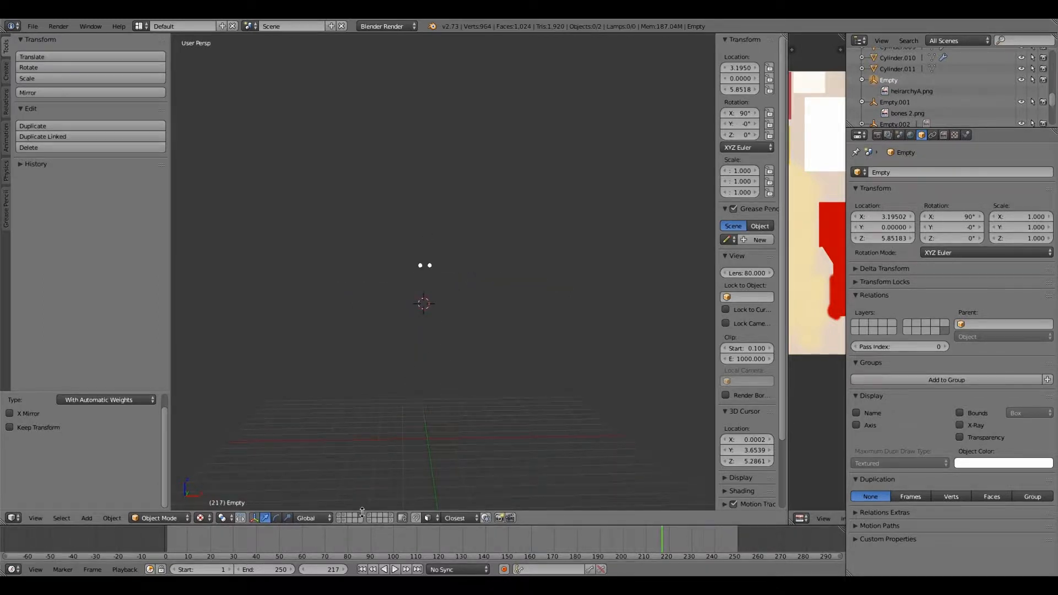
click(345, 516)
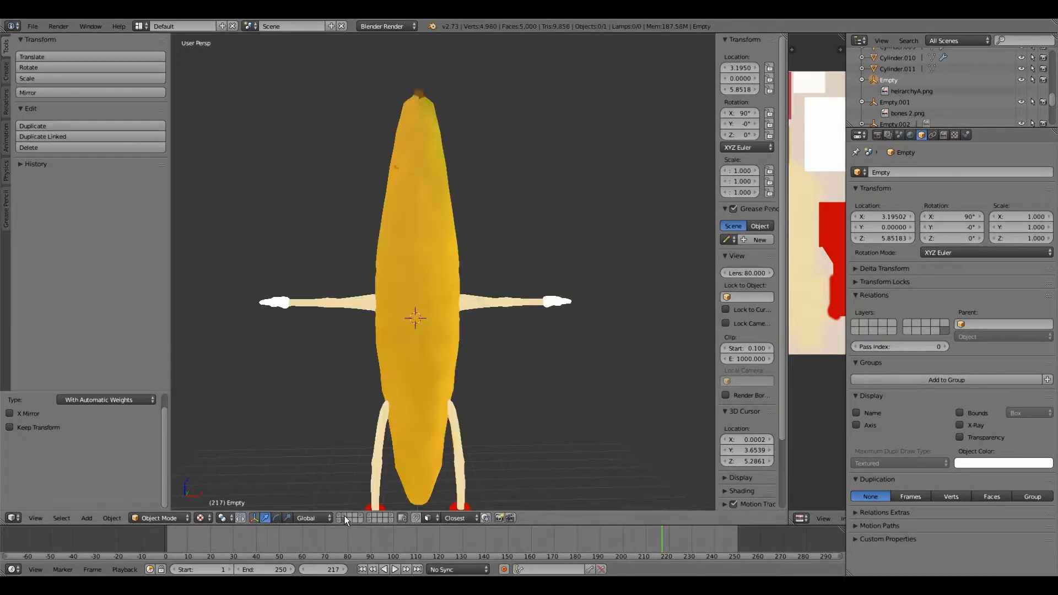
shift+click(390, 519)
scroll(510, 344, up, 2)
scroll(478, 373, up, 2)
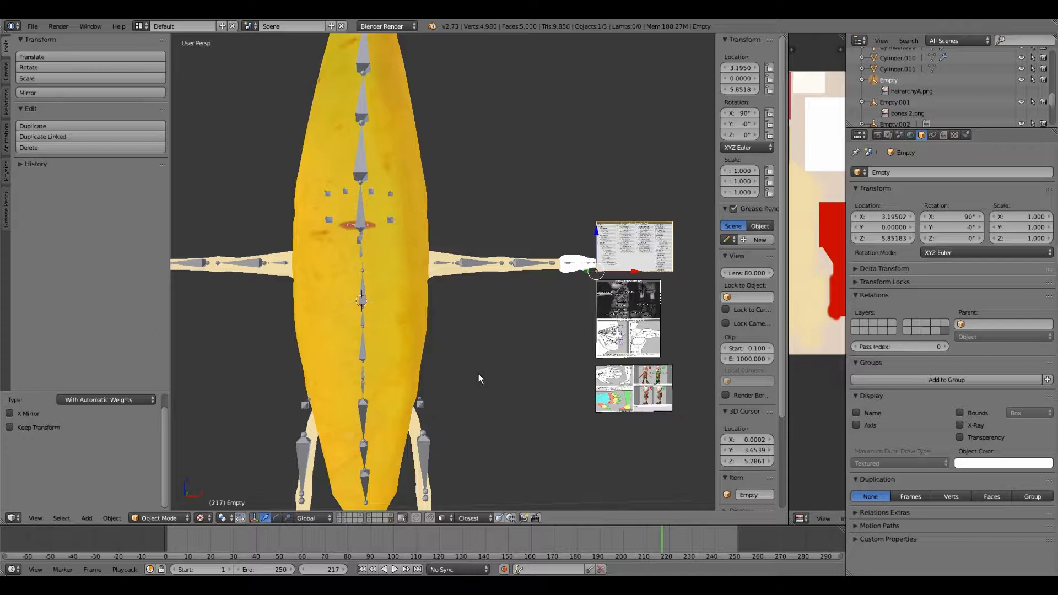
Step: Duplicate the heirarchyA.png empty in place, move the copy to layer 6 and display that layer
key(shift+d)
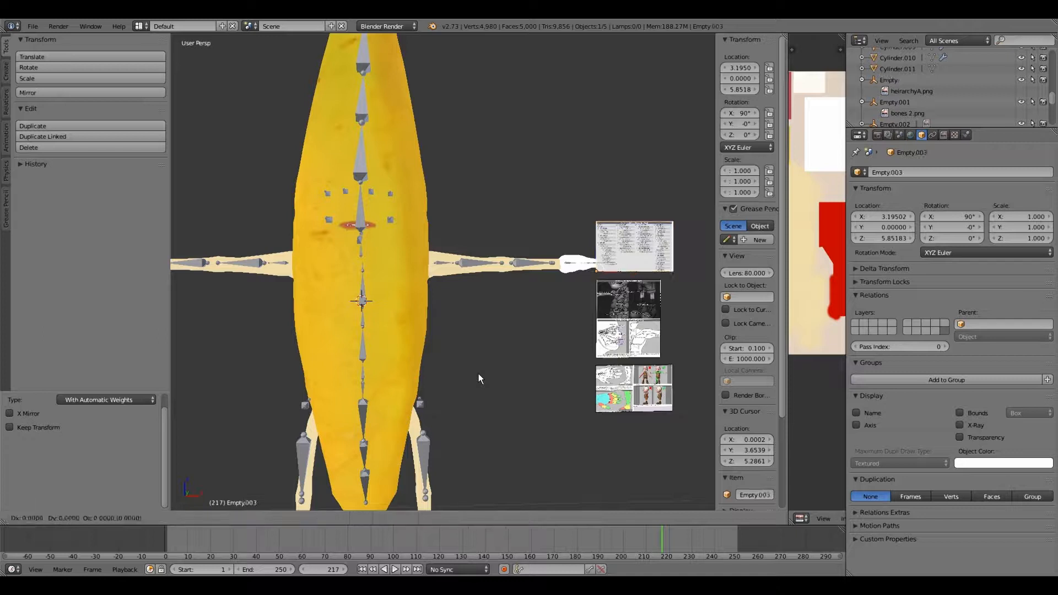
right_click(479, 373)
key(m)
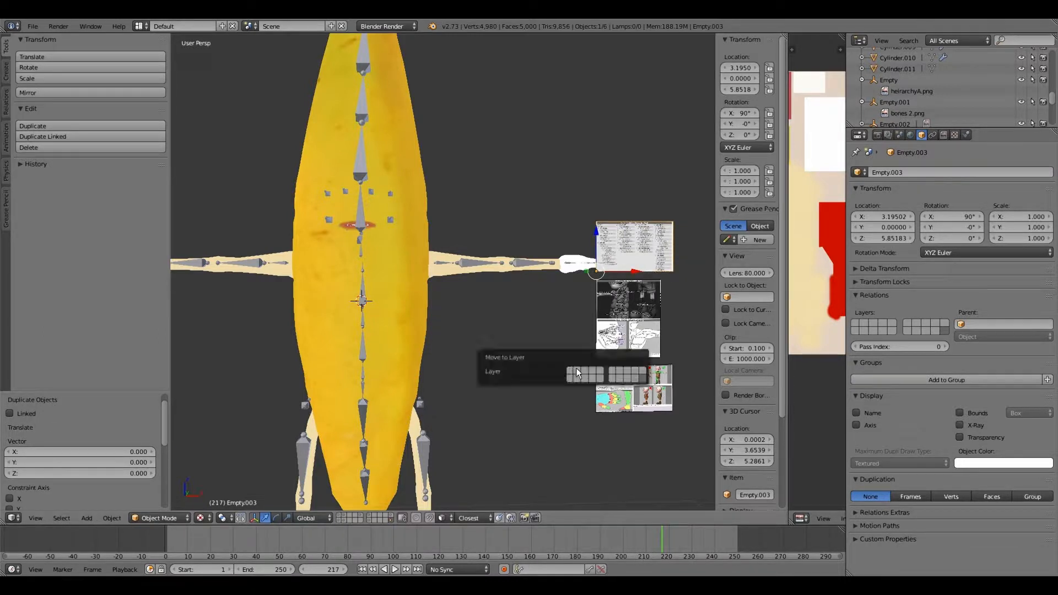
click(615, 372)
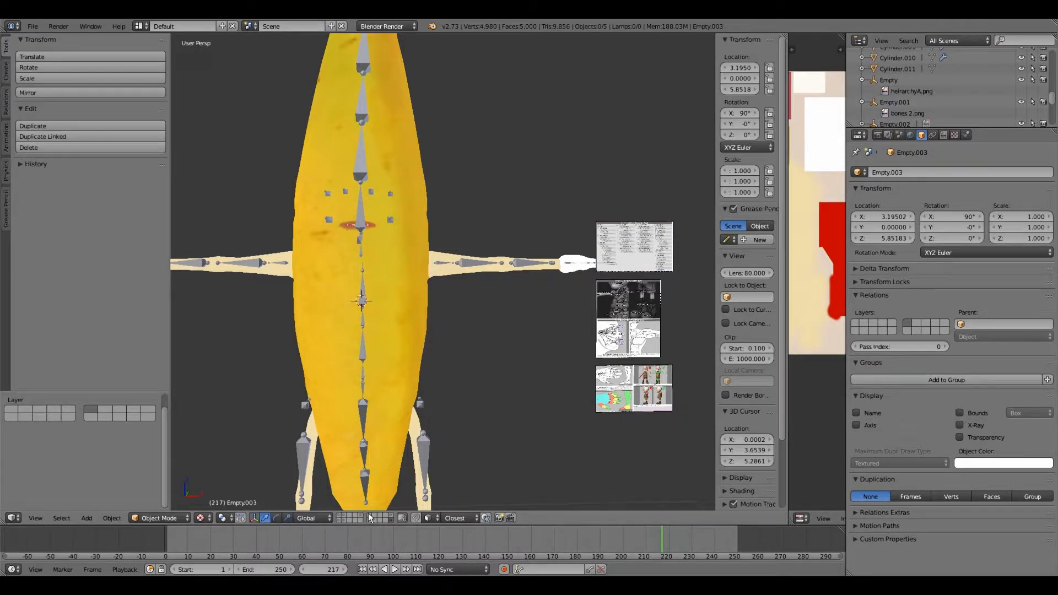
shift+middle_drag(609, 263, 476, 321)
Step: Replace the duplicated empty's image with visime.png from the Desktop avatars folder
click(942, 135)
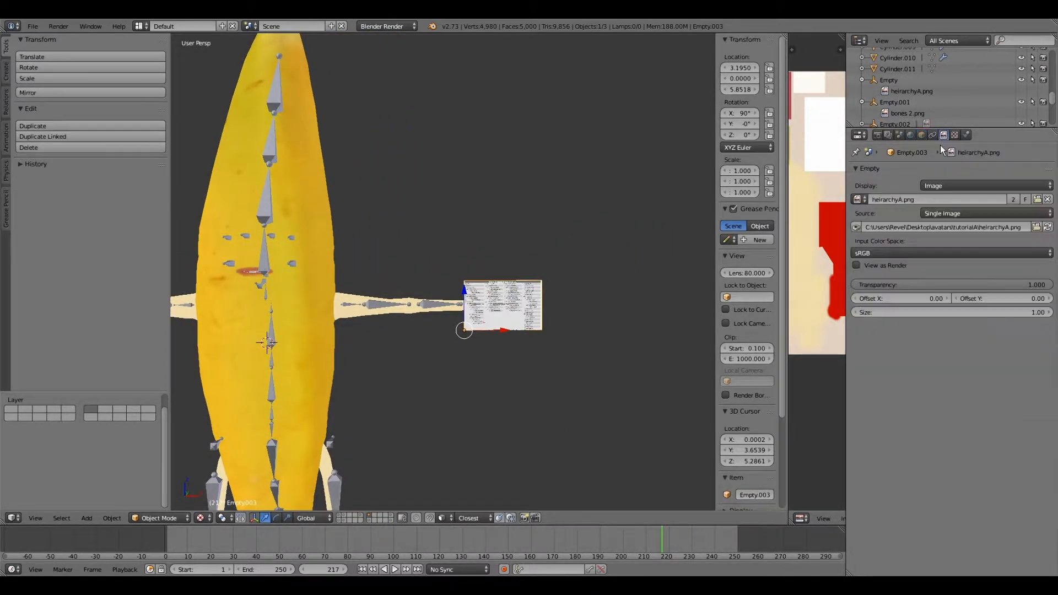
click(1037, 199)
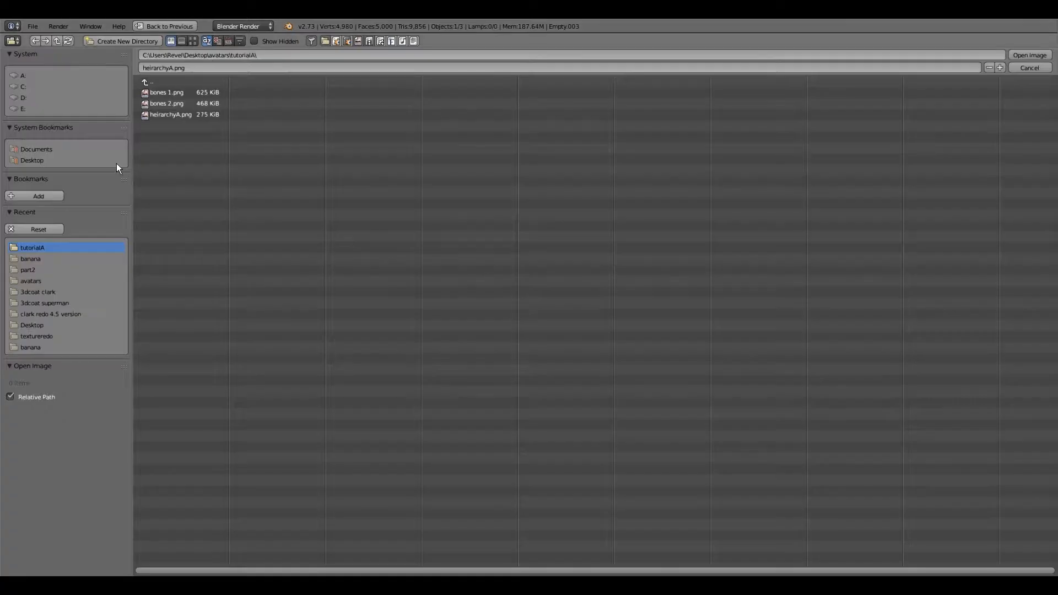
click(147, 82)
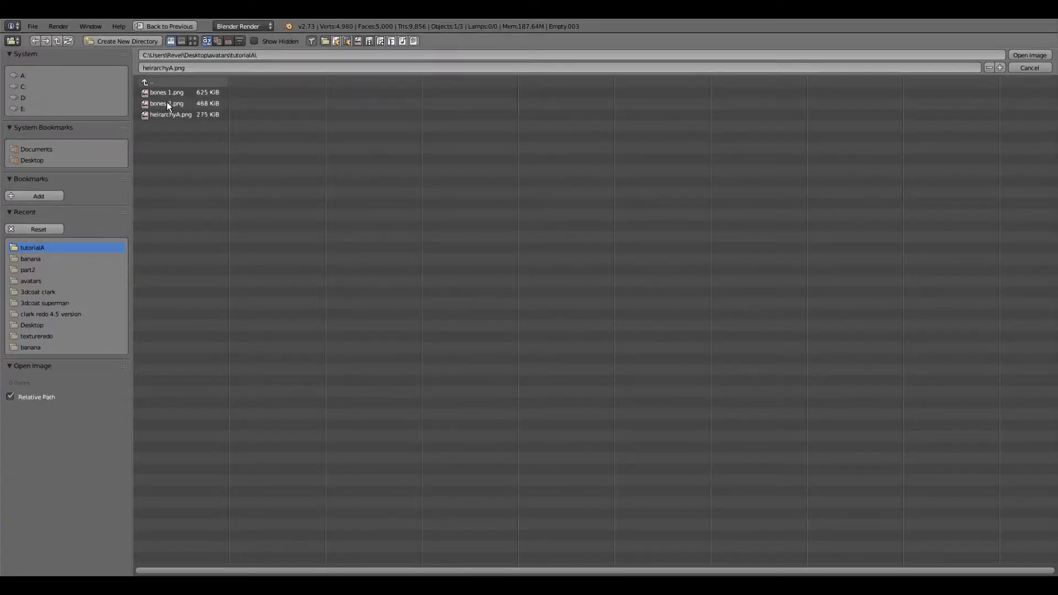
click(38, 259)
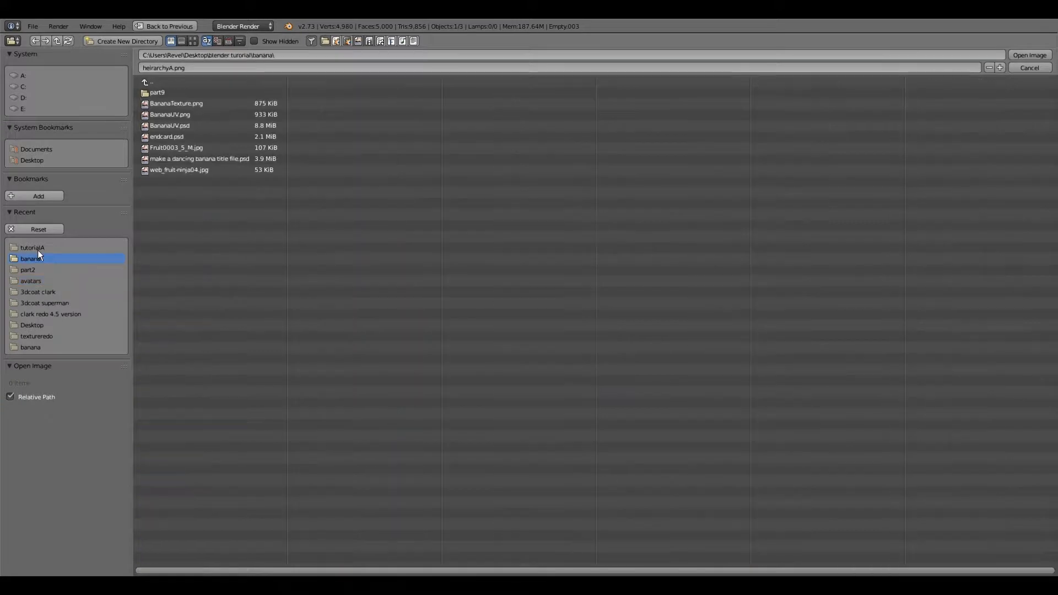
click(150, 84)
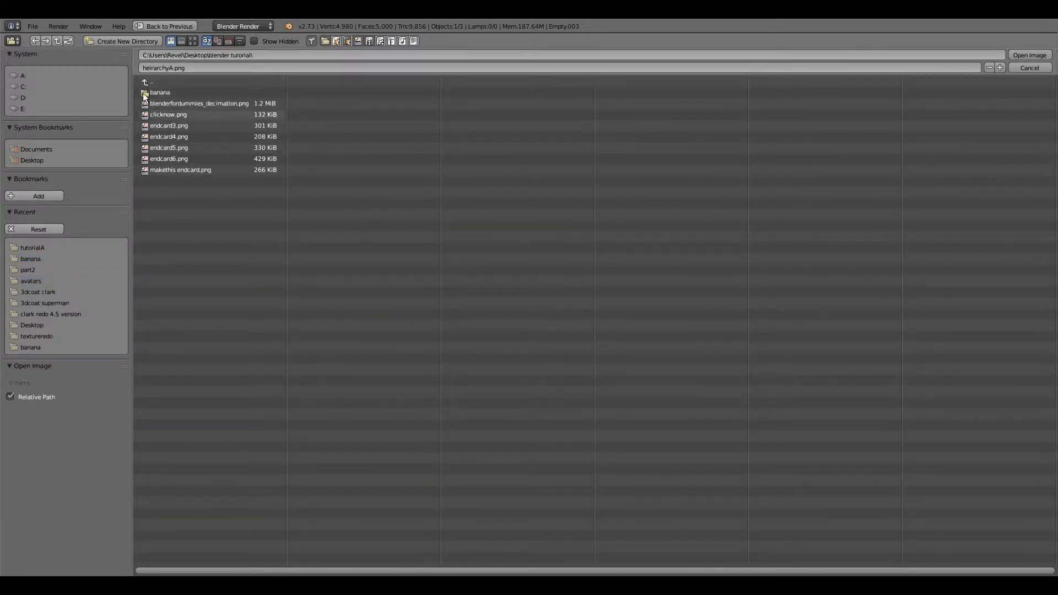
click(161, 82)
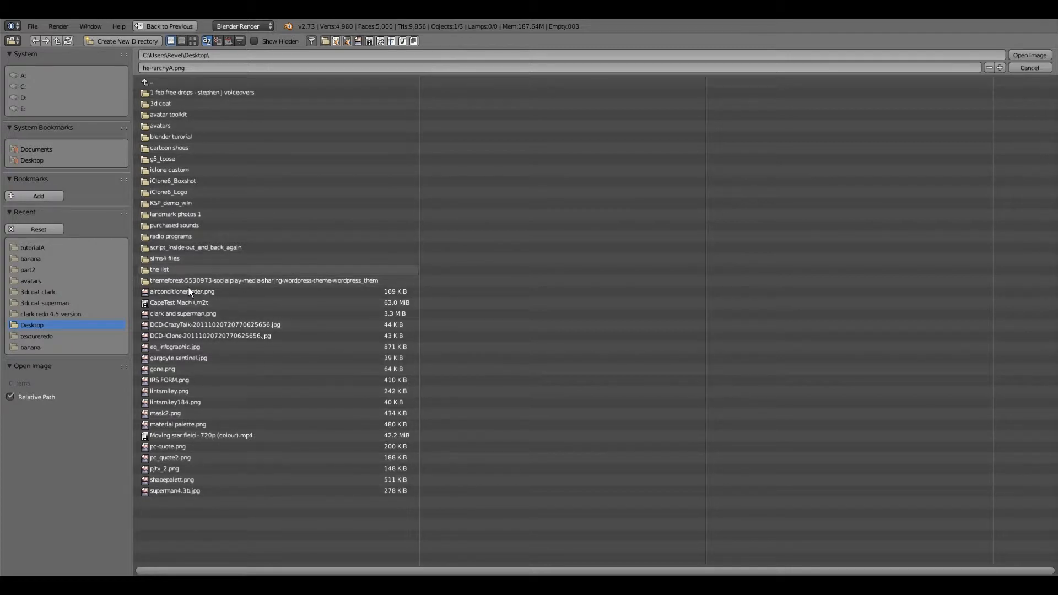
click(159, 124)
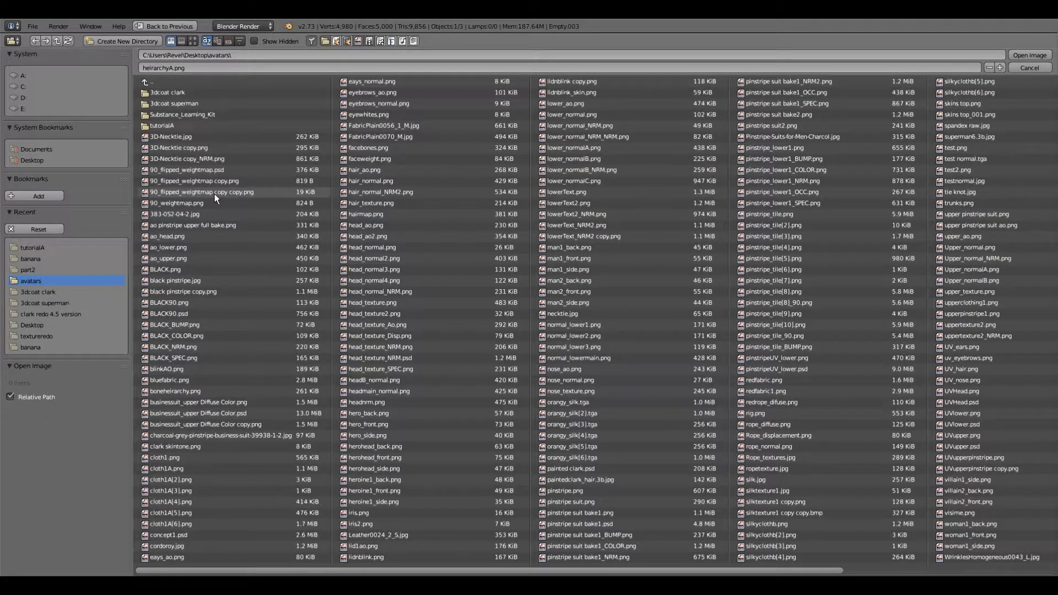
click(210, 69)
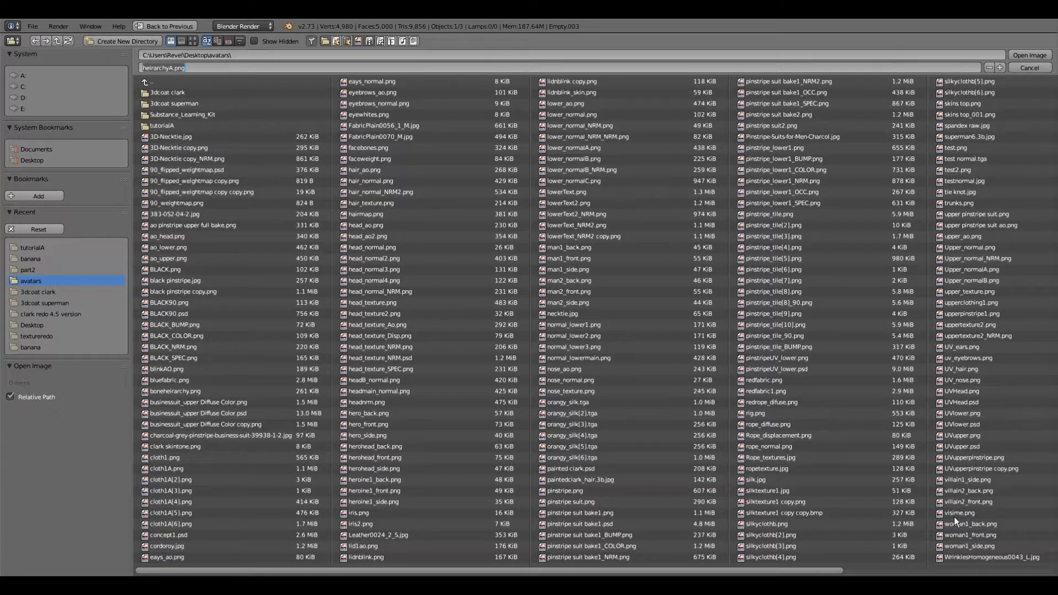
click(953, 517)
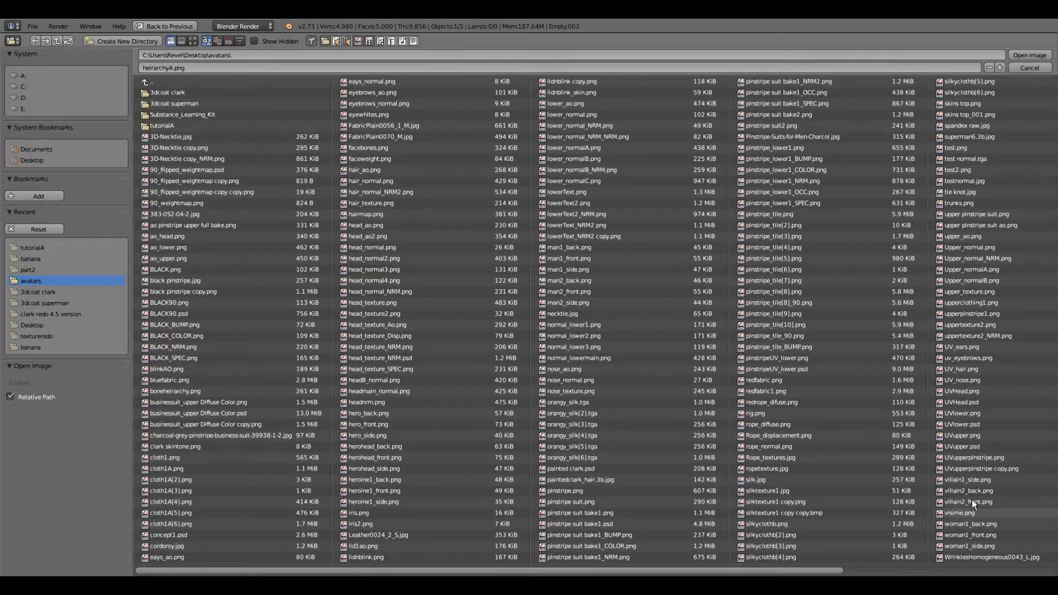
click(970, 513)
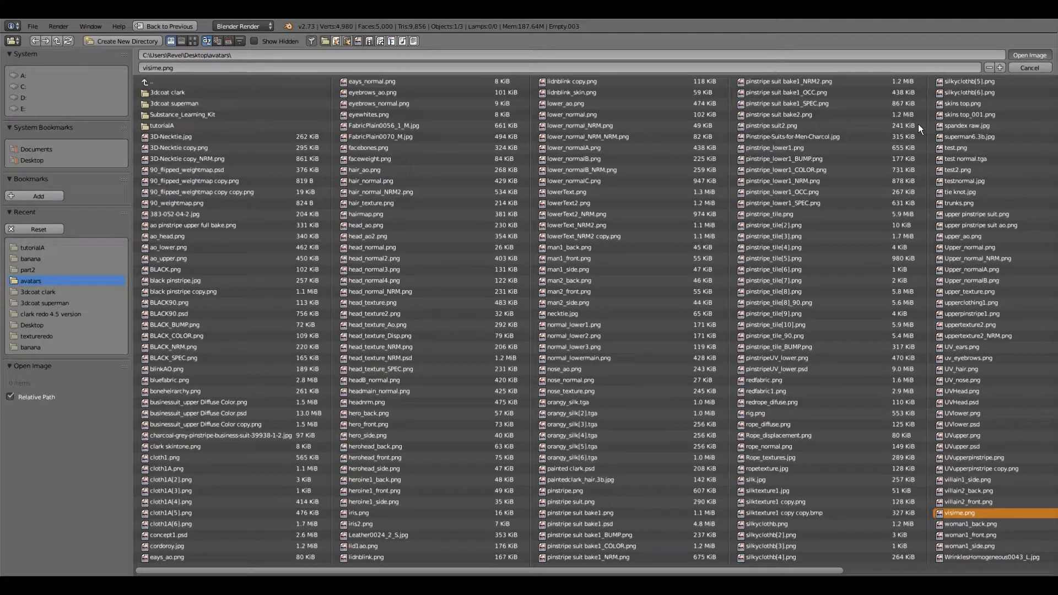
key(Return)
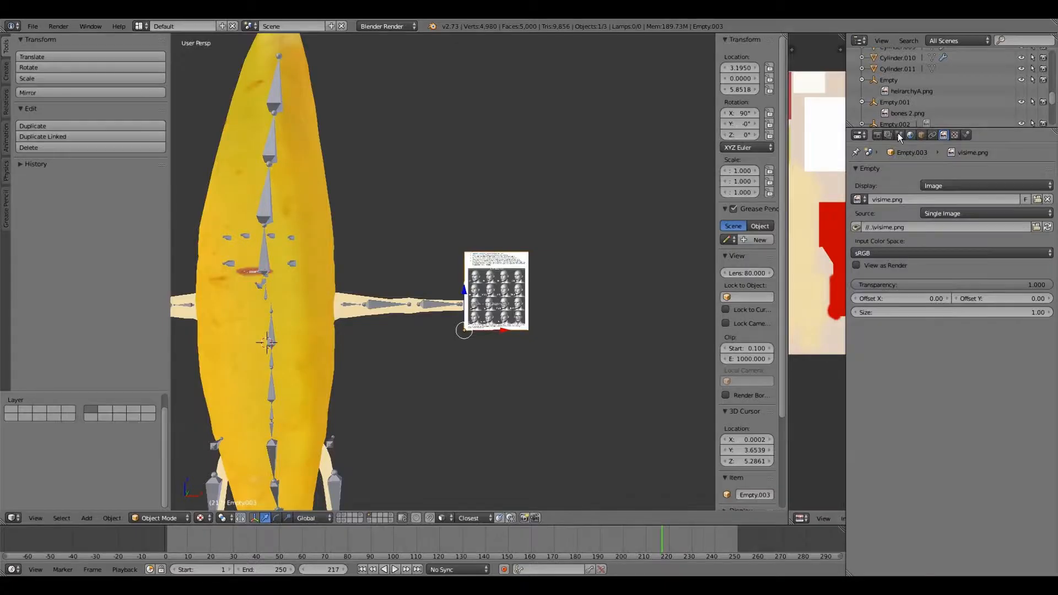
Step: Move the visime.png image above the banana's hand, to about X 2.87 and Z 6.77
scroll(496, 380, up, 4)
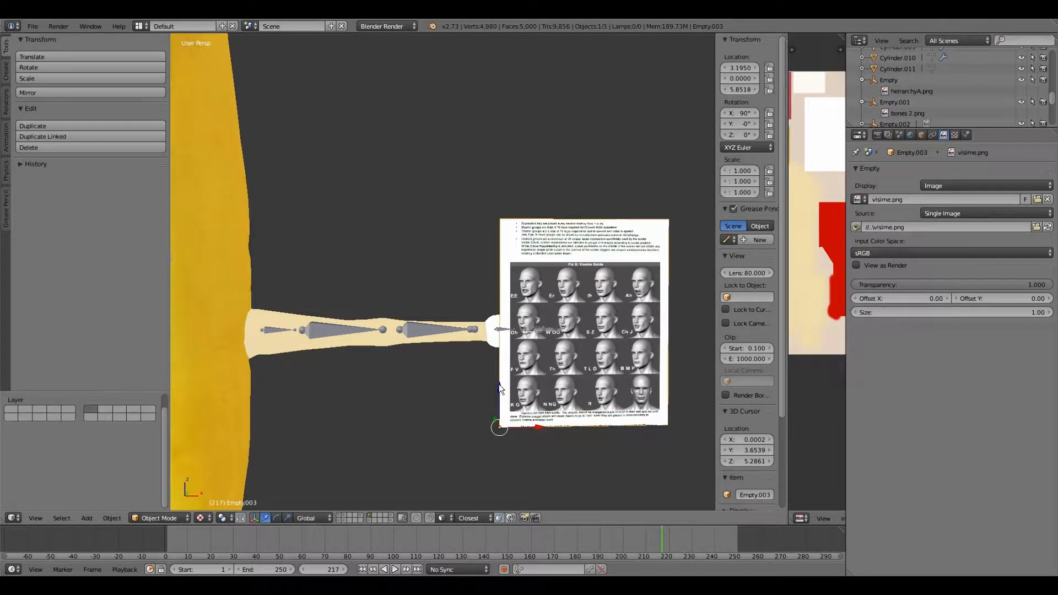
drag(498, 384, 469, 226)
scroll(484, 228, down, 4)
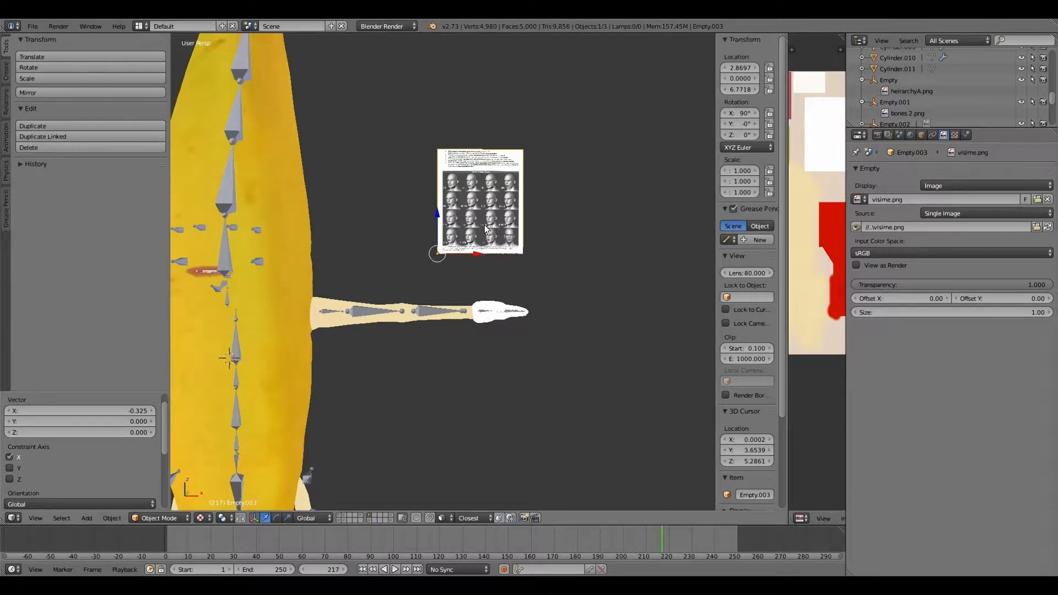
Step: Duplicate the visime.png empty and move the copy about 1.87 units down along Z, below the arm
key(shift+d)
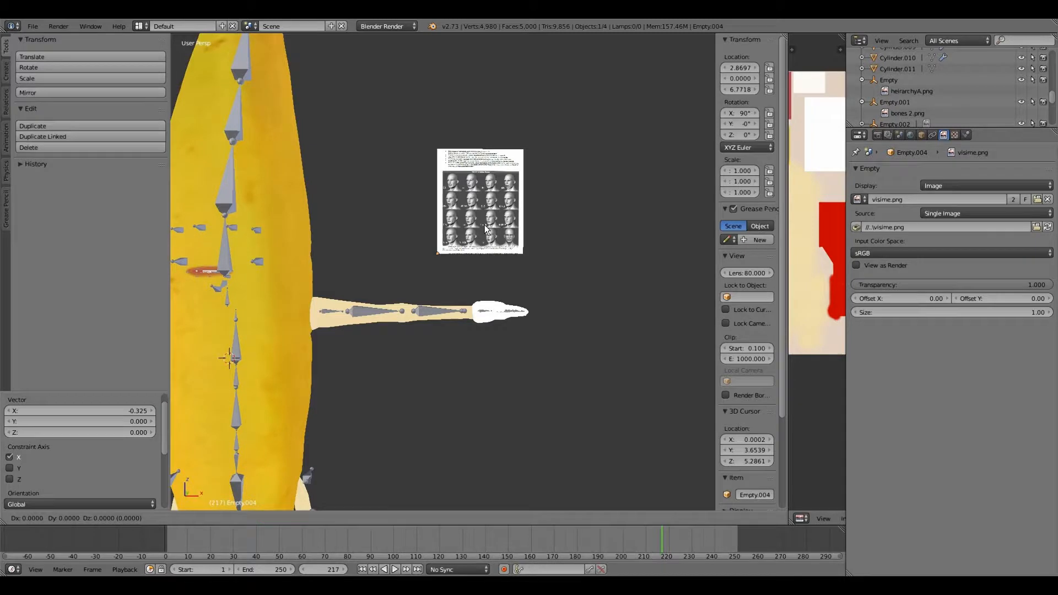
click(484, 230)
drag(438, 220, 438, 413)
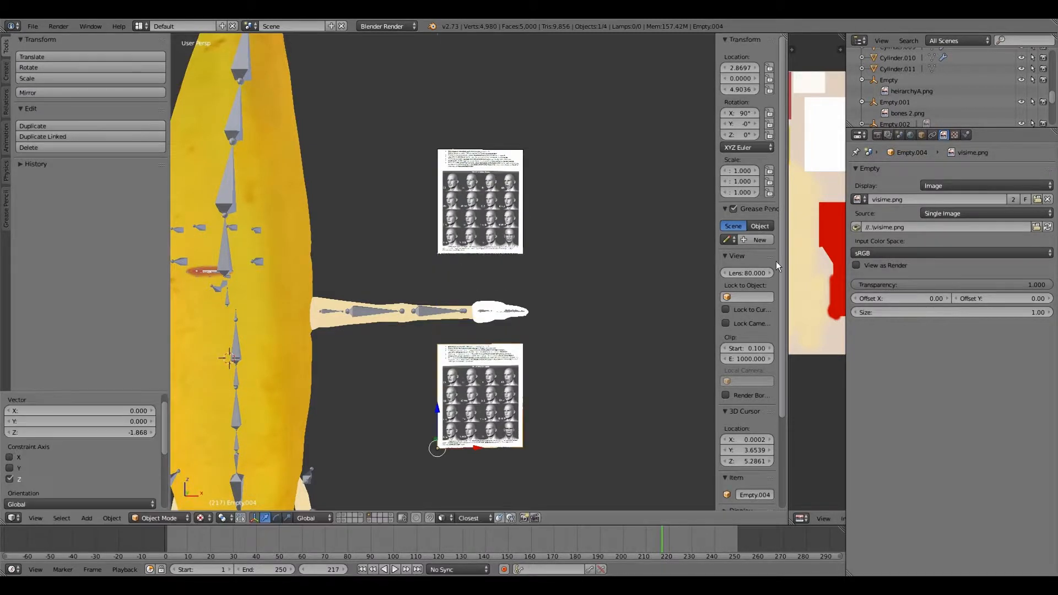
Step: Replace the lower copy's image with faceweight.png from the avatars folder, using thumbnail previews to find it
click(1036, 200)
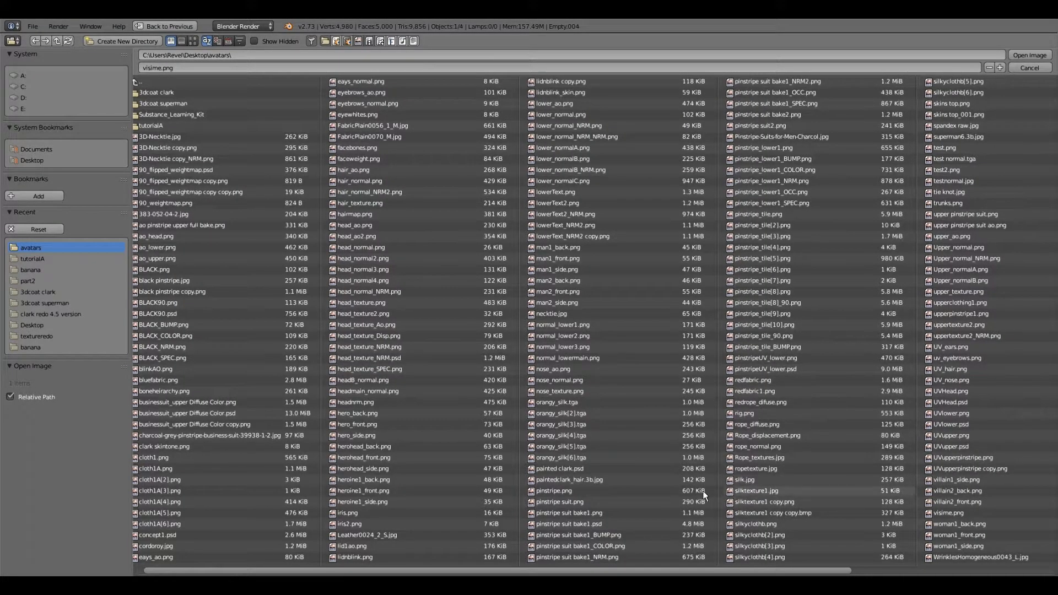
scroll(703, 491, down, 1)
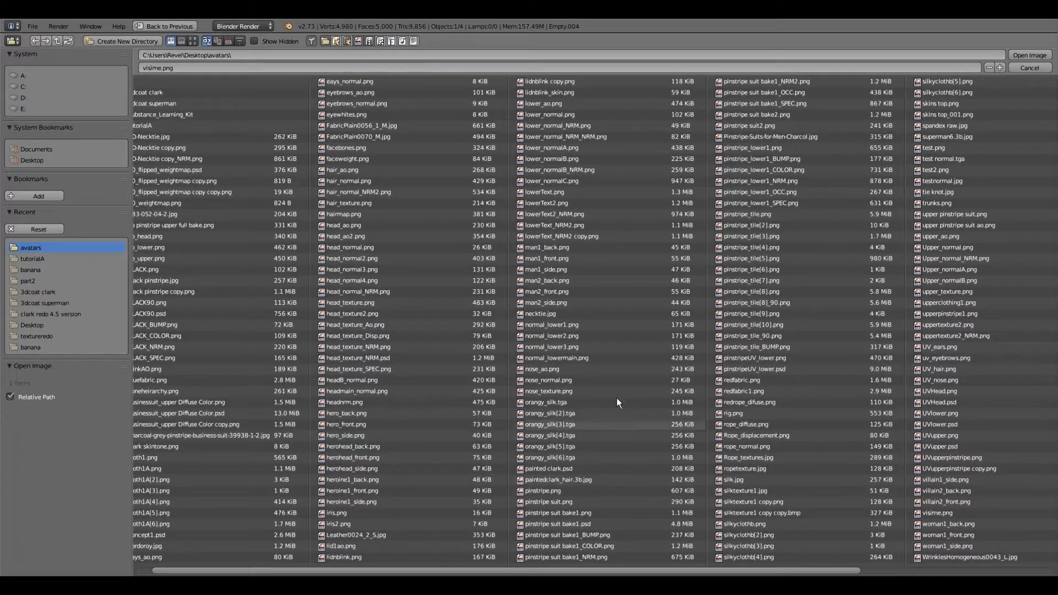
click(192, 40)
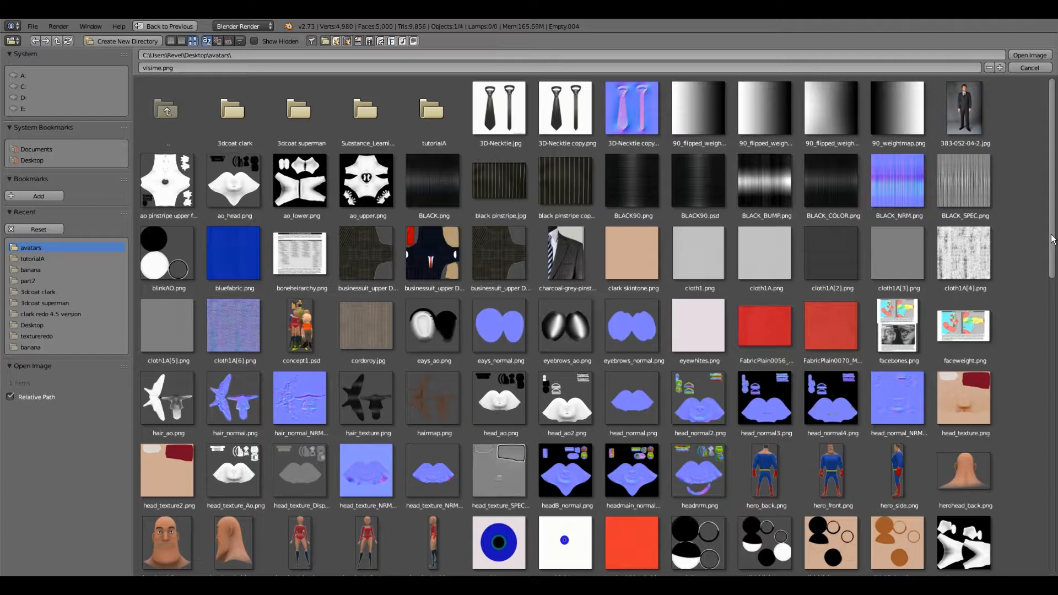
scroll(1052, 239, down, 1)
click(892, 319)
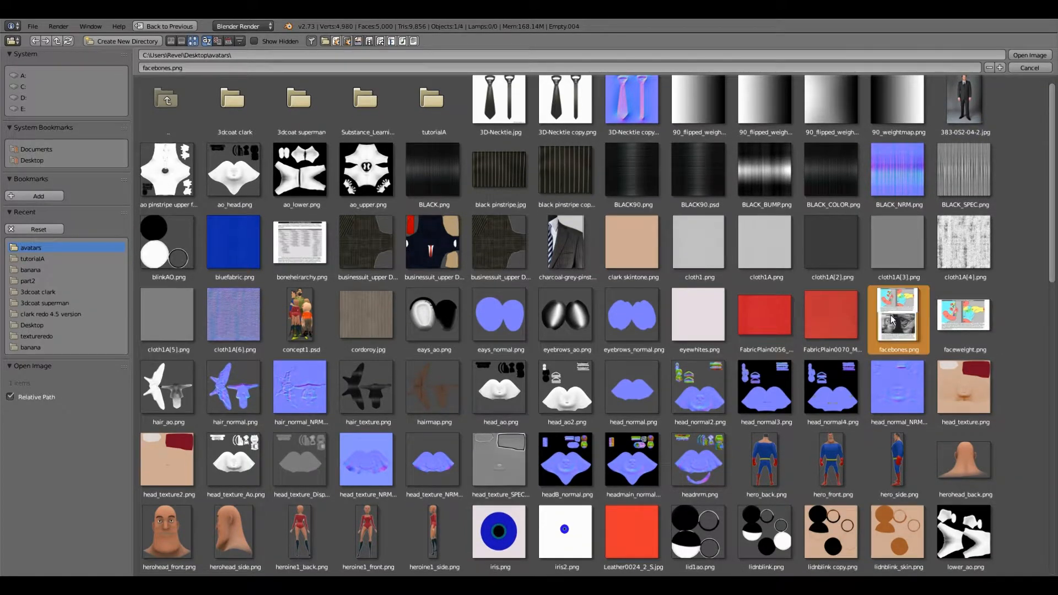
click(966, 318)
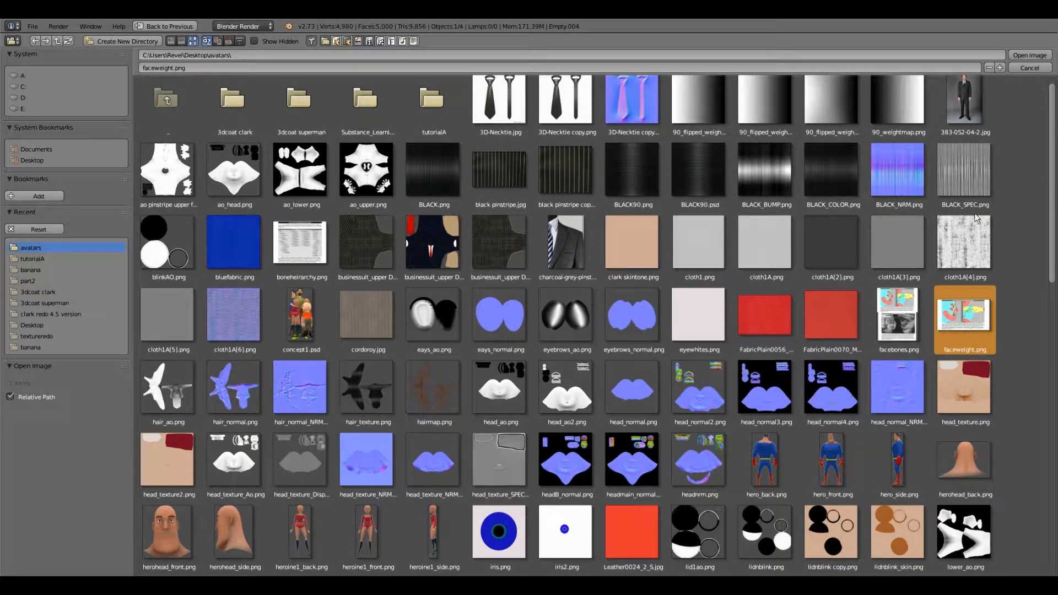
click(1026, 54)
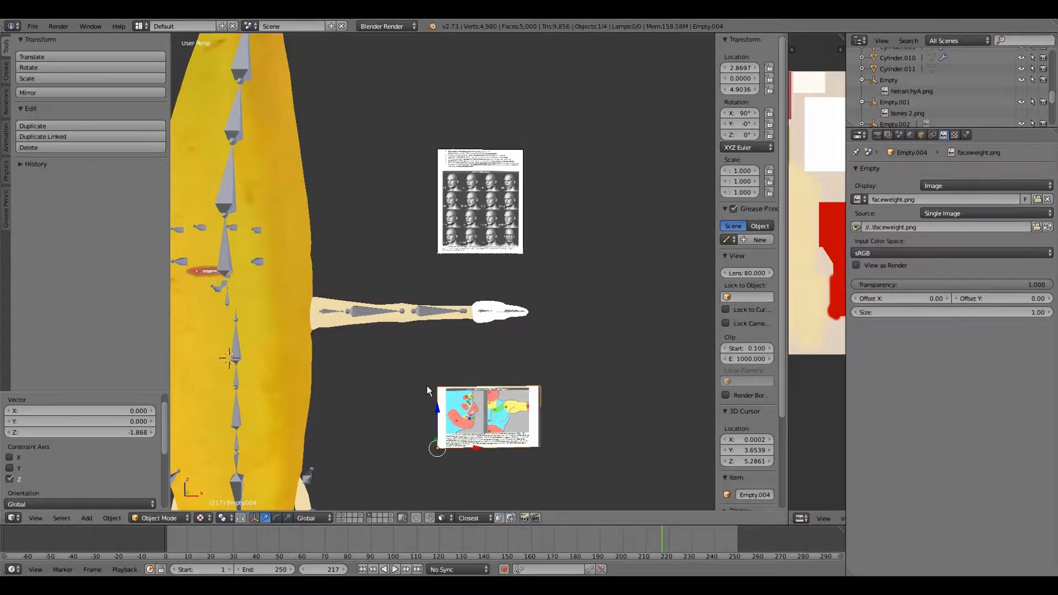
Step: Select both reference images and move them about 3.75 units along Y, level with the banana
middle_drag(427, 386, 601, 365)
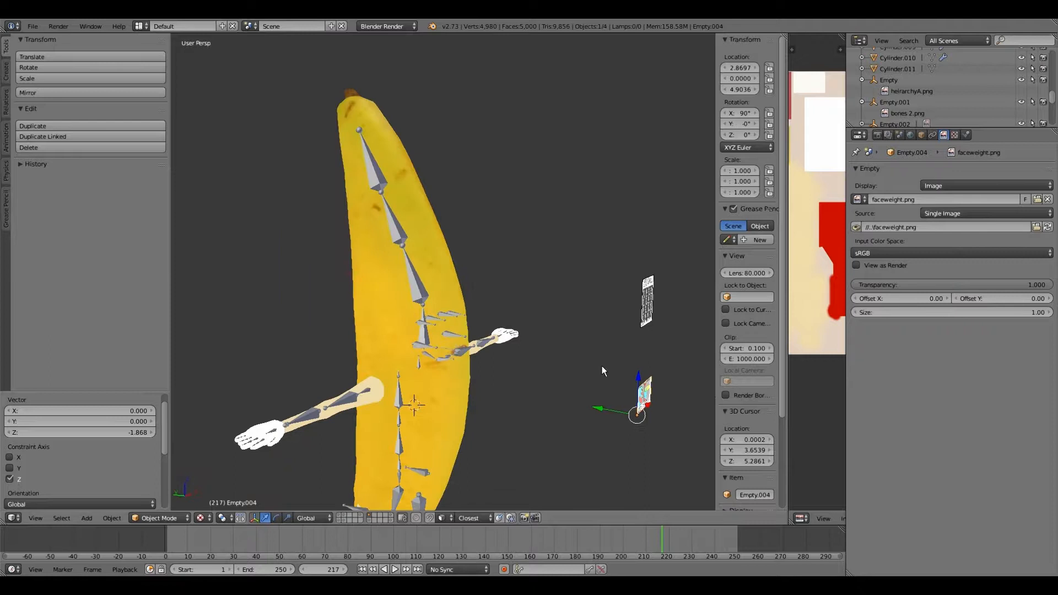
shift+right_click(600, 367)
key(g)
key(y)
click(434, 328)
middle_drag(434, 328, 346, 310)
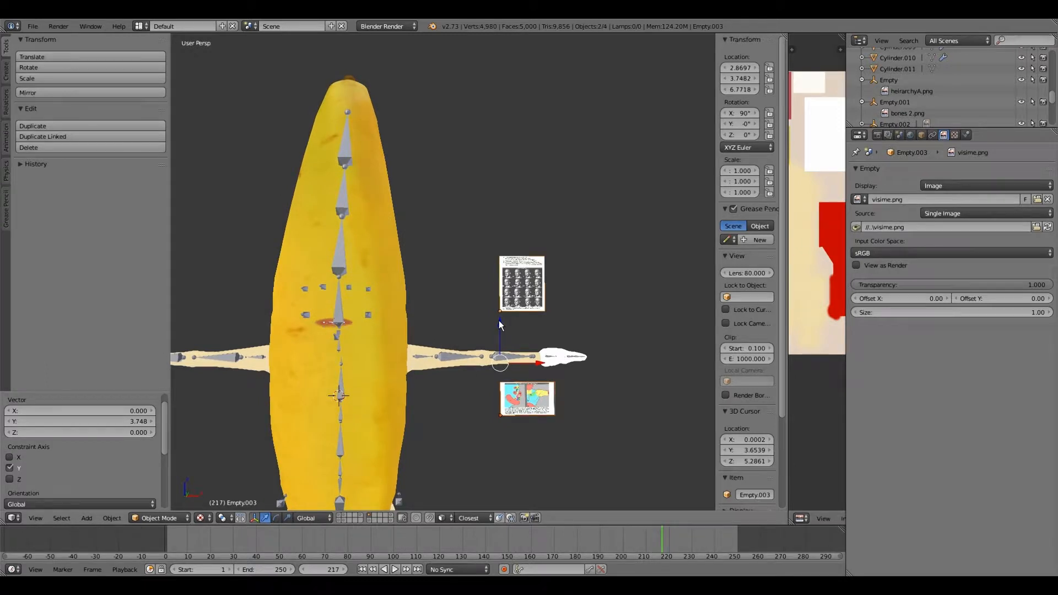
Step: Raise both reference images along Z, and reposition the visime.png image closer to the banana at about X 1.99, Z 7.68
key(g)
key(z)
click(498, 201)
right_click(500, 191)
drag(500, 191, 486, 257)
scroll(422, 270, up, 2)
middle_drag(421, 270, 467, 242)
scroll(418, 270, up, 2)
scroll(557, 261, down, 1)
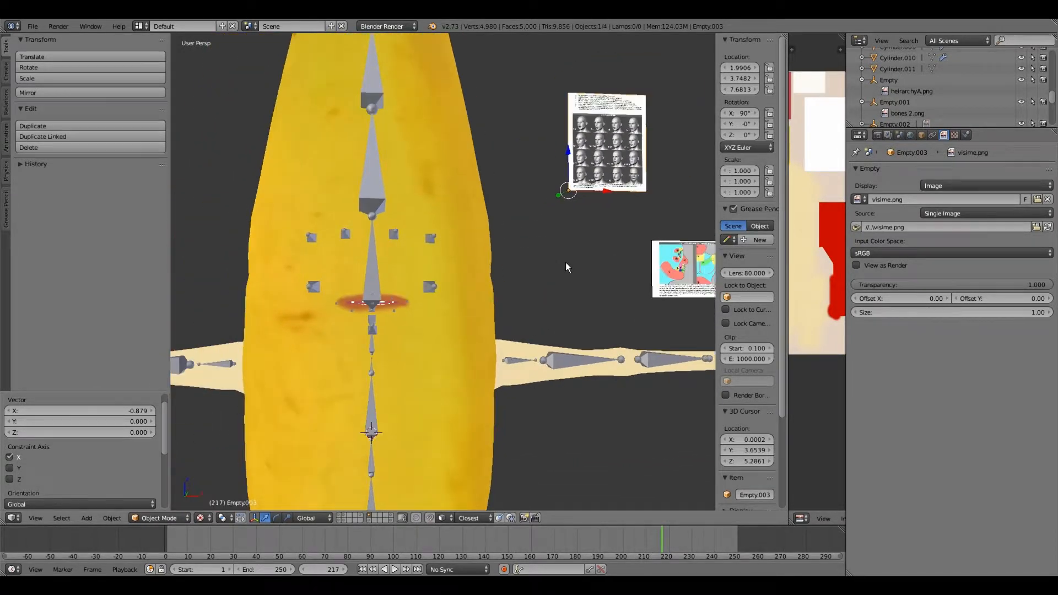
scroll(565, 262, down, 1)
scroll(714, 258, up, 1)
Step: Select the banana mesh and rename the object as dancing Banana
right_click(287, 388)
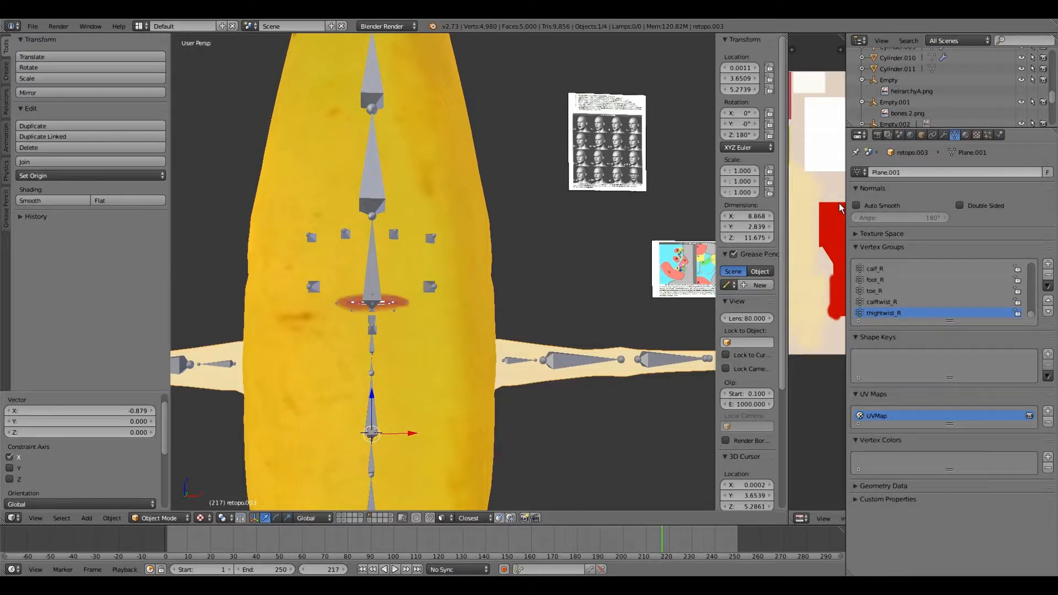
scroll(502, 269, down, 2)
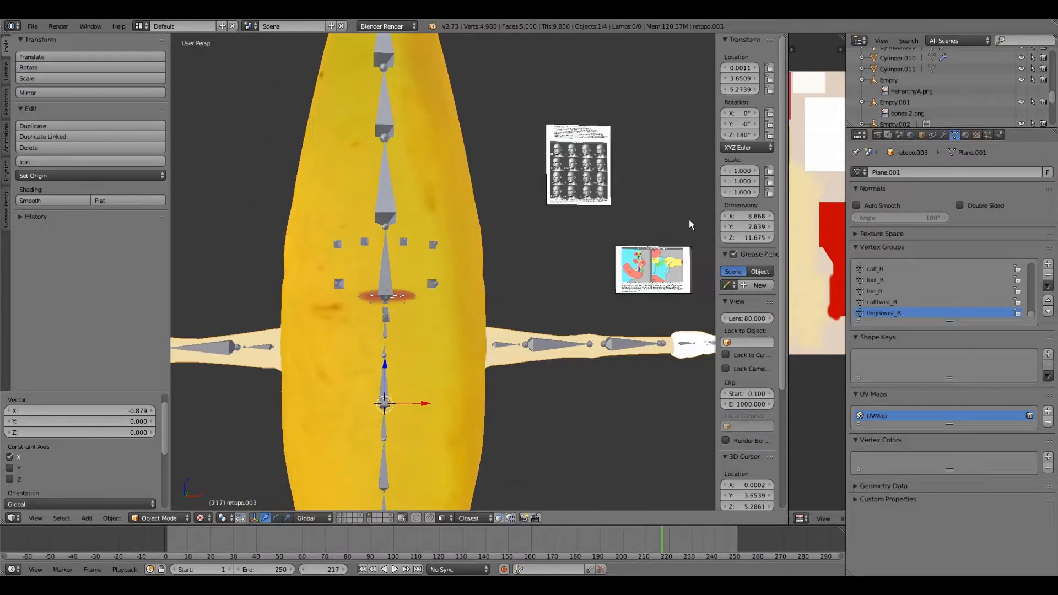
scroll(714, 207, up, 1)
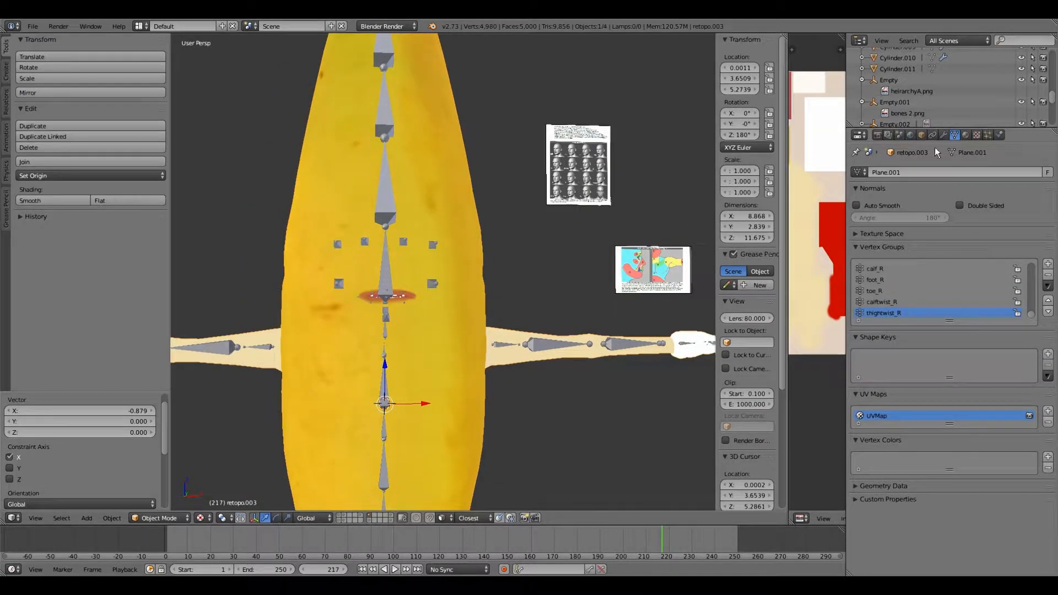
scroll(705, 232, down, 2)
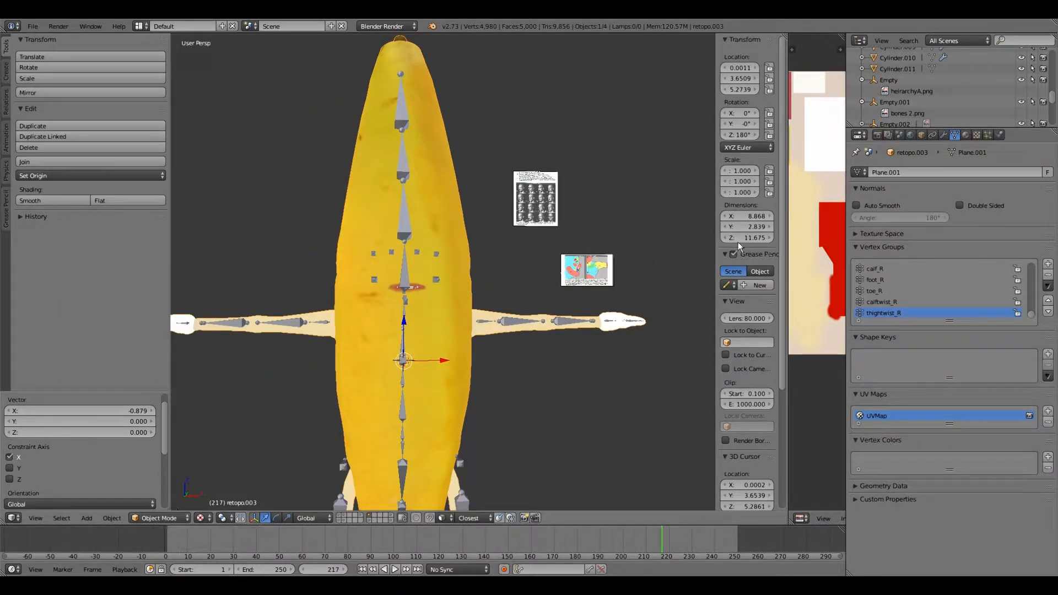
click(922, 135)
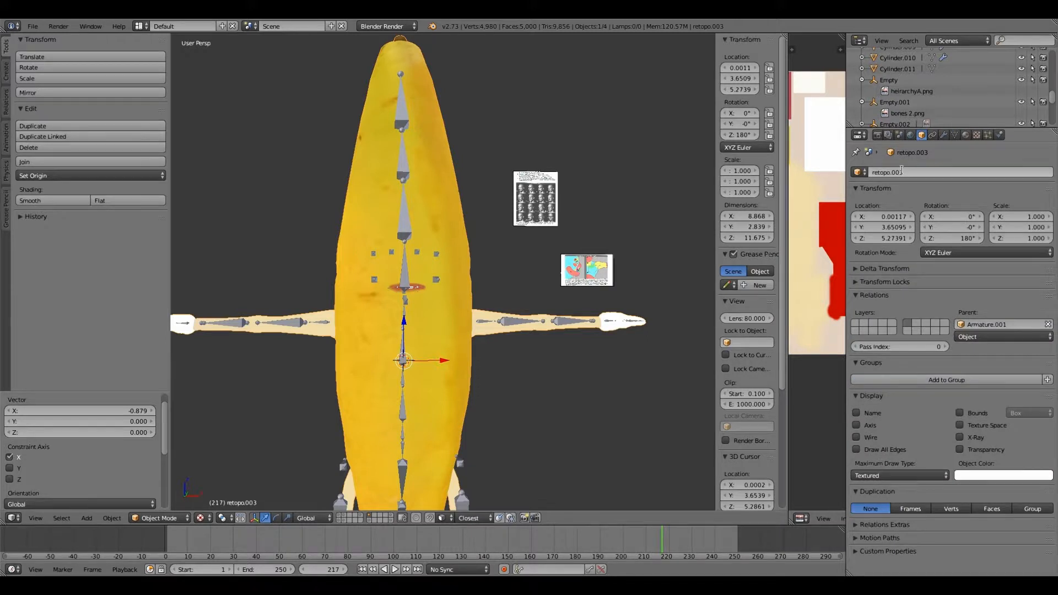
click(902, 171)
key(BackSpace)
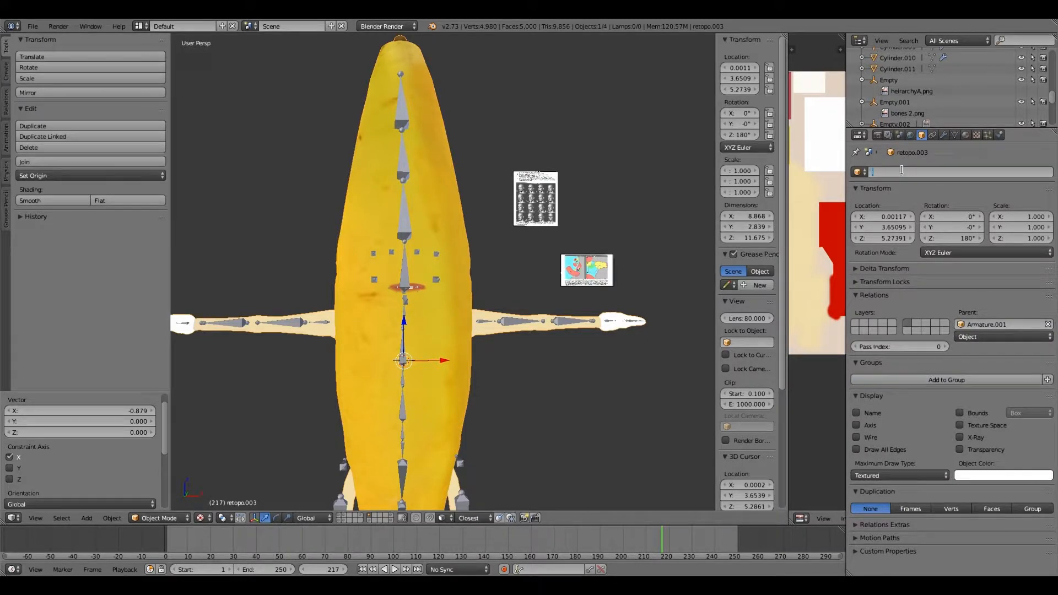
text(dancing Banana)
key(Return)
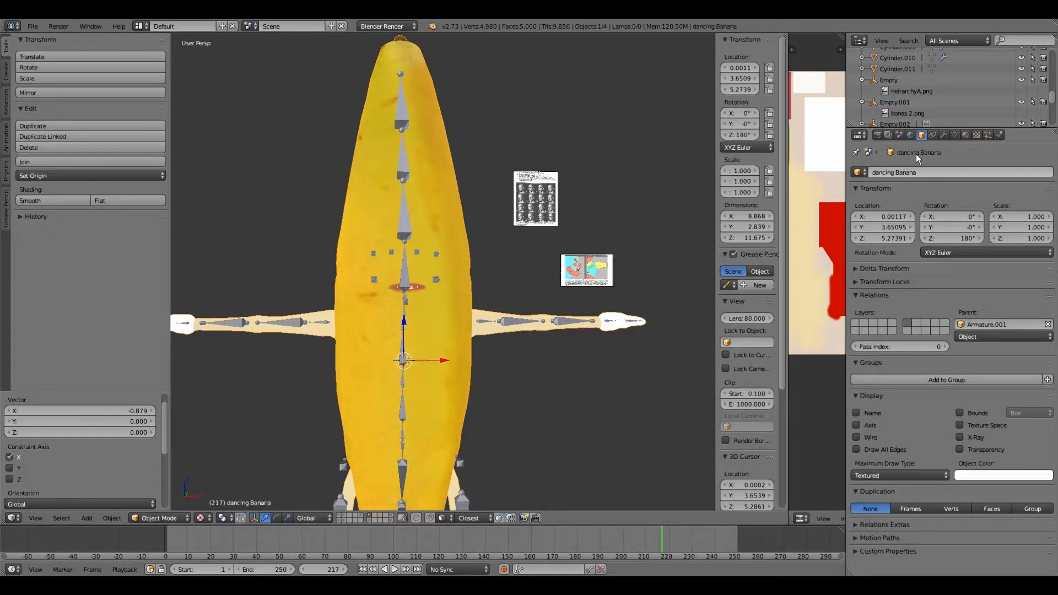
Step: Rename the banana object's mesh data as Dancing Banana
click(950, 137)
click(915, 168)
key(BackSpace)
text(Dabcubg)
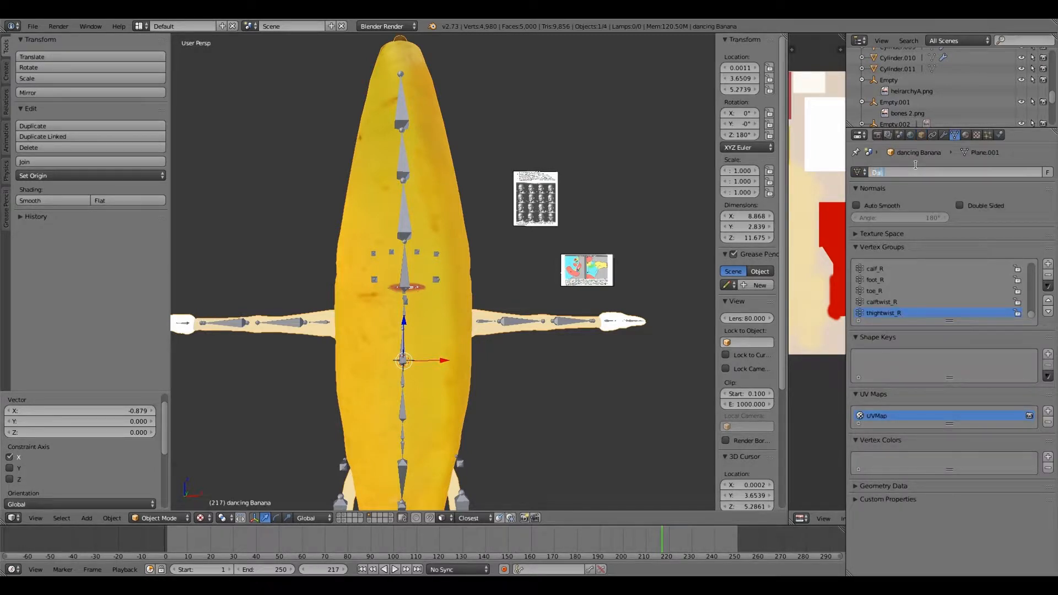
key(BackSpace)
key(BackSpace)
key(BackSpace)
key(BackSpace)
key(BackSpace)
text(ncing Banana)
key(Return)
Step: Select the banana's armature and rename its armature data as Dancing Banana Rig
right_click(404, 283)
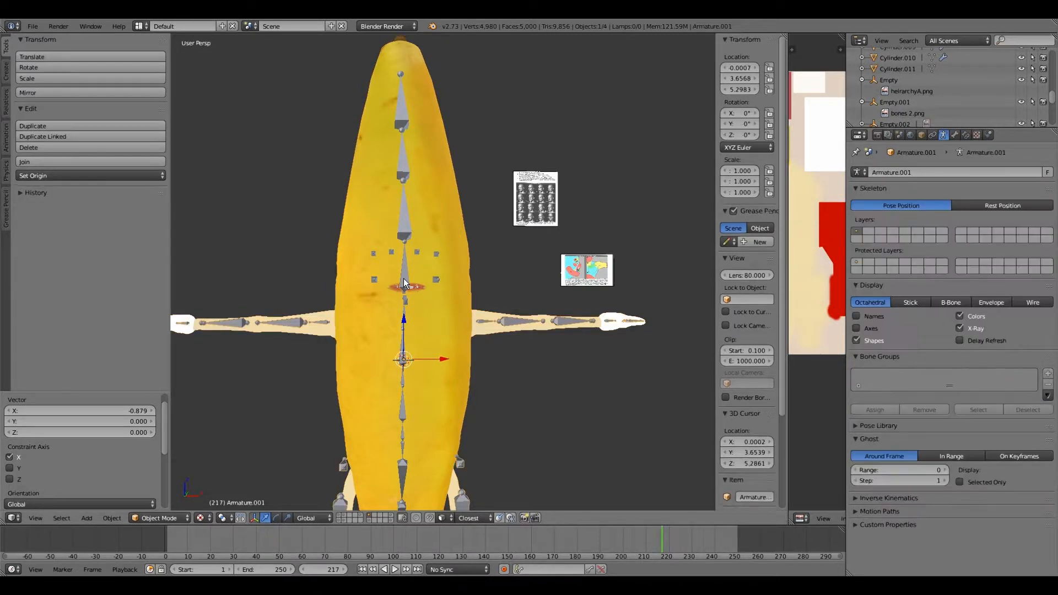
double_click(914, 173)
key(BackSpace)
text(Da)
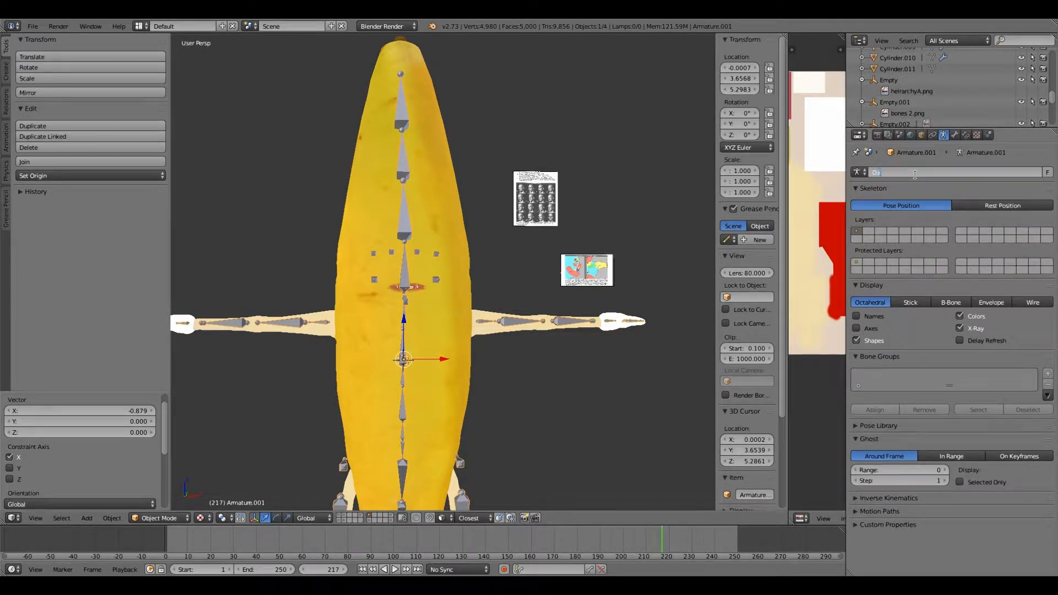
text(ncing Banana Rig)
key(Return)
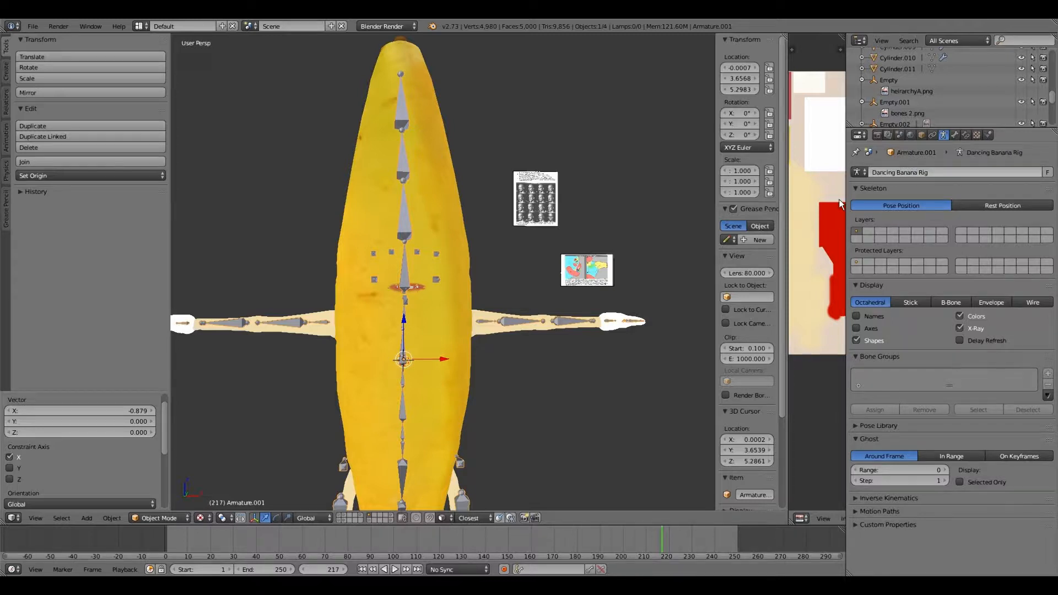
Step: Select the banana mesh again and widen the properties editor toward the viewport
right_click(419, 193)
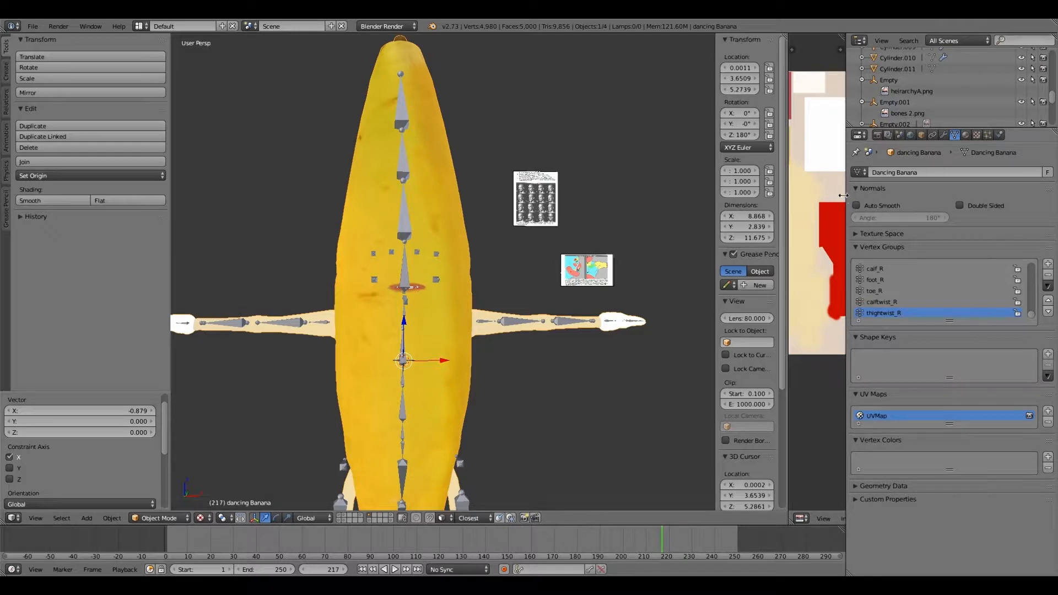
drag(847, 210, 780, 212)
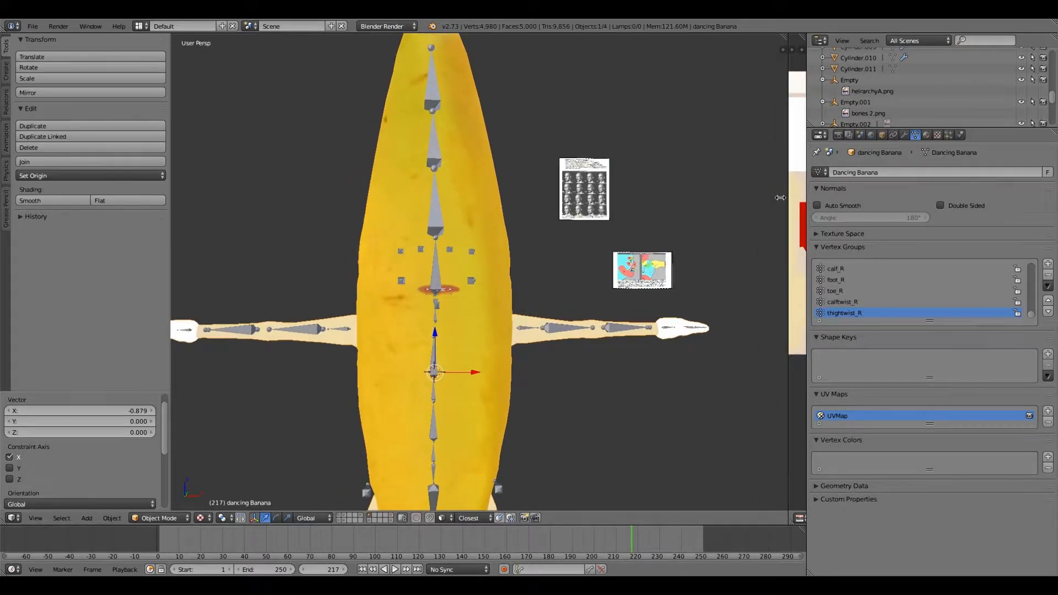
scroll(459, 306, down, 2)
scroll(482, 292, up, 2)
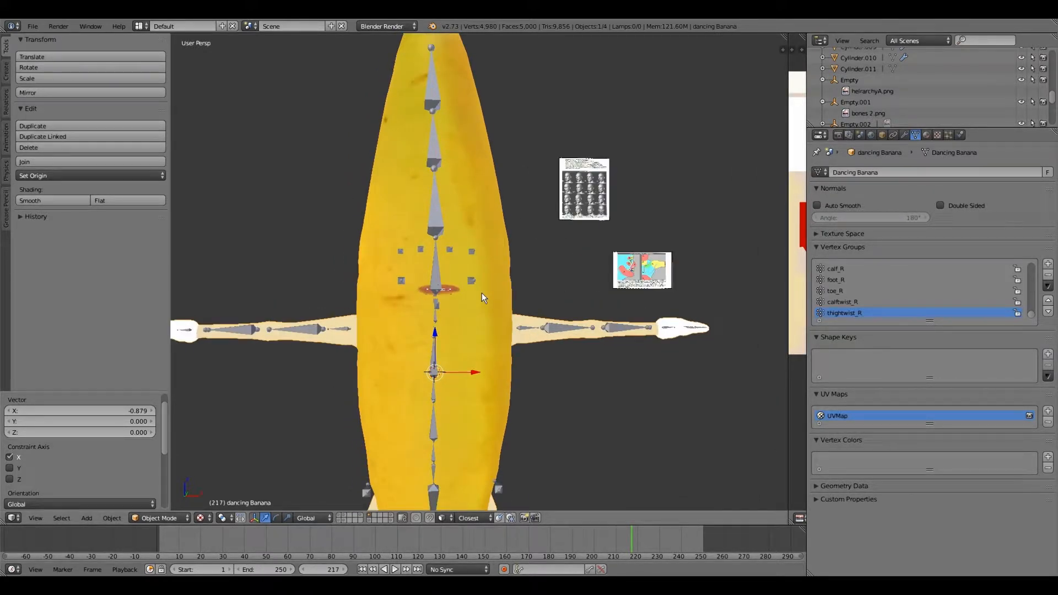
scroll(481, 292, down, 1)
scroll(785, 357, up, 1)
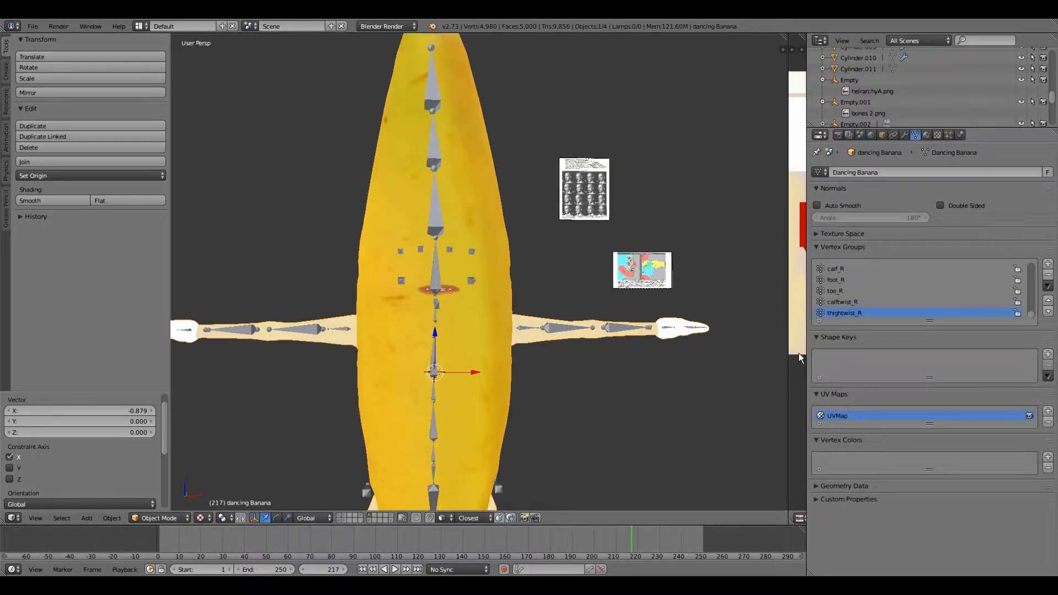
Step: Hide the banana's armature and select the banana mesh
right_click(436, 288)
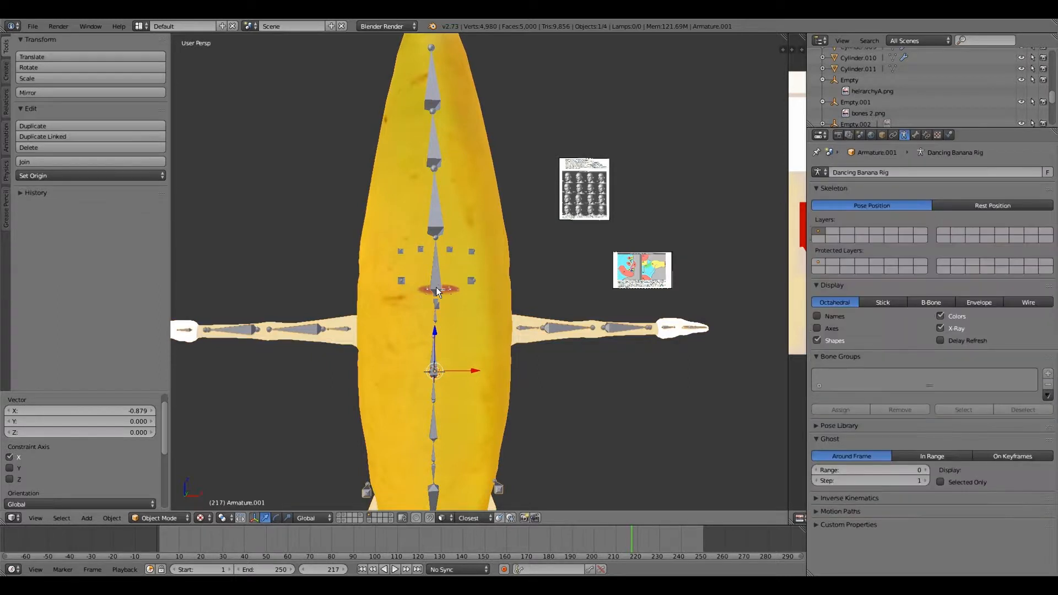
scroll(464, 305, up, 1)
key(h)
right_click(463, 305)
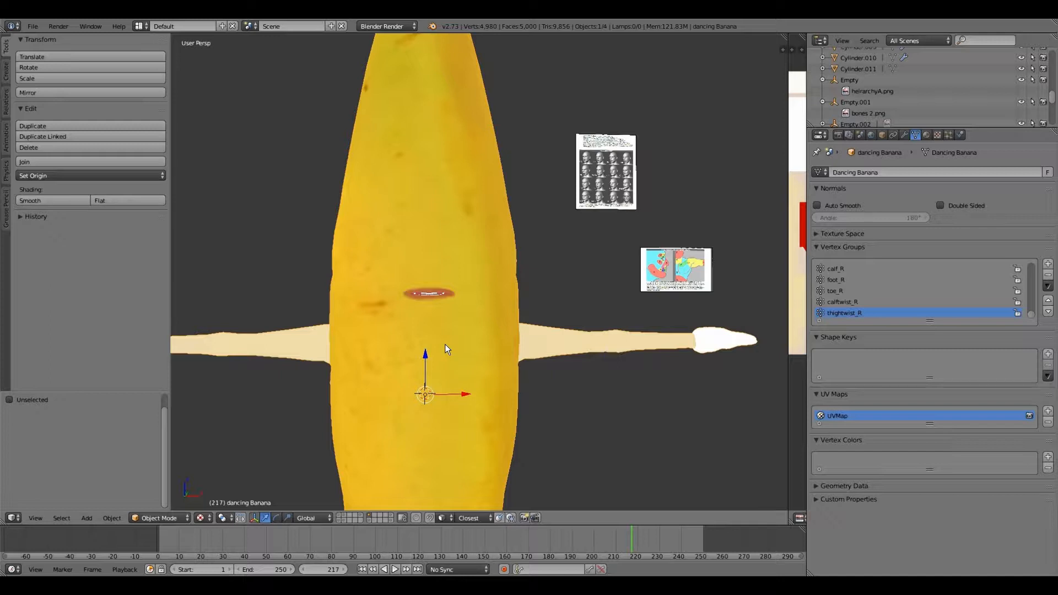
middle_drag(445, 350, 441, 349)
shift+middle_drag(444, 339, 450, 335)
scroll(450, 334, up, 2)
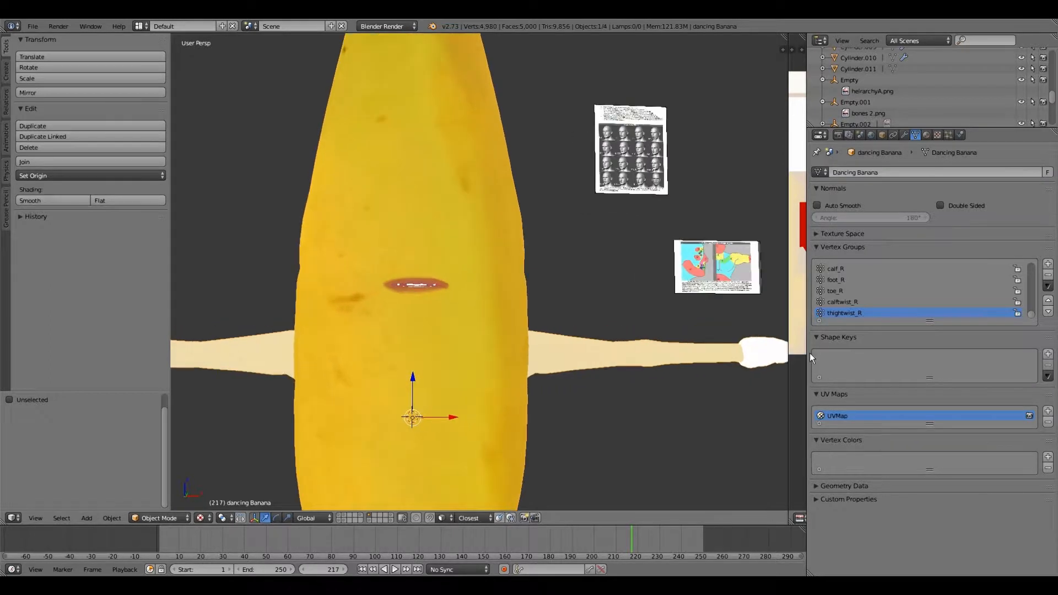
scroll(447, 317, down, 4)
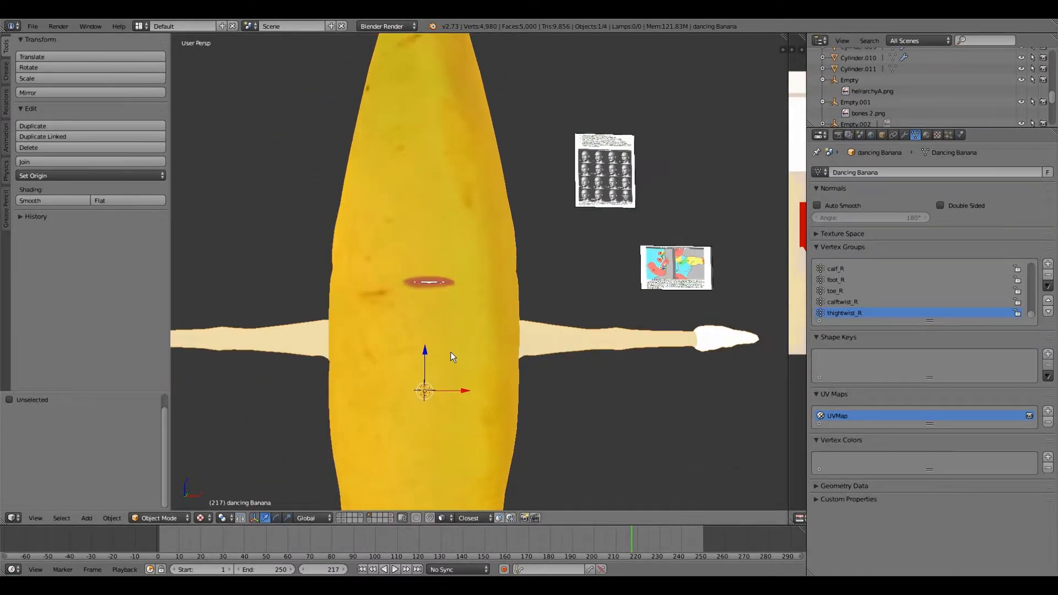
scroll(451, 353, up, 3)
mouse_move(451, 356)
middle_down()
mouse_move(487, 358)
mouse_move(452, 358)
middle_up()
Step: Switch the viewport shading to Solid and examine the banana's face around the mouth
click(200, 519)
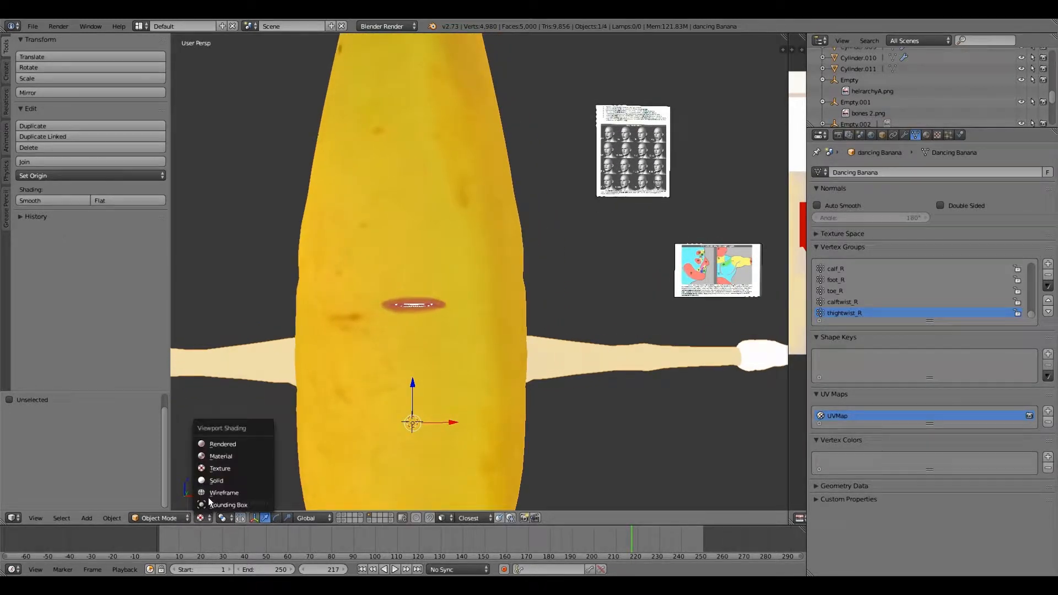
click(217, 480)
scroll(395, 375, up, 5)
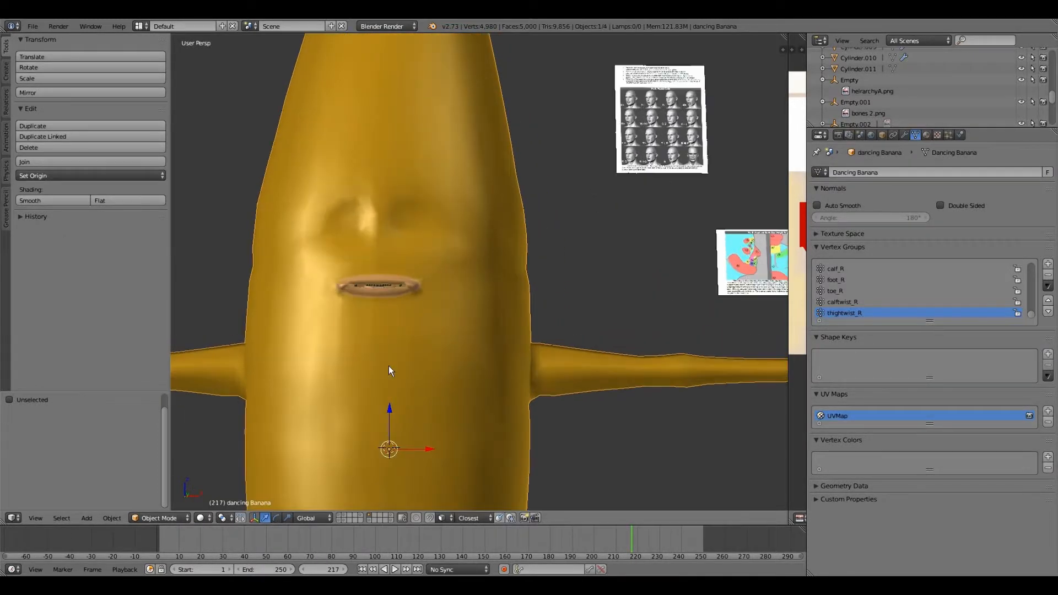
middle_drag(402, 374, 448, 345)
scroll(424, 350, down, 1)
scroll(447, 345, up, 2)
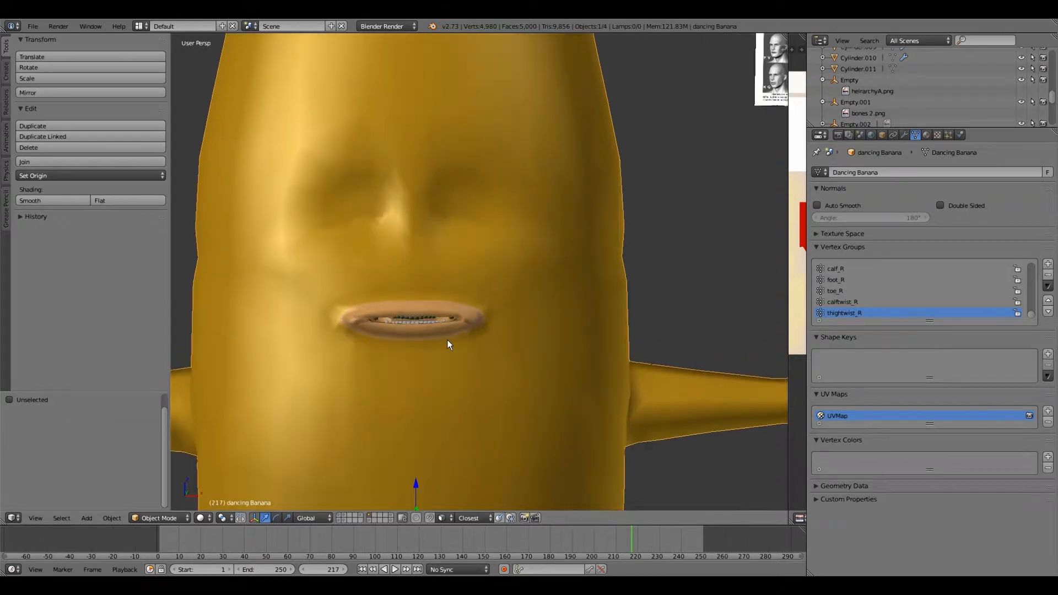
scroll(447, 337, up, 1)
scroll(448, 339, down, 1)
middle_drag(448, 339, 427, 333)
scroll(452, 345, up, 2)
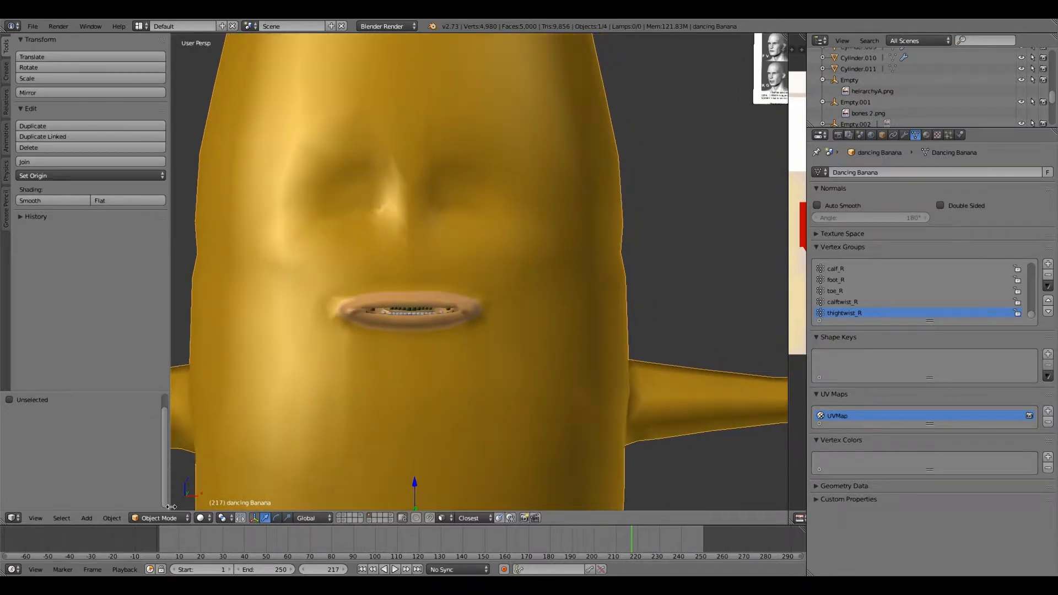
scroll(427, 333, up, 1)
Step: Put the banana mesh in Edit Mode and replace the full selection with one vertex near the mouth
click(152, 517)
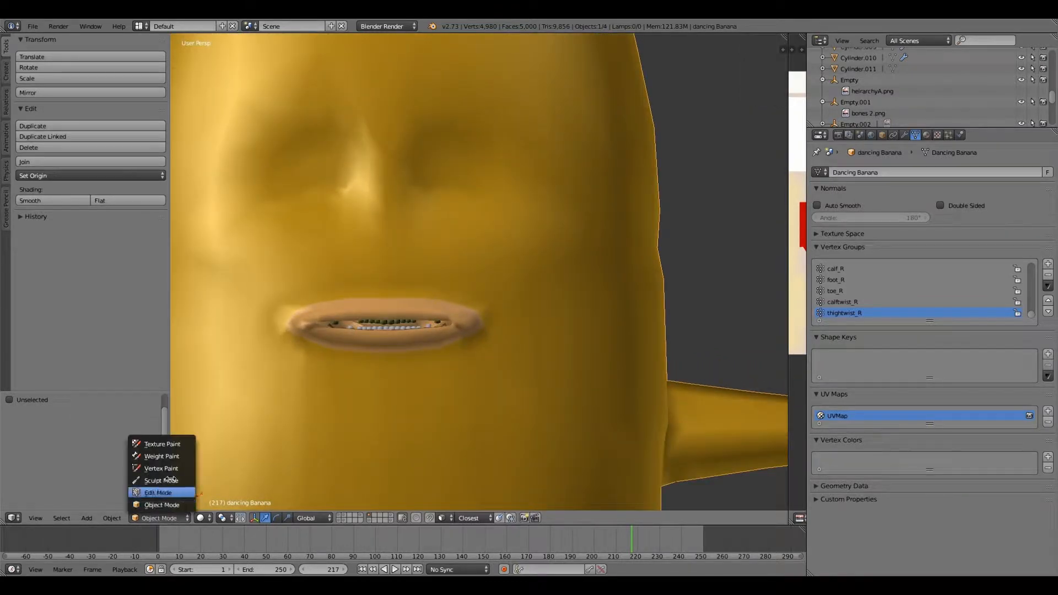
click(157, 492)
scroll(378, 382, up, 3)
scroll(377, 382, down, 2)
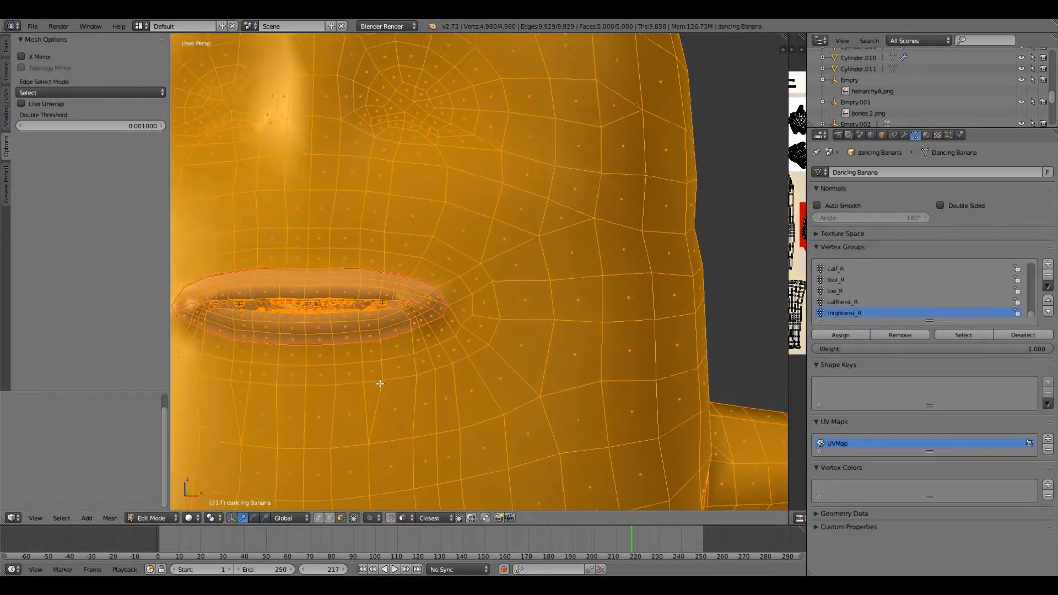
right_click(430, 373)
shift+middle_drag(432, 373, 446, 376)
Step: Select the faces at both mouth corners using face selection and raise them about 0.014 along Z
right_click(307, 314)
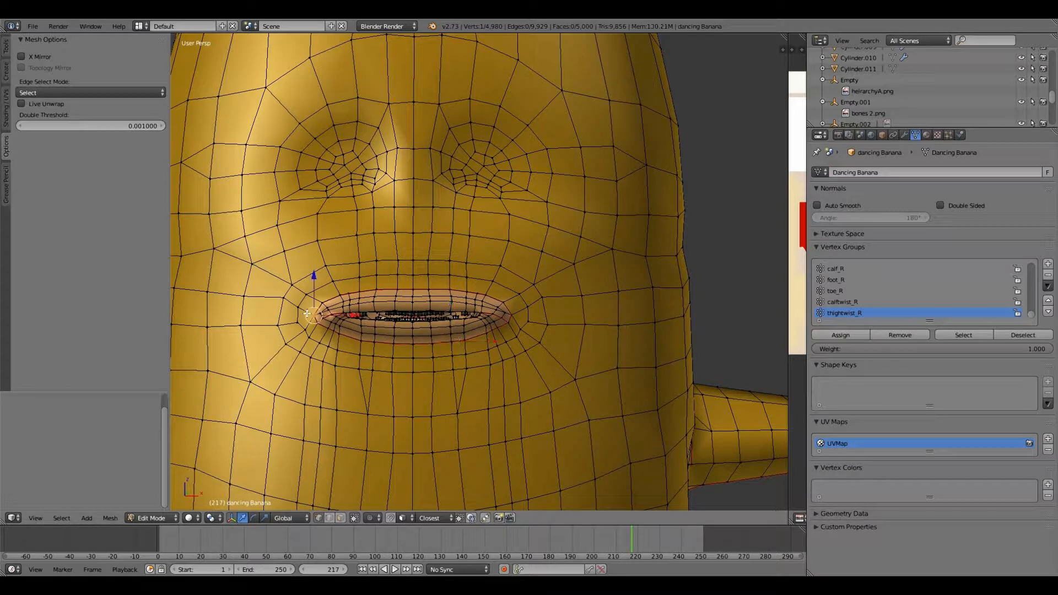
click(344, 515)
shift+right_click(506, 318)
shift+right_click(506, 316)
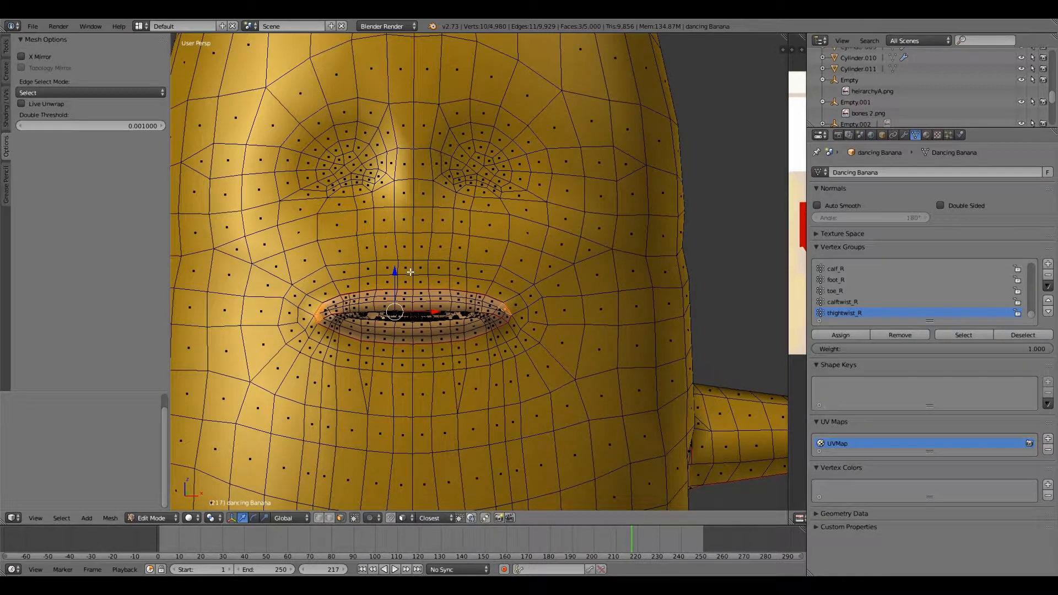
drag(410, 271, 410, 267)
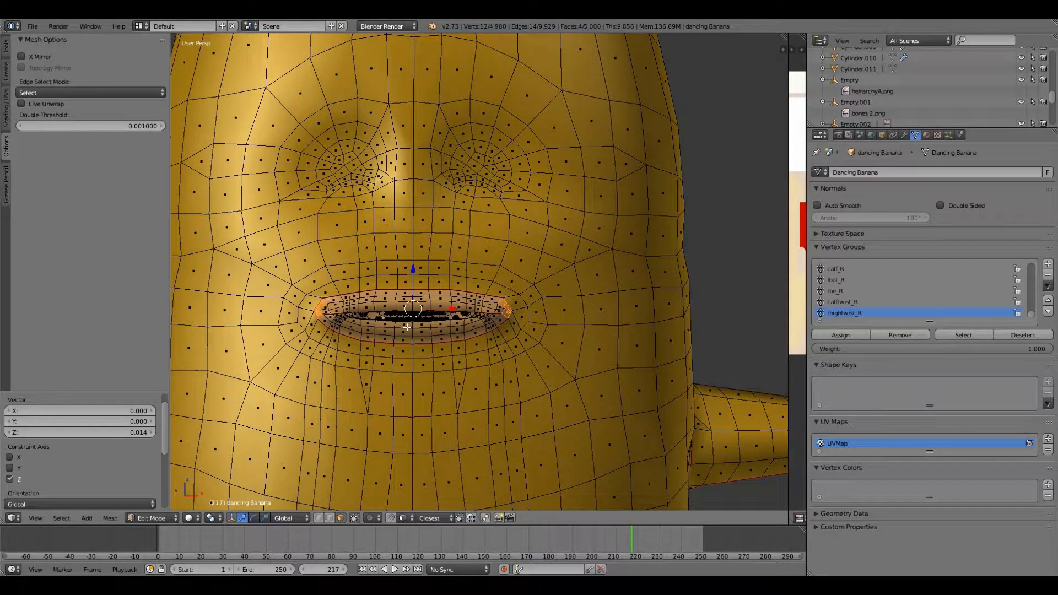
Step: Select the row of inner lower-lip faces and set proportional editing to Connected
right_click(384, 324)
shift+right_click(403, 324)
shift+right_click(421, 324)
shift+right_click(440, 323)
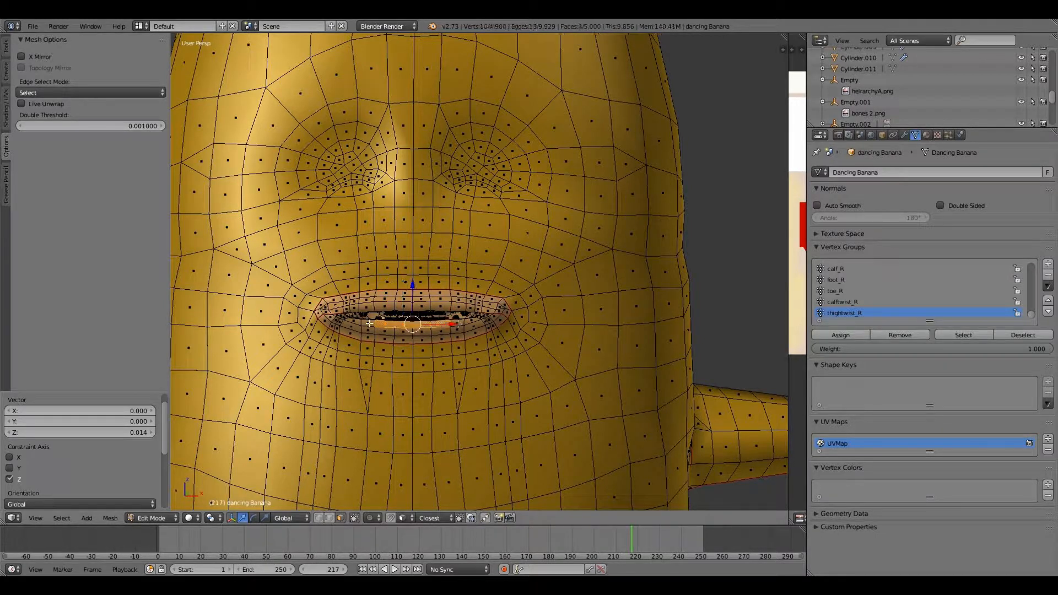
click(369, 517)
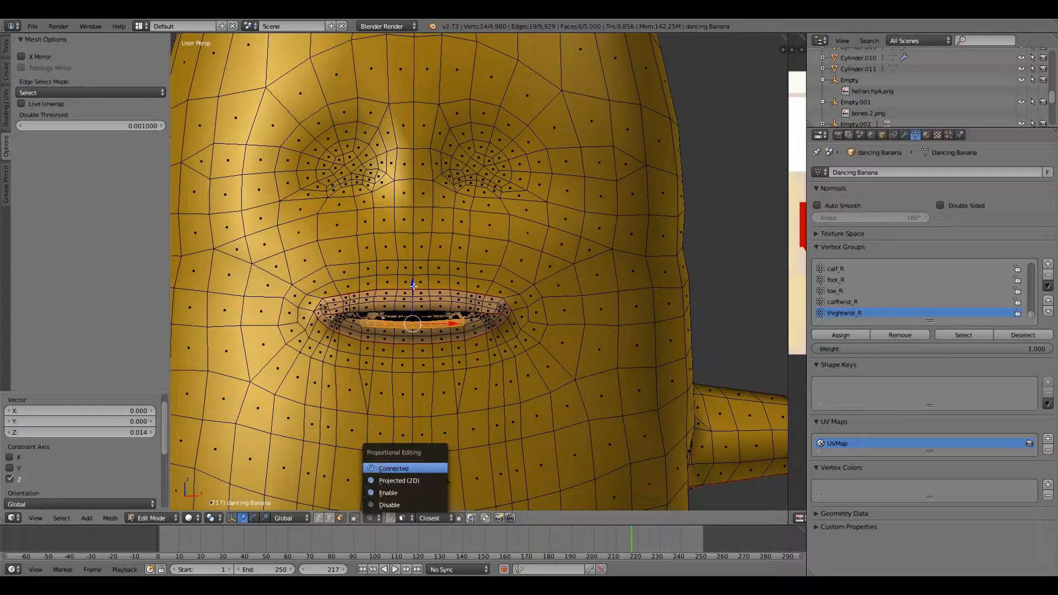
Step: Try to lower the selected lower-lip faces about 0.002 along Z, and undo the move
drag(413, 284, 409, 291)
scroll(382, 389, up, 2)
scroll(383, 388, down, 2)
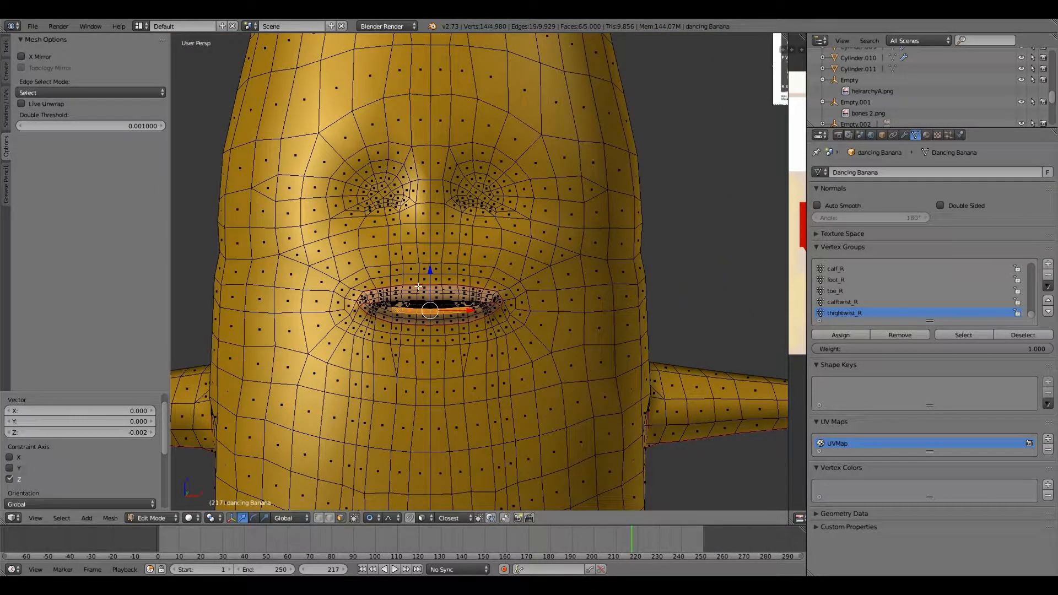
key(ctrl+z)
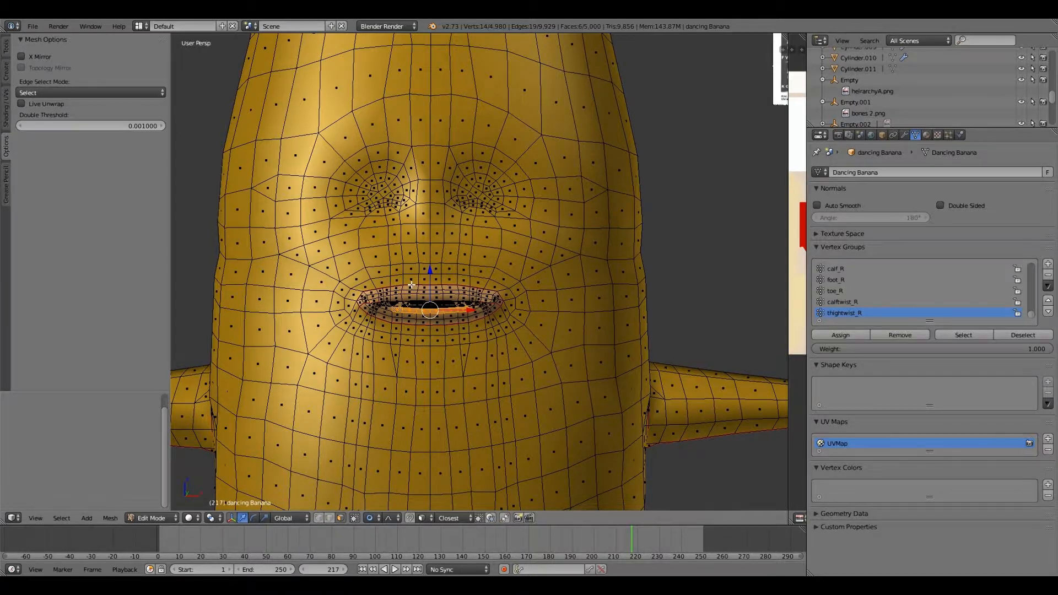
Step: Raise the selected lower-lip faces about 0.012 along Z, adjusting the proportional editing radius, and keep the same row selected
scroll(412, 284, up, 2)
drag(412, 284, 411, 283)
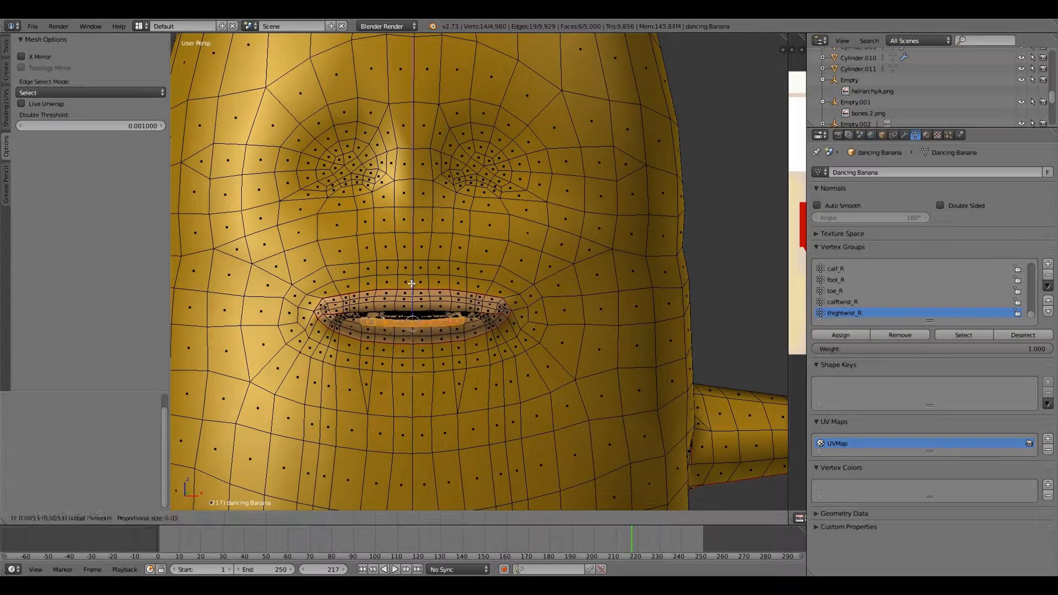
scroll(411, 284, down, 11)
drag(411, 282, 409, 281)
scroll(482, 369, up, 2)
scroll(482, 369, up, 2)
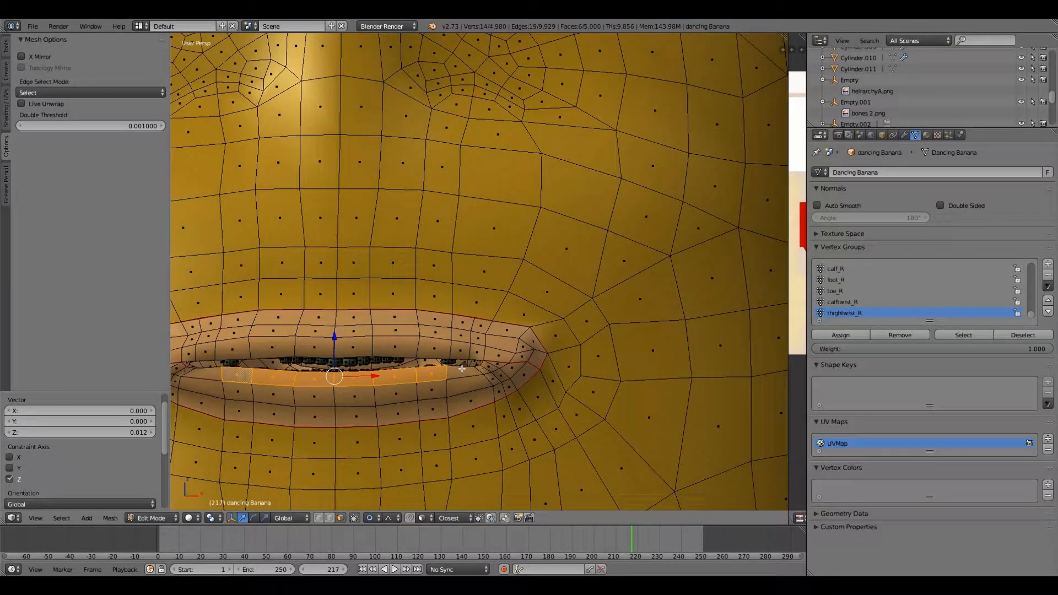
right_click(462, 368)
key(ctrl+z)
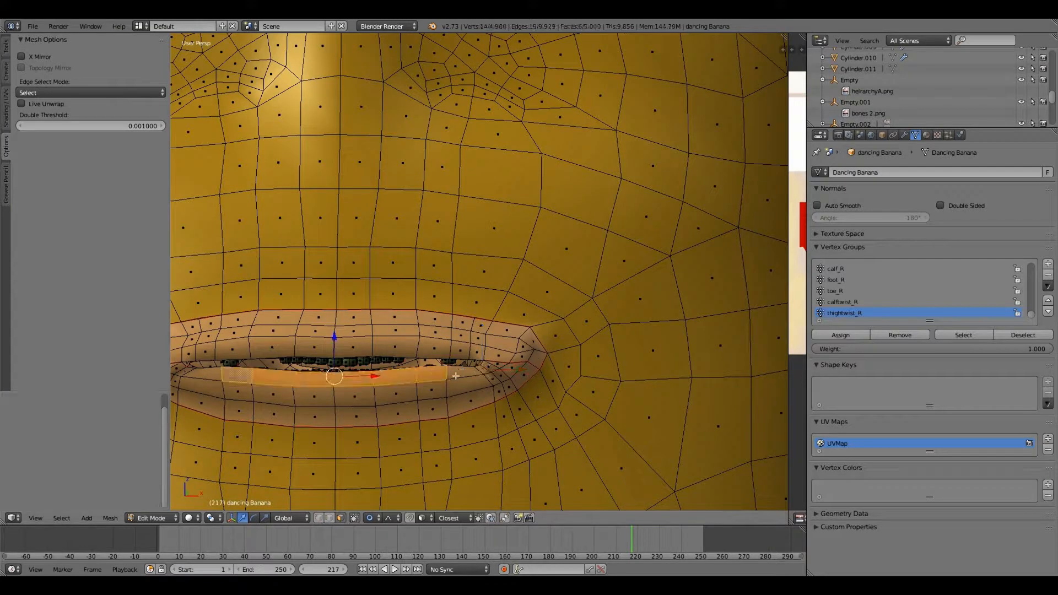
Step: Extend the lower-lip face selection towards both mouth corners and raise it about 0.006 along Z, adjusting the proportional editing radius
shift+right_click(469, 376)
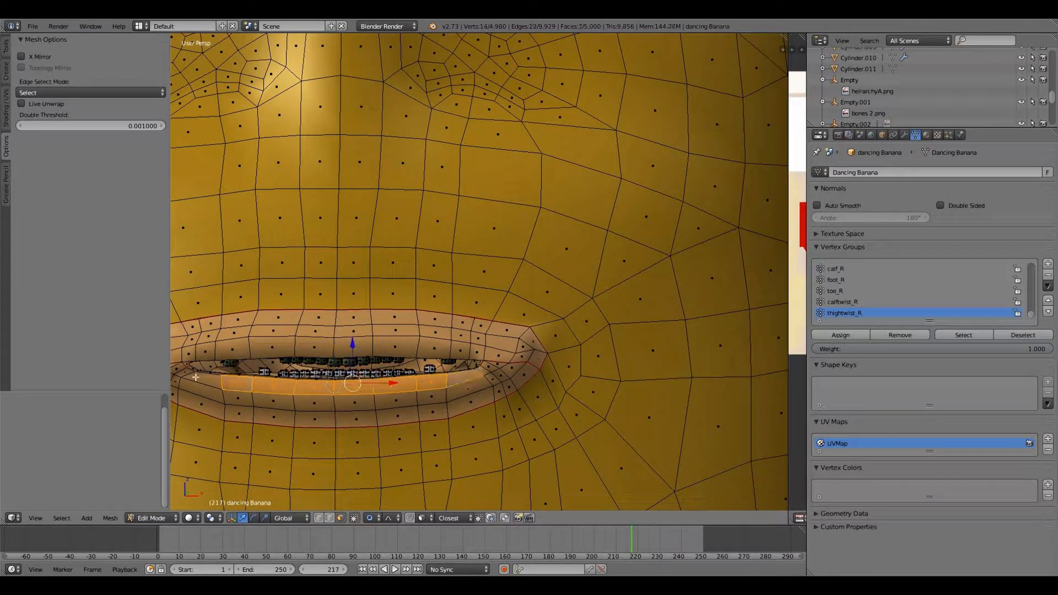
shift+right_click(483, 371)
shift+right_click(207, 378)
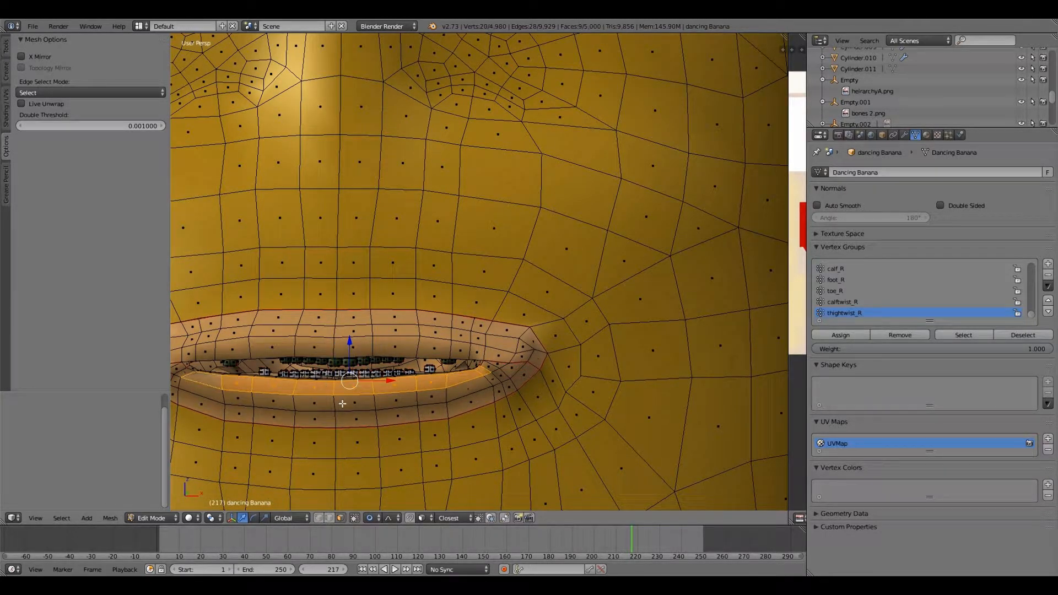
shift+right_click(188, 373)
shift+middle_drag(347, 404, 413, 421)
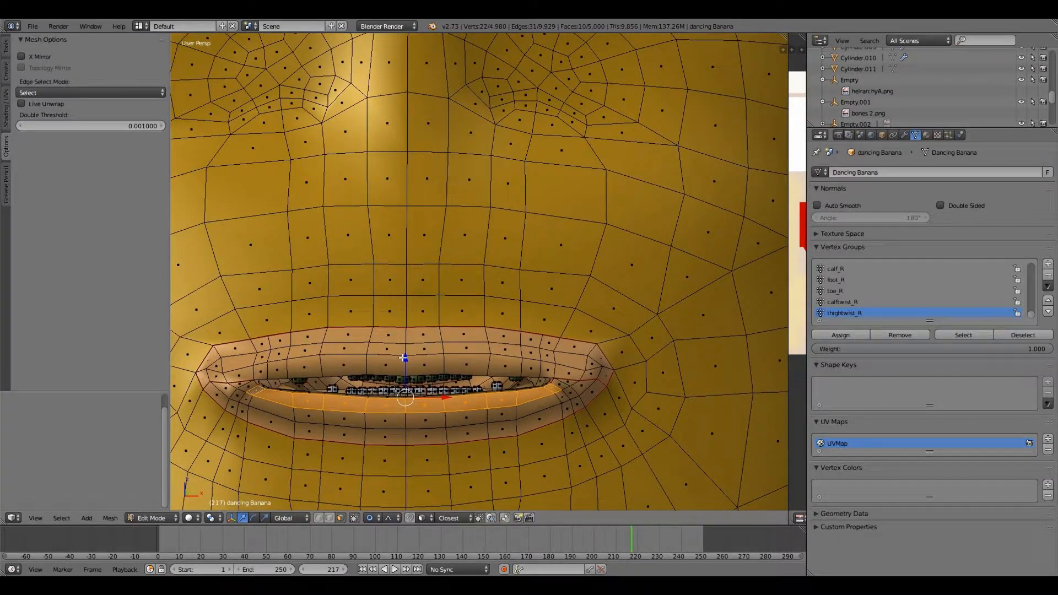
key(g)
scroll(402, 356, up, 4)
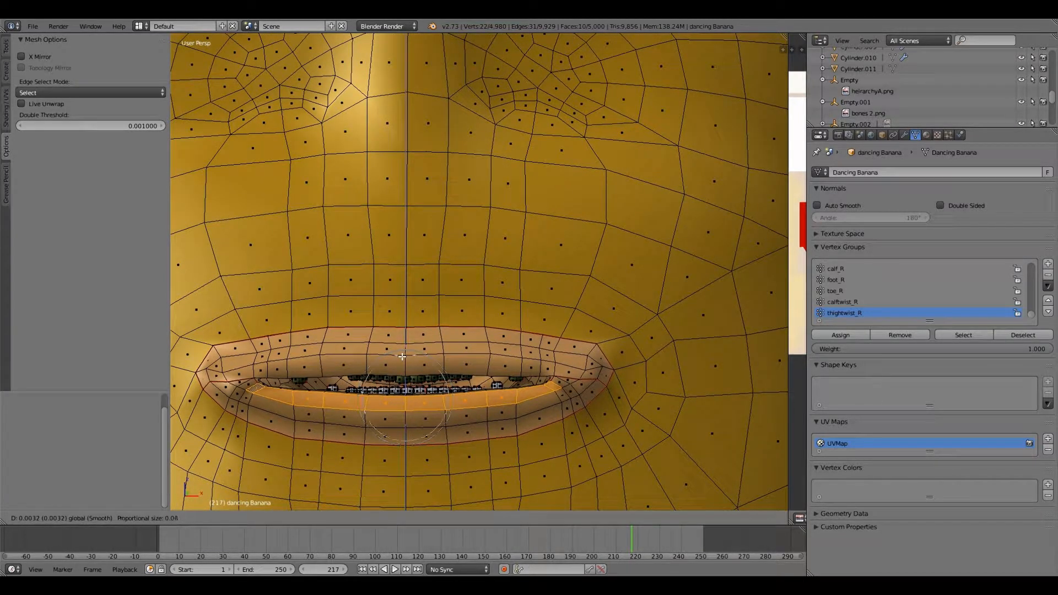
click(401, 354)
scroll(400, 355, down, 3)
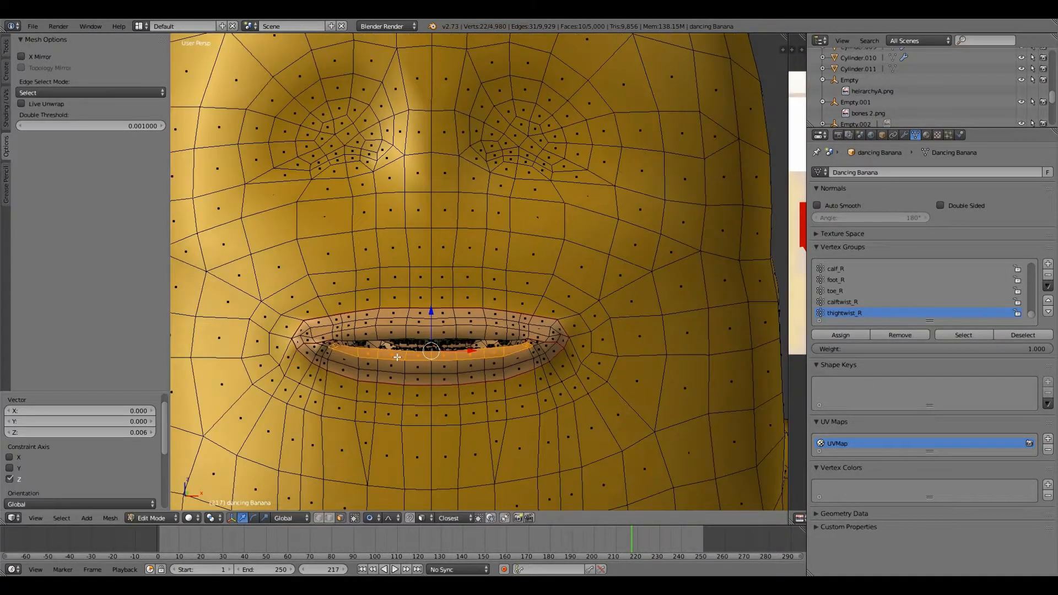
Step: Select the two central inner upper-lip faces and lower them about 0.011 along Z
right_click(449, 337)
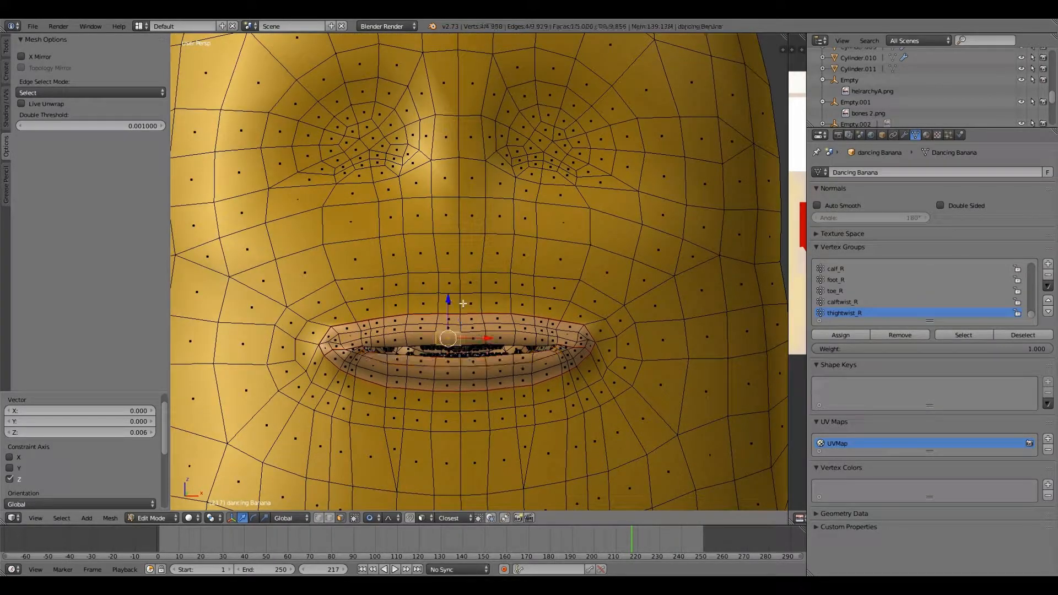
shift+right_click(470, 339)
key(g)
key(z)
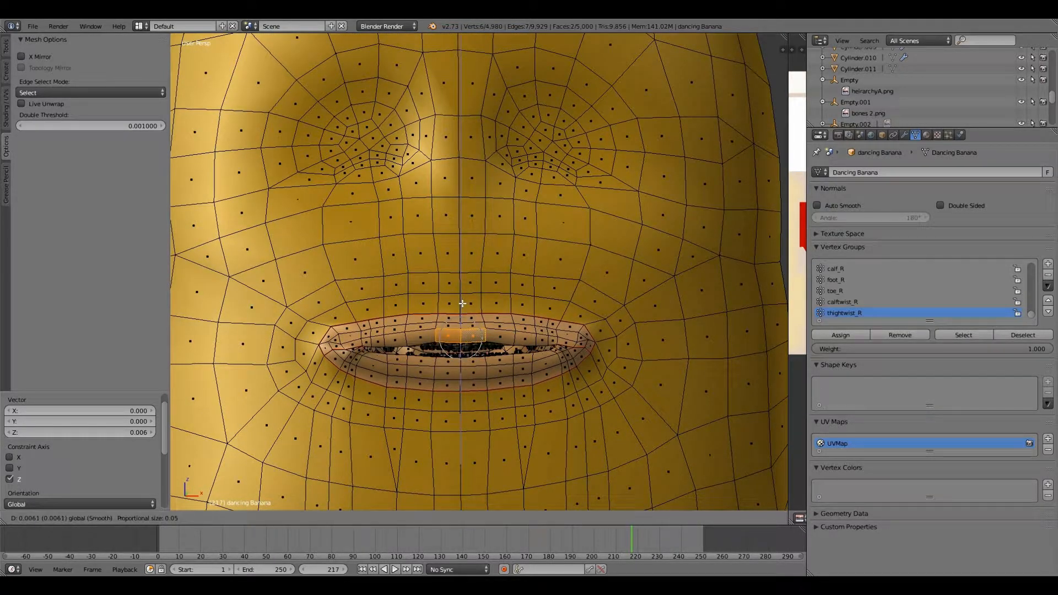
click(462, 320)
scroll(462, 319, down, 3)
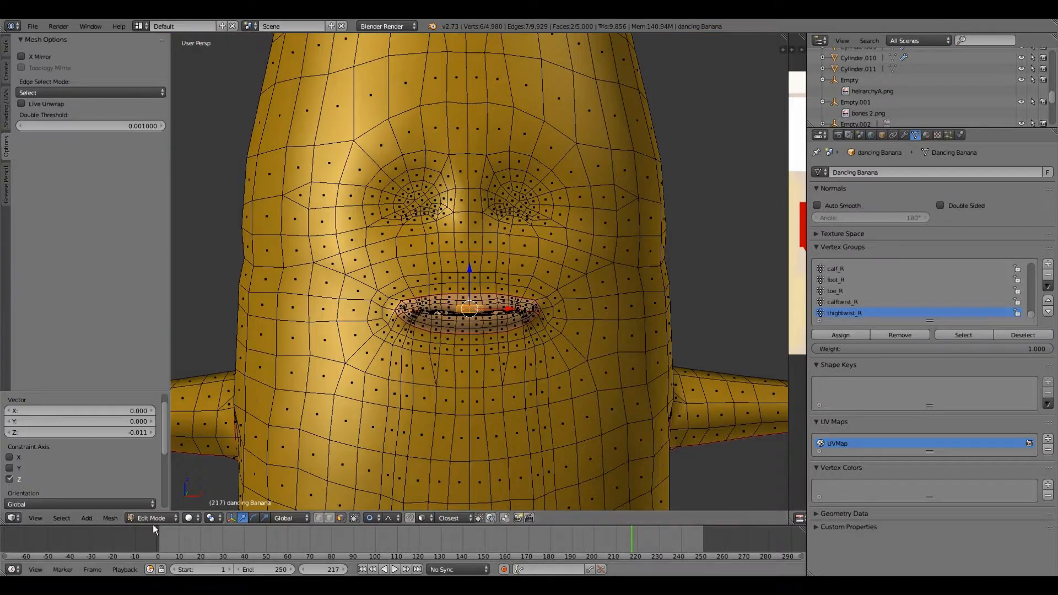
Step: Return the banana mesh to Object Mode and add a basis shape key
click(153, 520)
click(160, 505)
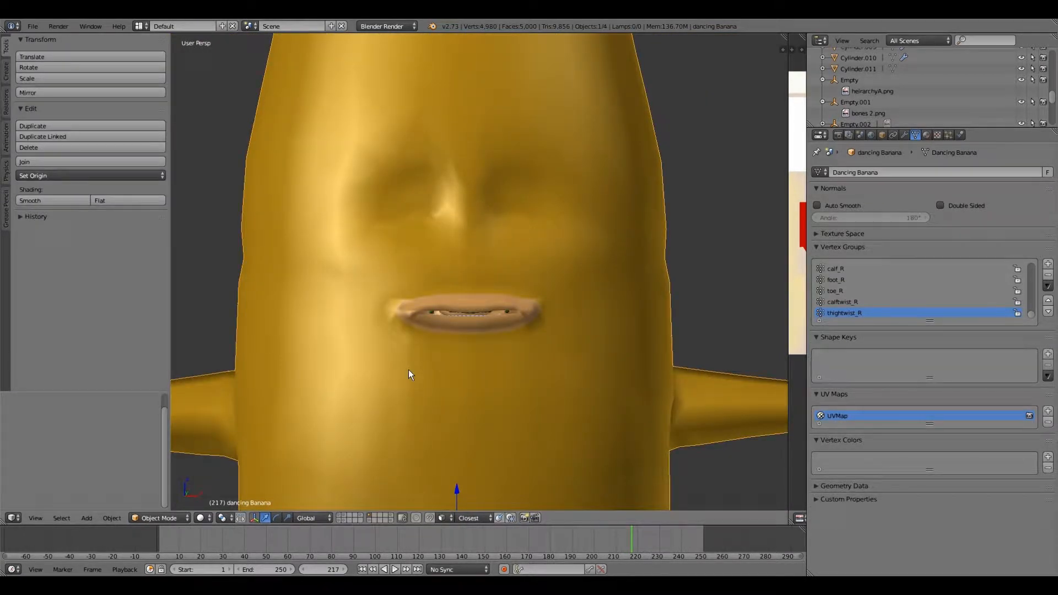
scroll(406, 367, up, 2)
middle_drag(408, 366, 440, 368)
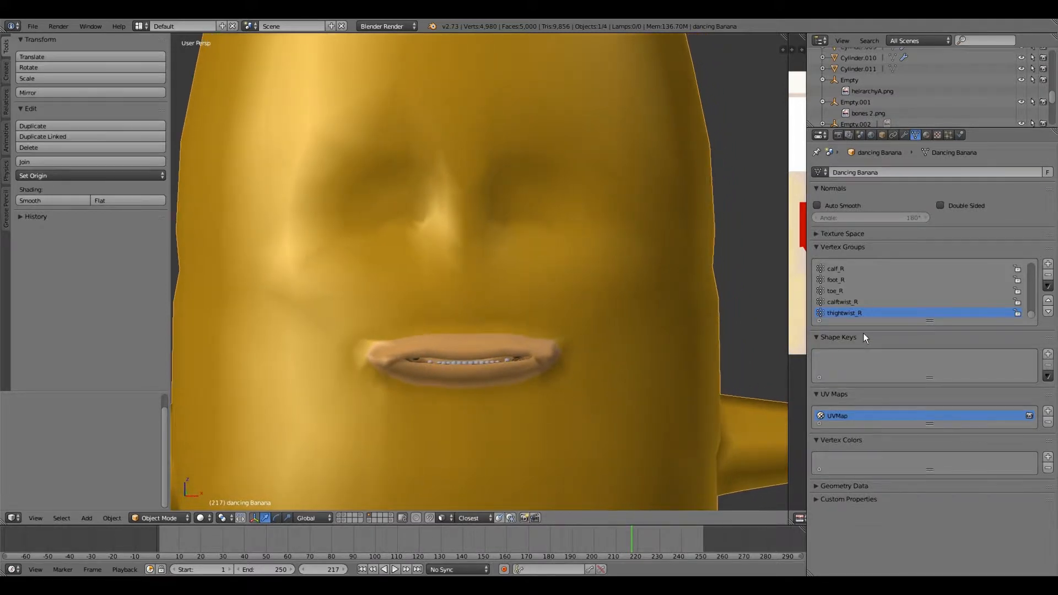
click(1047, 355)
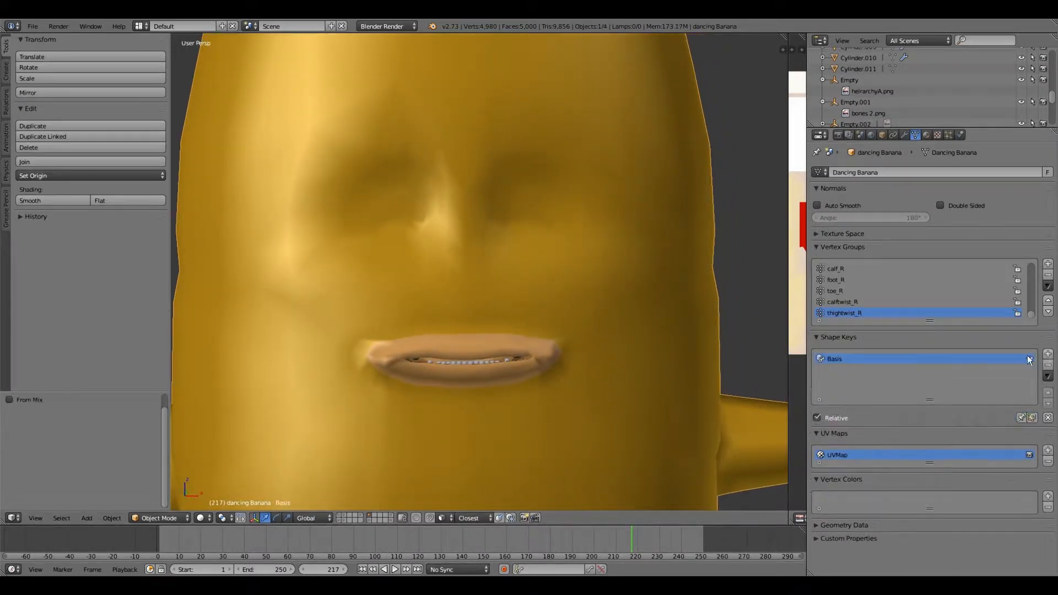
scroll(435, 336, down, 2)
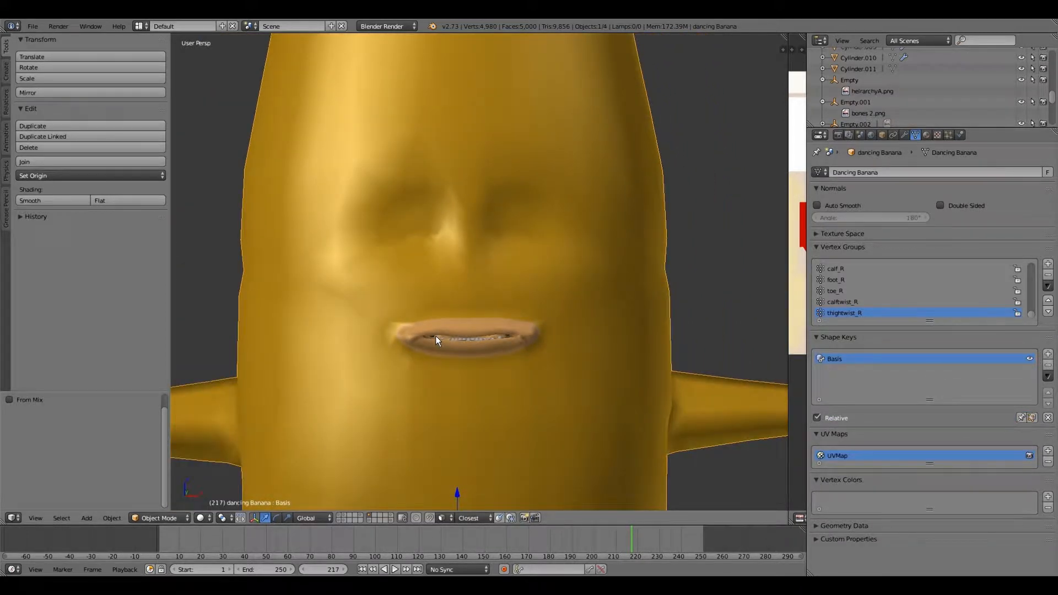
Step: Add a second shape key to the banana mesh and name it None
click(1047, 354)
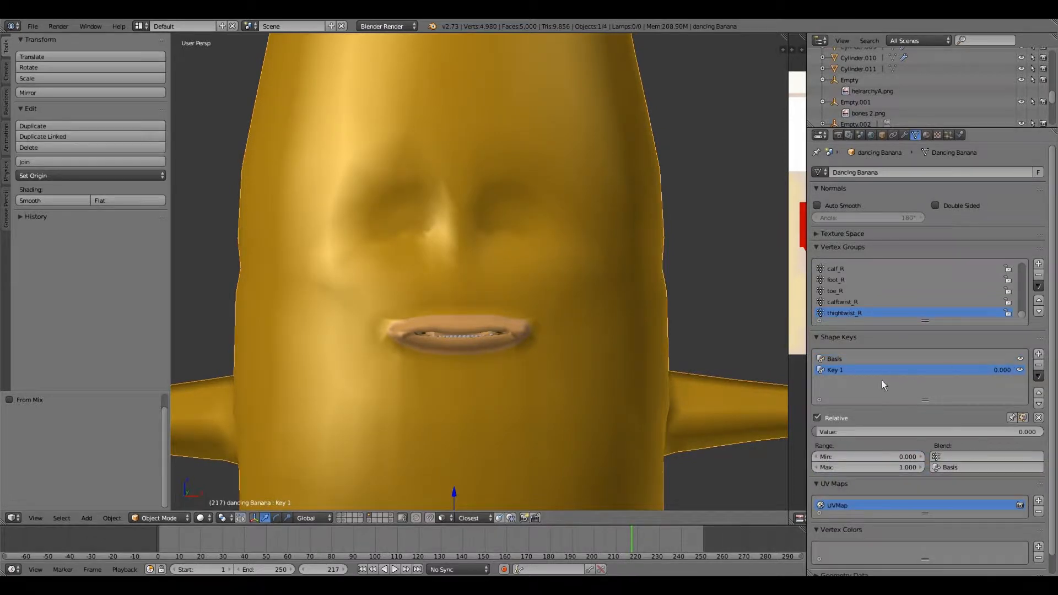
double_click(843, 371)
key(BackSpace)
text(NOn)
key(BackSpace)
text(ne)
key(Return)
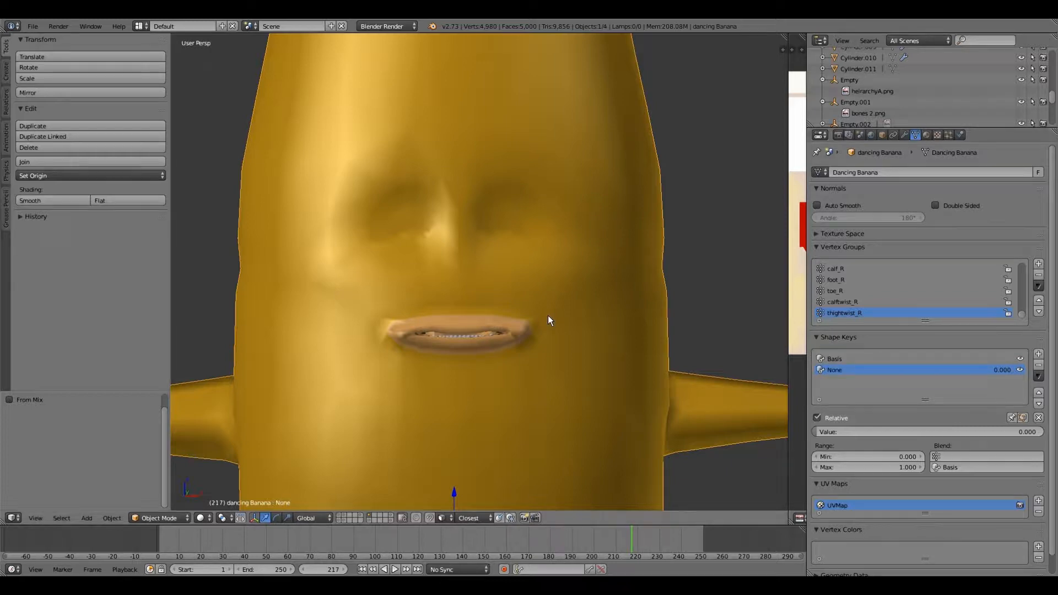
Step: Examine the banana's mouth and face from several angles together with the reference images beside it
shift+middle_drag(547, 315, 474, 326)
scroll(564, 279, down, 2)
shift+middle_drag(583, 231, 579, 279)
scroll(566, 289, up, 3)
scroll(563, 299, down, 2)
middle_drag(498, 316, 546, 312)
shift+middle_drag(421, 358, 501, 303)
middle_drag(448, 335, 409, 330)
scroll(418, 315, down, 3)
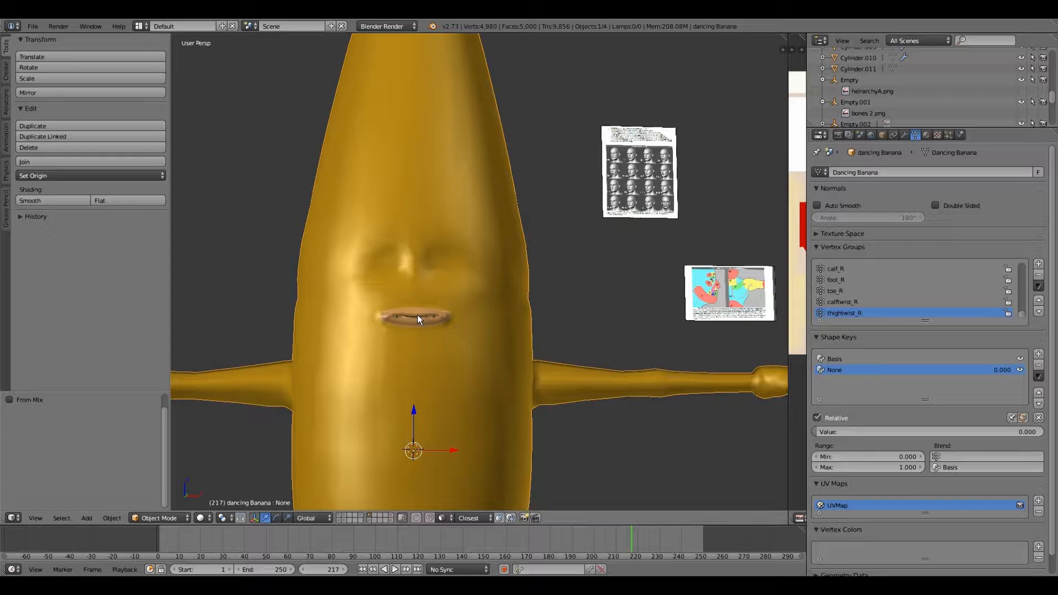
Step: Move the visime.png reference image closer to the banana and lower it towards face height
scroll(418, 315, up, 5)
shift+middle_drag(474, 342, 402, 401)
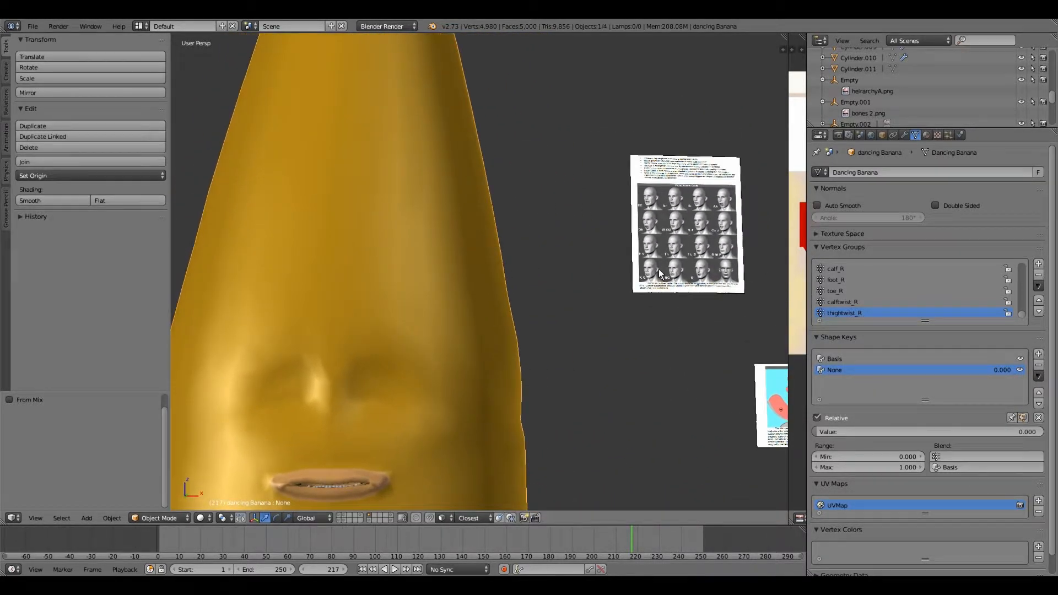
right_click(659, 269)
drag(666, 289, 542, 305)
drag(508, 256, 599, 420)
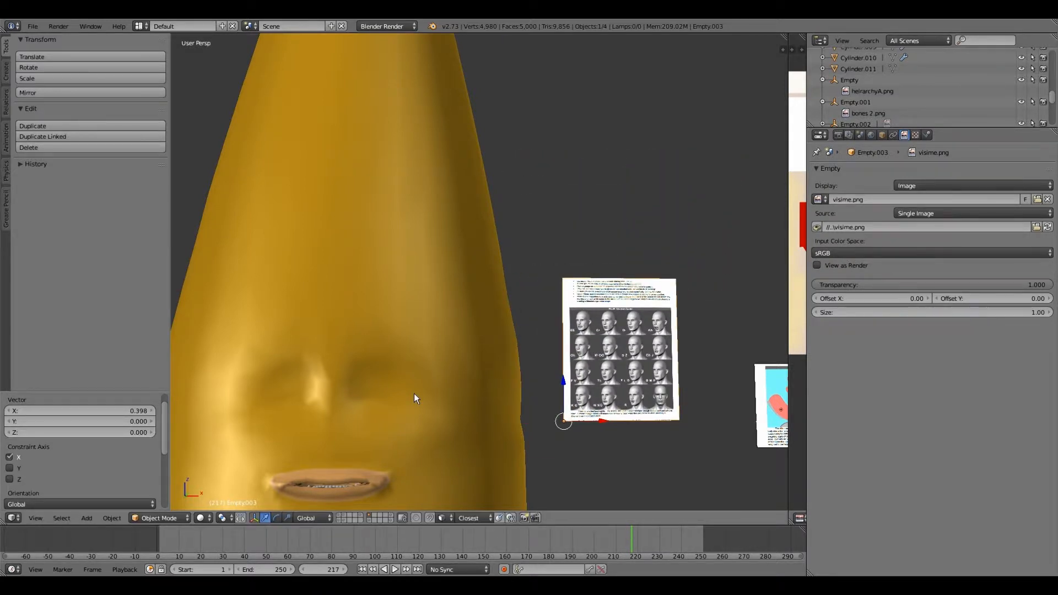
Step: Enlarge the viseme reference image and shift it about -0.326 along X, right beside the banana's head
key(s)
click(338, 394)
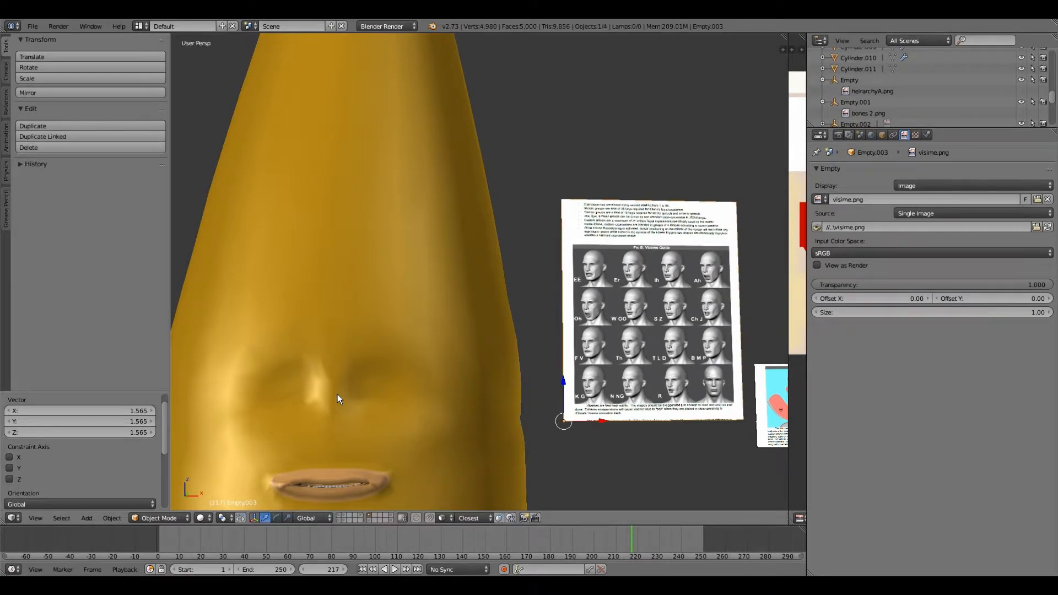
key(s)
click(302, 405)
drag(603, 419, 557, 422)
scroll(497, 418, down, 2)
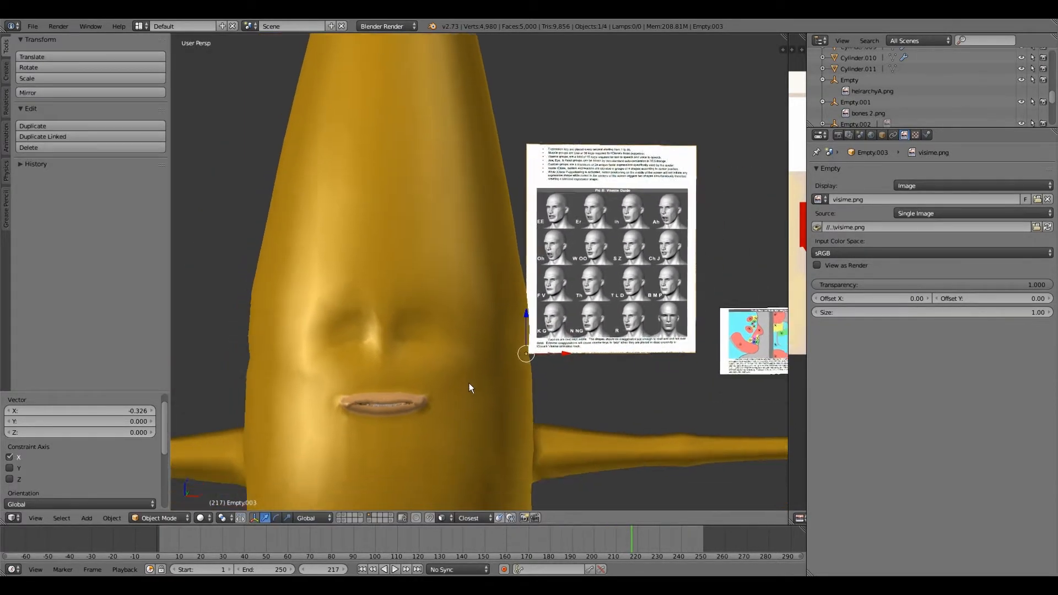
Step: Add another shape key to the dancing Banana mesh and name it EE
shift+middle_drag(464, 391, 500, 304)
right_click(500, 304)
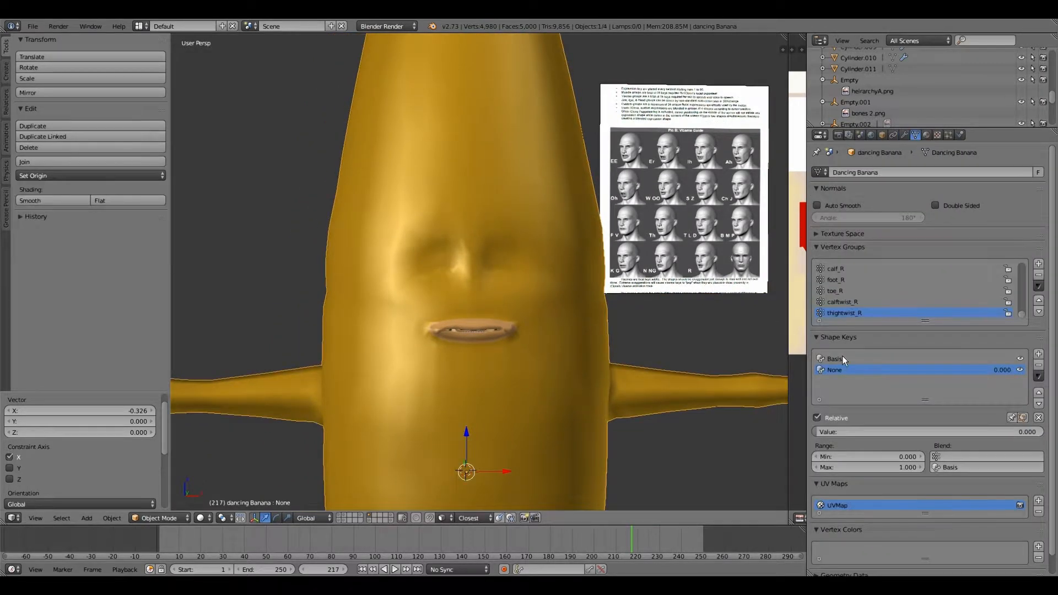
click(1038, 354)
double_click(859, 380)
key(BackSpace)
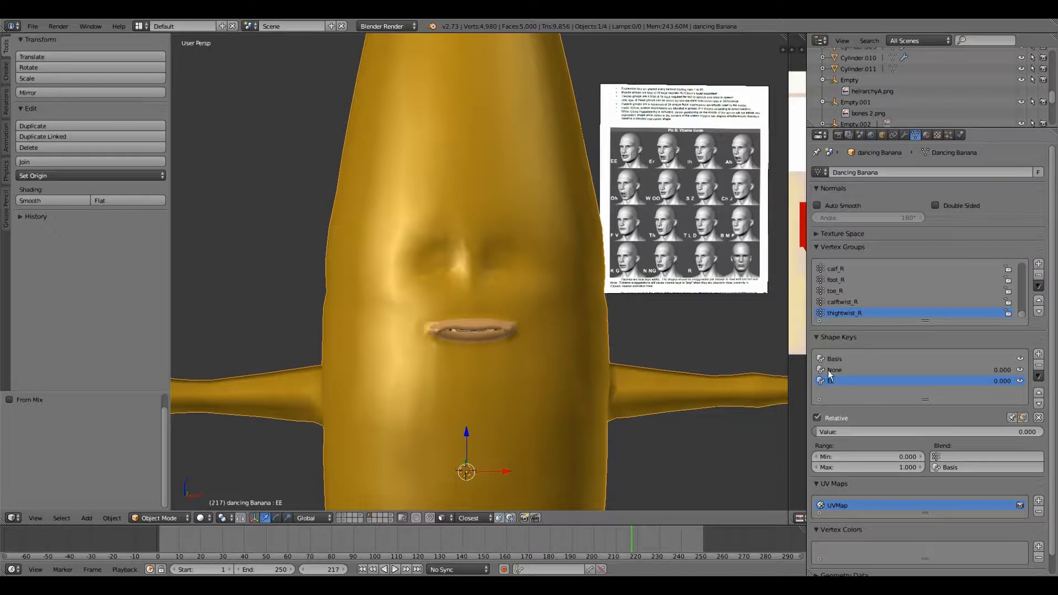
Step: Put the banana mesh into Edit Mode with the EE shape key active
scroll(277, 513, up, 1)
click(159, 518)
click(156, 493)
shift+middle_drag(466, 402, 451, 370)
scroll(447, 381, up, 1)
scroll(450, 370, up, 1)
scroll(451, 370, down, 2)
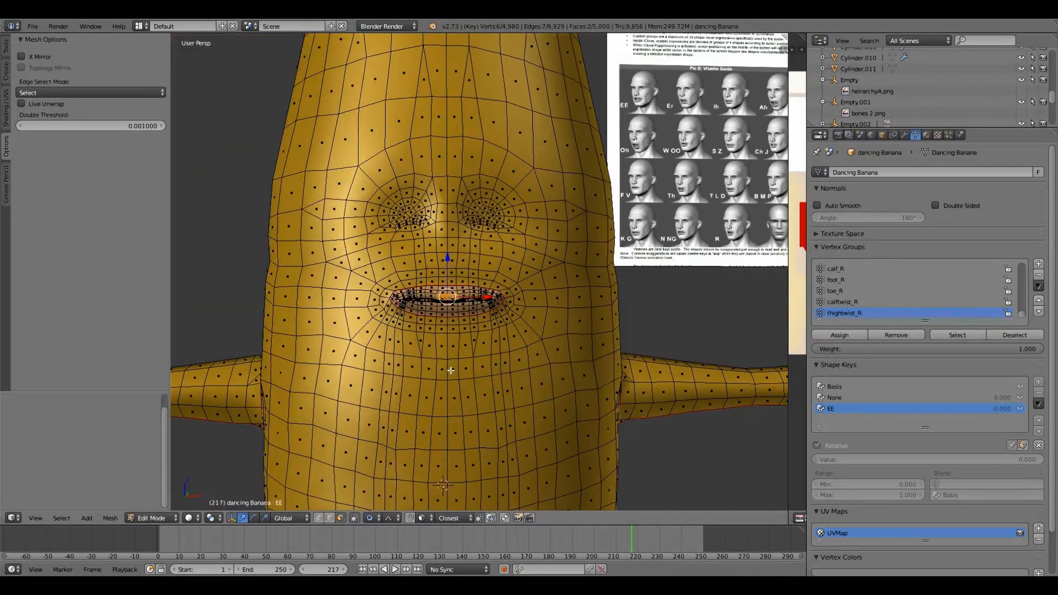
shift+middle_drag(504, 245, 514, 374)
scroll(493, 280, up, 1)
scroll(514, 374, up, 1)
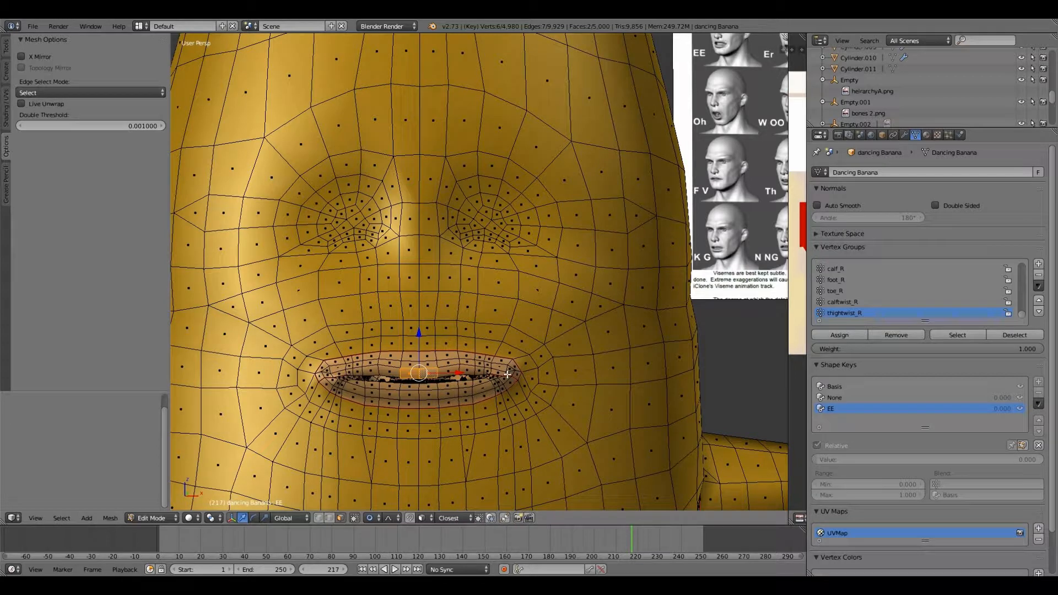
Step: Select four small lip faces at each of the two mouth corners
right_click(510, 369)
shift+right_click(509, 368)
shift+right_click(508, 374)
shift+right_click(507, 367)
shift+middle_drag(495, 377, 549, 342)
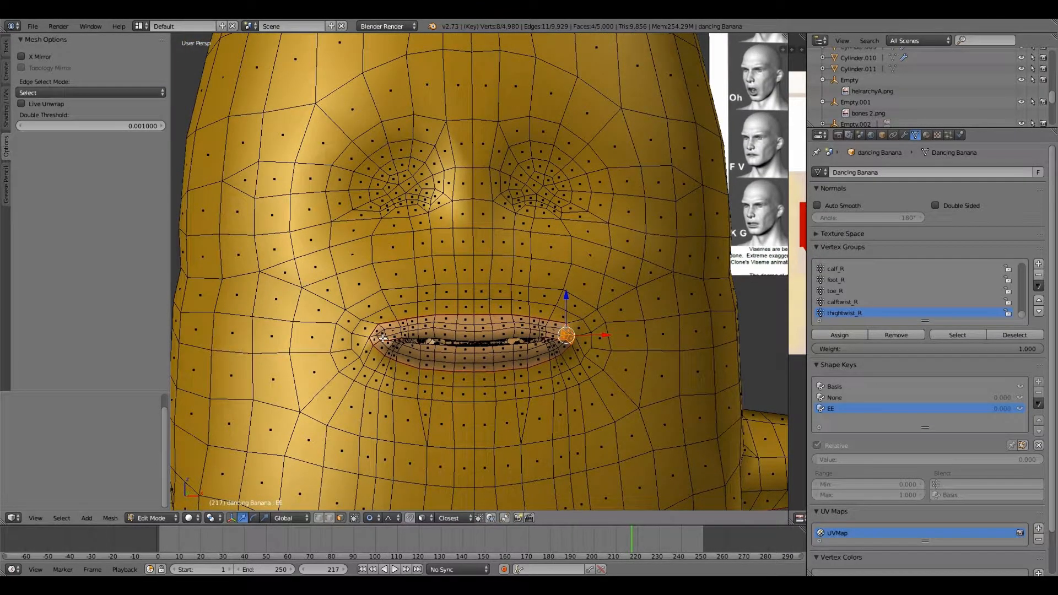
shift+right_click(382, 338)
shift+right_click(377, 330)
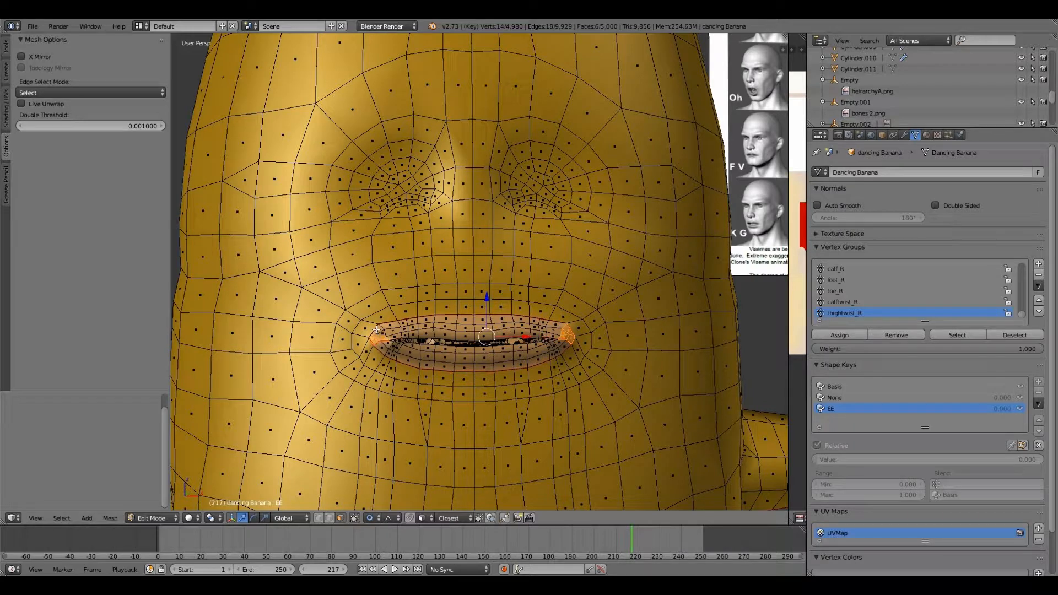
shift+right_click(377, 329)
shift+right_click(376, 330)
scroll(376, 330, down, 3)
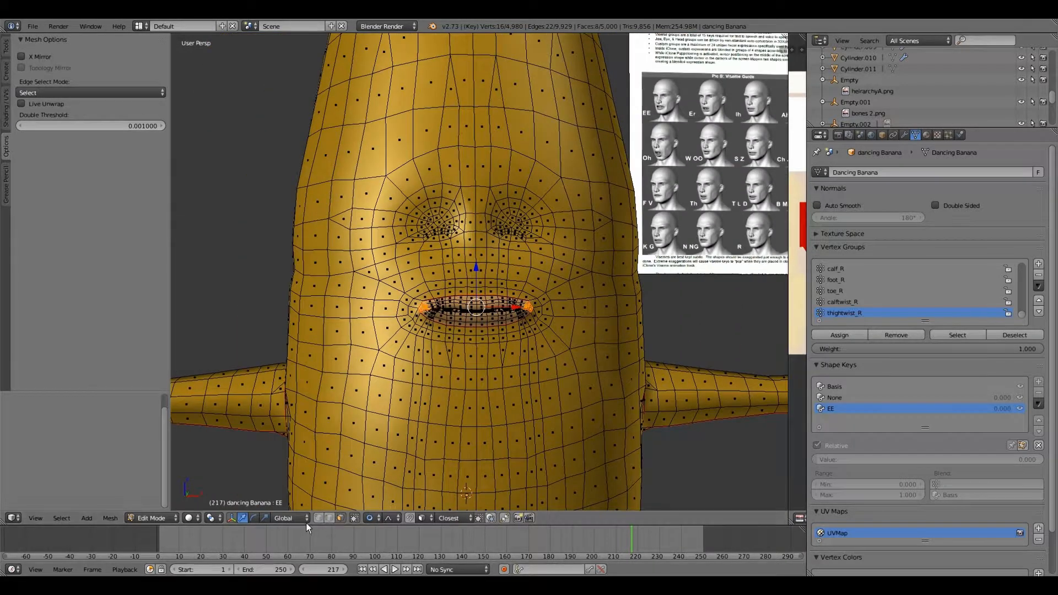
Step: Extend the face selection to the neighbouring cheek faces just outside both mouth corners
click(319, 518)
scroll(363, 509, up, 2)
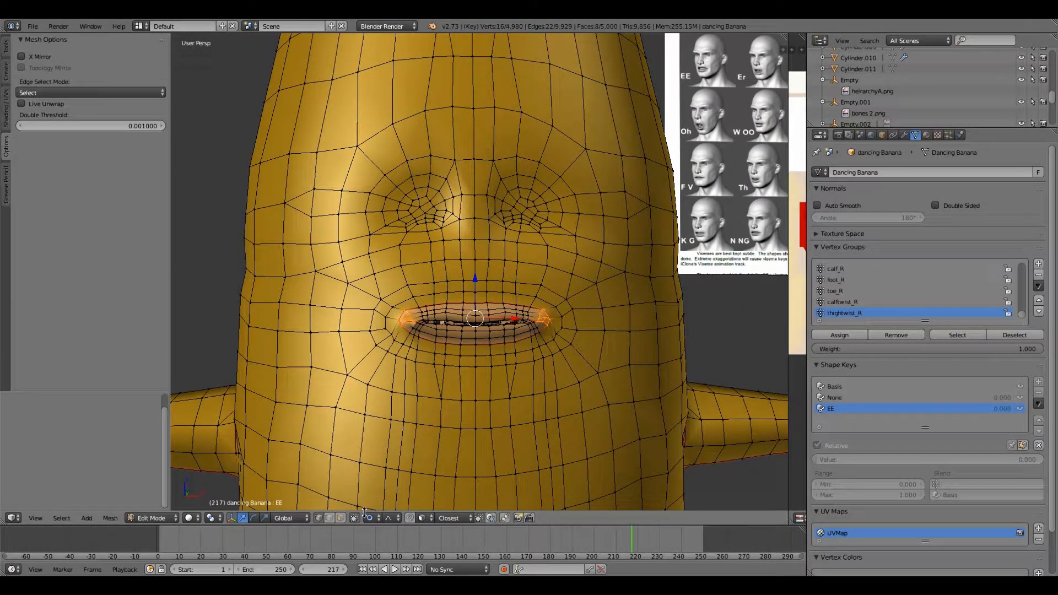
click(339, 518)
shift+right_click(391, 325)
shift+right_click(391, 325)
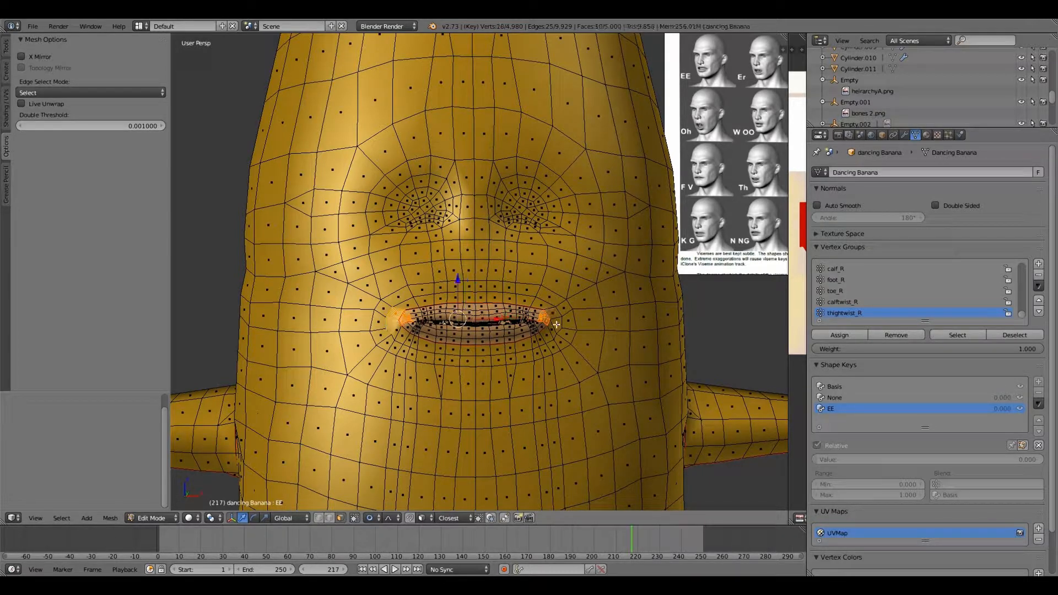
shift+right_click(553, 317)
shift+right_click(561, 315)
shift+right_click(566, 310)
shift+right_click(569, 323)
shift+right_click(383, 309)
shift+right_click(377, 324)
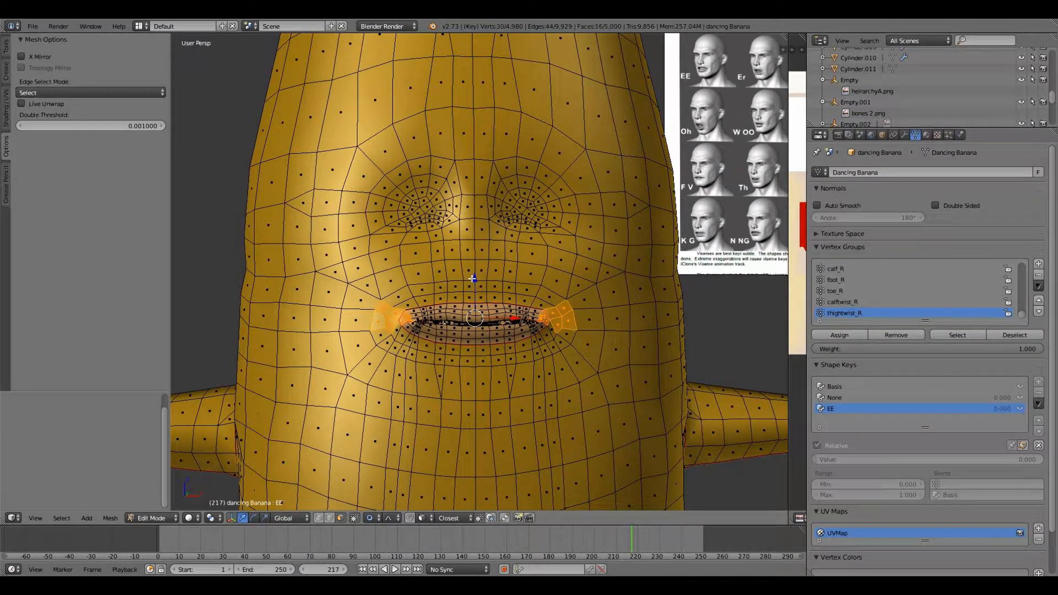
Step: Try to move the selected mouth-corner faces along Z, and undo the move
key(g)
click(470, 282)
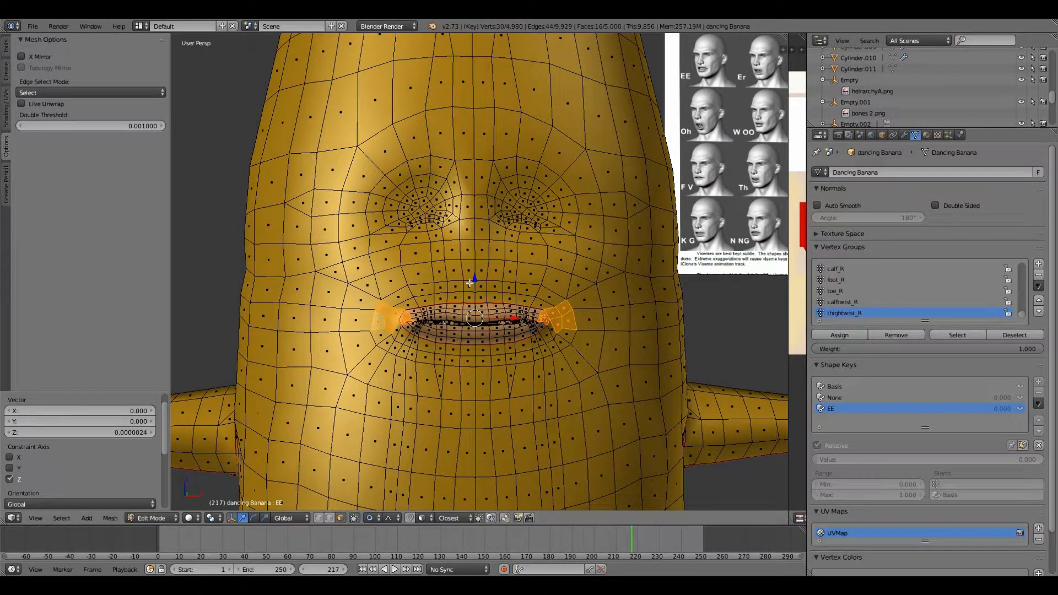
key(ctrl+z)
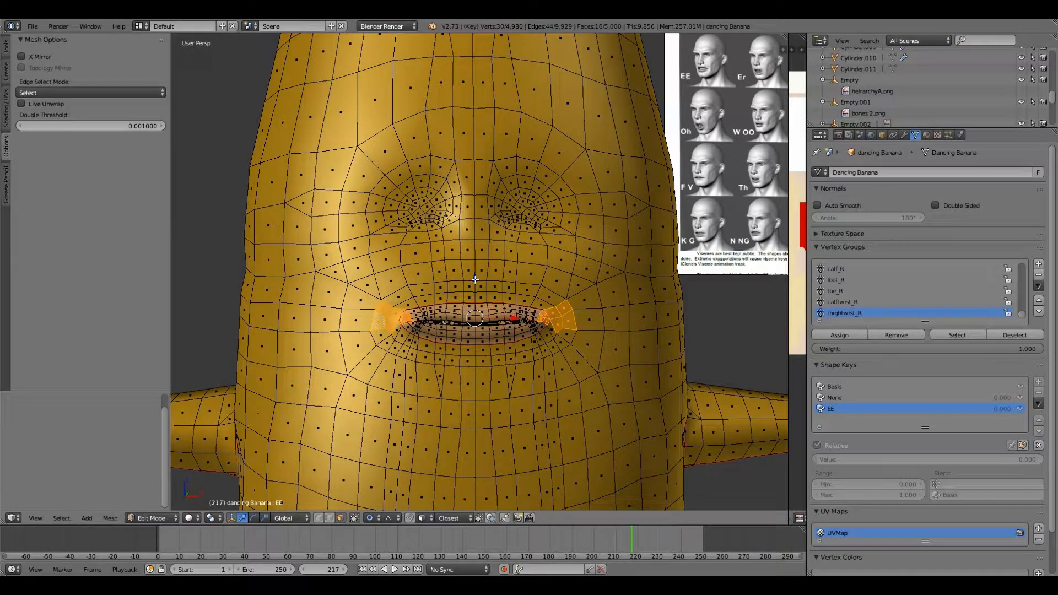
Step: Raise the selected mouth-corner and cheek faces about 0.023 along Z, adjusting the proportional editing radius
key(g)
scroll(475, 279, down, 10)
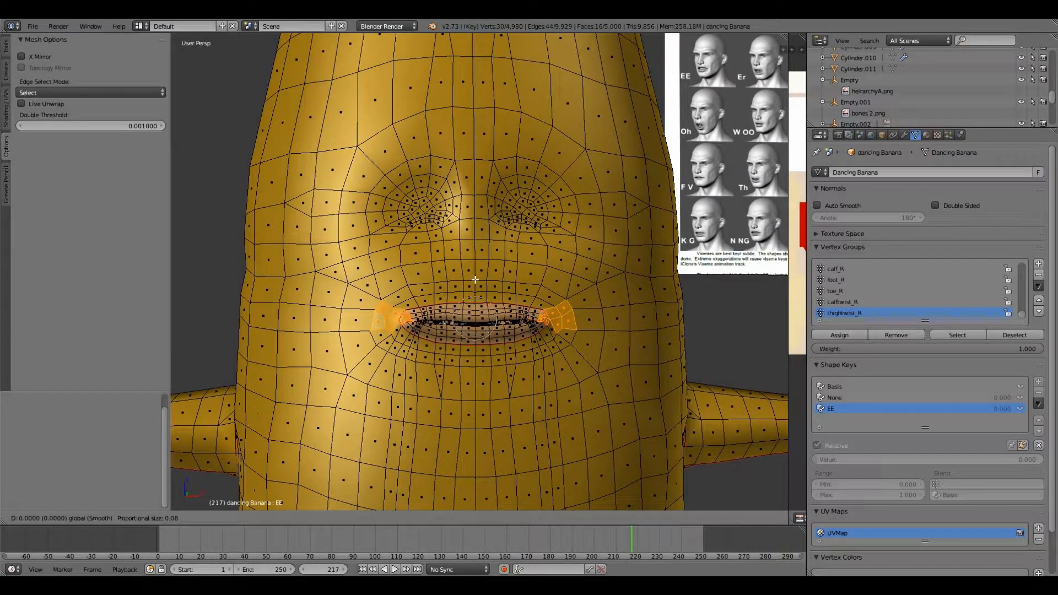
scroll(474, 279, down, 6)
click(473, 274)
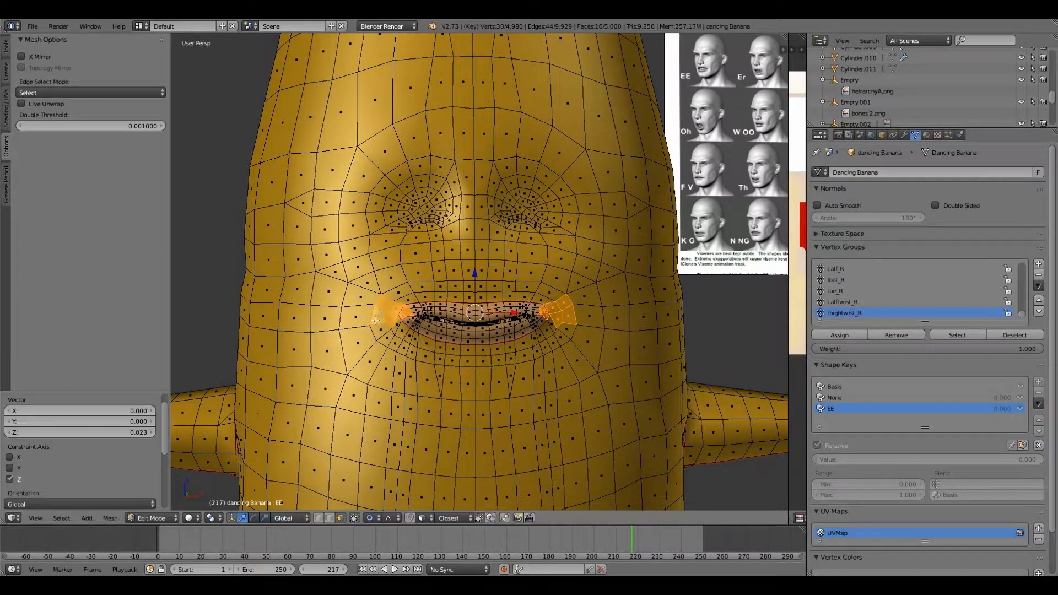
Step: Select the eight faces along the lower lip's inner edge and lower them 0.020 along Z with proportional editing
right_click(375, 320)
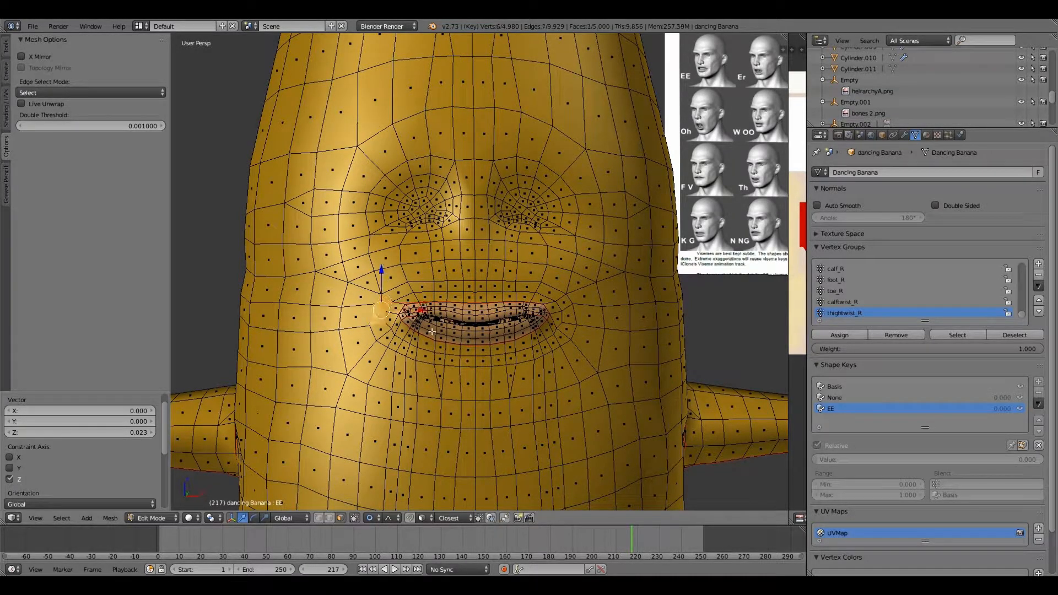
right_click(423, 319)
scroll(444, 347, up, 2)
right_click(445, 347)
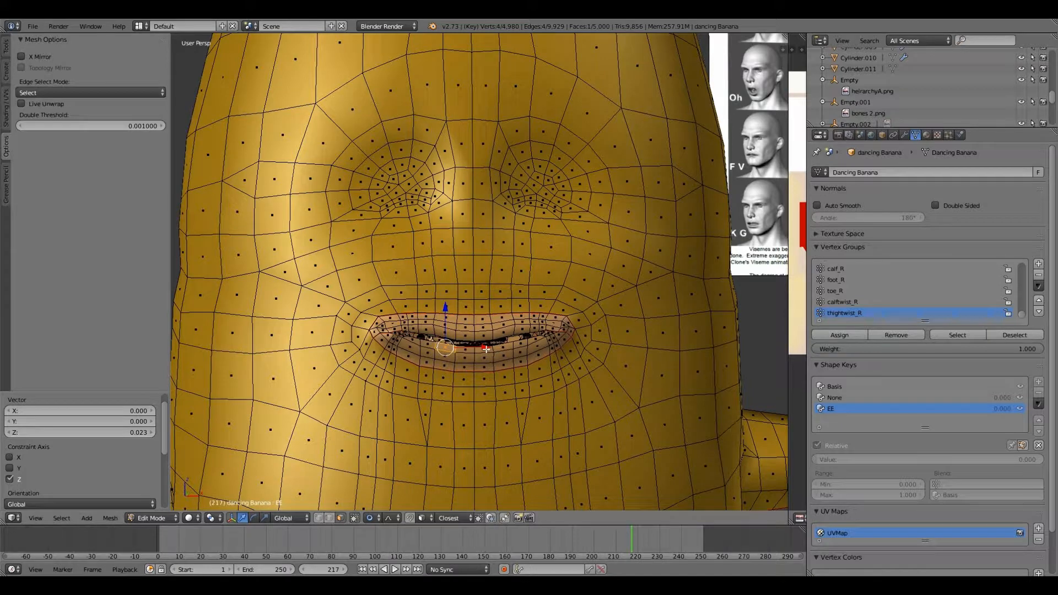
shift+right_click(464, 349)
shift+right_click(484, 348)
shift+right_click(502, 346)
shift+right_click(521, 342)
shift+right_click(537, 338)
shift+right_click(417, 339)
shift+right_click(401, 337)
key(g)
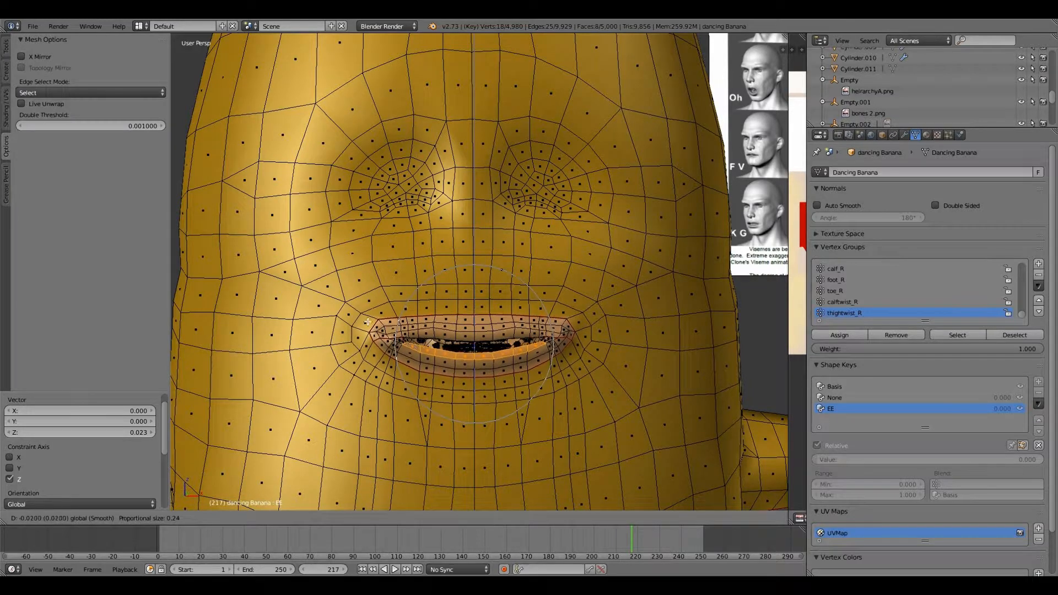
click(367, 322)
Step: Select the two cheek faces just outside each mouth corner and scale them about 1.104 along X
right_click(362, 331)
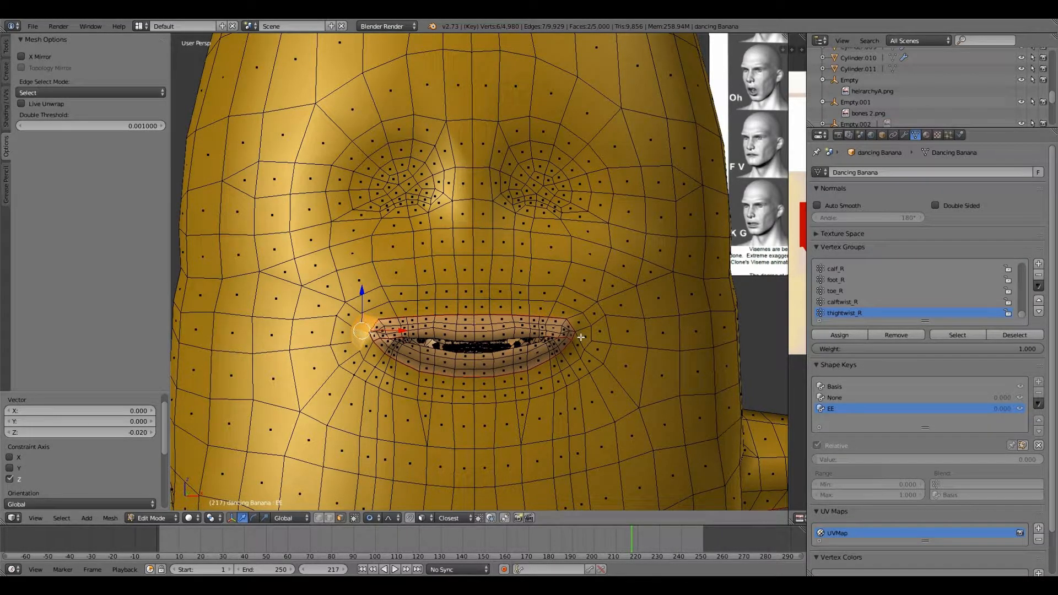
shift+right_click(578, 323)
shift+right_click(584, 336)
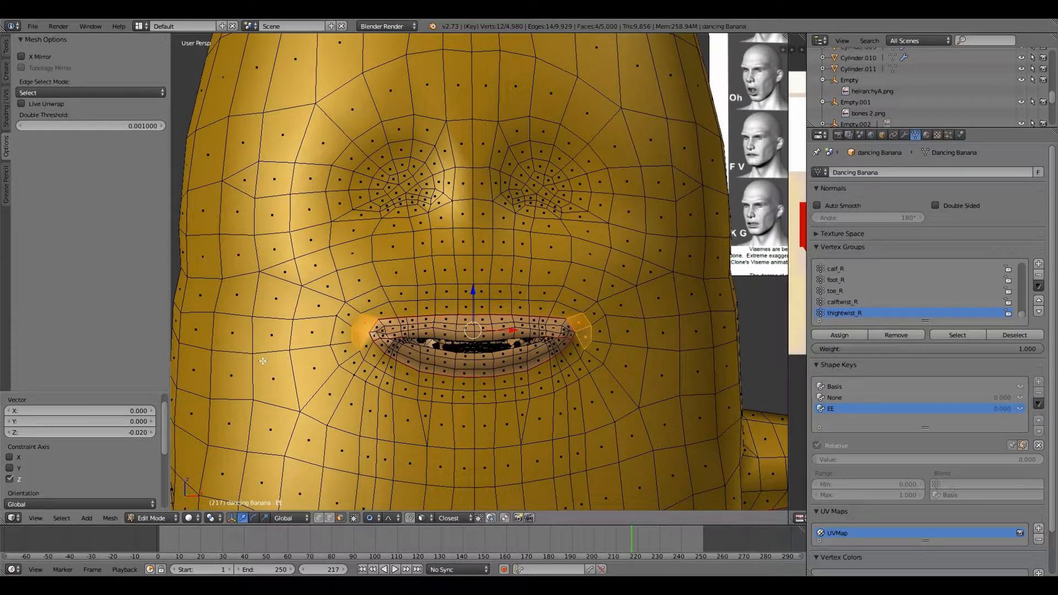
key(s)
key(x)
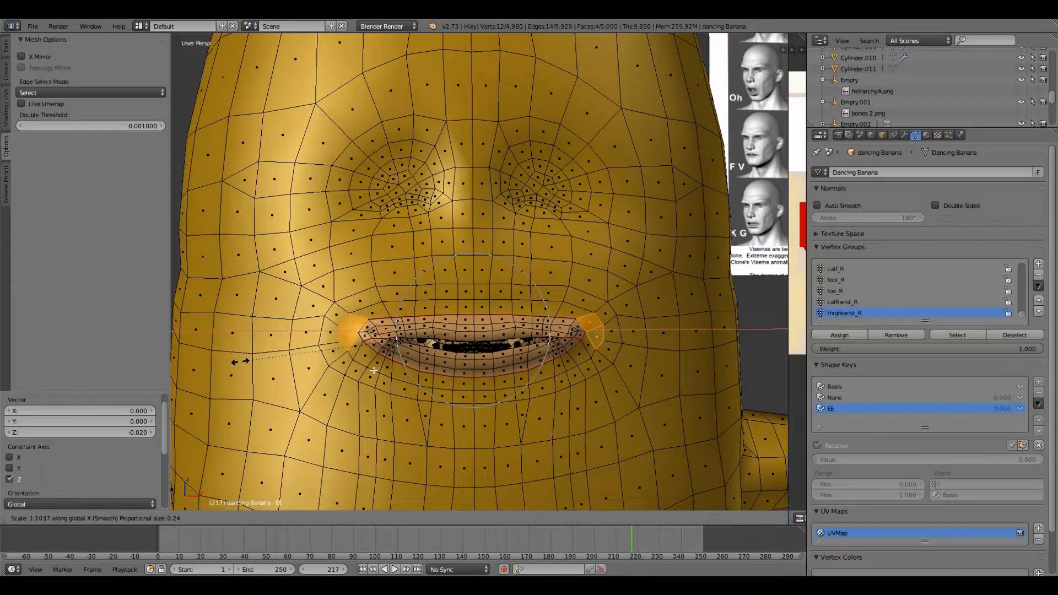
click(374, 370)
Step: Select the four middle faces on the upper lip's inner edge and raise them about 0.011 along Z
scroll(466, 367, up, 2)
right_click(483, 364)
shift+right_click(459, 364)
shift+right_click(430, 363)
shift+right_click(512, 363)
scroll(474, 277, down, 5)
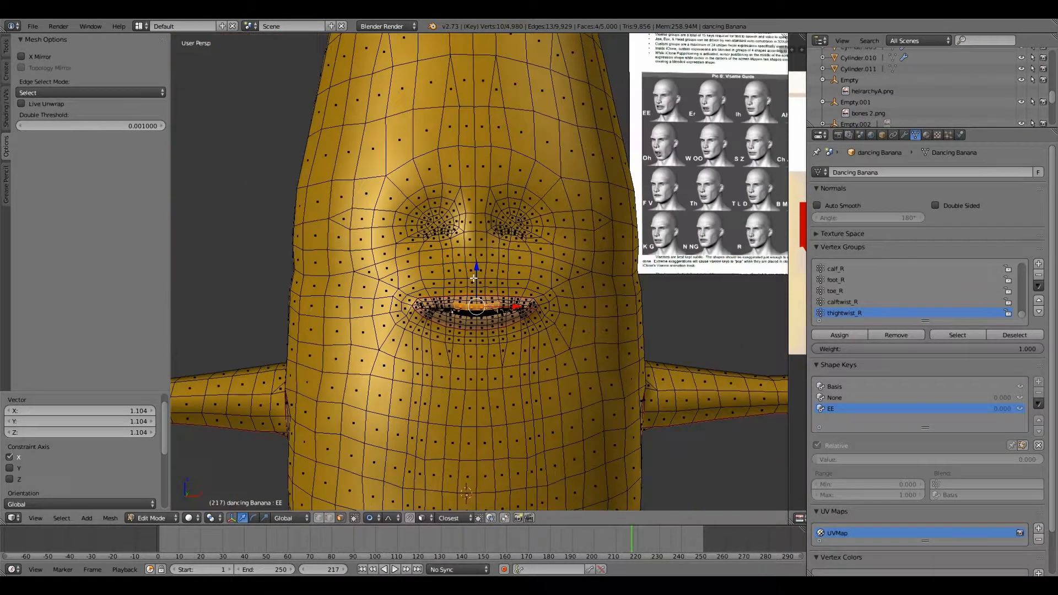
scroll(474, 277, up, 3)
key(g)
drag(472, 276, 468, 278)
scroll(469, 278, up, 2)
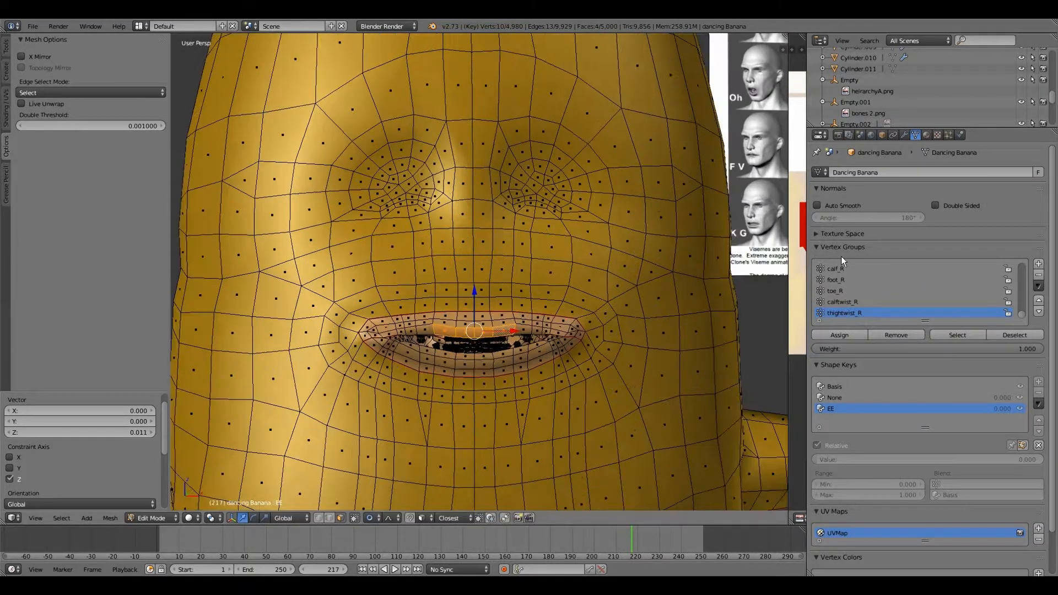
Step: Select only the faces assigned to the teeth material and raise them about 0.006 along Z
click(925, 135)
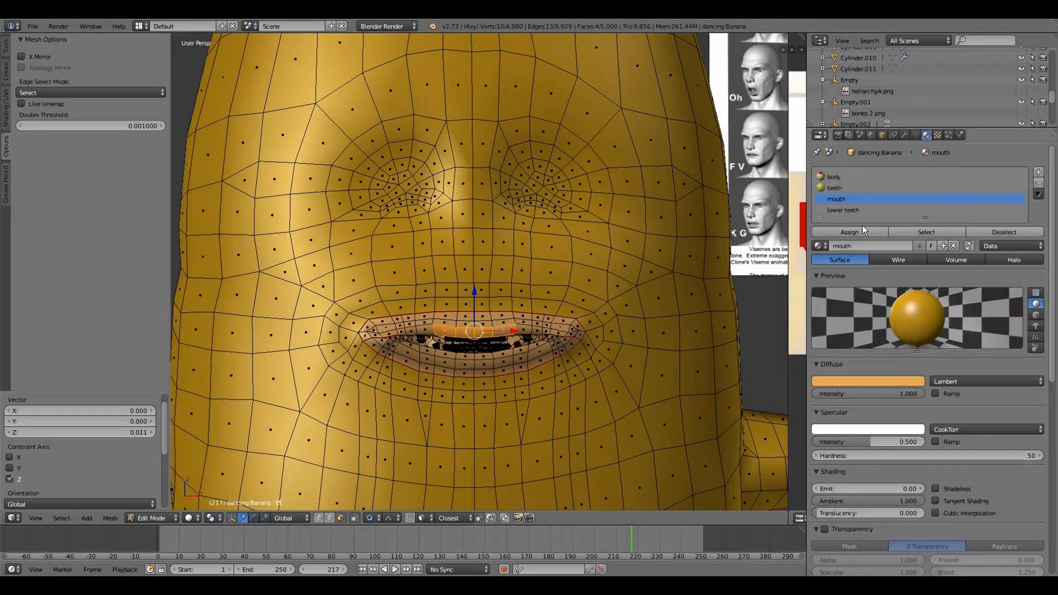
click(836, 188)
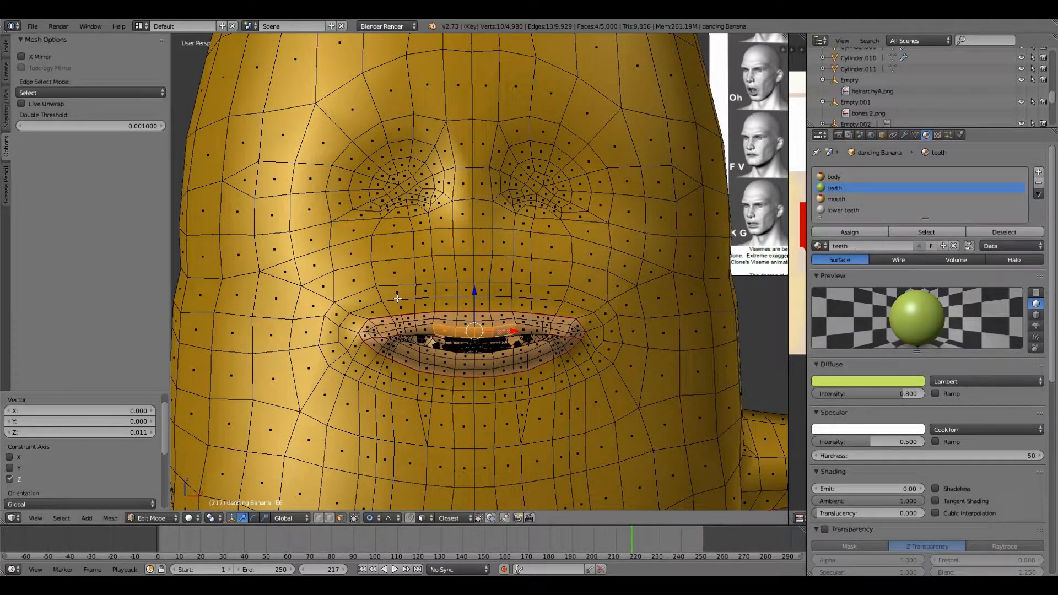
key(a)
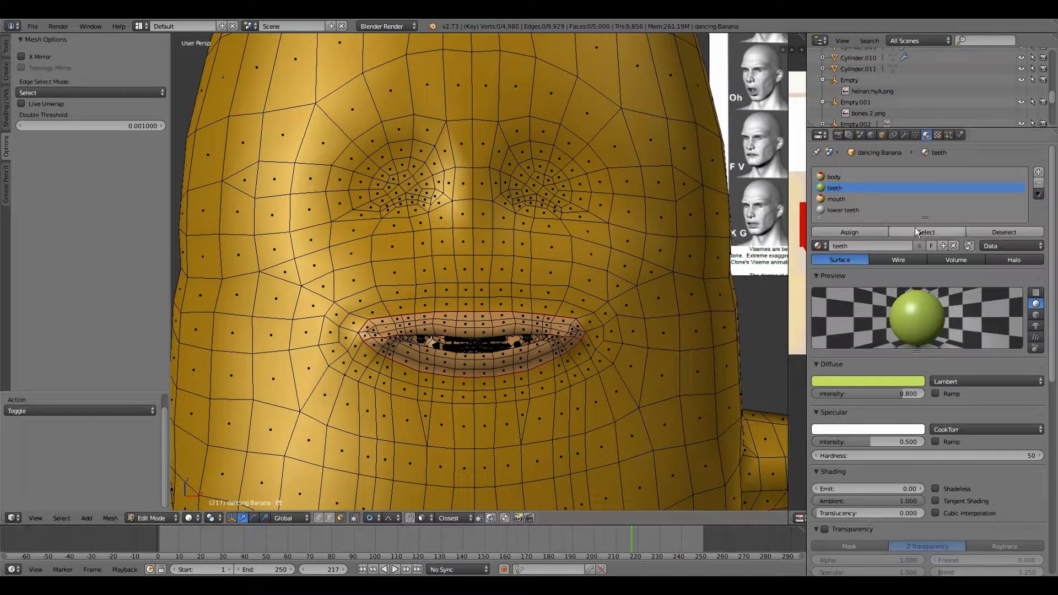
click(917, 230)
key(KP_Decimal)
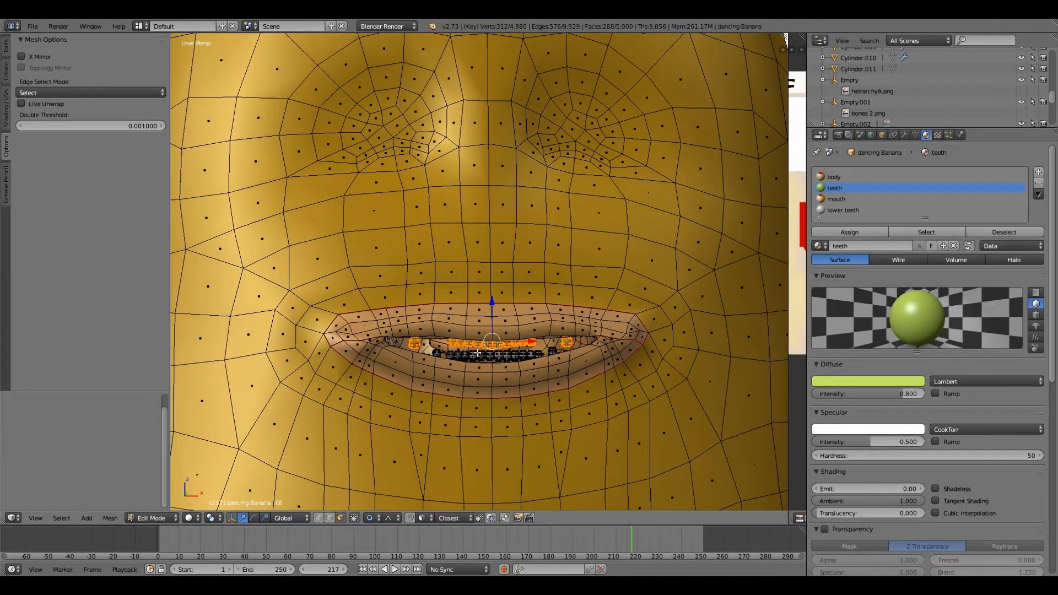
middle_drag(477, 353, 496, 355)
shift+middle_drag(634, 429, 627, 236)
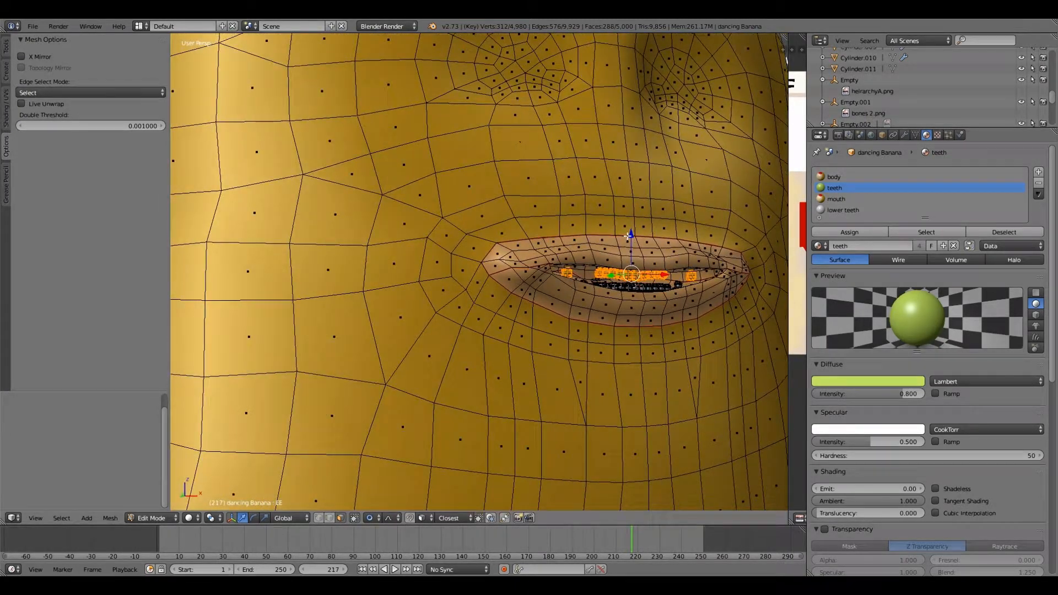
key(g)
click(626, 233)
middle_drag(626, 233, 546, 275)
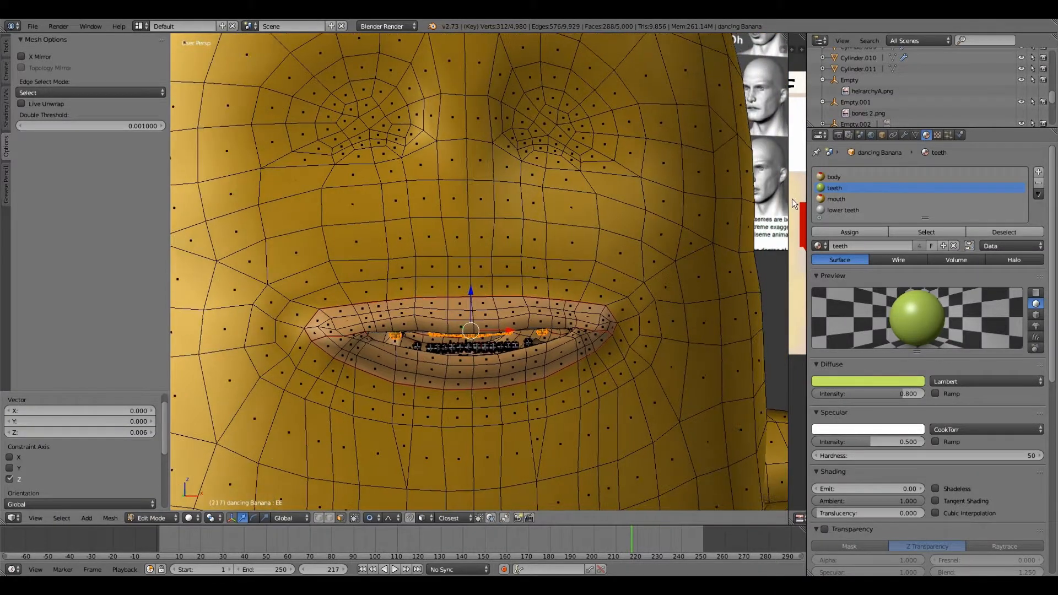
Step: Select only the faces assigned to the lower teeth material and lower them about 0.011 along Z
click(841, 209)
key(a)
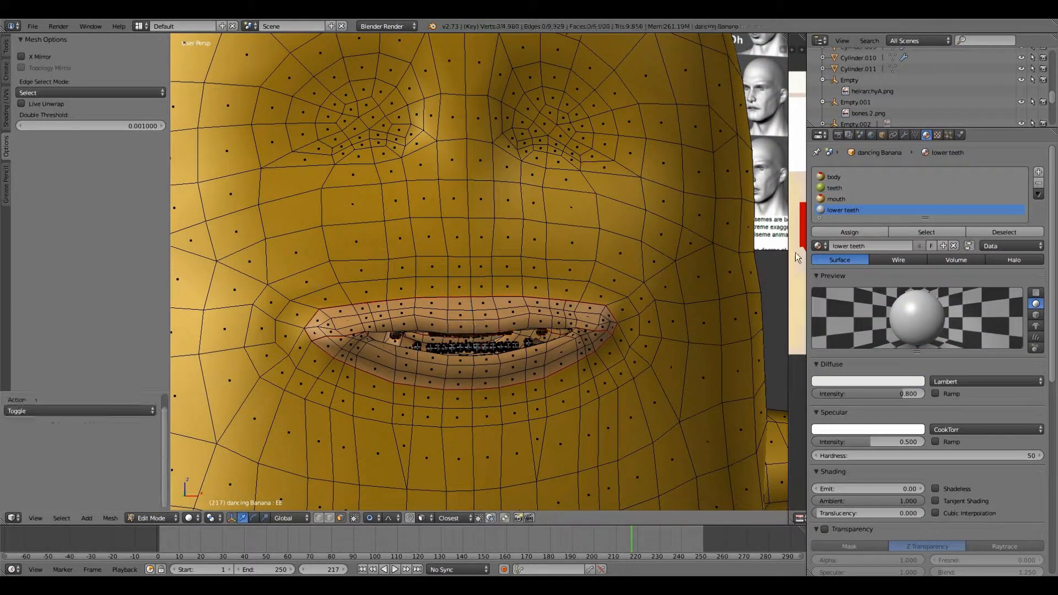
click(915, 233)
drag(472, 310, 470, 316)
middle_drag(470, 316, 501, 299)
scroll(482, 318, up, 2)
scroll(470, 323, down, 2)
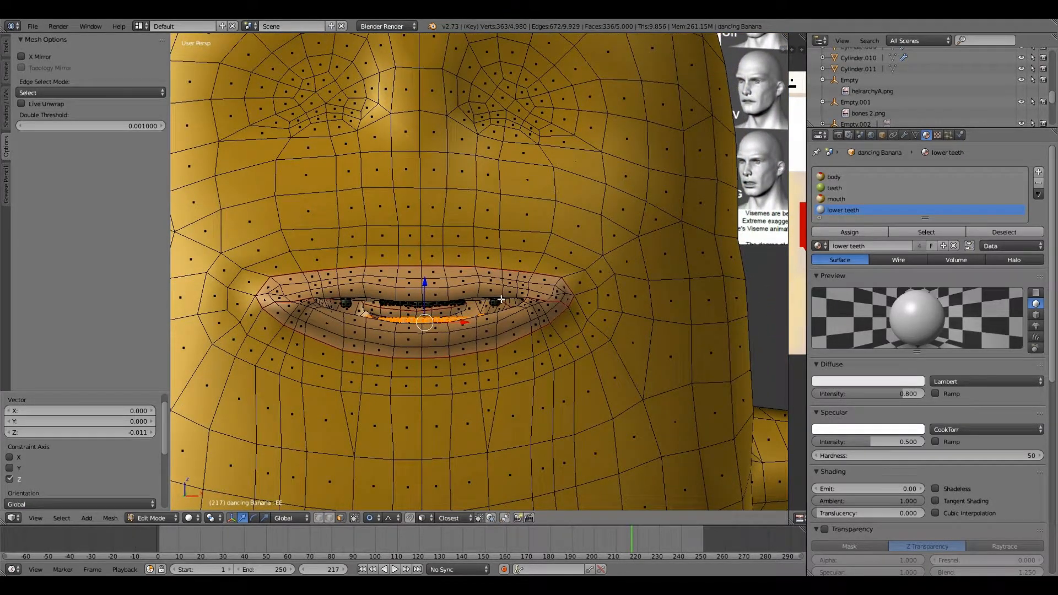
scroll(501, 299, down, 3)
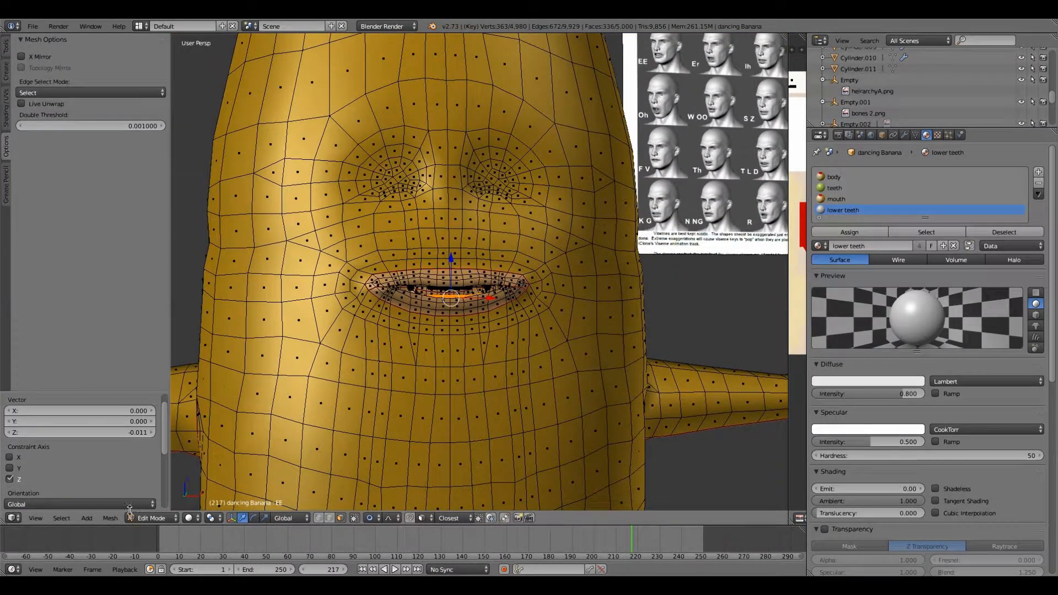
Step: Return to Object Mode and preview the EE shape key at a value of 1.000
click(153, 516)
click(163, 503)
middle_drag(440, 392, 428, 399)
click(914, 135)
drag(819, 432, 1041, 432)
scroll(455, 381, down, 3)
scroll(461, 377, up, 2)
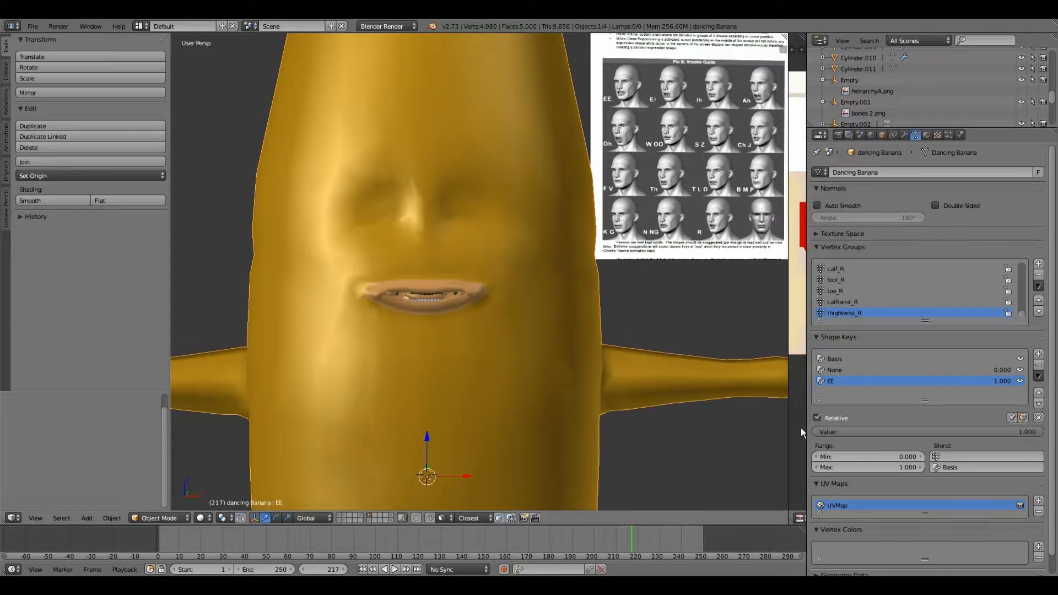
scroll(801, 427, up, 1)
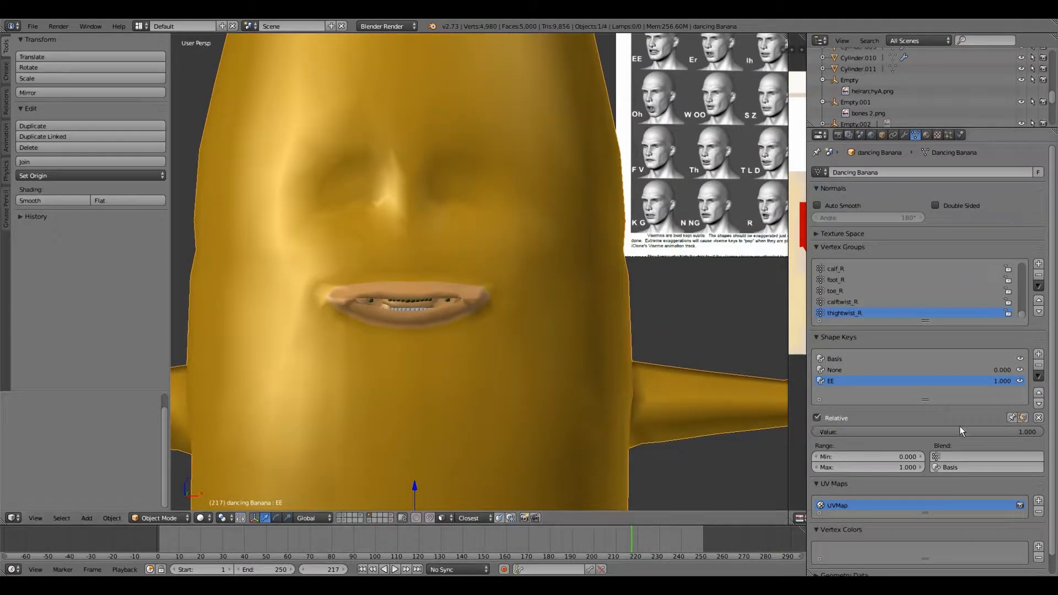
Step: Set the EE shape key's range minimum to -1, try its value, and clear all shape key weights
click(888, 456)
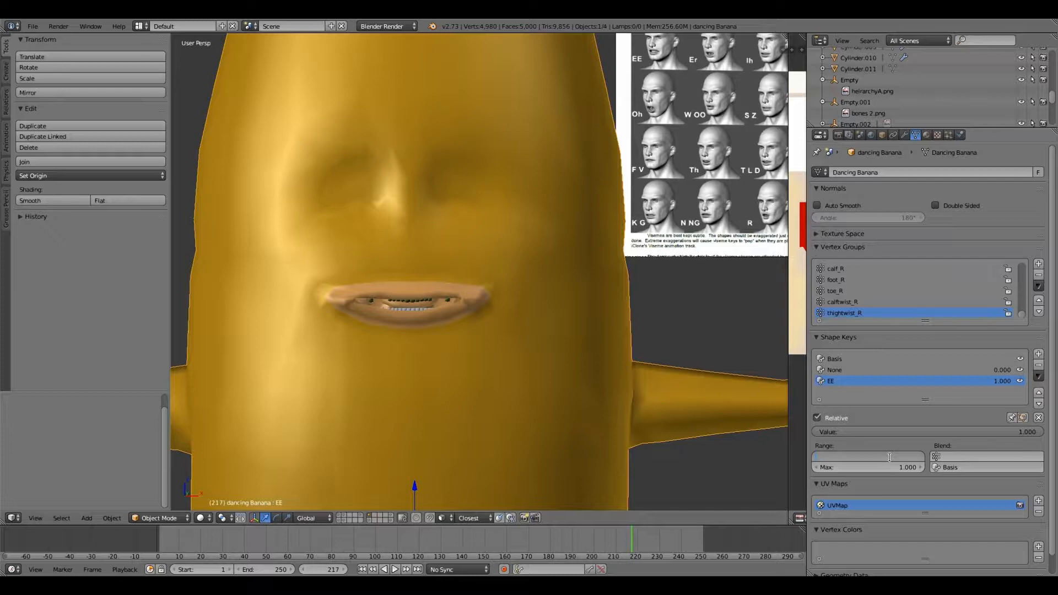
text(-1)
key(Return)
mouse_move(1038, 431)
mouse_down()
mouse_move(816, 432)
mouse_move(1037, 431)
mouse_up()
click(1038, 418)
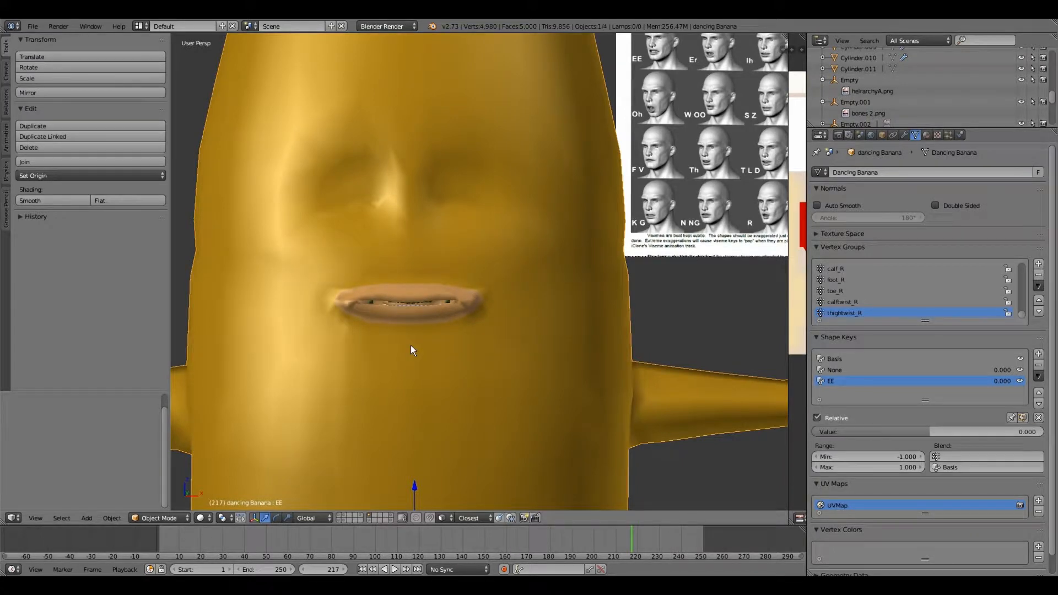
Step: Make the Basis shape key active and add a new shape key named Er
middle_drag(411, 345, 421, 364)
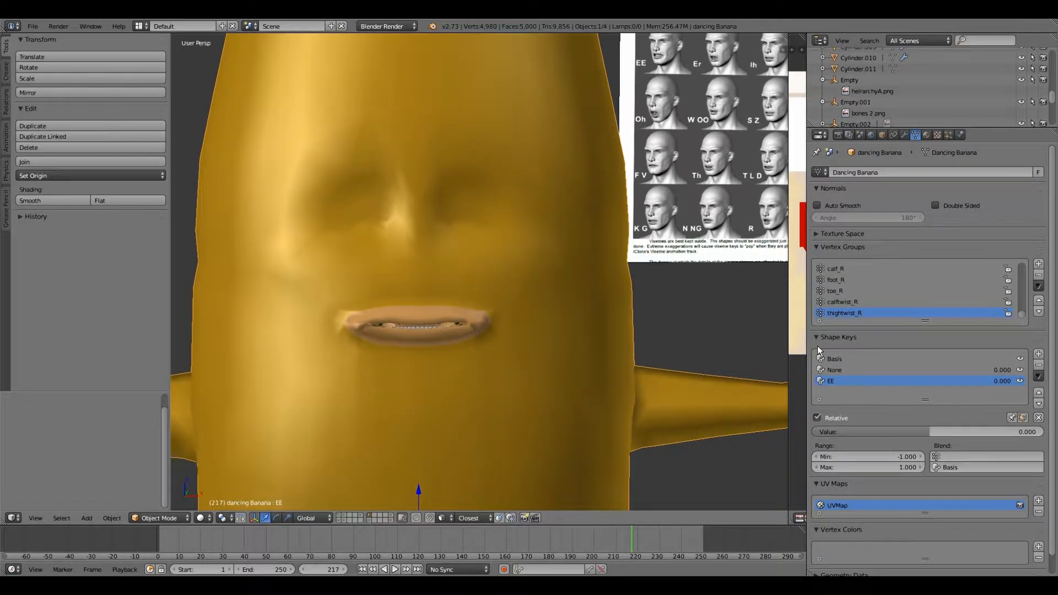
click(845, 358)
middle_drag(490, 366, 430, 374)
scroll(477, 368, down, 1)
shift+middle_drag(457, 296, 443, 352)
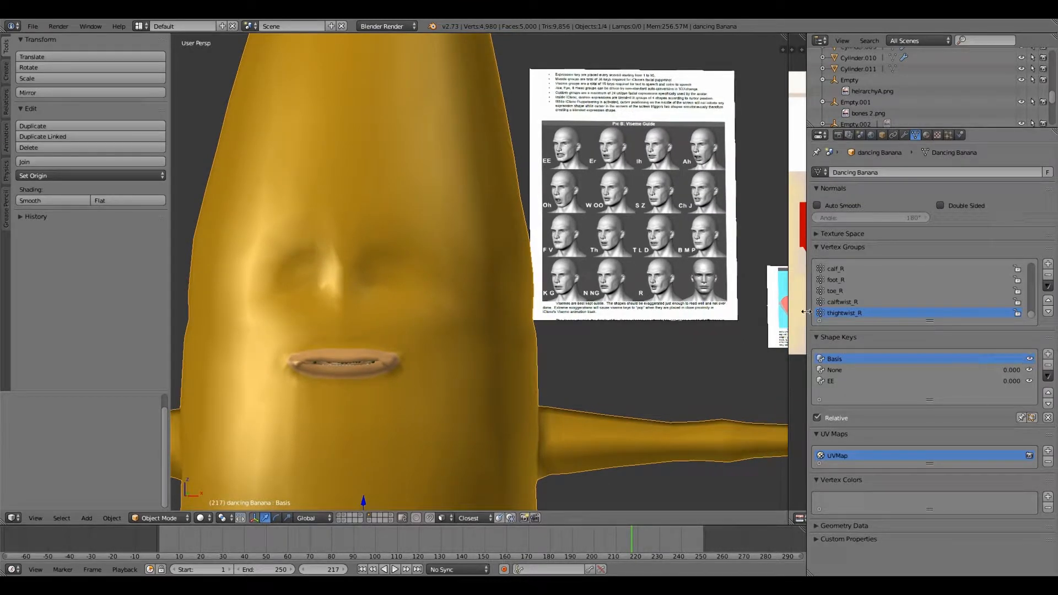
click(1048, 353)
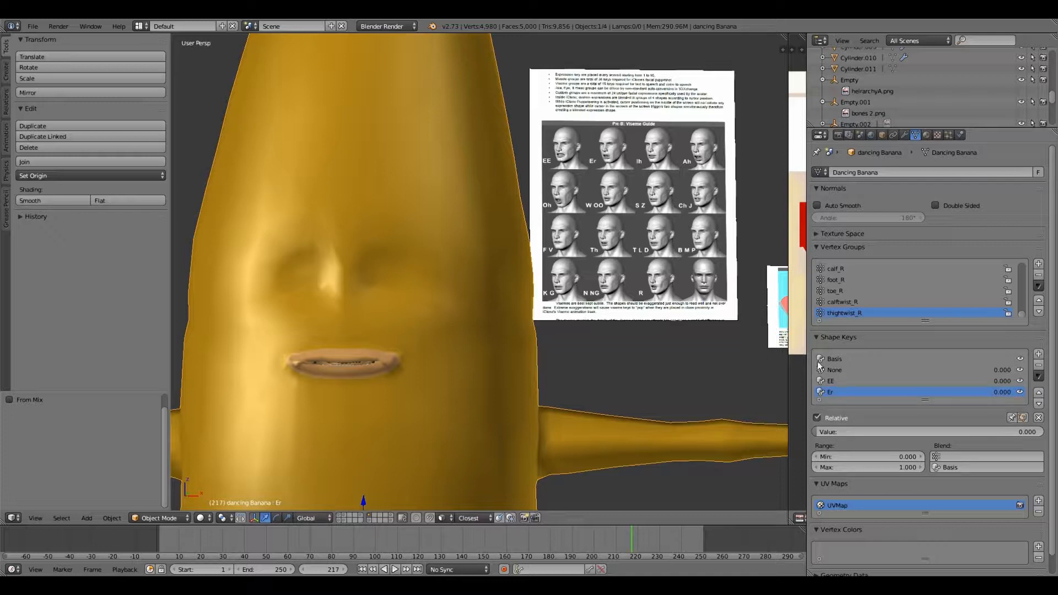
Step: Compare the face with the viseme chart and enter Edit Mode with the Er shape key active
scroll(584, 256, up, 1)
shift+middle_drag(584, 256, 627, 219)
middle_drag(552, 275, 443, 364)
click(161, 518)
click(160, 491)
Step: Select the lower-lip faces near both mouth corners and lower them about 0.022 along Z with proportional editing
middle_drag(326, 430, 377, 377)
scroll(326, 423, up, 1)
right_click(326, 423)
scroll(313, 391, up, 2)
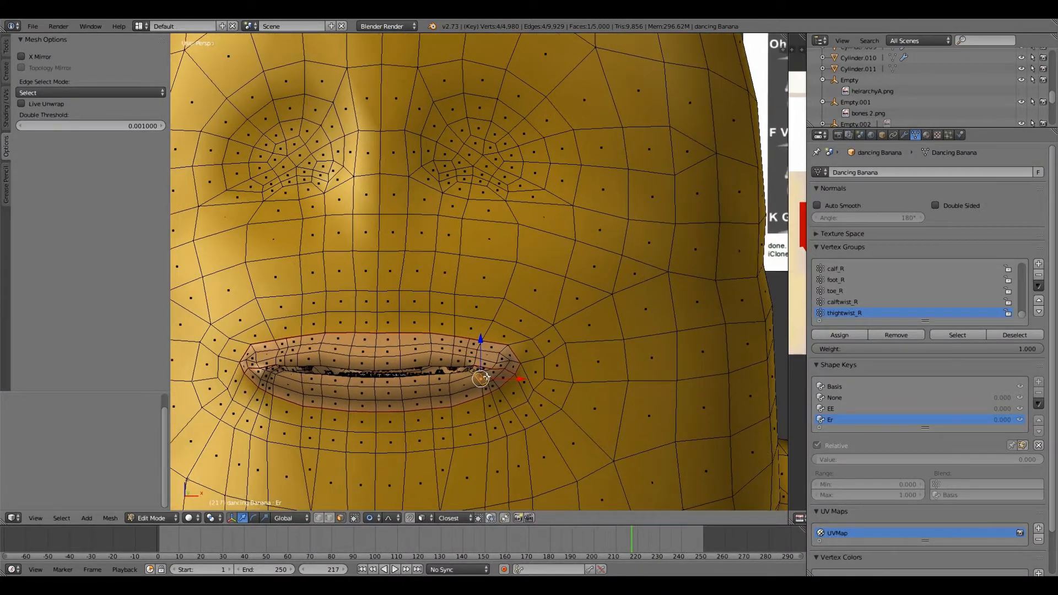
shift+right_click(494, 375)
shift+right_click(498, 372)
shift+right_click(259, 380)
shift+right_click(268, 390)
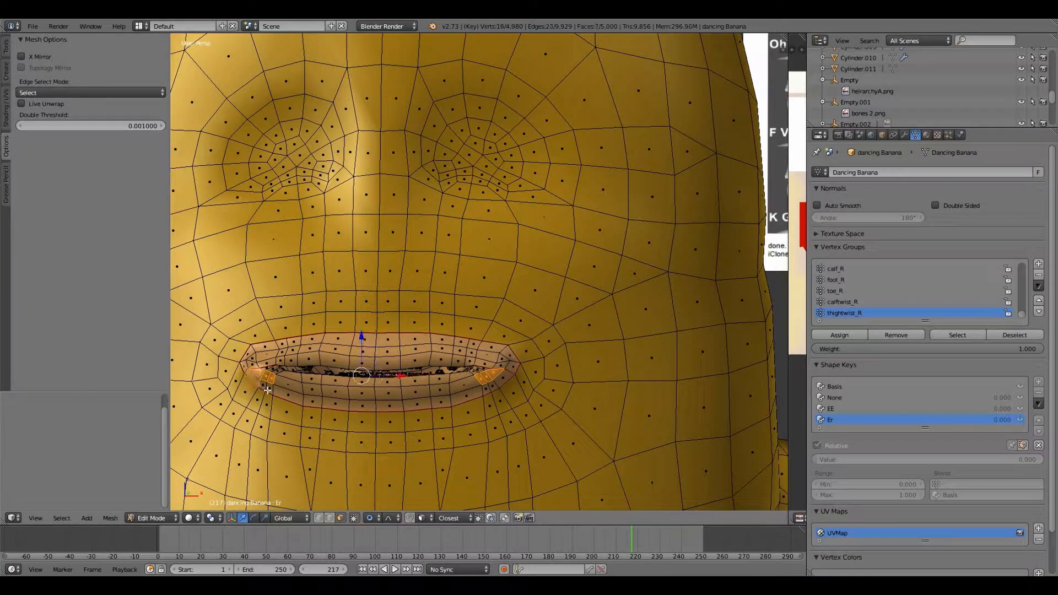
shift+right_click(485, 390)
shift+right_click(488, 388)
scroll(438, 279, down, 5)
drag(438, 280, 438, 282)
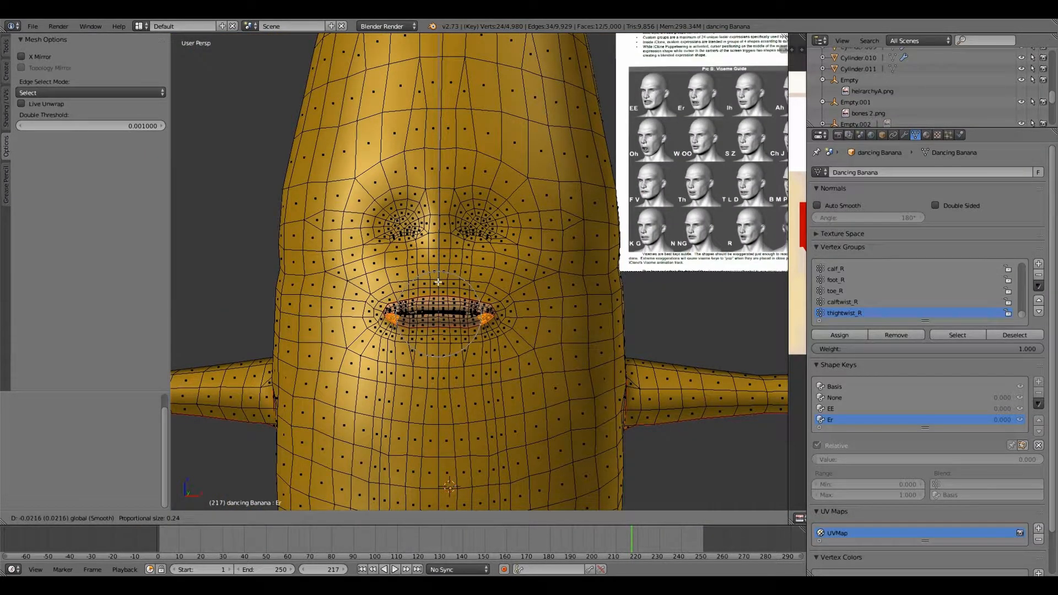
drag(438, 282, 438, 283)
scroll(433, 351, up, 3)
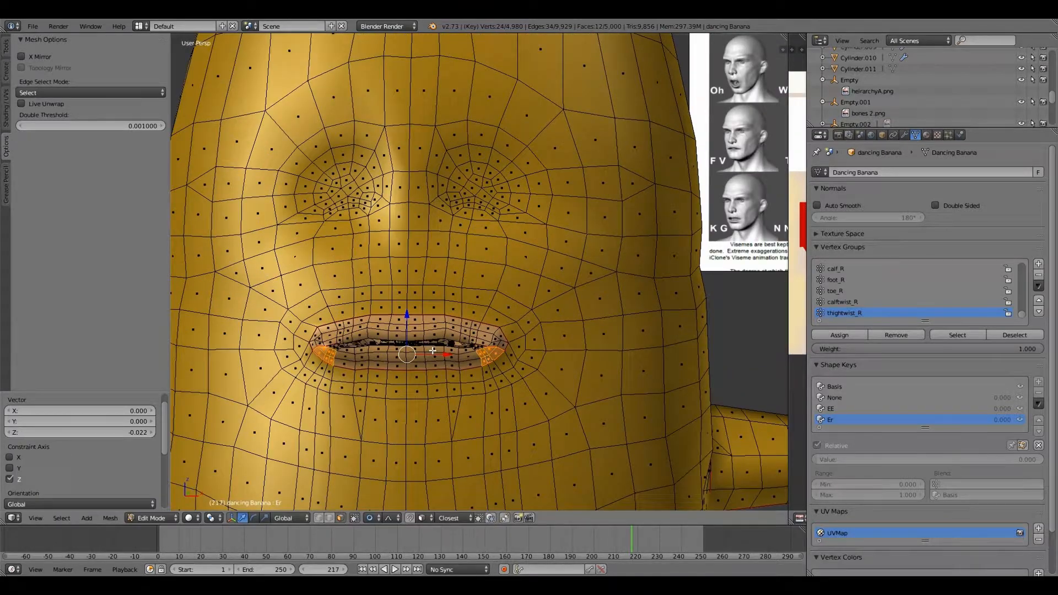
Step: Try to move the middle lower-lip faces together with the selected corners along Z, and undo the move
ctrl+right_click(432, 365)
ctrl+right_click(414, 357)
ctrl+right_click(396, 377)
ctrl+right_click(394, 391)
key(g)
key(z)
click(388, 401)
middle_drag(388, 401, 383, 392)
key(ctrl+z)
key(ctrl+z)
key(ctrl+shift+z)
Step: Extend the selection across the middle of the lower lip and the skin below it, and move it along Z
ctrl+right_click(373, 347)
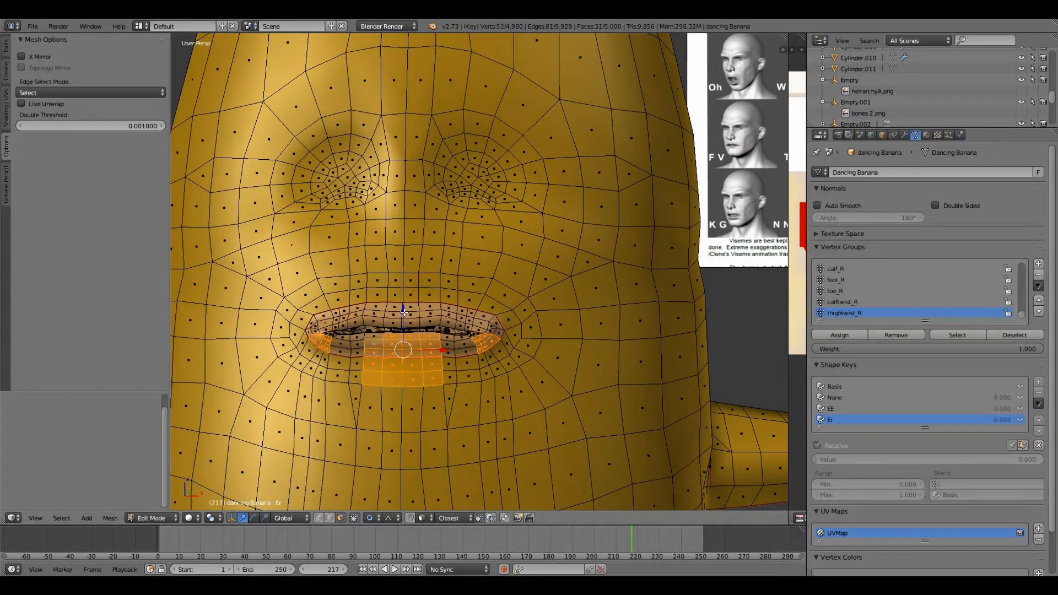
key(g)
key(z)
click(370, 359)
Step: Select one face below each side of the mouth and move both faces along Z
shift+middle_drag(574, 278, 581, 325)
scroll(518, 358, up, 2)
right_click(459, 425)
shift+right_click(282, 424)
key(g)
key(z)
click(287, 413)
Step: Change the mesh selection mode, select neighbouring elements at one side of the mouth, and move them along Z
right_click(331, 414)
ctrl+right_click(411, 415)
key(ctrl+Tab)
click(369, 337)
scroll(369, 360, up, 2)
shift+middle_drag(369, 360, 363, 325)
right_click(307, 355)
shift+right_click(308, 357)
key(g)
key(z)
click(364, 334)
Step: Return to face selection, select one face at each side of the mouth, and scale them
scroll(364, 342, down, 2)
click(340, 518)
right_click(491, 314)
shift+right_click(278, 325)
key(s)
click(359, 400)
Step: Leave Edit Mode, preview the Er shape key at full value, and return its value to zero
scroll(359, 400, down, 3)
middle_drag(469, 375, 484, 346)
key(Tab)
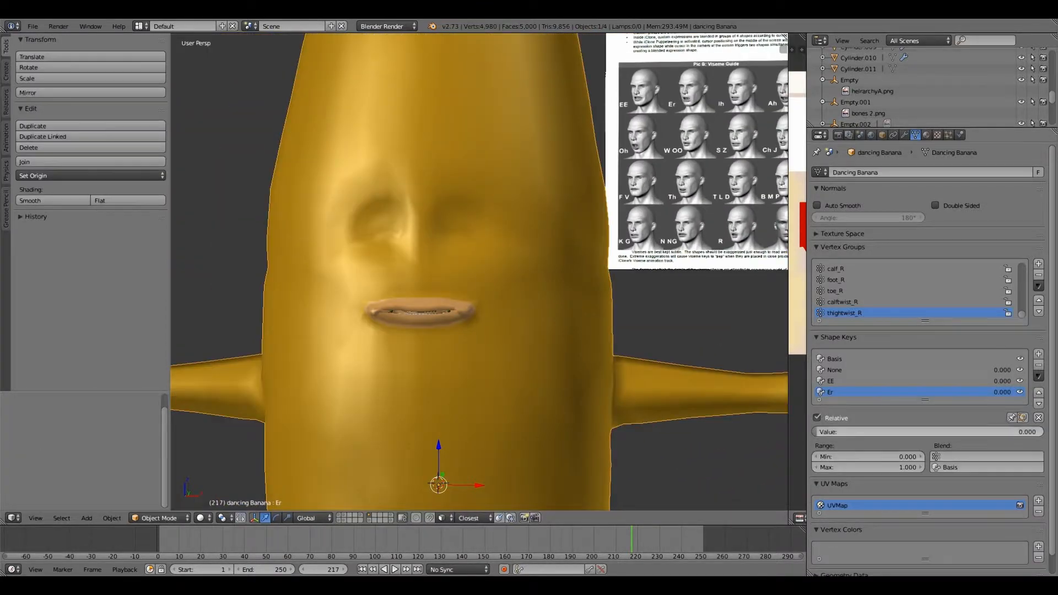
drag(815, 431, 1041, 431)
middle_drag(484, 347, 507, 353)
drag(1041, 432, 815, 432)
Step: Select the middle upper-lip faces and those just above them in Edit Mode, and raise them along Z
key(Tab)
scroll(441, 309, up, 1)
right_click(430, 323)
shift+right_click(443, 314)
shift+right_click(443, 295)
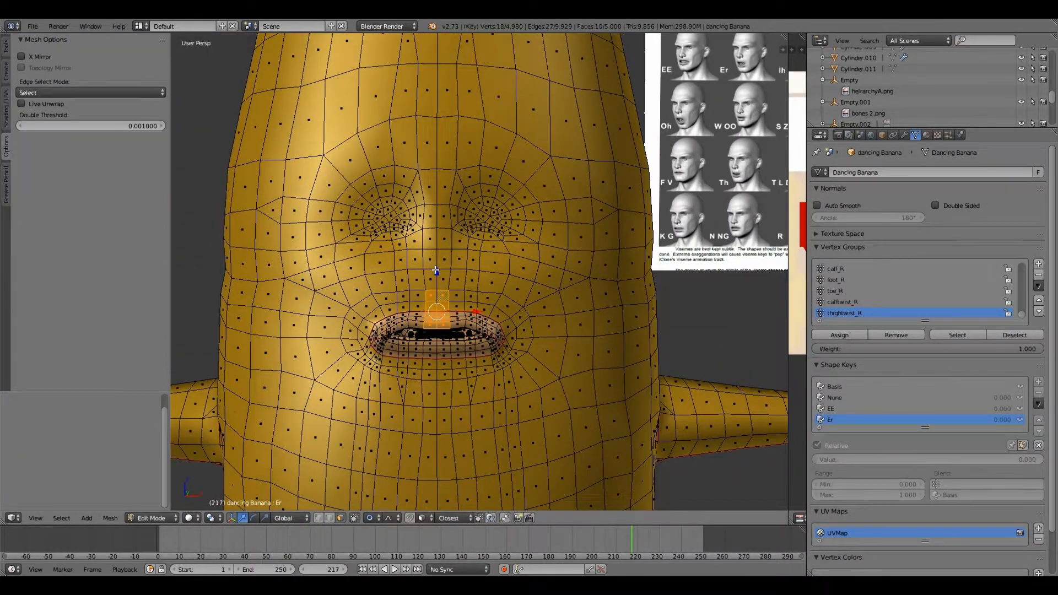
drag(435, 270, 435, 257)
middle_drag(435, 256, 412, 258)
Step: Show the material slots, select faces around the mouth corner, and lower them along Z
click(926, 135)
right_click(377, 347)
shift+right_click(363, 347)
shift+right_click(378, 353)
shift+right_click(378, 360)
scroll(374, 353, up, 1)
shift+right_click(327, 386)
drag(339, 340, 338, 353)
middle_drag(338, 354, 341, 317)
Step: Select only the faces assigned to the lower teeth material and lower them along Z
key(a)
click(842, 210)
click(925, 232)
drag(342, 273, 342, 282)
scroll(347, 298, up, 2)
Step: Move the selected lower teeth about 0.013 along Y, then raise them slightly along Z
middle_drag(347, 297, 514, 341)
drag(514, 341, 507, 339)
drag(518, 330, 518, 326)
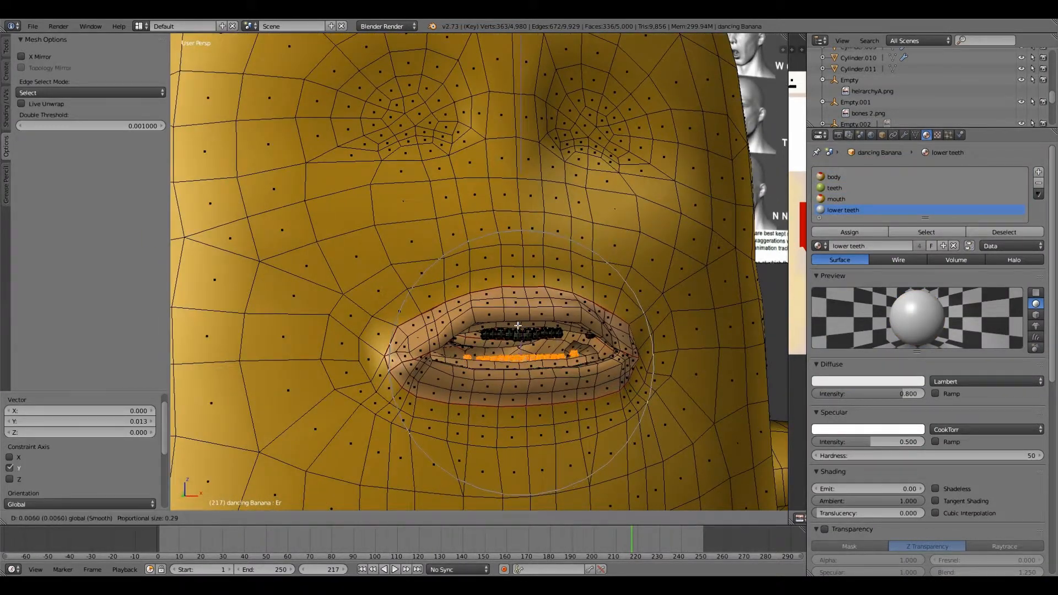
Step: Clear the selection and select only the faces assigned to the teeth material
middle_drag(518, 326, 468, 311)
key(a)
click(834, 188)
click(926, 232)
Step: Leave Edit Mode, preview the Er shape key at almost full value, and return its value to zero
click(159, 517)
click(159, 504)
click(915, 135)
drag(820, 432, 1031, 431)
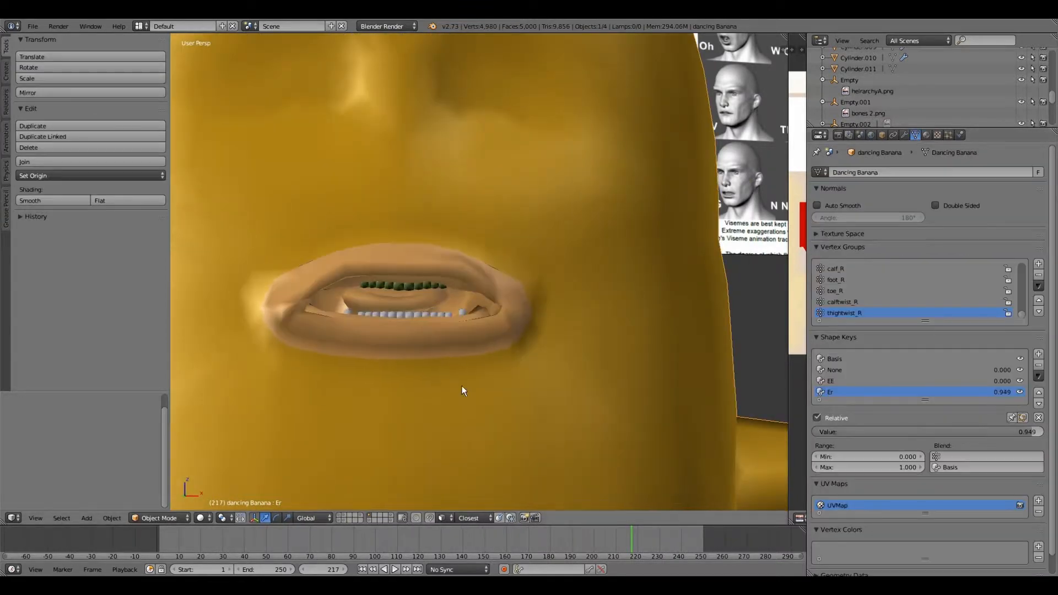
middle_drag(461, 385, 424, 389)
drag(1027, 431, 815, 431)
Step: Set the Er shape key's range minimum to -1, preview a negative value, and clear the shape key values
click(867, 456)
text(-1)
key(Return)
drag(927, 431, 893, 432)
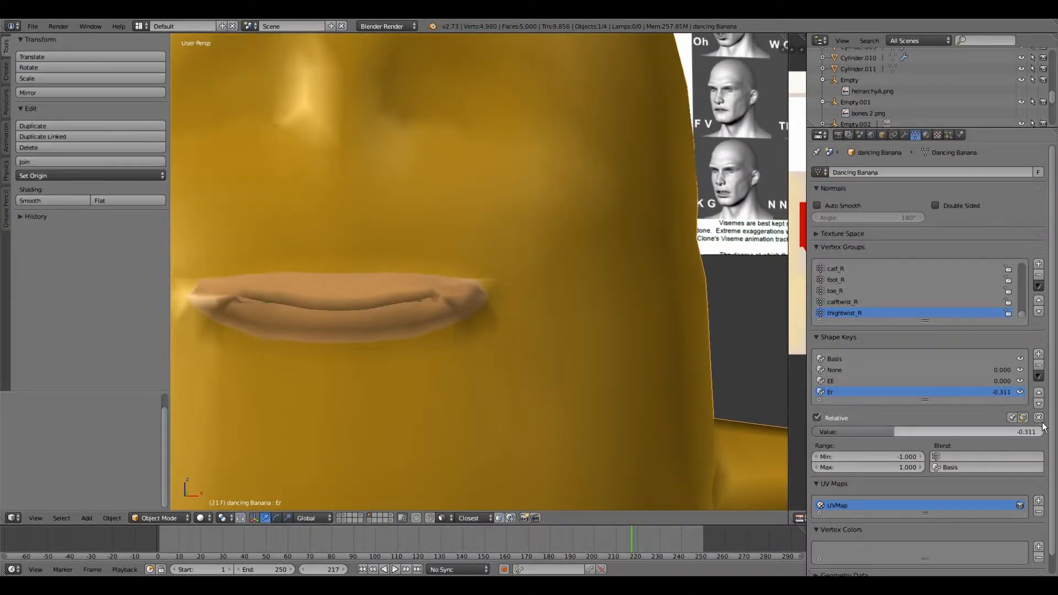
click(1037, 417)
Step: Save the Blender file
scroll(551, 355, down, 5)
click(32, 26)
click(47, 109)
Step: Add a new shape key to the banana and name it Ih
scroll(276, 215, down, 2)
scroll(446, 220, up, 3)
shift+middle_drag(441, 358, 403, 332)
key(Tab)
key(Tab)
click(1038, 353)
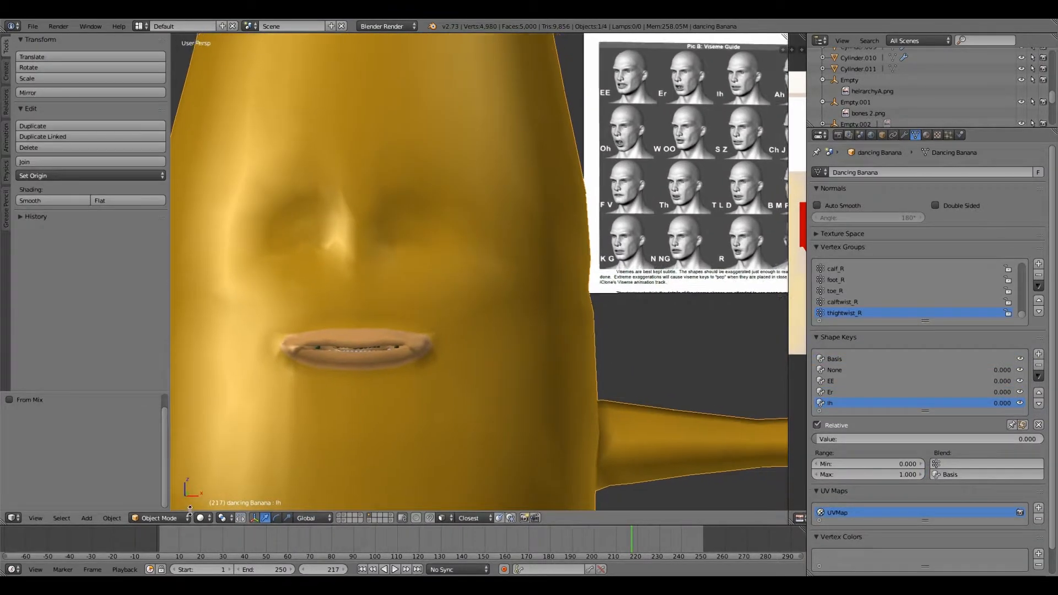
Step: Enter Edit Mode on the Ih shape key, select faces at both mouth corners, and scale them
click(158, 518)
click(156, 494)
right_click(420, 357)
shift+right_click(271, 348)
shift+middle_drag(385, 352, 468, 331)
shift+right_click(478, 335)
shift+right_click(303, 328)
key(s)
click(299, 385)
Step: Select a row of lip faces across the middle of the mouth and move it along Z
scroll(452, 352, up, 2)
right_click(429, 345)
ctrl+right_click(322, 344)
key(g)
key(z)
click(386, 361)
Step: Select lip faces near both mouth corners and move them along Y
right_click(389, 330)
scroll(384, 347, down, 2)
middle_drag(388, 329, 418, 344)
right_click(510, 338)
shift+right_click(505, 319)
shift+right_click(330, 319)
shift+right_click(326, 337)
middle_drag(326, 338, 394, 353)
key(g)
key(y)
click(408, 366)
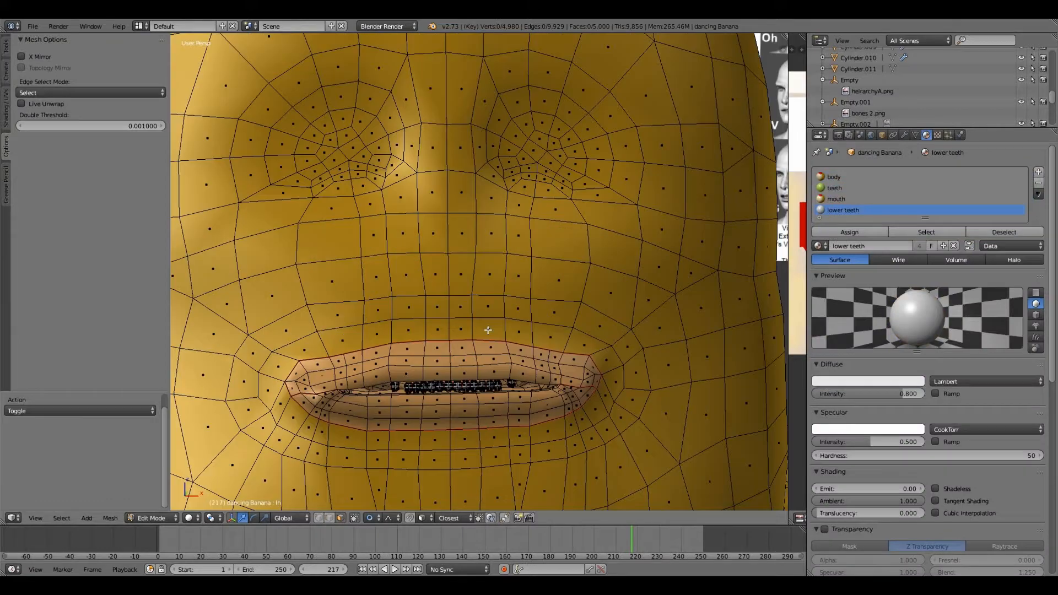
Step: Leave Edit Mode and preview the Ih shape key at full value
shift+middle_drag(455, 312, 455, 218)
scroll(455, 218, down, 2)
drag(455, 218, 455, 222)
click(151, 517)
click(152, 505)
scroll(385, 353, down, 4)
click(915, 134)
drag(843, 438, 1041, 439)
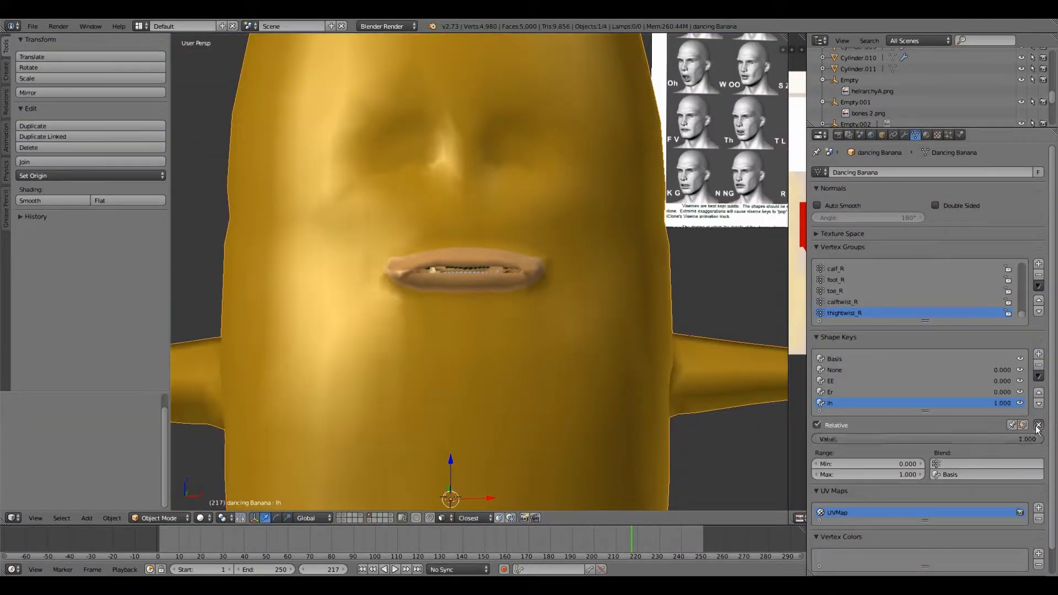
Step: Clear the Ih shape key's value and lower its range minimum
click(1036, 426)
drag(881, 464, 827, 464)
scroll(459, 362, down, 3)
shift+middle_drag(459, 362, 393, 407)
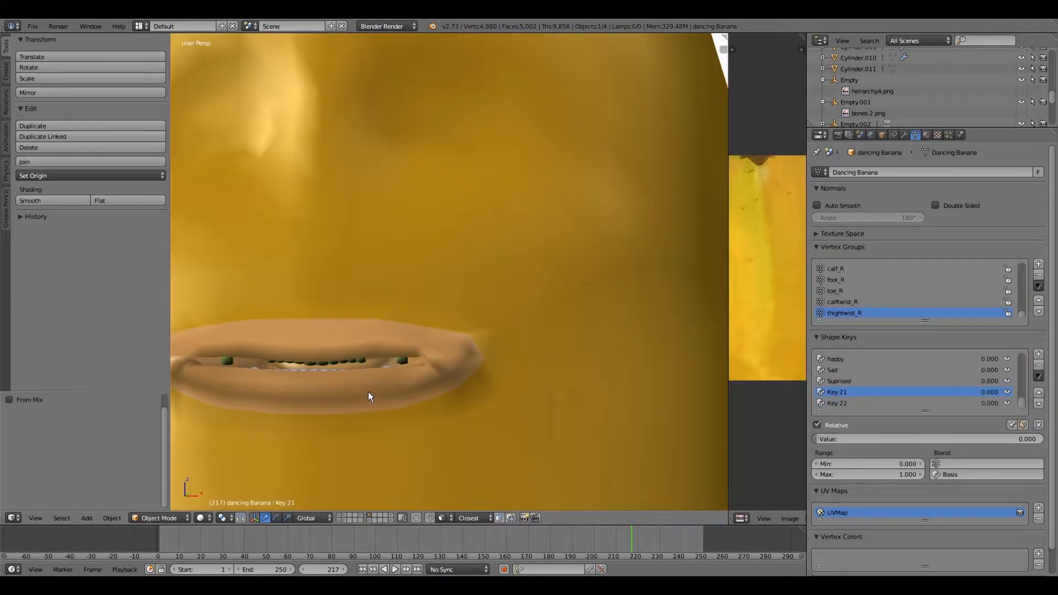
Step: Rename the Key 21 shape key as Angry and enter Edit Mode
shift+middle_drag(368, 392, 440, 329)
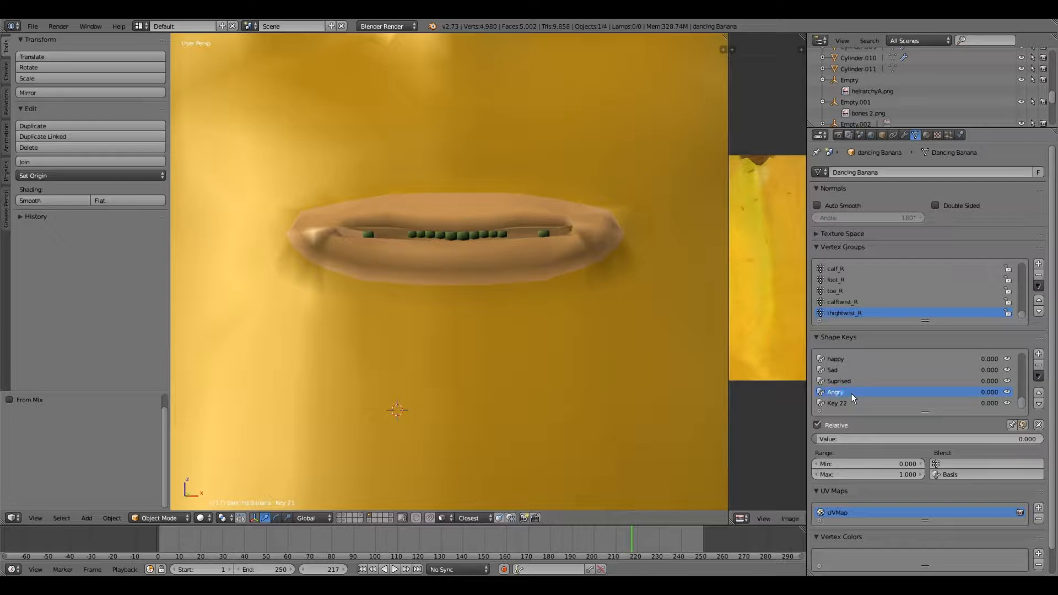
click(146, 519)
click(154, 493)
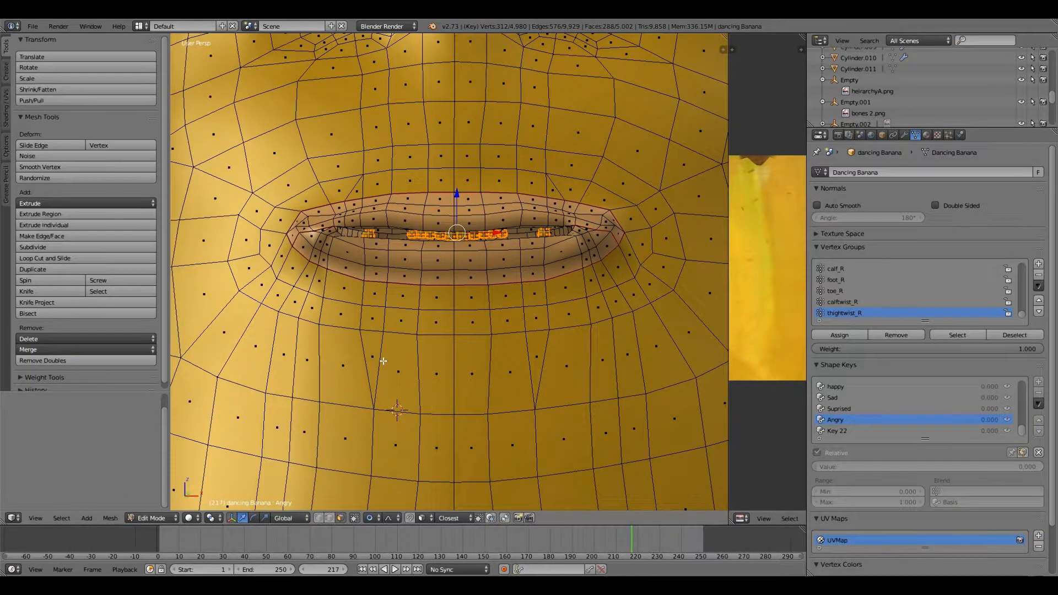
scroll(383, 360, down, 3)
scroll(536, 285, up, 3)
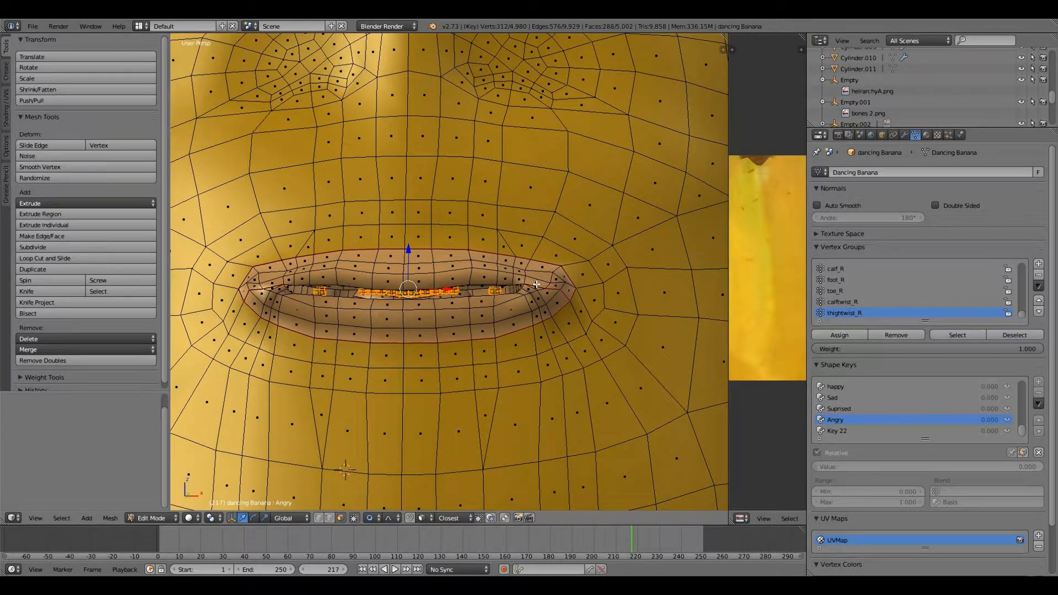
Step: Select the upper-lip faces near both mouth corners and raise them about 0.039 along Z with proportional editing
right_click(536, 284)
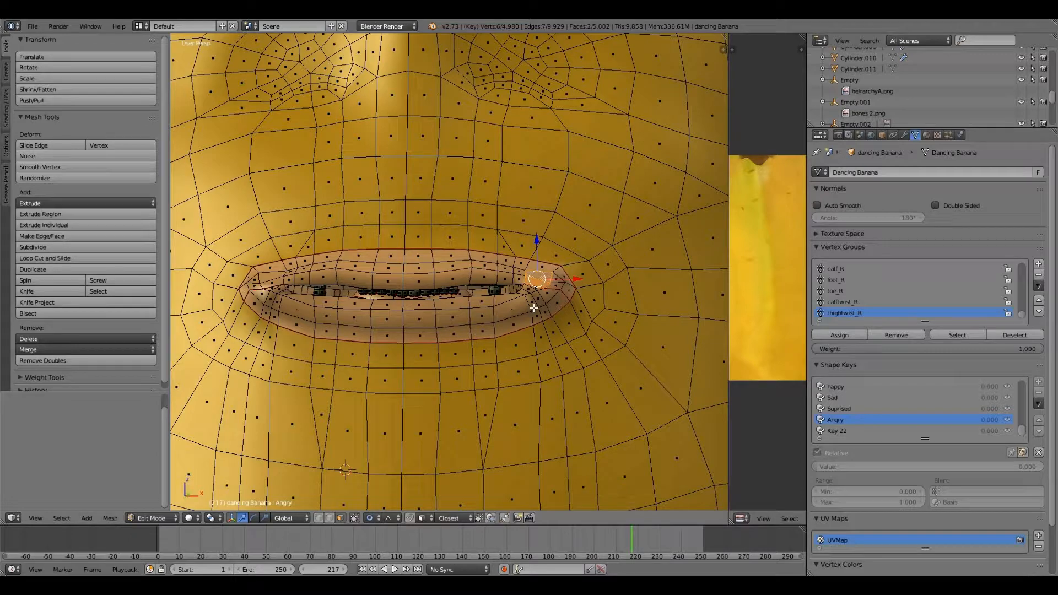
shift+middle_drag(533, 308, 503, 337)
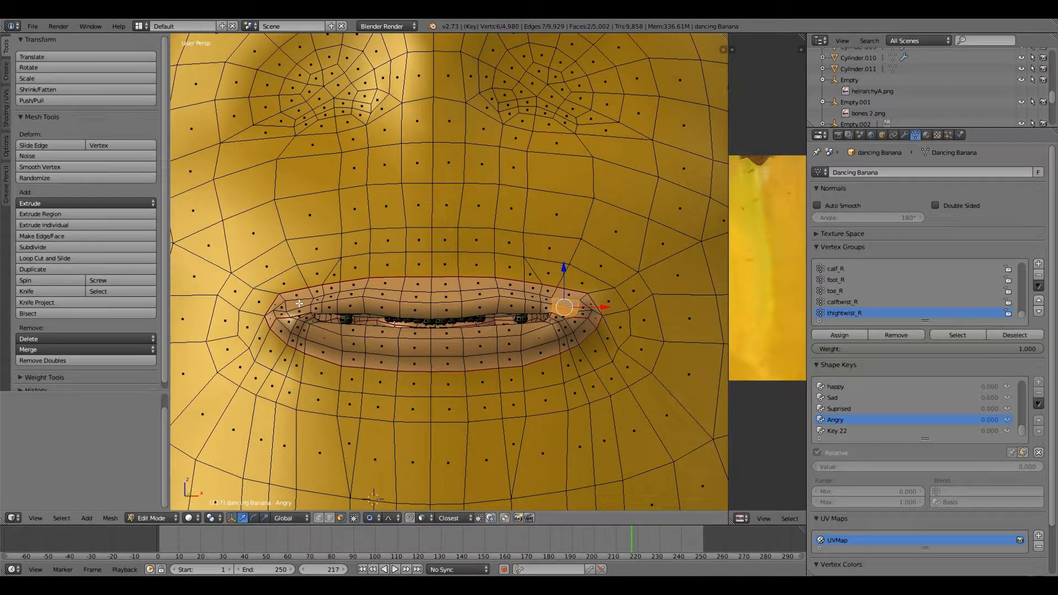
shift+right_click(299, 303)
scroll(437, 257, down, 3)
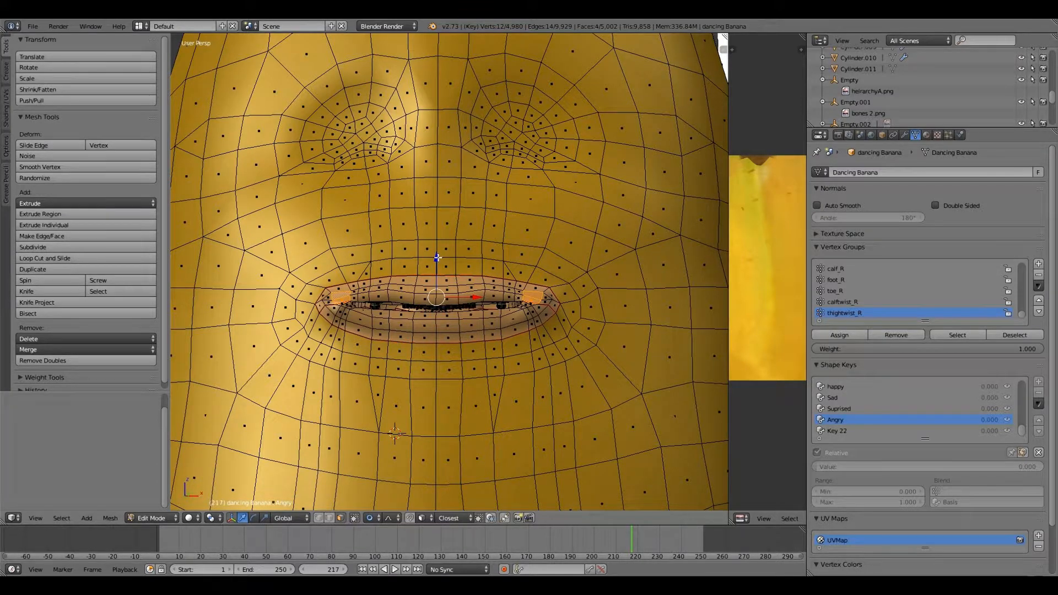
key(g)
scroll(438, 255, up, 8)
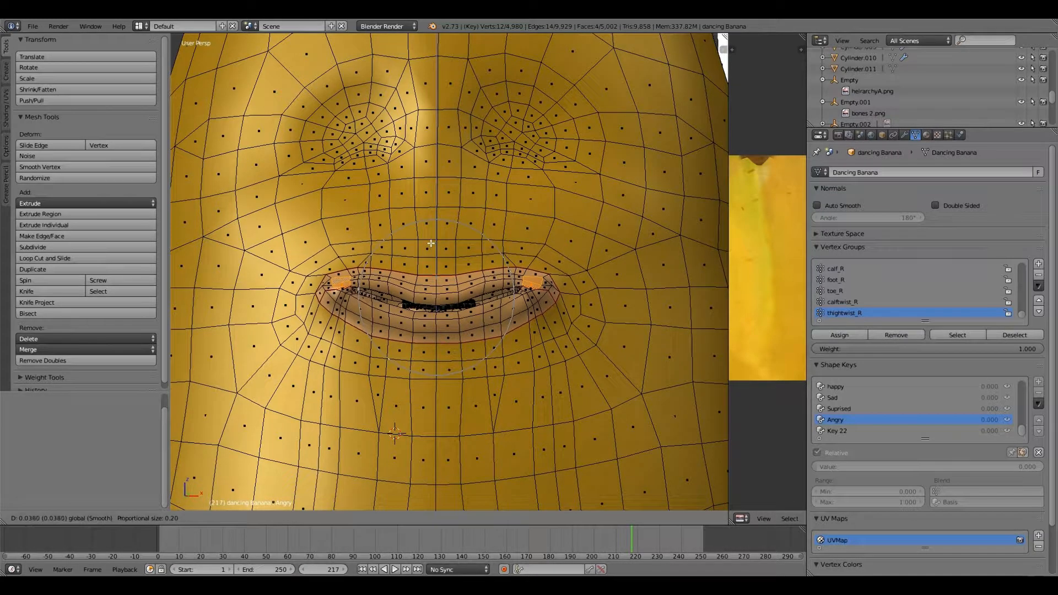
click(433, 249)
Step: Select the middle lower-lip faces and raise them about 0.010 along Z
scroll(463, 319, up, 2)
scroll(464, 319, down, 3)
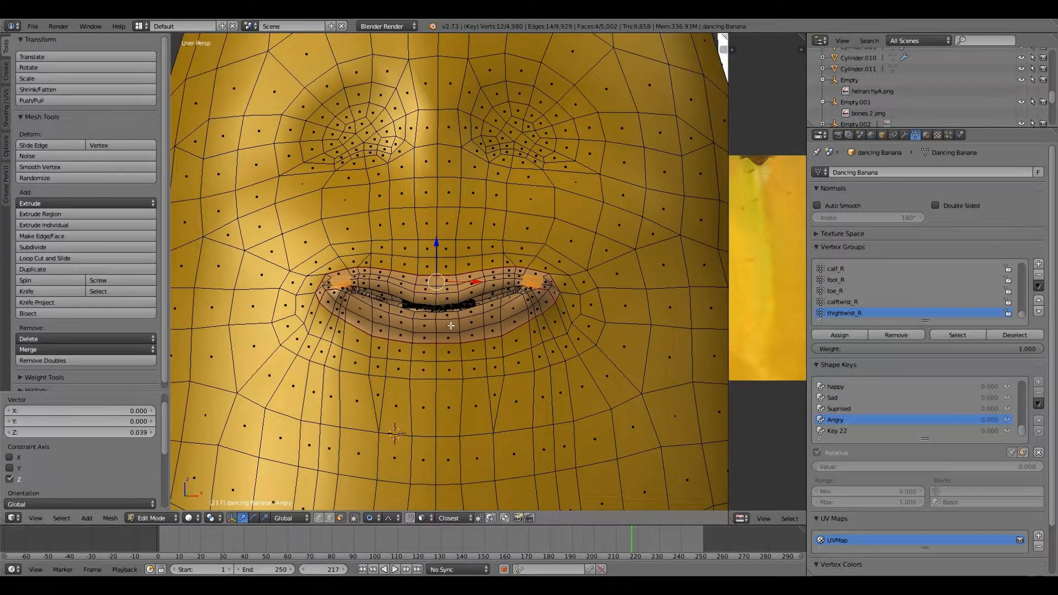
shift+right_click(445, 326)
shift+right_click(425, 326)
shift+right_click(402, 323)
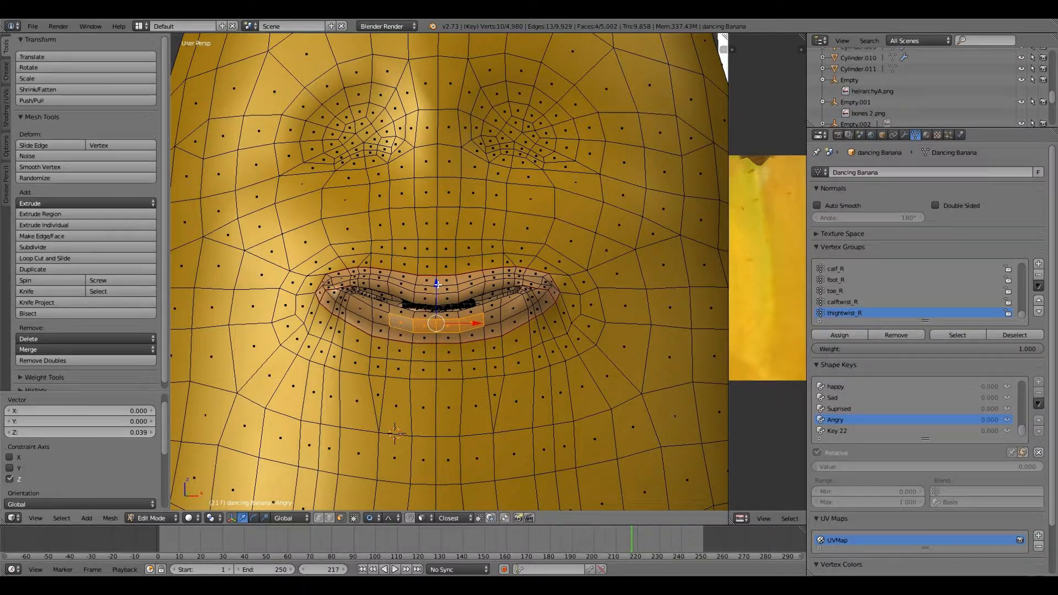
key(g)
key(z)
click(493, 303)
Step: Select lower-lip faces on both sides of the middle and lower them about 0.032 along Z with a smaller proportional radius
right_click(494, 303)
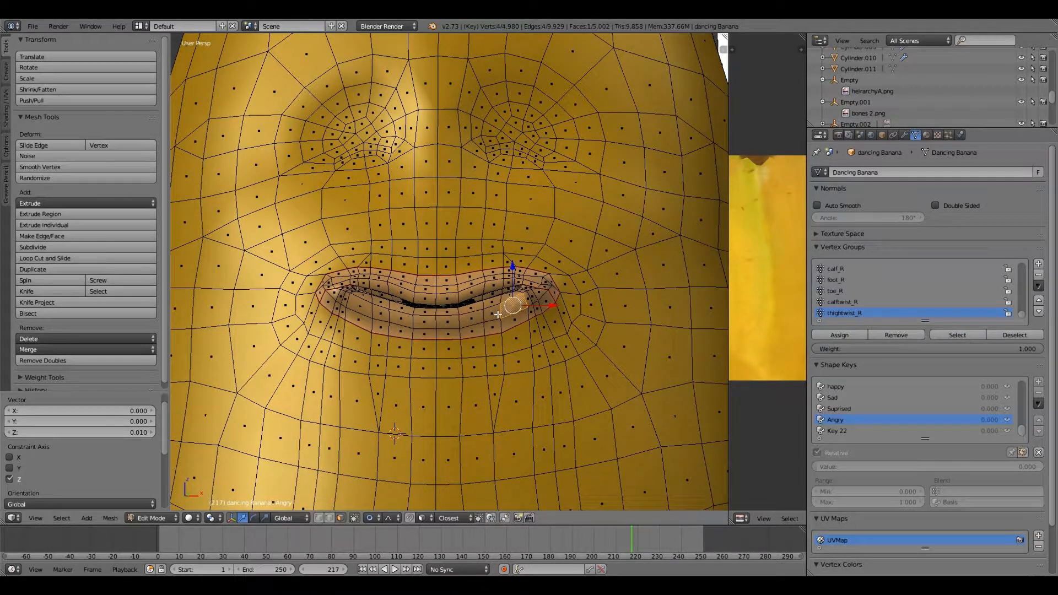
shift+right_click(504, 299)
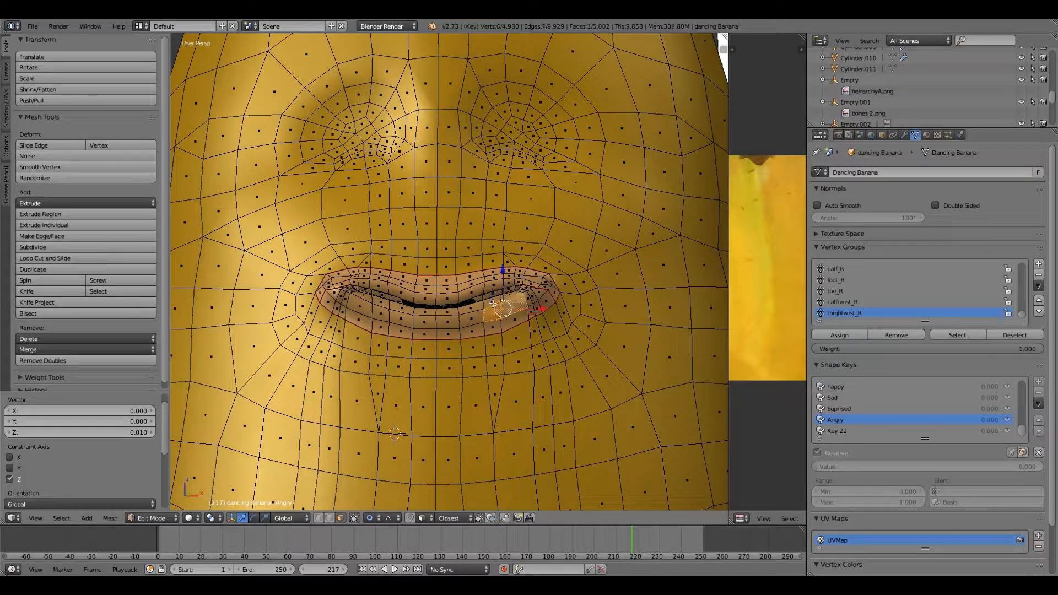
shift+right_click(378, 302)
shift+right_click(361, 296)
shift+right_click(380, 312)
key(g)
key(z)
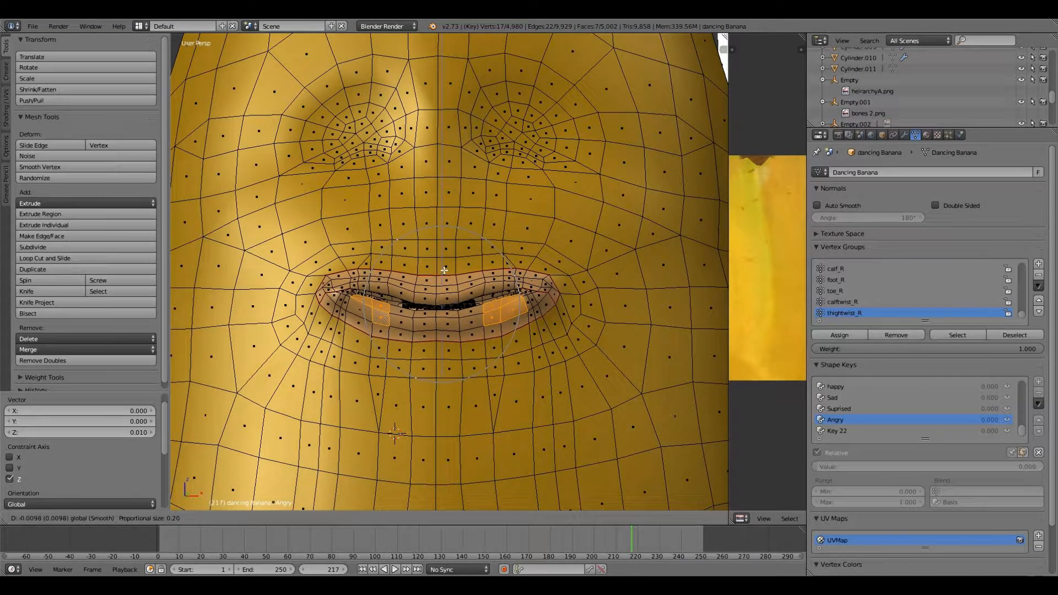
scroll(444, 274, up, 3)
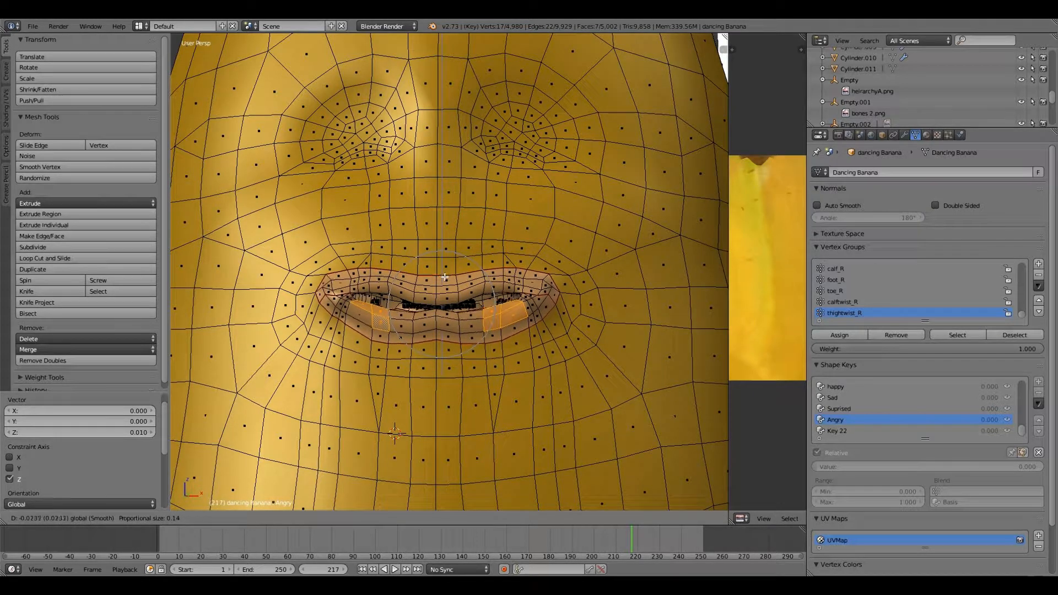
click(444, 280)
Step: Select an upper-lip face and its mirrored counterpart, and raise both about 0.011 along Z
scroll(442, 279, up, 2)
right_click(512, 295)
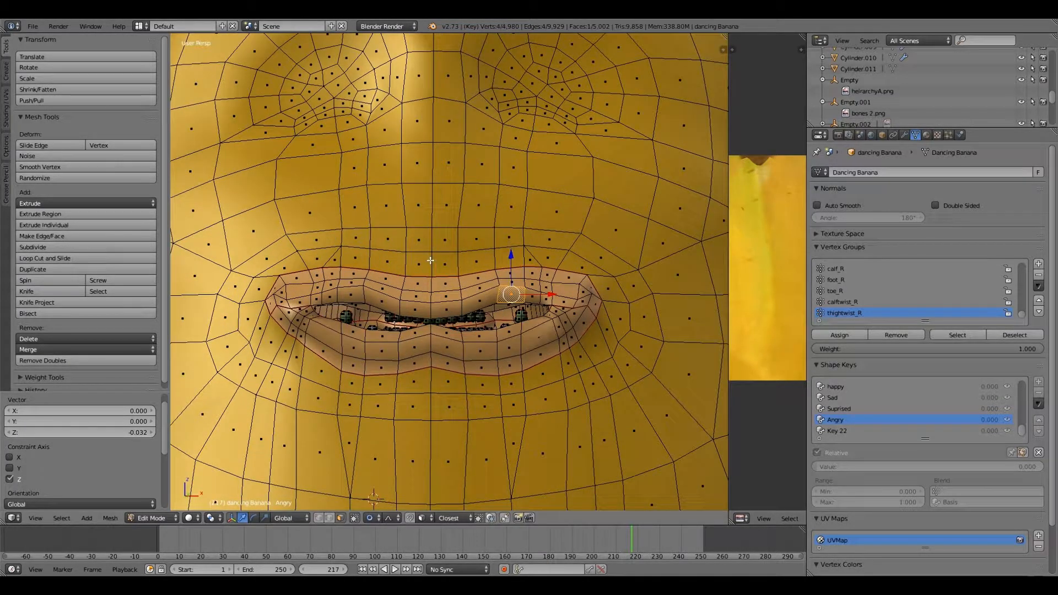
key(ctrl+shift+m)
drag(430, 259, 432, 257)
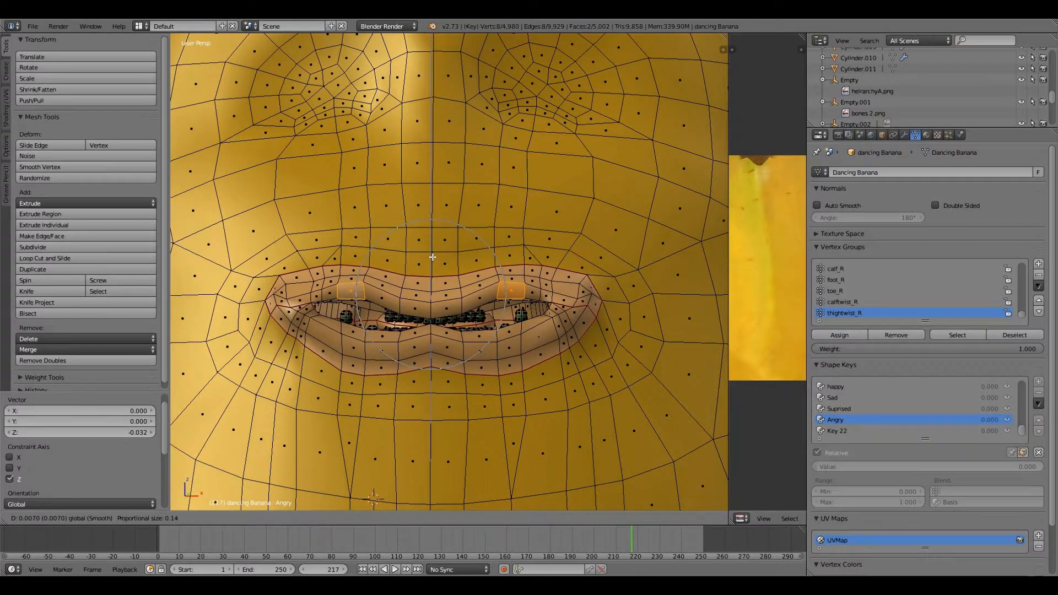
click(433, 256)
Step: Select the cheek faces just outside both mouth corners and try to move them along Y
scroll(590, 366, down, 2)
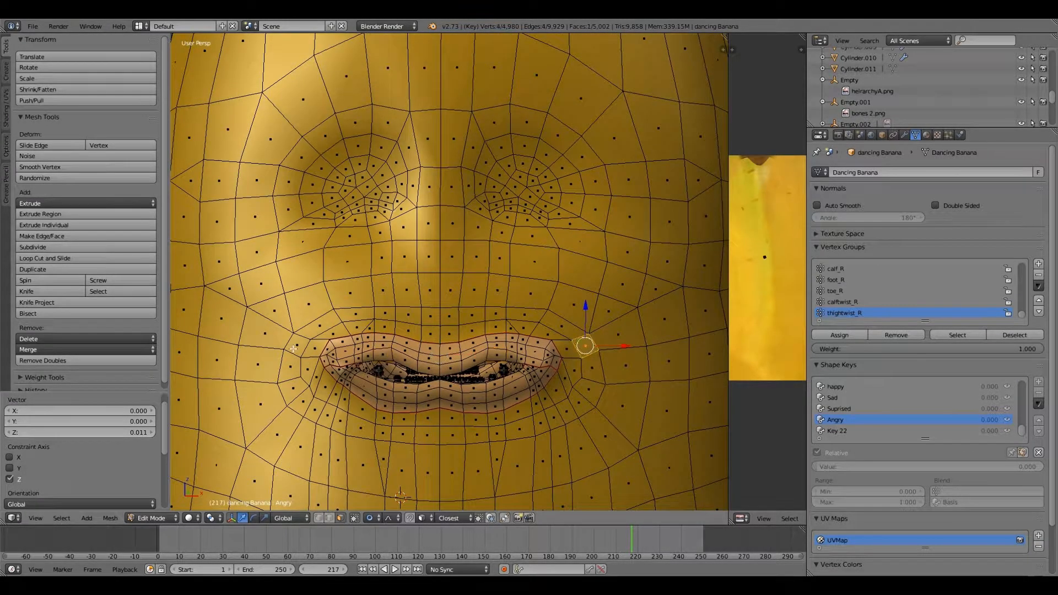
scroll(382, 392, down, 4)
middle_drag(382, 392, 449, 324)
key(g)
key(y)
click(521, 328)
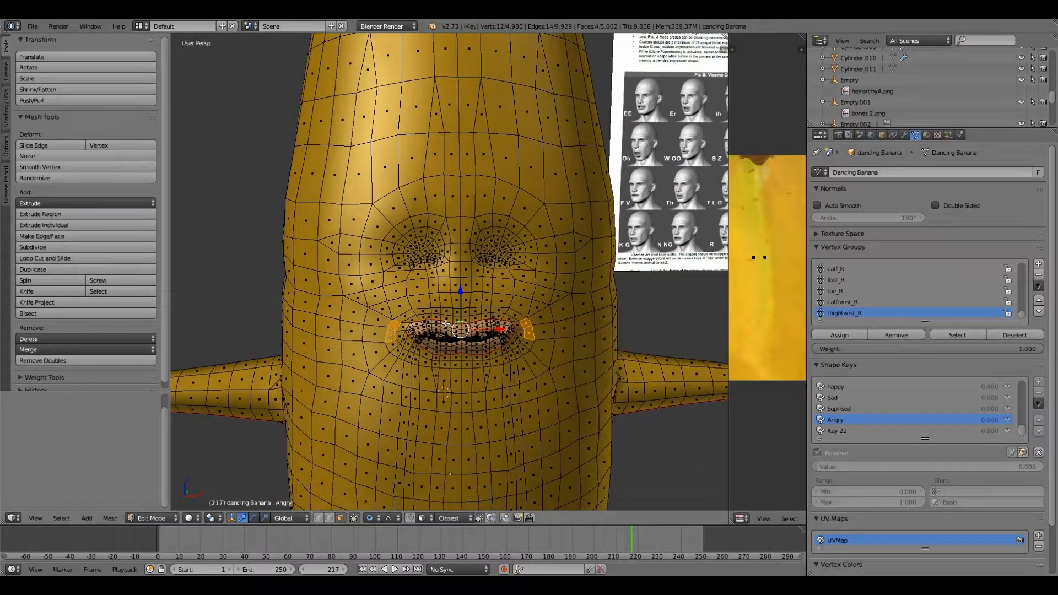
Step: Move the selected cheek faces about -0.033 along Y with a proportional size of about 0.32
scroll(452, 324, up, 2)
middle_drag(458, 325, 525, 367)
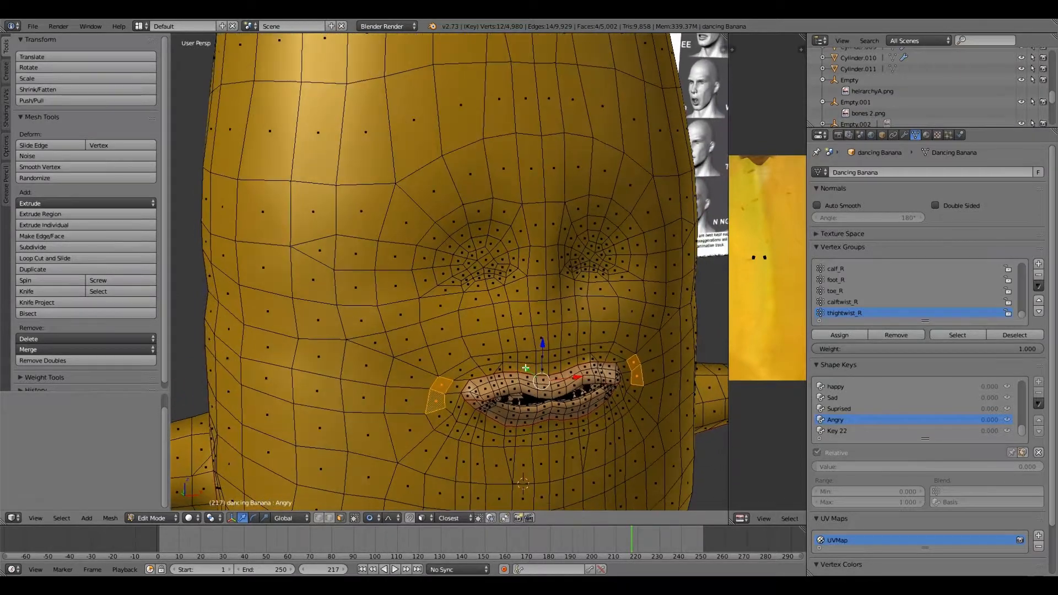
key(g)
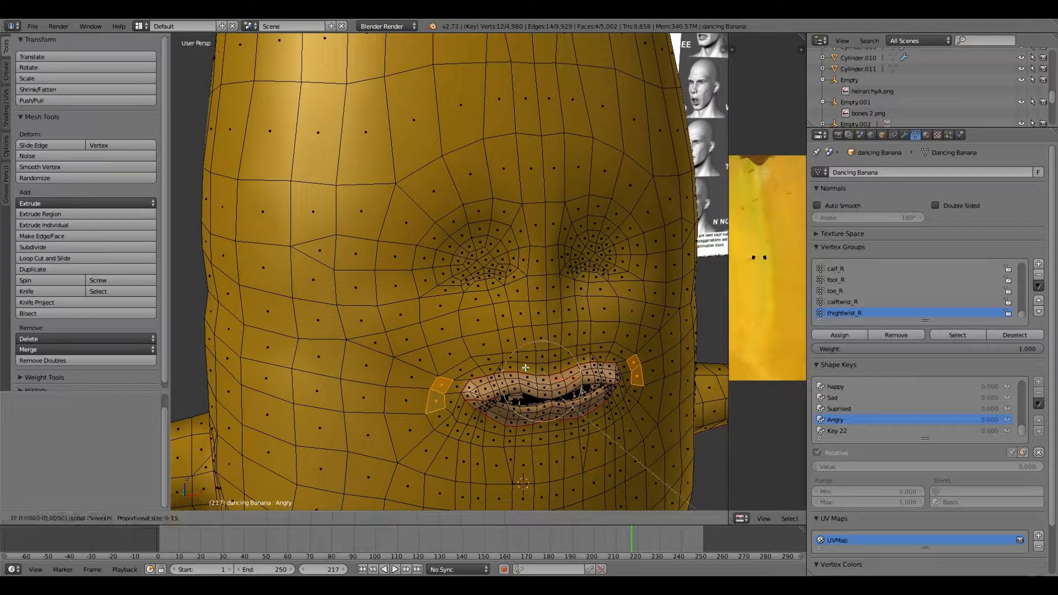
scroll(525, 368, down, 1)
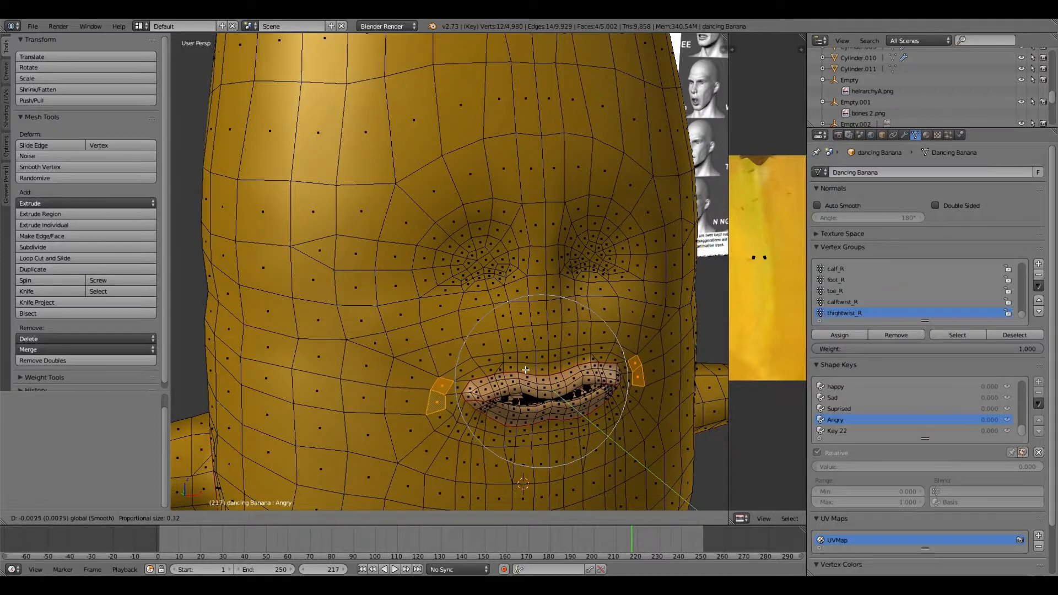
click(508, 365)
Step: Scale the selected cheek faces slightly inward along X
middle_drag(507, 365, 441, 322)
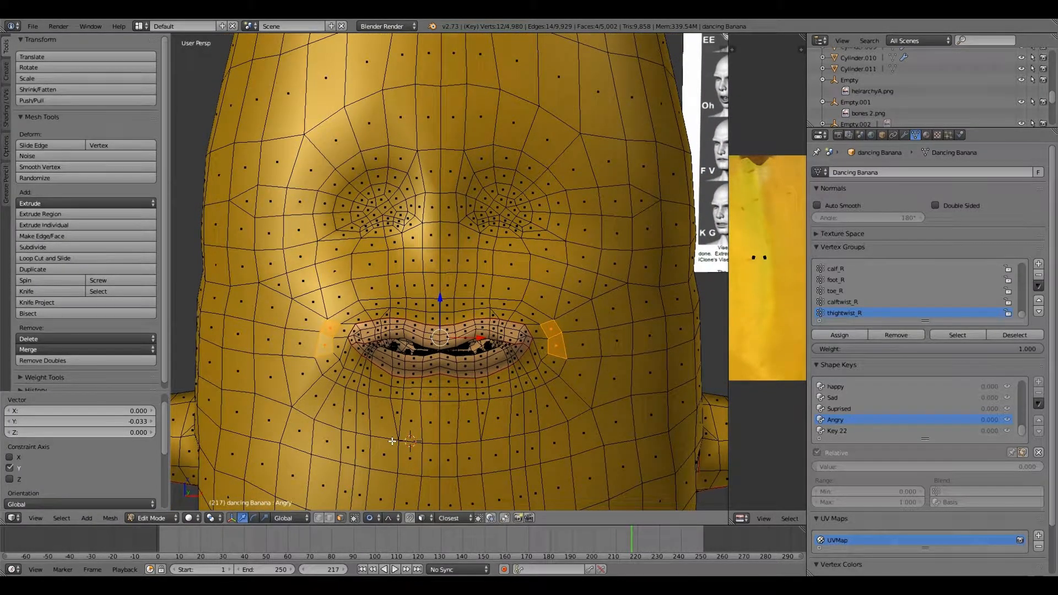
key(s)
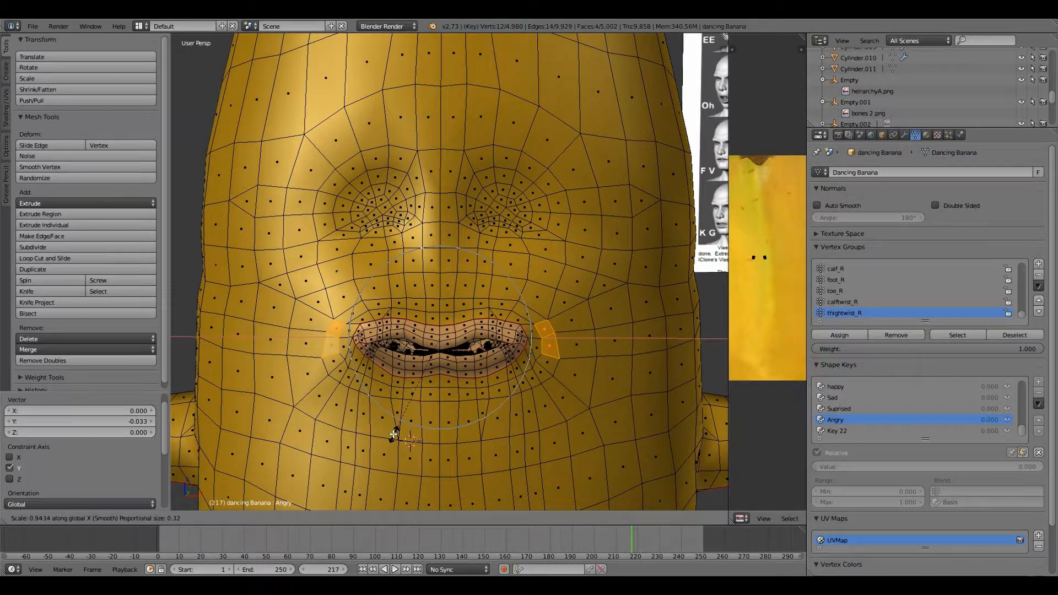
click(394, 437)
Step: Select only the faces assigned to the teeth material and raise them about 0.010 along Z
scroll(336, 406, up, 2)
key(a)
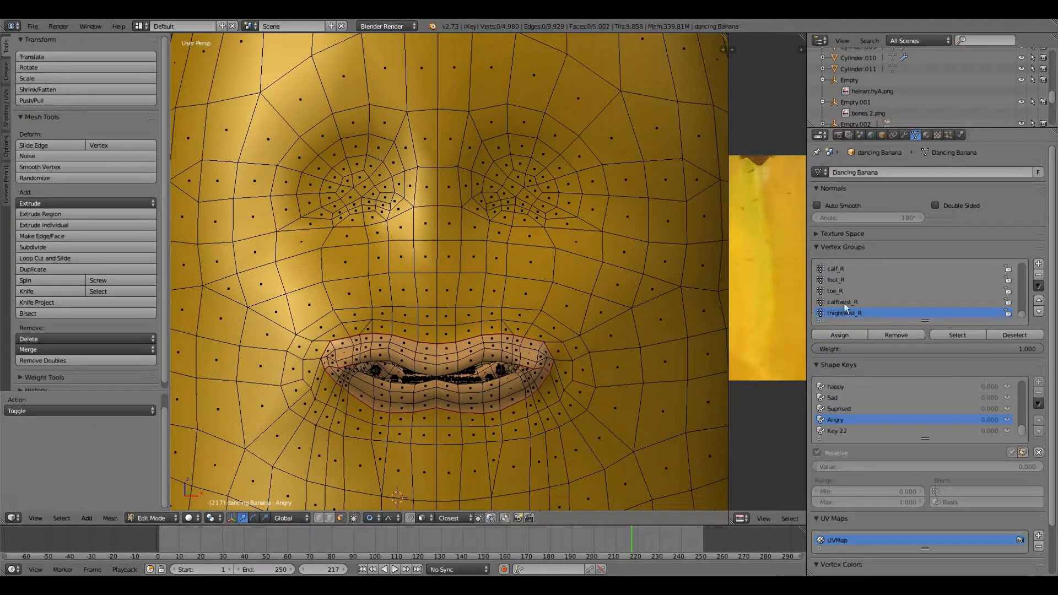
click(926, 135)
click(848, 188)
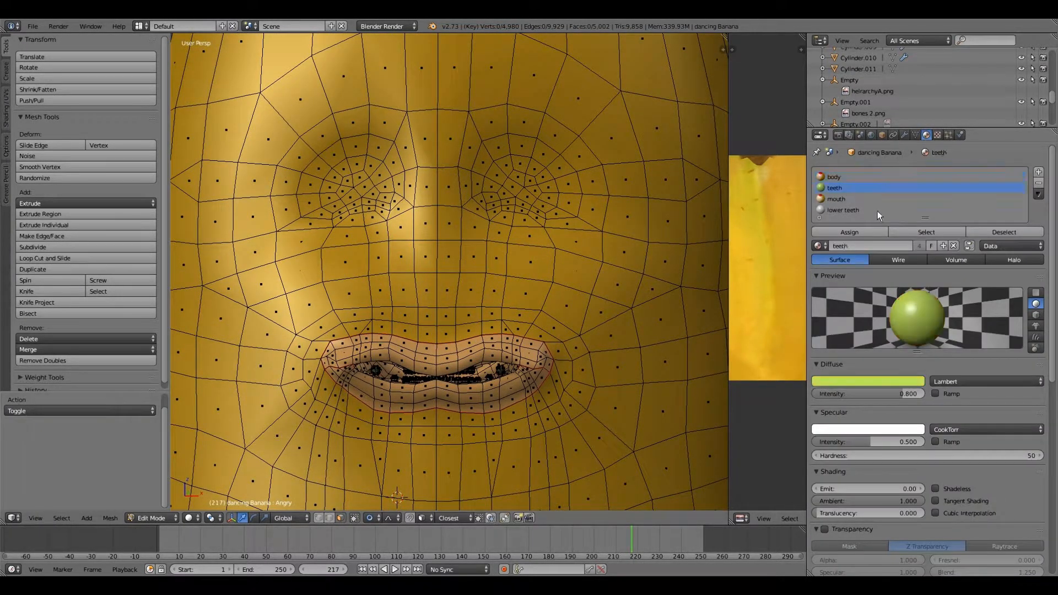
click(898, 233)
middle_drag(439, 324, 439, 274)
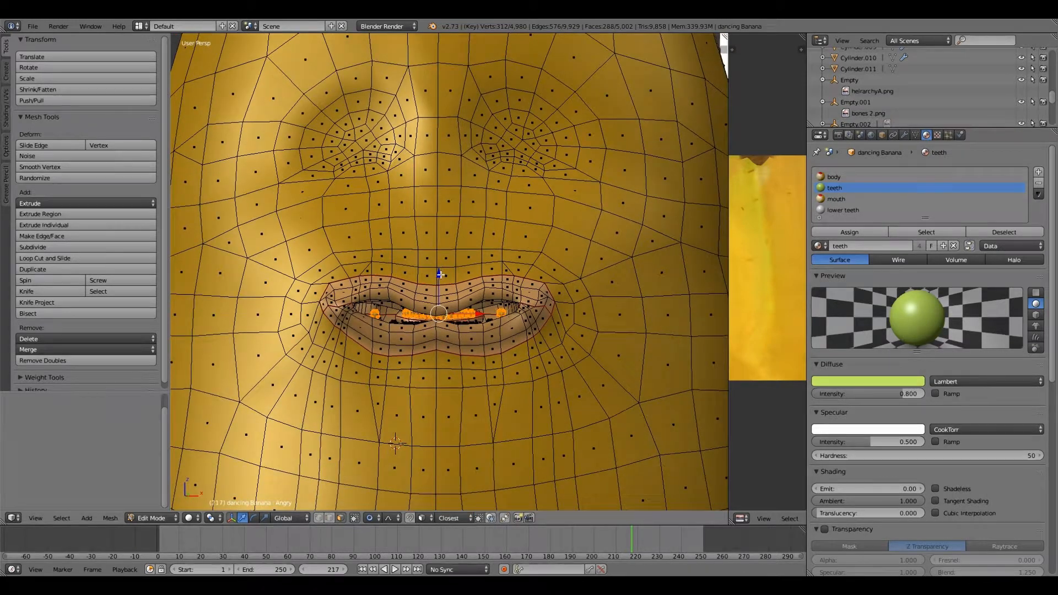
key(g)
click(441, 273)
scroll(347, 331, up, 2)
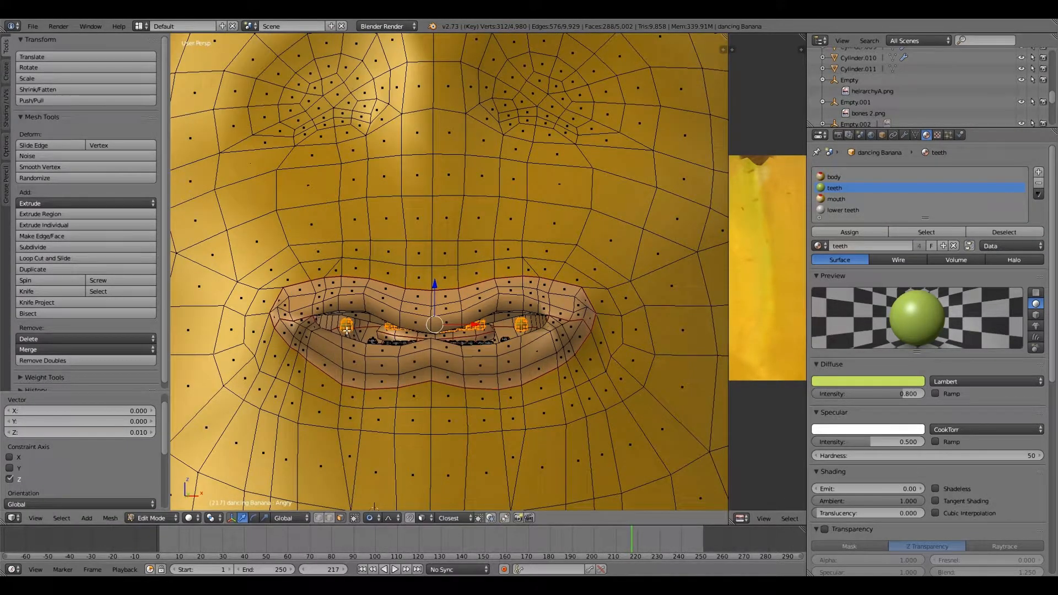
Step: Select the isolated outer upper tooth on each side in turn and raise it slightly along Z
key(ctrl+l)
drag(347, 284, 347, 278)
scroll(347, 278, up, 2)
right_click(553, 348)
key(ctrl+l)
drag(554, 309, 554, 301)
Step: Select all faces with the teeth material and lower them slightly along Z
middle_drag(723, 312, 724, 289)
click(925, 232)
drag(420, 281, 421, 285)
Step: Raise the two outermost upper teeth a little further along Z, selecting each whole tooth separately
right_click(293, 322)
key(ctrl+l)
drag(293, 283, 293, 276)
right_click(544, 324)
key(ctrl+l)
drag(548, 279, 549, 274)
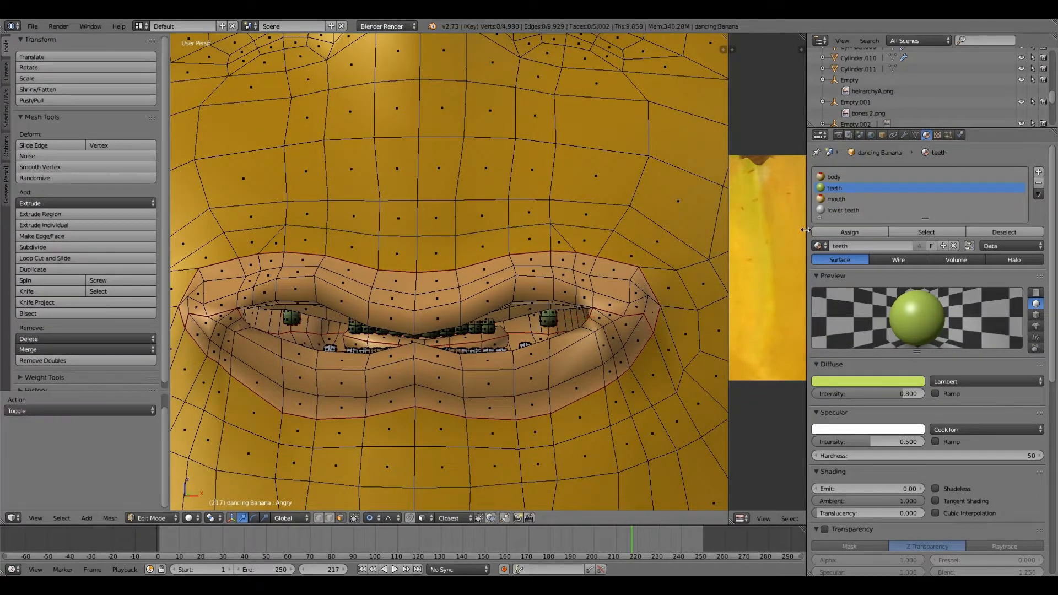
Step: Select all faces with the lower teeth material, raise them slightly along Z and return to Object Mode
click(843, 209)
click(925, 231)
drag(427, 316, 428, 310)
scroll(418, 326, down, 2)
click(151, 518)
click(165, 506)
Step: Return the Angry shape key's value to 0 and create a new shape key named Crazy
click(914, 134)
scroll(355, 319, down, 4)
mouse_move(359, 292)
middle_down()
mouse_move(355, 320)
mouse_move(367, 300)
middle_up()
drag(1033, 440, 815, 441)
key(ctrl+z)
double_click(839, 405)
text(Wraz)
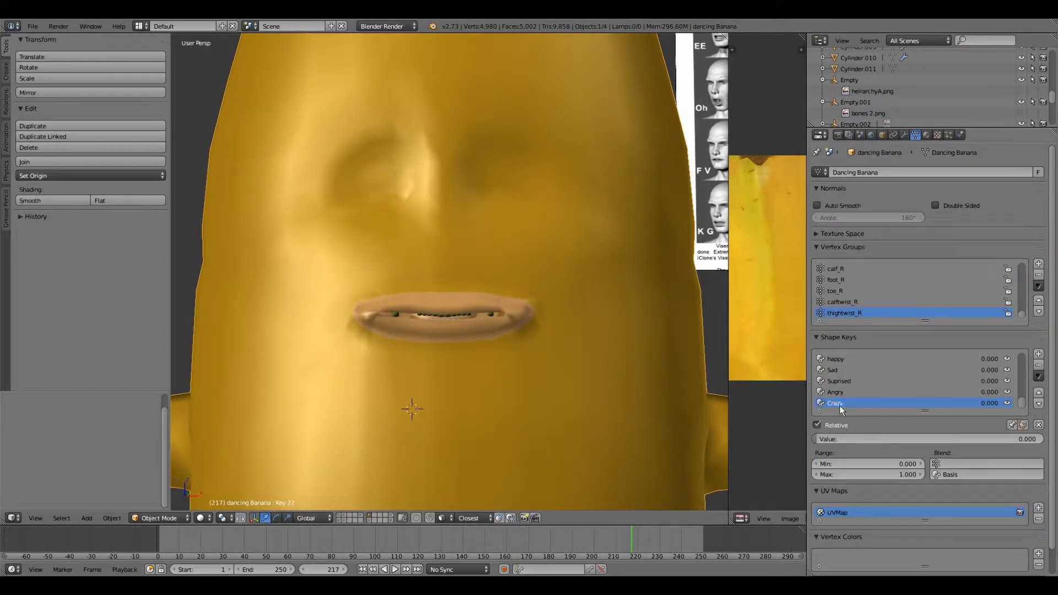
text(y)
key(Return)
Step: Lower the mouth corner on the positive X side by about 0.054 along Z and raise the opposite corner with smooth proportional editing
key(Tab)
scroll(556, 325, up, 1)
right_click(555, 317)
drag(552, 282, 553, 315)
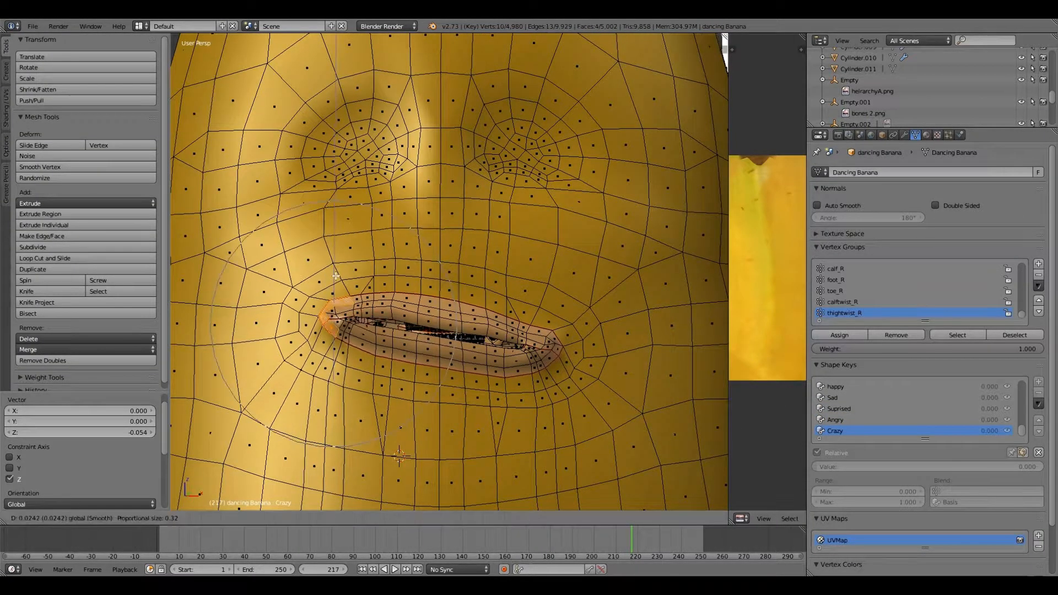
drag(335, 279, 336, 277)
middle_drag(335, 277, 309, 275)
Step: Pull the middle of the lower lip down along Z and lower the raised mouth corner slightly
right_click(440, 335)
drag(441, 300, 441, 322)
right_click(444, 322)
scroll(315, 302, up, 1)
drag(312, 273, 311, 280)
scroll(421, 330, down, 3)
key(a)
Step: Select all faces with the lower teeth material and lower them slightly along Z
click(925, 135)
click(887, 210)
click(911, 232)
drag(422, 287, 424, 298)
Step: Select the whole outermost lower tooth near the lowered mouth corner and lower it 0.010 along Z
scroll(467, 373, up, 5)
shift+middle_drag(467, 373, 441, 307)
right_click(439, 365)
key(ctrl+l)
drag(439, 330, 439, 340)
shift+middle_drag(375, 331, 465, 321)
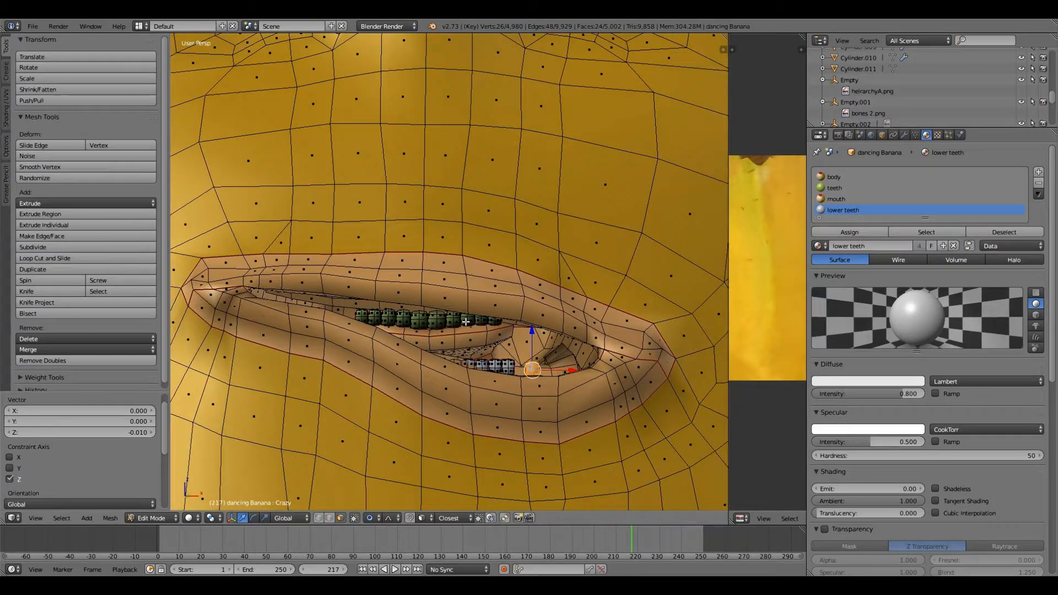
Step: Select all faces with the upper teeth's material and raise them slightly along Z
right_click(466, 322)
click(925, 232)
drag(432, 280, 432, 275)
shift+middle_drag(433, 275, 503, 311)
Step: Raise the isolated outer upper tooth near the raised mouth corner, and lift all faces with the teeth material slightly further along Z
right_click(374, 351)
key(ctrl+l)
drag(374, 314, 374, 307)
shift+middle_drag(469, 356, 370, 305)
click(925, 232)
drag(402, 264, 401, 257)
Step: Preview the Crazy shape key in Object Mode at value 1.000, and clear the shape key values
scroll(402, 264, down, 7)
key(Tab)
click(915, 135)
drag(837, 438, 1041, 439)
scroll(716, 418, up, 1)
click(1037, 425)
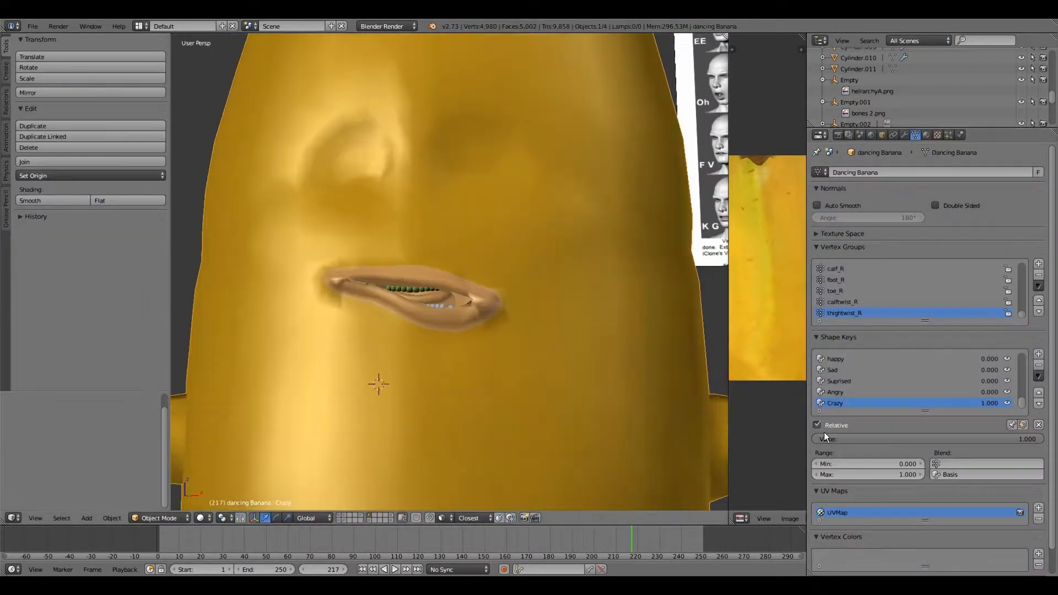
Step: Add a new shape key and name it right lip
scroll(921, 394, up, 18)
click(921, 358)
click(1038, 354)
double_click(848, 404)
key(BackSpace)
Step: Raise the positive X side of the lips and its mouth corner along Z with proportional editing for the right lip shape
click(160, 518)
click(159, 491)
right_click(494, 288)
drag(495, 249, 495, 229)
mouse_move(346, 306)
middle_down()
mouse_move(352, 295)
mouse_move(359, 303)
middle_up()
scroll(592, 298, up, 1)
shift+right_click(589, 293)
drag(562, 242, 564, 224)
scroll(564, 225, down, 1)
Step: Preview the right lip shape key in Object Mode at value 1.000, and clear the shape key values
click(159, 518)
click(162, 505)
drag(837, 439, 1042, 425)
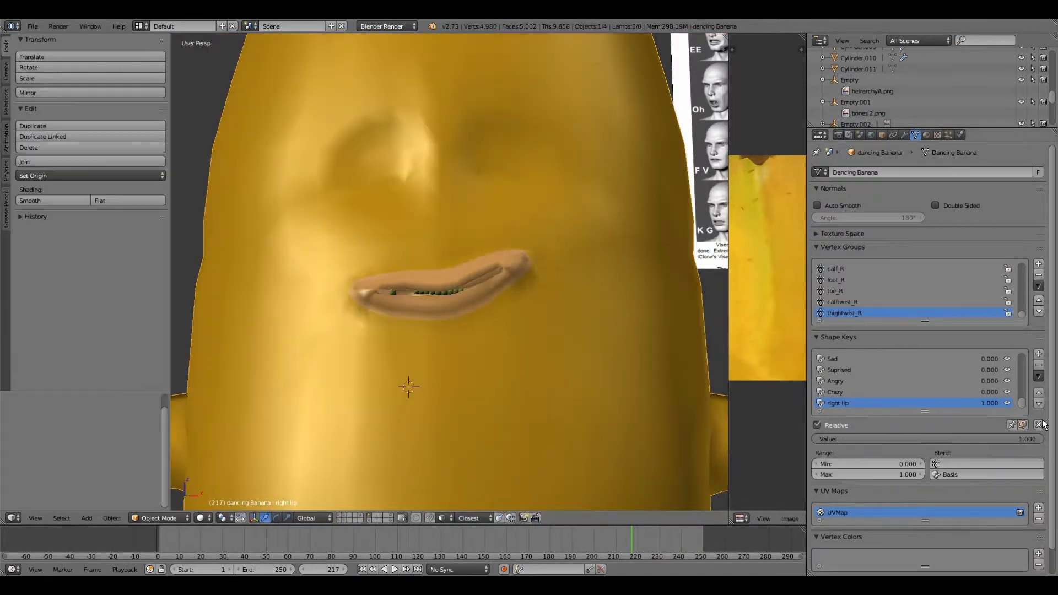
click(1038, 425)
Step: Select the vertices around the raised mouth corner and cheek and smooth them
scroll(552, 296, up, 2)
key(Tab)
drag(519, 229, 634, 341)
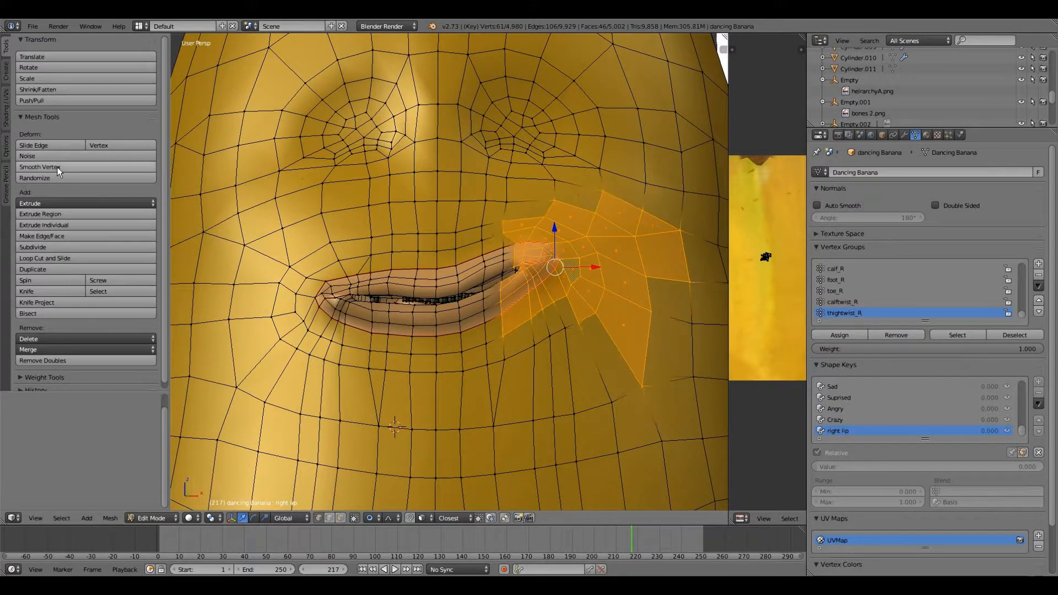
click(56, 167)
Step: Preview the smoothed right lip shape key at full value, and set its range minimum to -1.000 to test negative values
key(Tab)
drag(837, 439, 1041, 439)
click(1038, 425)
drag(881, 463, 815, 463)
drag(1022, 439, 915, 439)
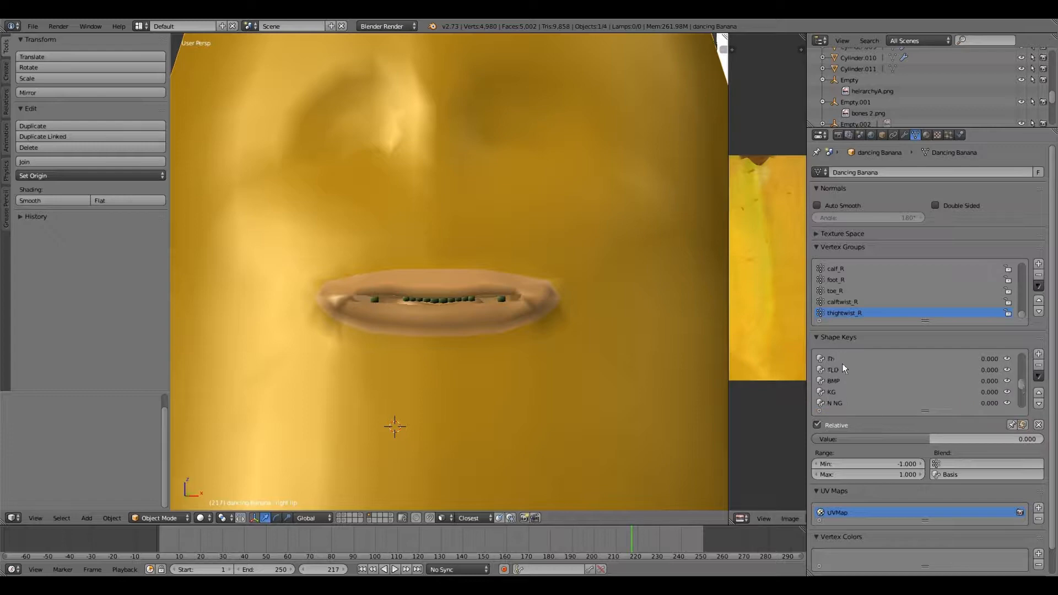
Step: Name the next new shape key rightlip down
click(834, 403)
text(rightlip down)
key(Return)
Step: Pull the positive X mouth corner down with proportional editing and select several faces around that corner
key(Tab)
drag(554, 254, 533, 282)
right_click(551, 272)
shift+right_click(655, 227)
shift+right_click(664, 259)
shift+right_click(624, 339)
Step: Raise the middle of the upper lip slightly and lower the lip near the dropped mouth corner along Z
scroll(441, 321, up, 2)
right_click(447, 300)
drag(446, 280, 446, 274)
right_click(585, 333)
drag(585, 306, 586, 315)
scroll(585, 315, up, 2)
key(a)
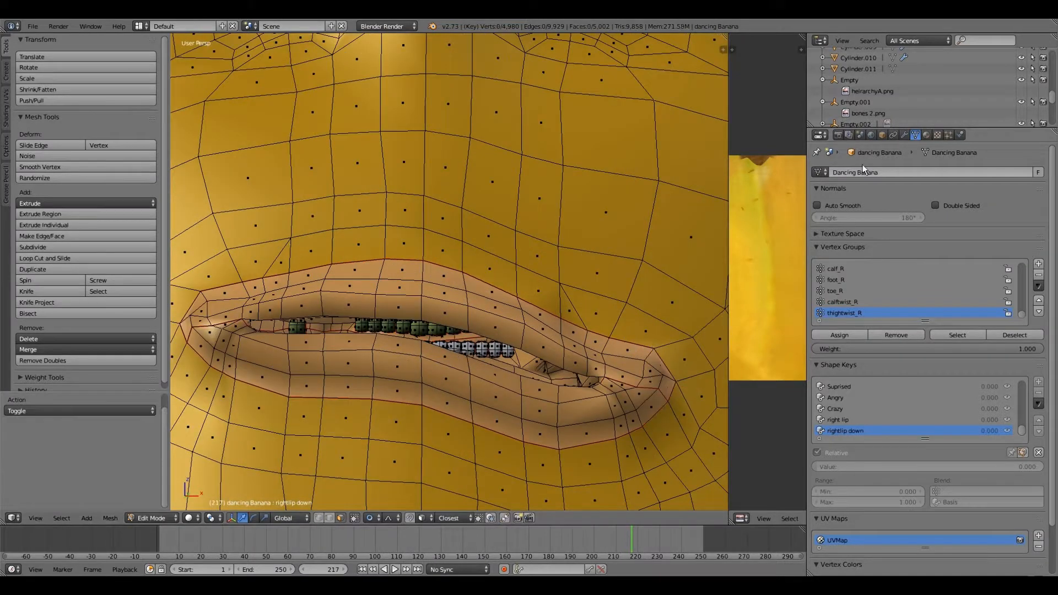
Step: Select the faces assigned to the lower teeth material and lower them slightly along Z
click(926, 135)
click(926, 232)
drag(433, 308, 433, 318)
Step: Lower the outermost lower teeth near the dropped mouth corner slightly along Z, selecting each whole tooth separately
right_click(527, 357)
key(ctrl+l)
drag(532, 321, 508, 322)
right_click(507, 357)
key(ctrl+l)
scroll(496, 355, up, 3)
scroll(496, 355, down, 3)
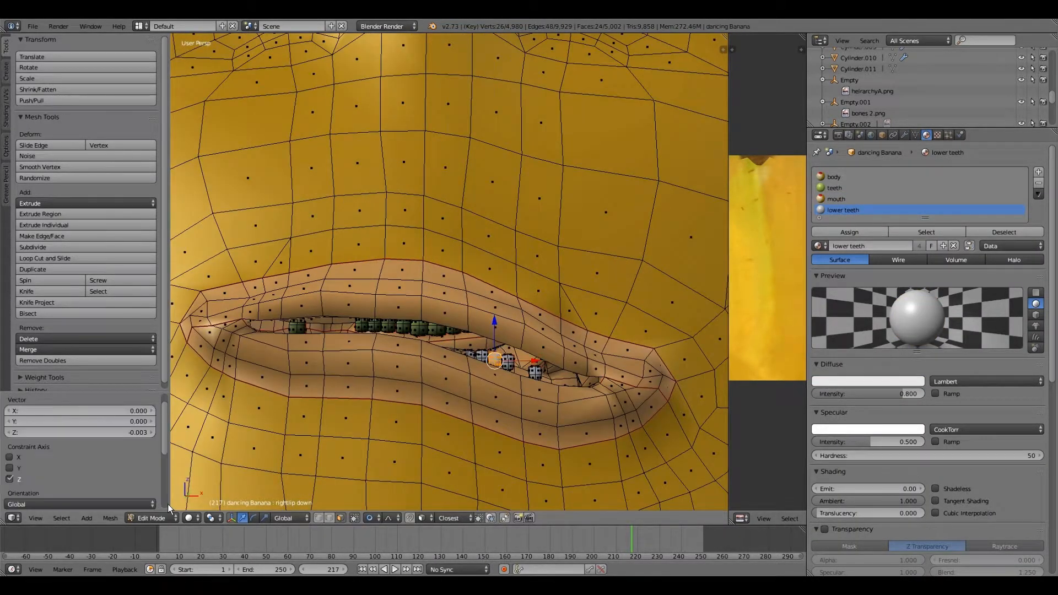
Step: Check the rightlip down shape key's value in Object Mode and return to editing the mesh
click(152, 518)
click(153, 504)
click(914, 135)
mouse_move(832, 439)
mouse_down()
mouse_move(1040, 439)
mouse_move(832, 439)
mouse_up()
click(925, 135)
click(152, 517)
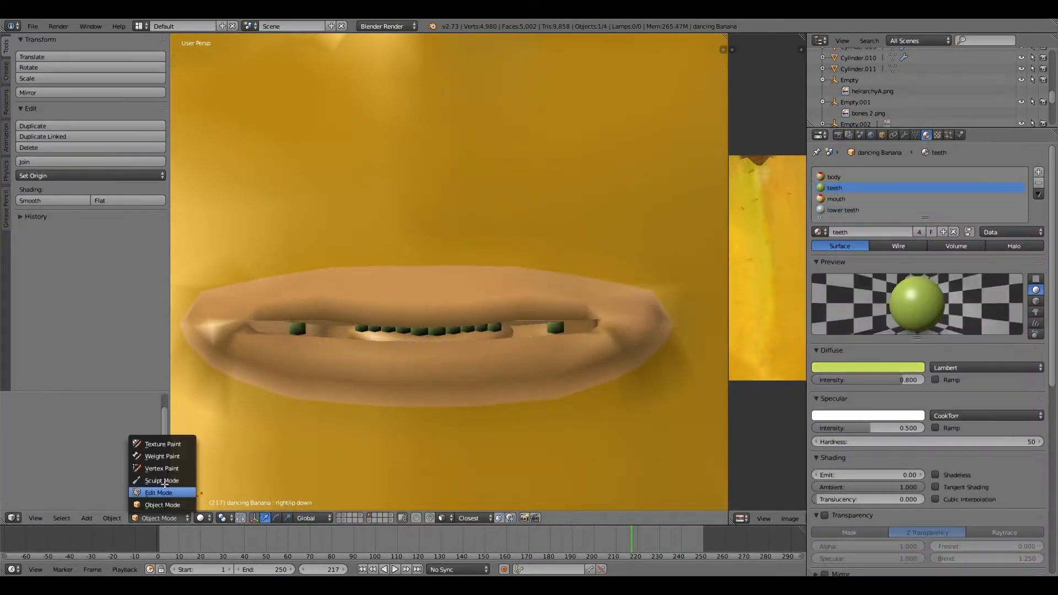
click(148, 489)
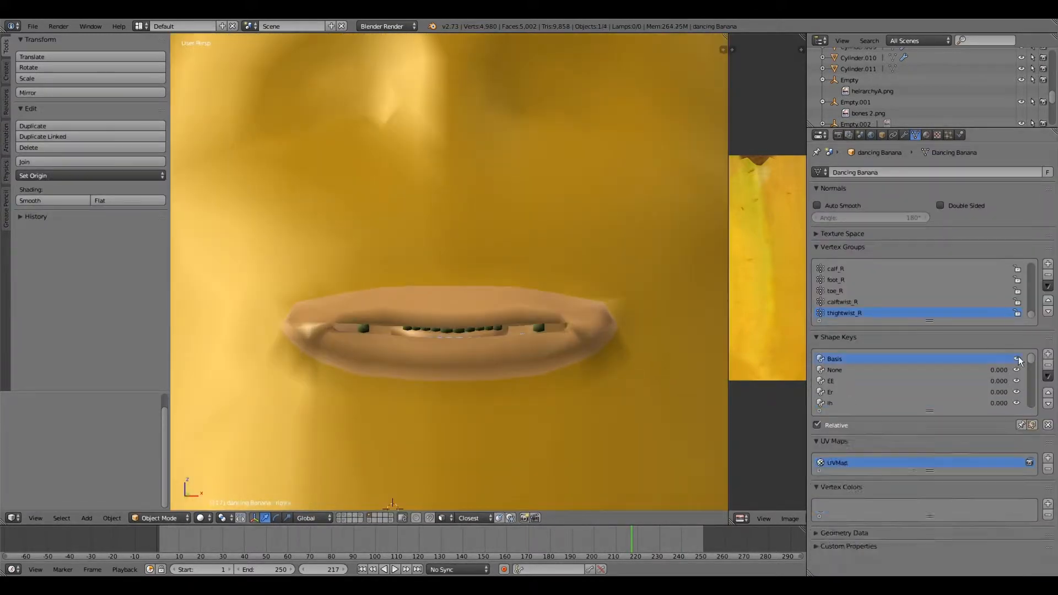
Step: Rename the shape key below rightlip down as left lip, and raise the negative X mouth corner and its nearby lip along Z
double_click(842, 392)
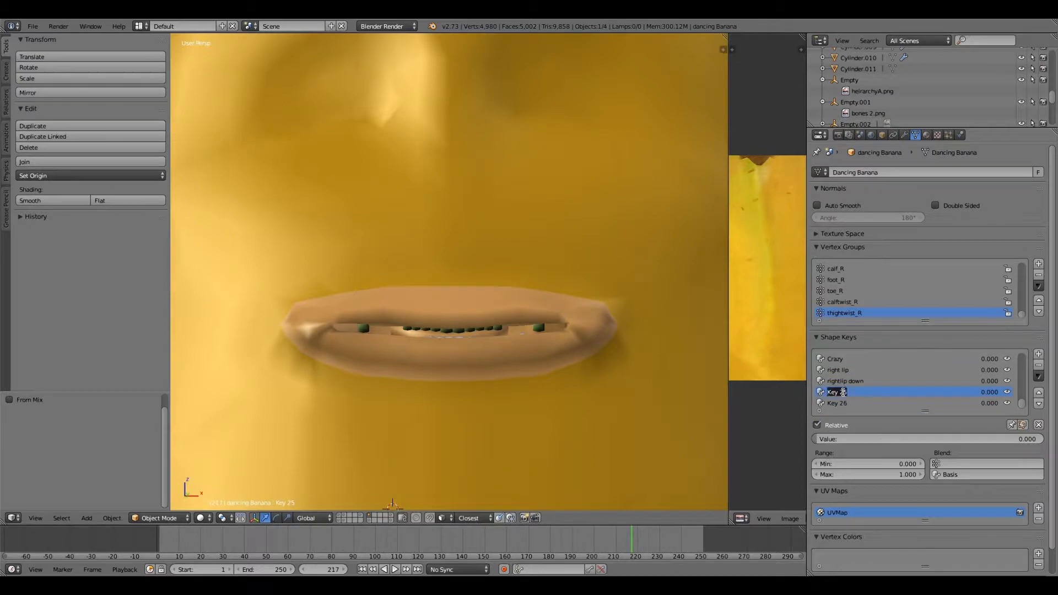
key(Tab)
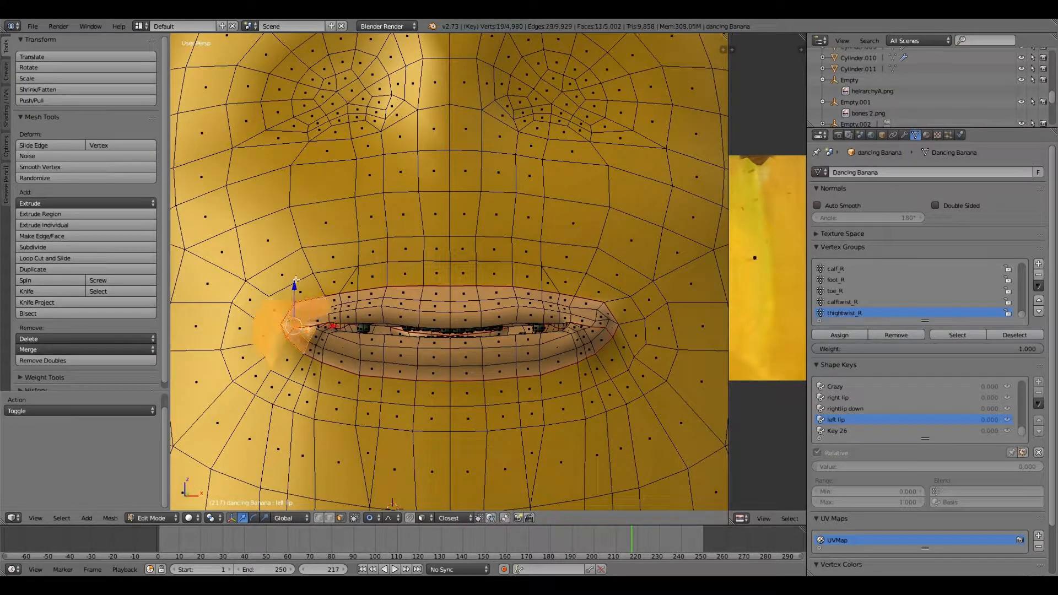
drag(295, 280, 308, 277)
right_drag(342, 320, 342, 308)
key(a)
Step: Select all faces with the teeth material and raise them slightly along Z
scroll(449, 336, up, 2)
click(926, 135)
click(877, 189)
click(926, 231)
drag(454, 312, 453, 307)
middle_drag(451, 339, 449, 293)
Step: Select the linked faces covering the teeth and hide them to expose the upper teeth
right_click(371, 276)
scroll(381, 427, up, 1)
middle_drag(380, 428, 429, 419)
scroll(427, 397, down, 1)
right_click(441, 382)
key(l)
key(h)
scroll(441, 382, down, 2)
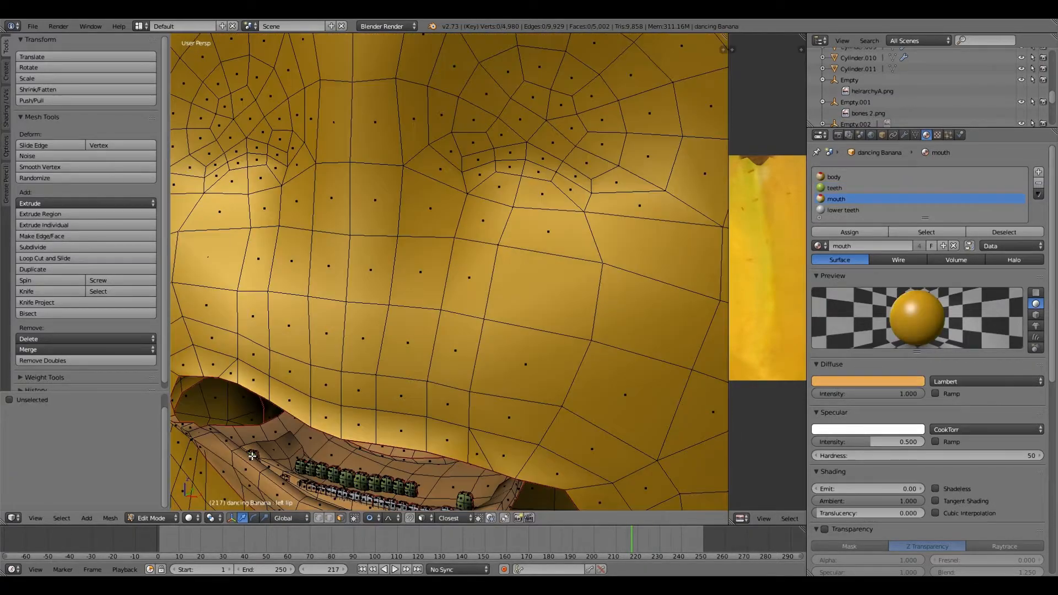
Step: Select the isolated outer upper tooth by growing the selection three times, raise it along Z and reveal the hidden faces
right_click(262, 452)
key(ctrl+KP_Add)
key(ctrl+KP_Add)
key(ctrl+KP_Add)
scroll(284, 423, down, 1)
middle_drag(262, 452, 339, 369)
key(alt+h)
key(ctrl+z)
drag(356, 181, 356, 157)
key(alt+h)
Step: Reselect the outer upper tooth near the raised corner by growing the selection, and raise it about 0.004 along Z
middle_drag(325, 138, 304, 155)
scroll(304, 155, up, 1)
right_click(303, 155)
key(ctrl+KP_Add)
key(ctrl+KP_Add)
key(ctrl+KP_Add)
drag(297, 106, 298, 96)
scroll(297, 97, down, 5)
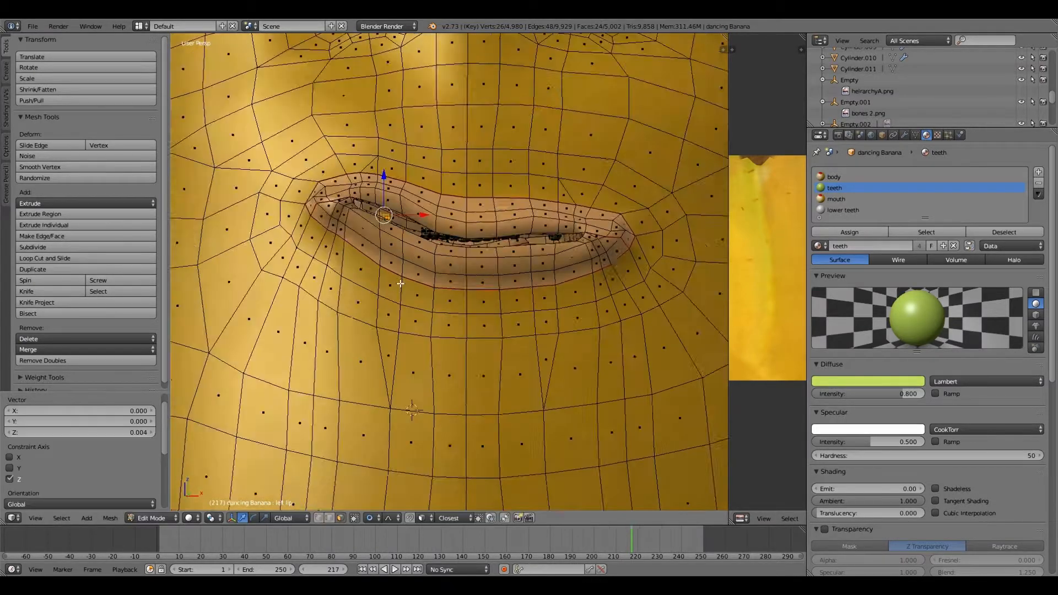
Step: Select the faces with the lower teeth material, return to Object Mode and preview the left lip shape key at value 1.000
shift+middle_drag(446, 290, 365, 256)
key(a)
click(842, 209)
click(924, 232)
key(Tab)
click(915, 135)
drag(892, 439, 1040, 439)
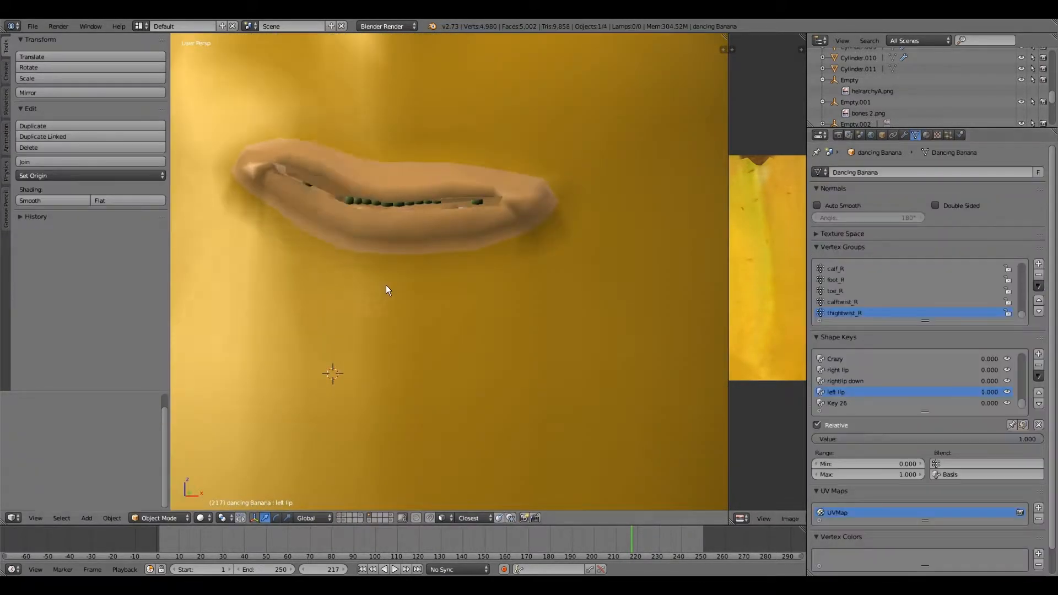
Step: Reset the left lip shape key's value to 0.000 and rename the Key 26 shape key as left lip down
scroll(386, 285, down, 3)
click(1036, 425)
drag(927, 439, 816, 439)
click(837, 403)
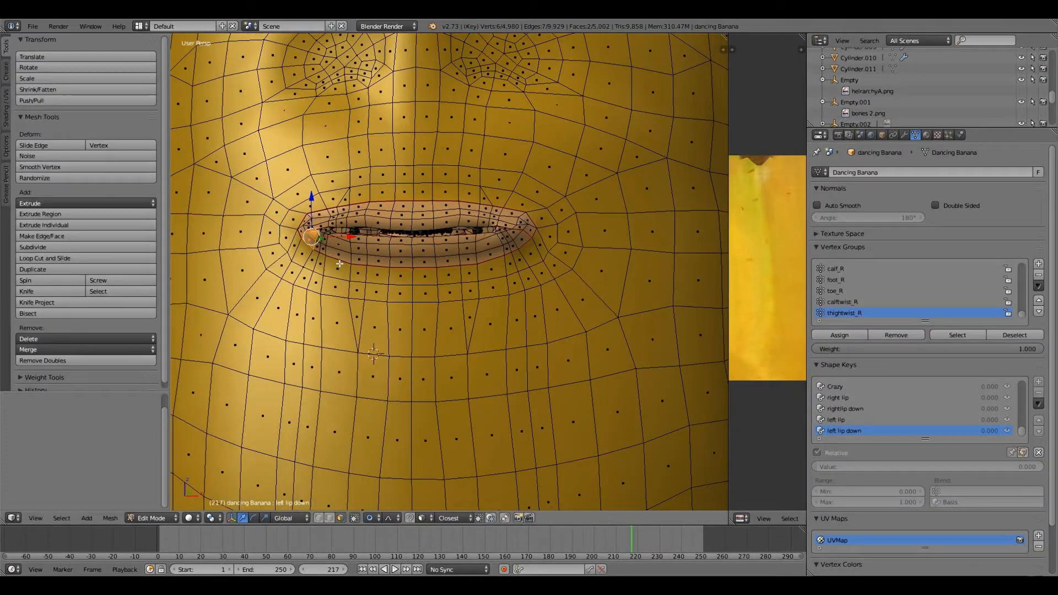
Step: Move the selected lip corner and then the neighbouring mouth mesh downward in the left lip down shape key
scroll(378, 266, up, 2)
drag(382, 239, 381, 276)
shift+middle_drag(433, 306, 430, 299)
right_click(431, 301)
drag(424, 260, 423, 273)
scroll(424, 273, up, 4)
Step: Clear the selection, select the geometry assigned to the lower teeth material, and move it down along Z
key(a)
click(926, 134)
click(926, 232)
drag(527, 251, 525, 281)
Step: Select a single tooth near the lip corner by growing the selection, and move it -0.013 along Z
scroll(525, 281, up, 3)
shift+middle_drag(525, 281, 576, 179)
right_click(468, 223)
key(ctrl+KP_Add)
key(ctrl+KP_Add)
drag(469, 184, 469, 196)
scroll(469, 196, down, 4)
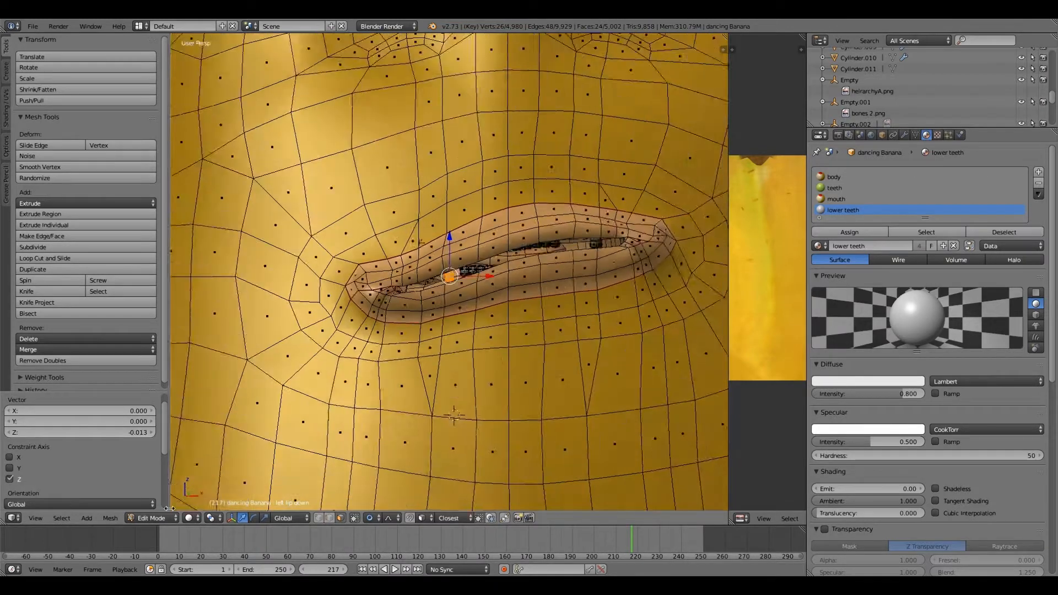
Step: Switch to Object Mode and preview the left lip down shape key by sliding its value up and back down
scroll(449, 272, up, 2)
click(151, 517)
click(164, 504)
click(915, 134)
drag(881, 439, 1037, 439)
shift+middle_drag(618, 440, 571, 394)
scroll(569, 390, up, 2)
drag(936, 439, 813, 439)
Step: Set the left lip down shape key's minimum to -1, test a negative value, and undo the test
click(868, 463)
text(-1)
key(Return)
drag(929, 439, 813, 439)
scroll(588, 407, down, 2)
key(ctrl+z)
scroll(529, 463, down, 4)
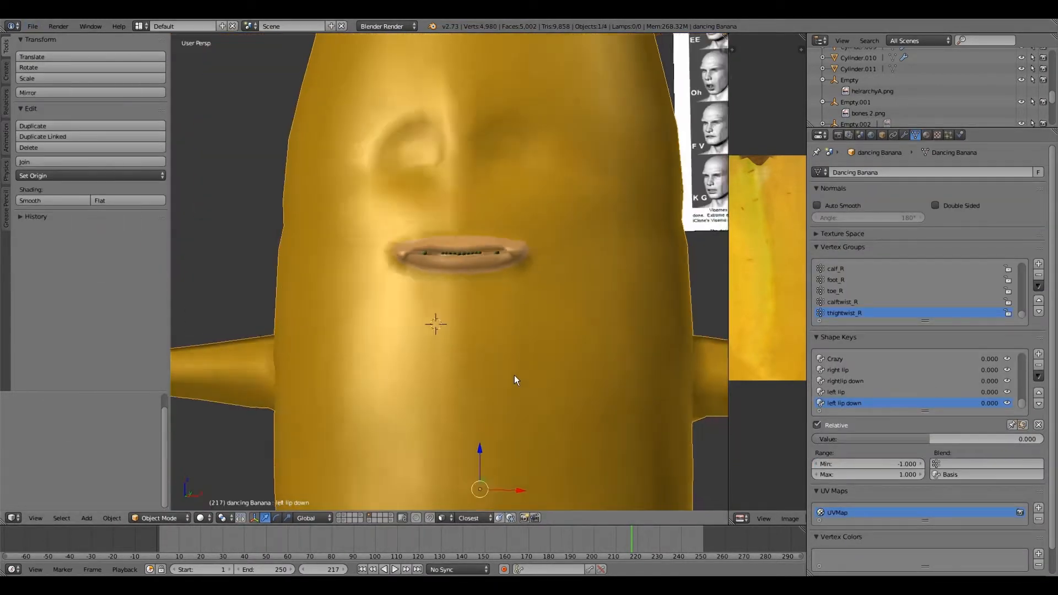
Step: Make the Basis shape key active and enter Edit Mode on the dancing banana mesh
key(Tab)
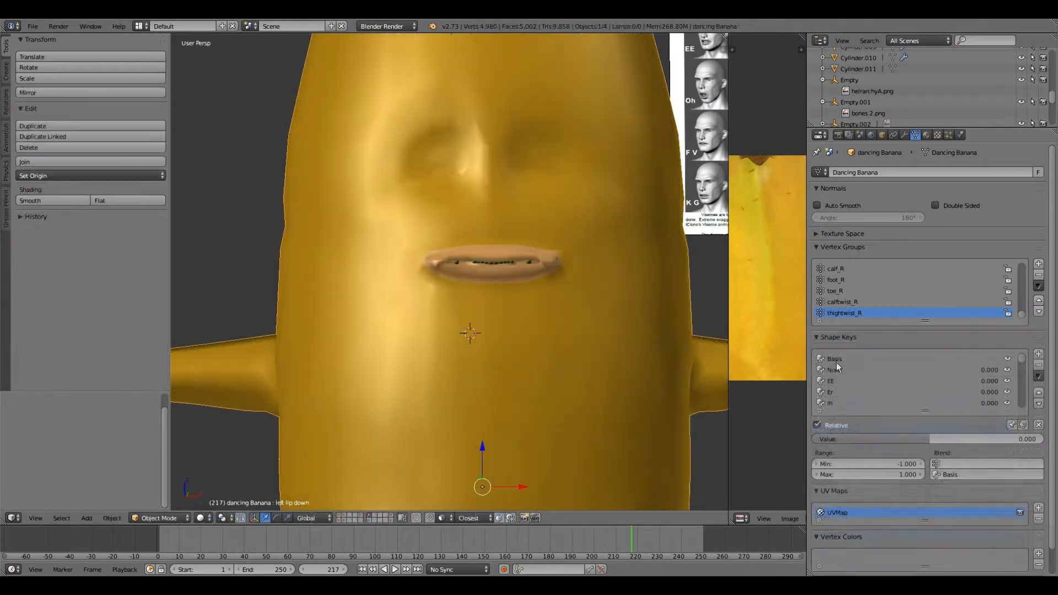
click(163, 493)
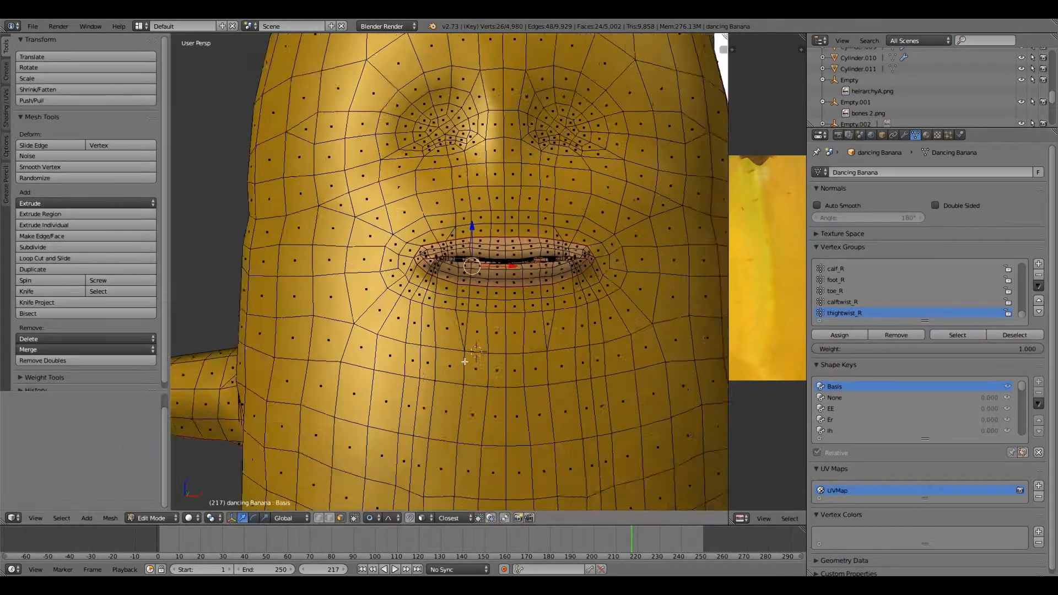
scroll(436, 260, up, 4)
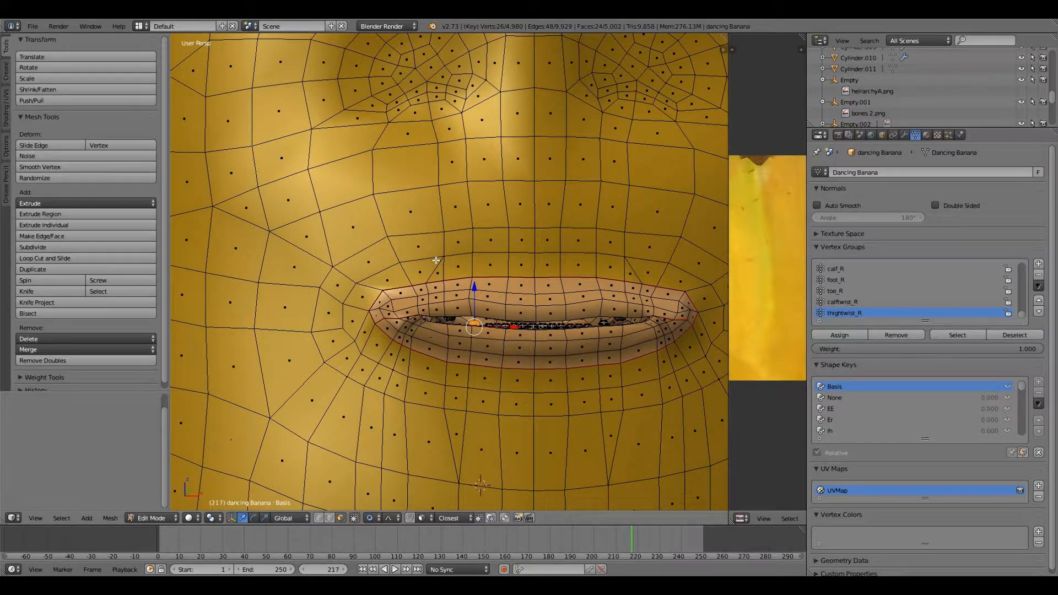
Step: Examine the Basis mouth mesh, checking the edge loops around the lips, both corners and the teeth
scroll(630, 249, up, 2)
scroll(630, 249, down, 2)
middle_drag(630, 249, 625, 247)
scroll(768, 223, down, 2)
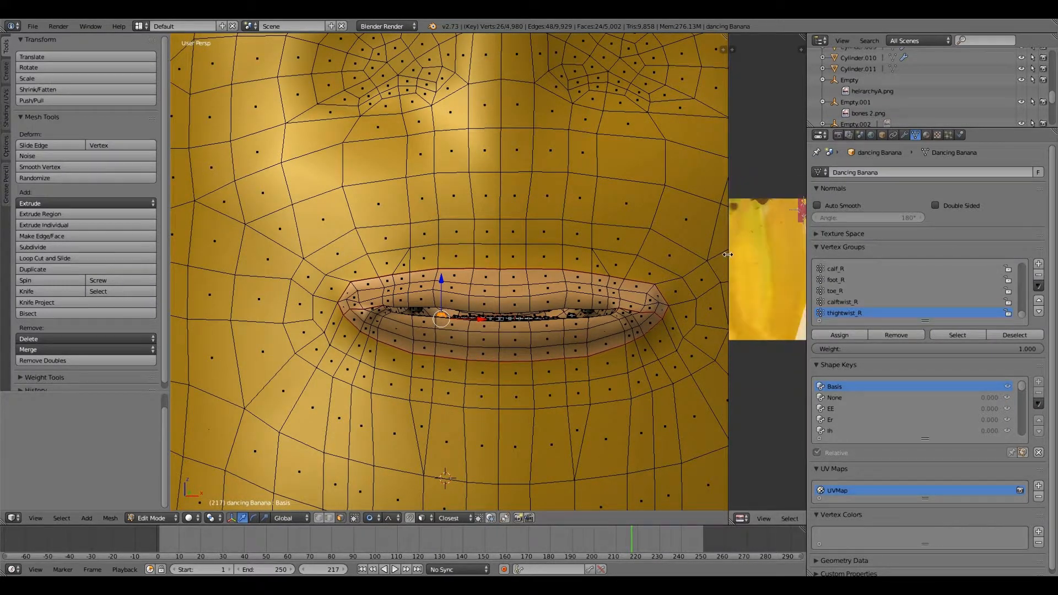
scroll(418, 340, down, 2)
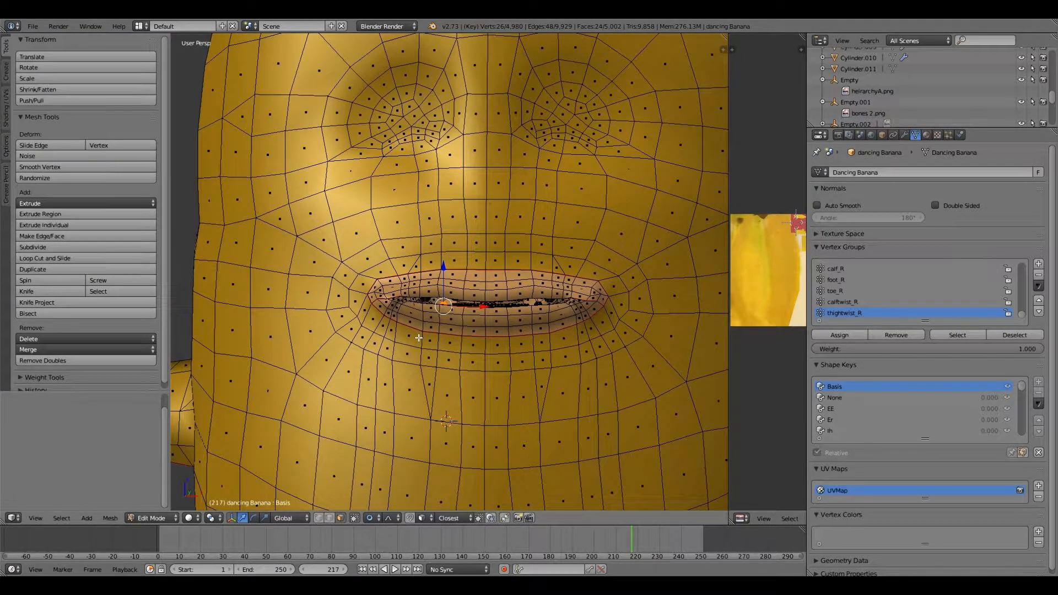
scroll(418, 338, up, 3)
middle_drag(438, 354, 434, 338)
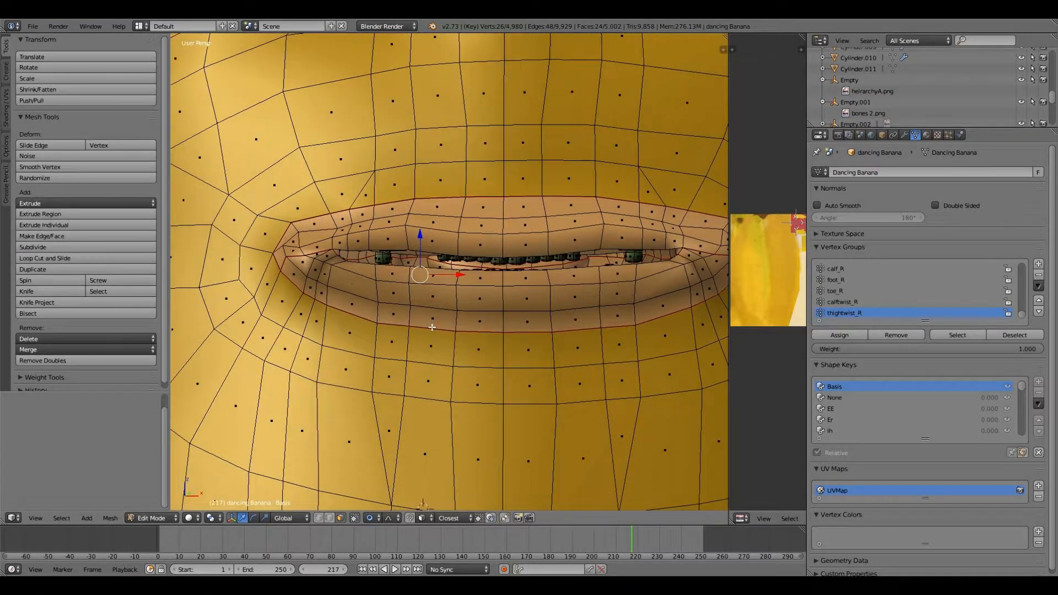
scroll(434, 338, down, 3)
scroll(434, 338, down, 5)
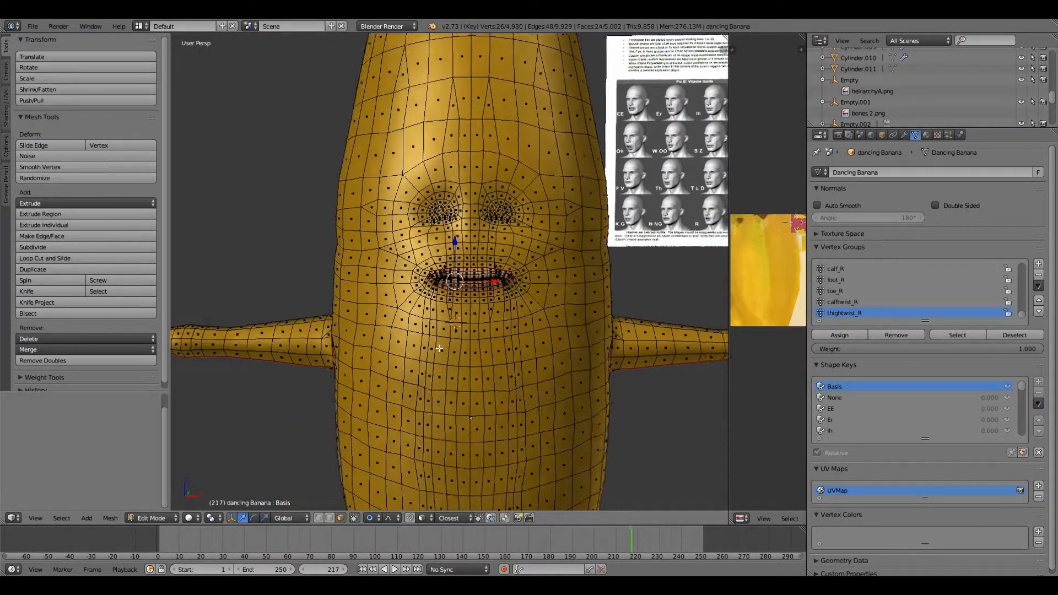
scroll(436, 337, up, 4)
scroll(436, 338, up, 3)
scroll(432, 319, down, 3)
scroll(424, 268, up, 3)
scroll(425, 268, down, 3)
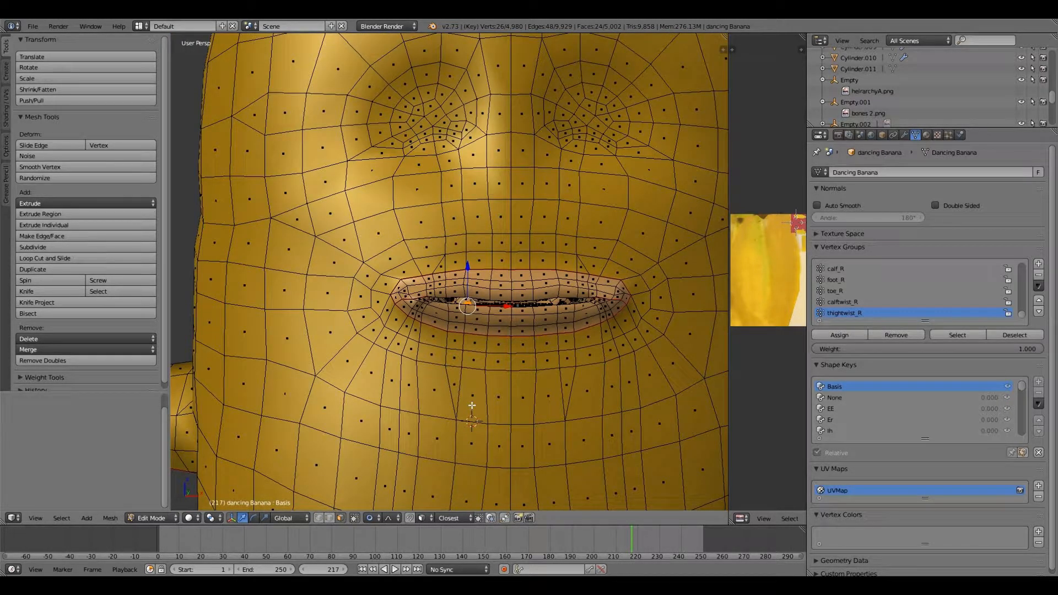
scroll(472, 405, up, 2)
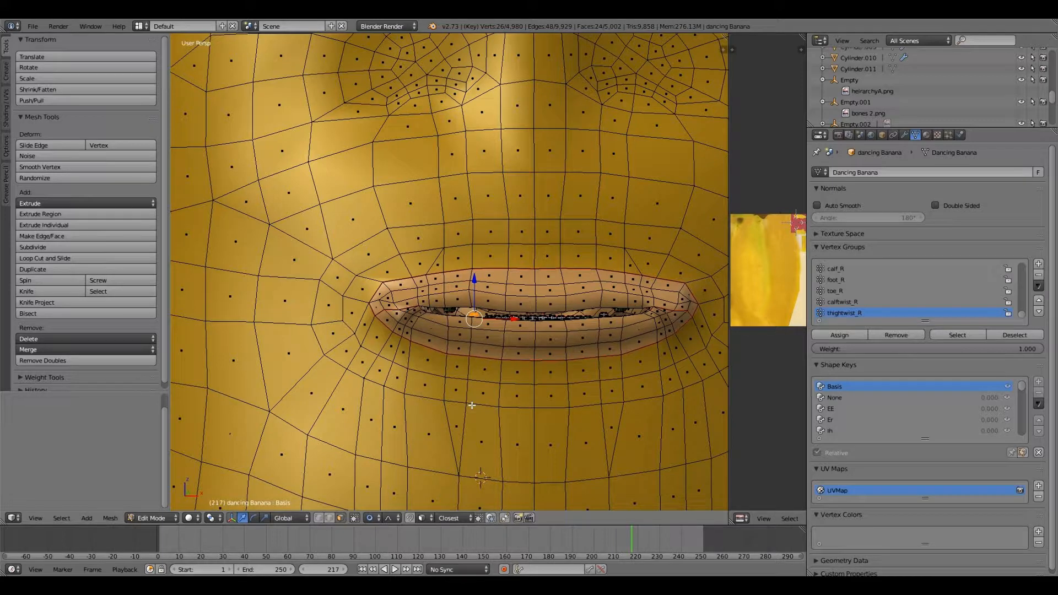
scroll(472, 405, down, 2)
scroll(398, 272, up, 2)
scroll(397, 272, down, 2)
scroll(398, 272, up, 2)
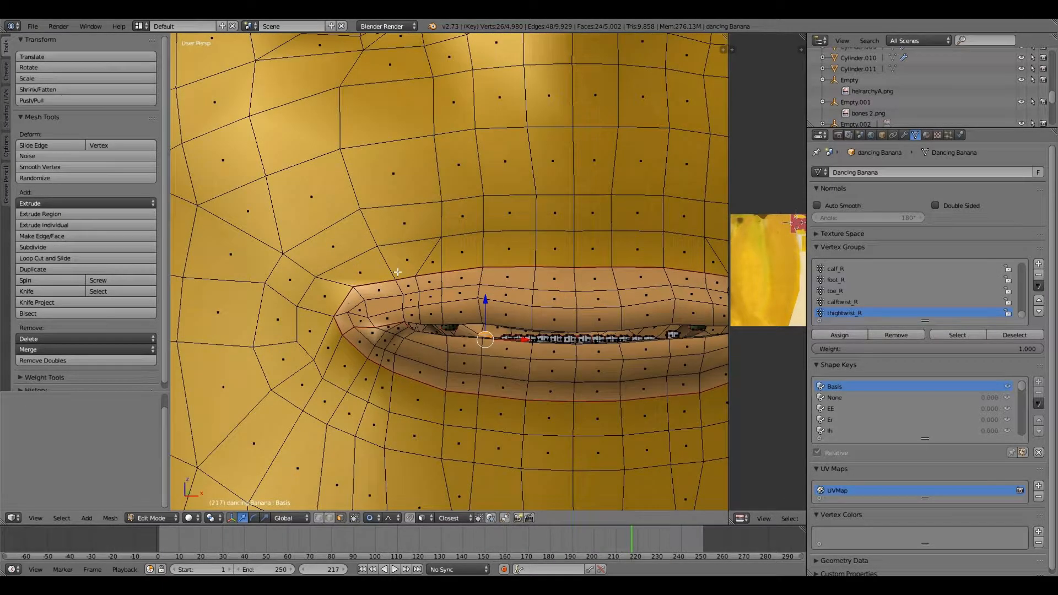
scroll(398, 271, down, 3)
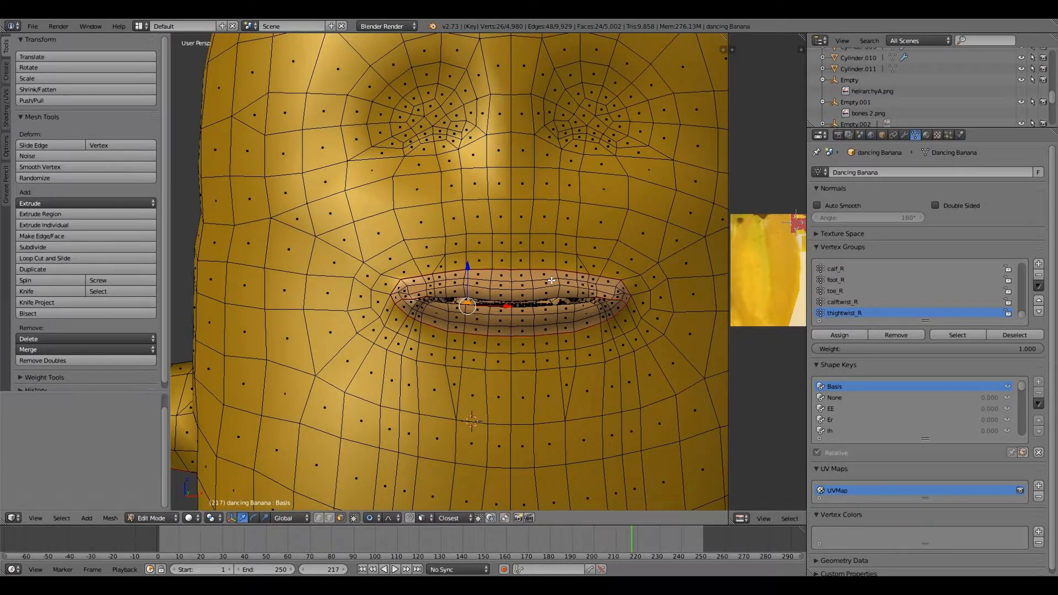
scroll(451, 297, up, 3)
scroll(450, 297, down, 4)
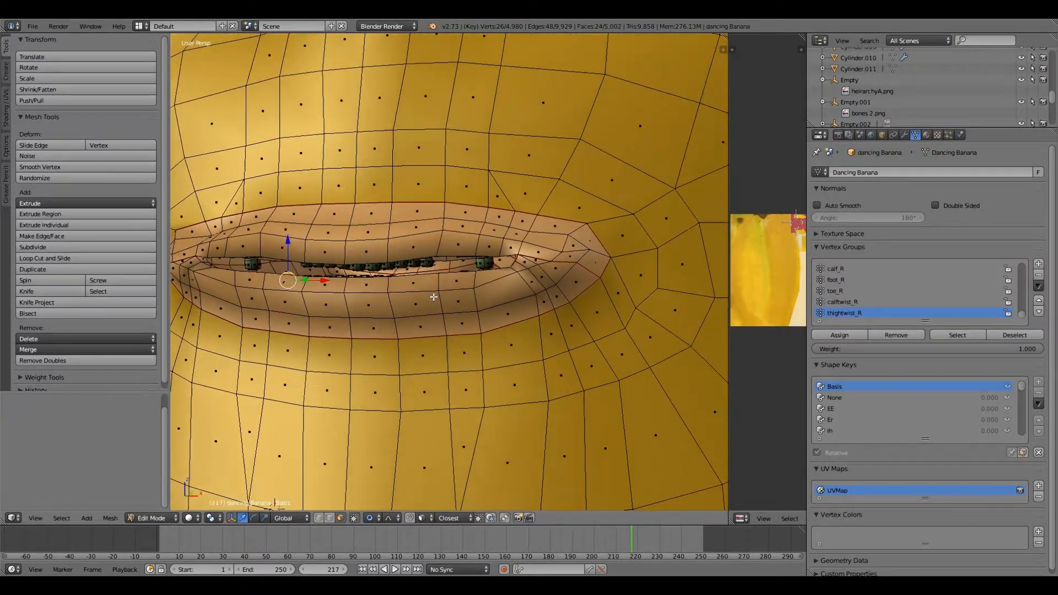
scroll(438, 301, up, 1)
middle_drag(439, 301, 462, 305)
scroll(453, 302, down, 2)
scroll(461, 305, up, 4)
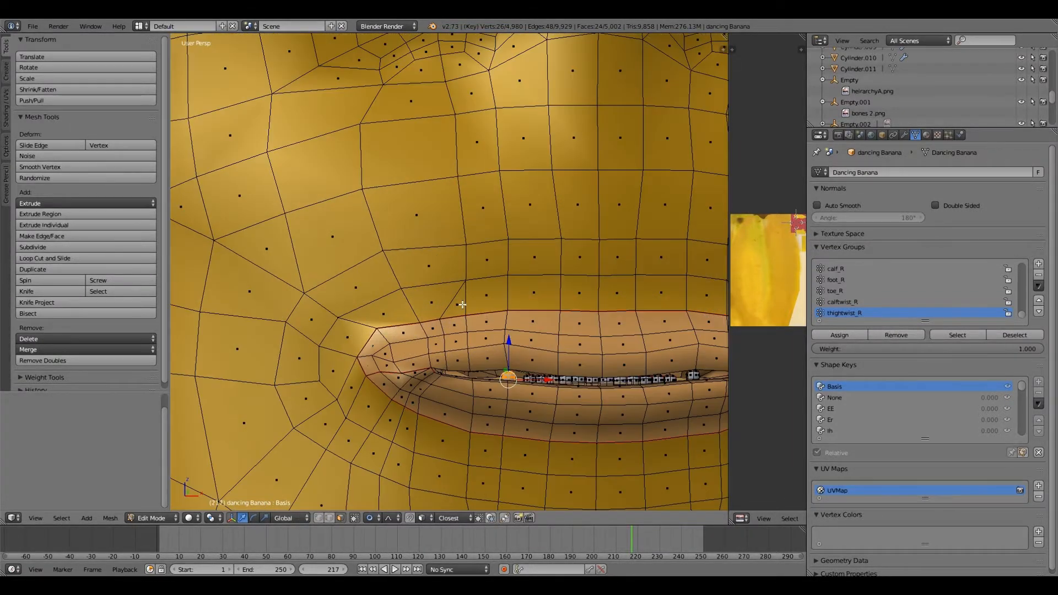
Step: Return to Object Mode and reveal the hidden armature along with the banana mesh
scroll(461, 304, down, 4)
click(157, 517)
click(155, 503)
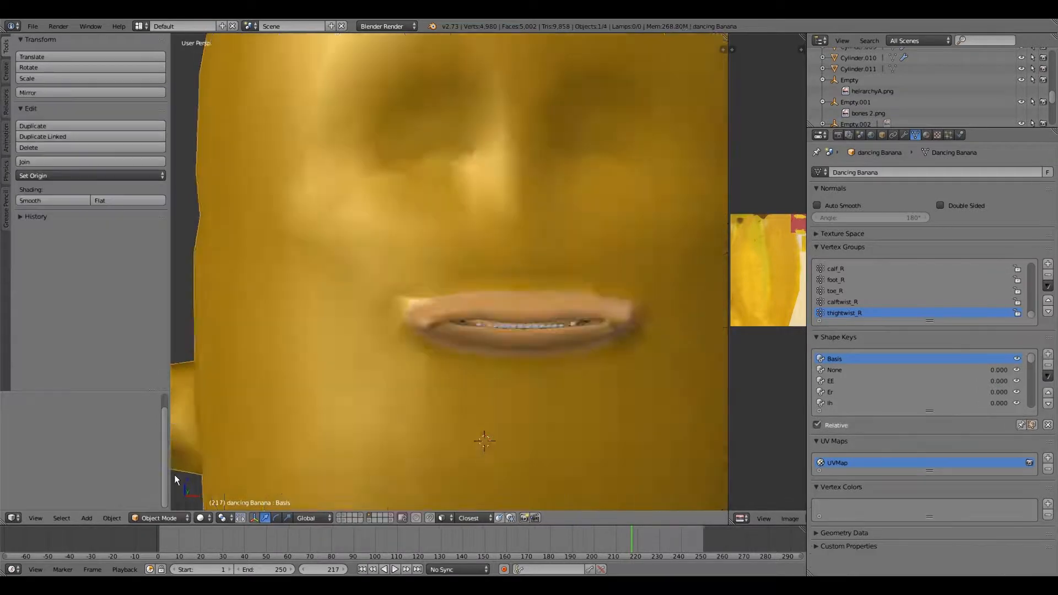
scroll(404, 382, down, 4)
scroll(404, 384, down, 2)
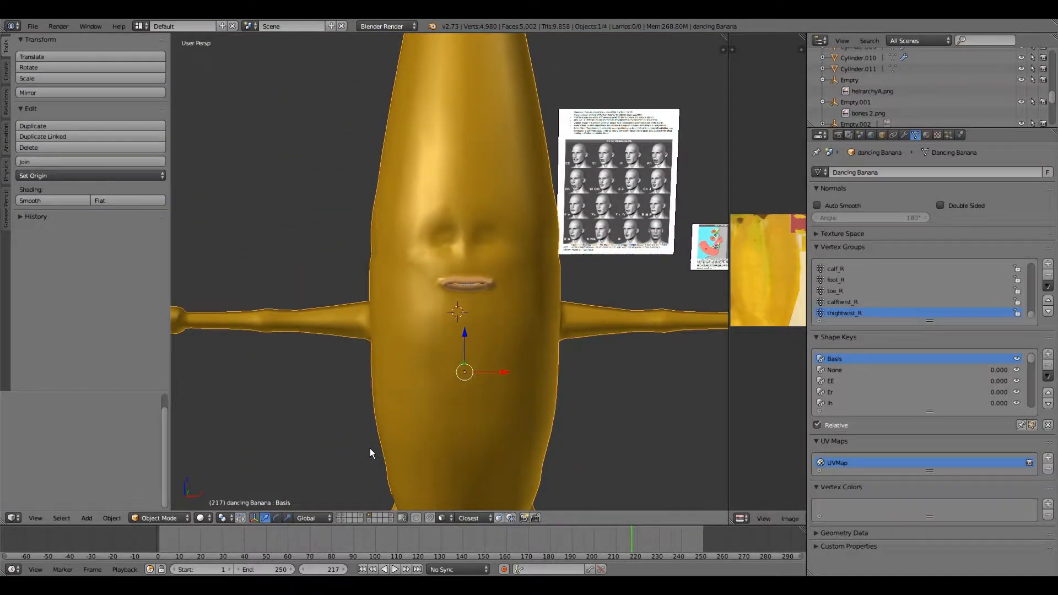
key(alt+h)
scroll(165, 247, down, 1)
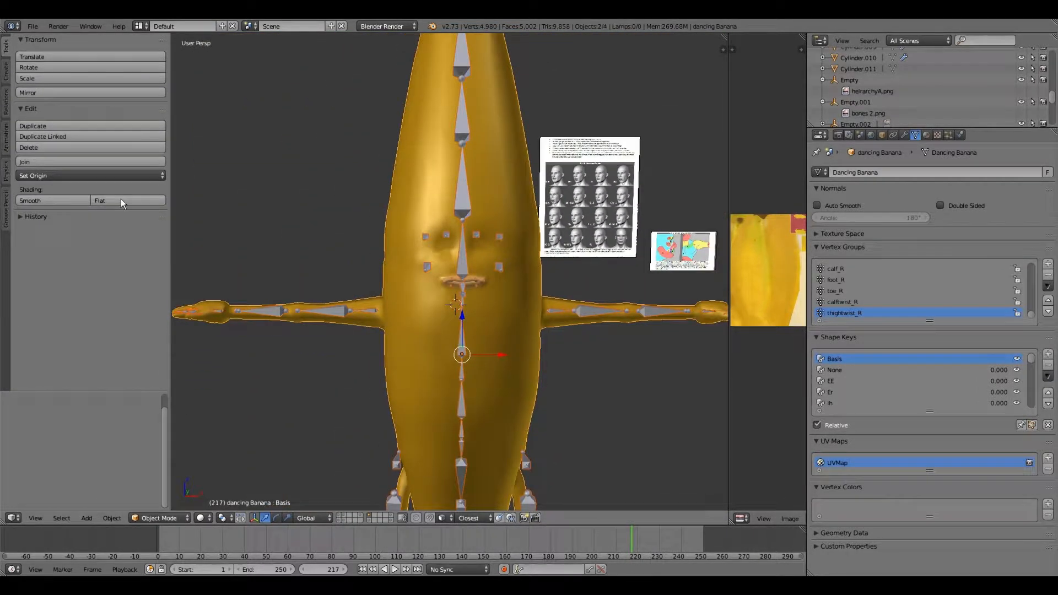
click(32, 27)
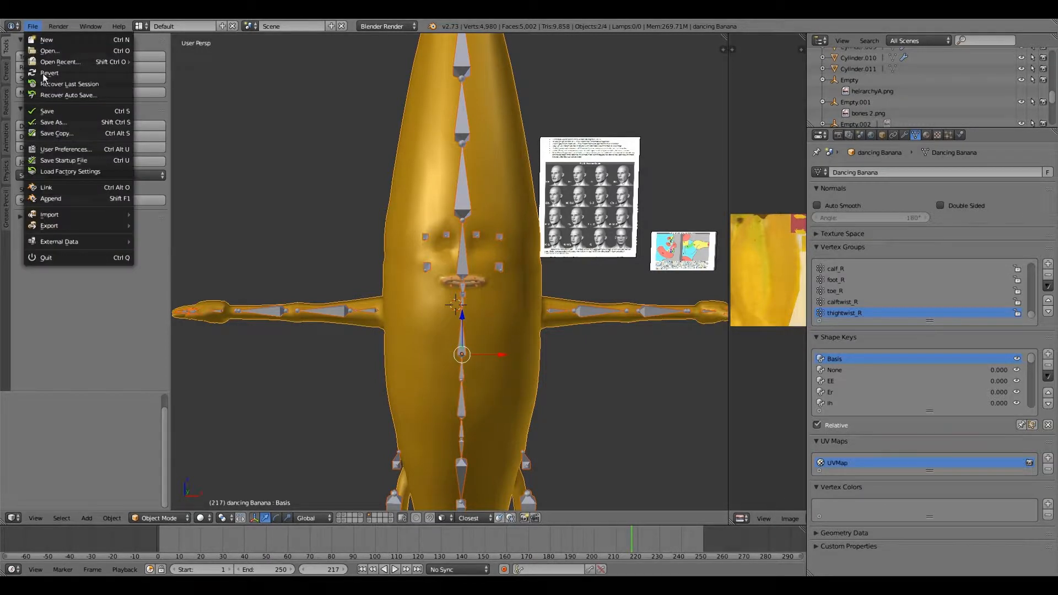
scroll(341, 248, down, 3)
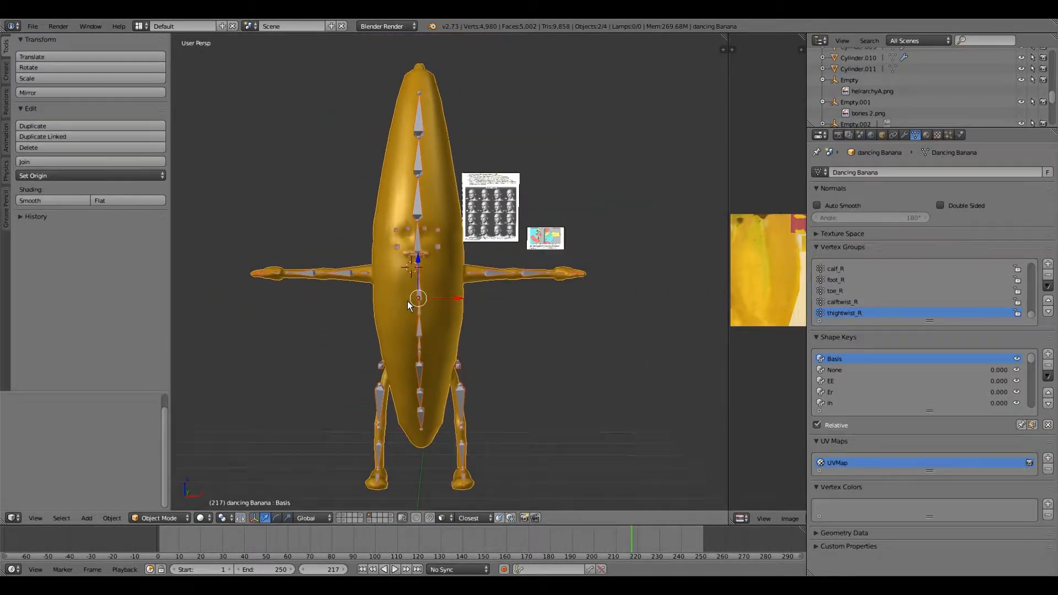
Step: Select the dancing banana mesh together with its armature, keeping the armature as the active object
scroll(405, 296, up, 3)
right_click(395, 319)
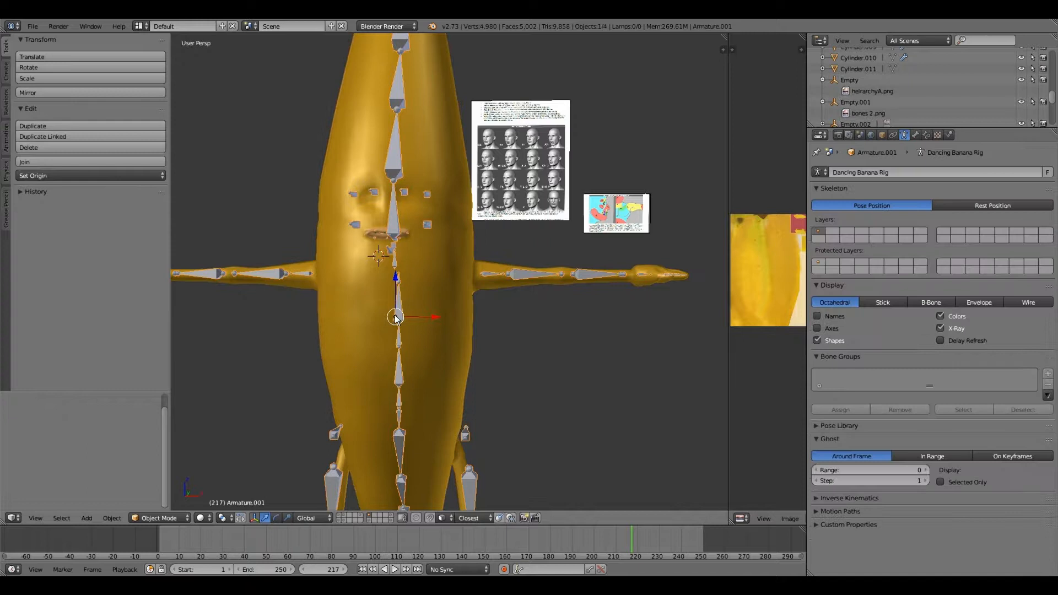
scroll(395, 316, down, 4)
right_click(443, 288)
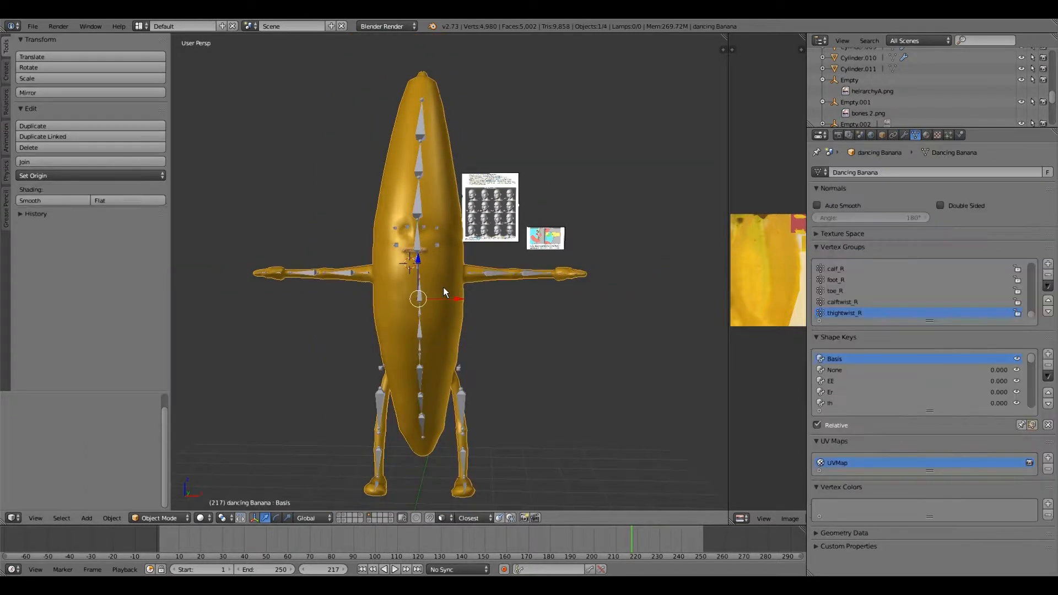
right_click(419, 209)
scroll(433, 269, up, 3)
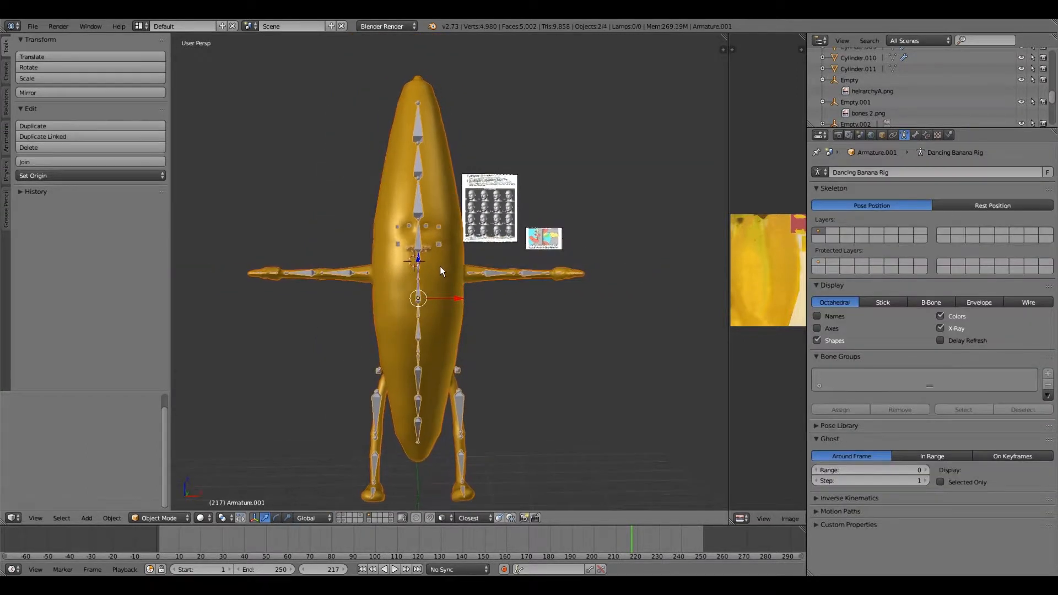
scroll(429, 259, up, 2)
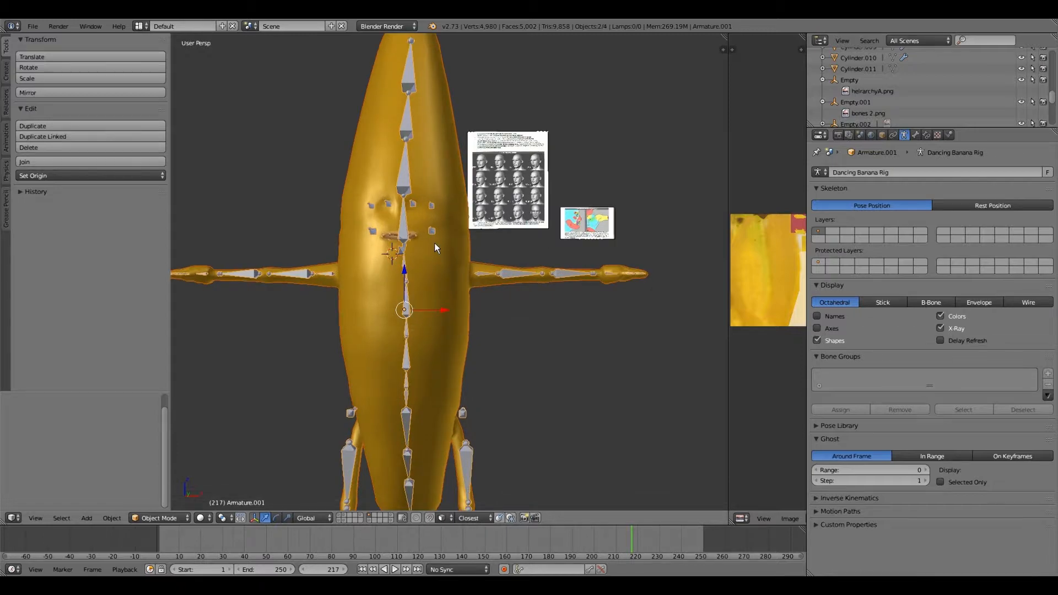
scroll(434, 243, up, 1)
scroll(435, 244, up, 1)
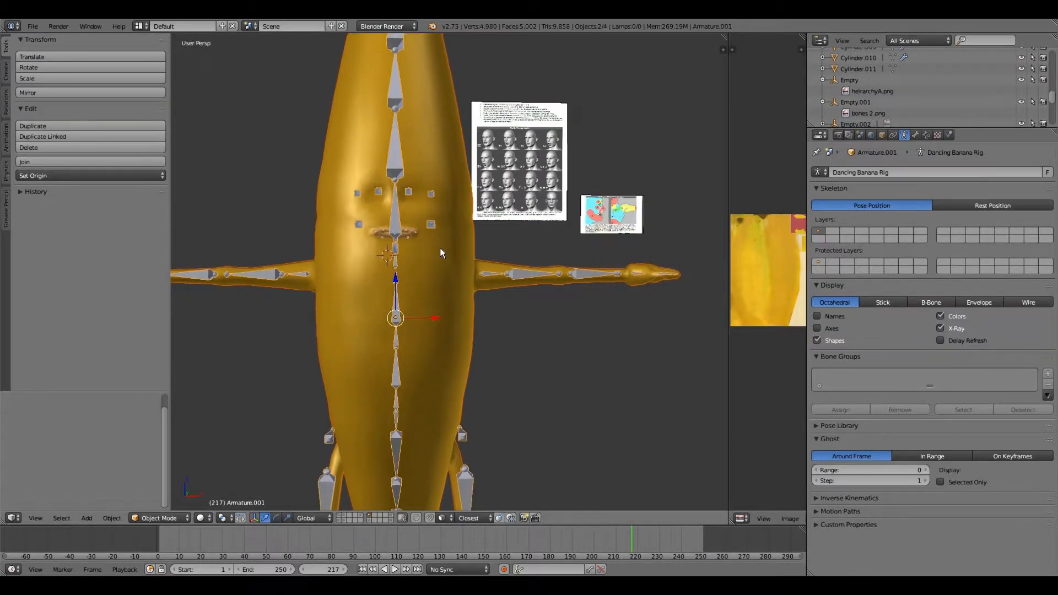
scroll(562, 238, up, 1)
scroll(576, 244, down, 1)
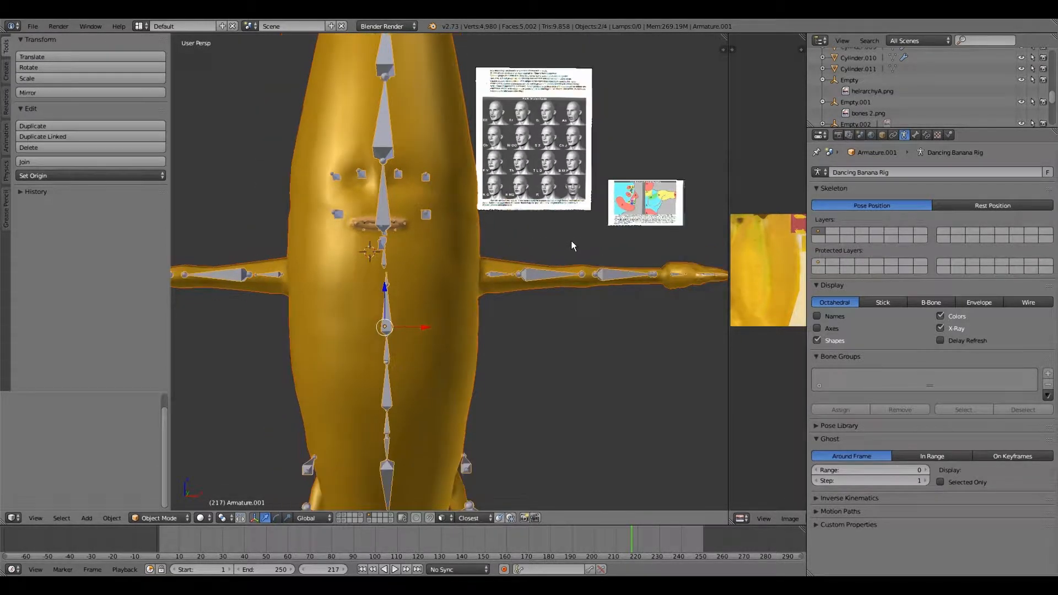
Step: Examine the Head and Body Skin Weight Regions reference image beside the banana, including its notes on bone weighting
shift+middle_drag(545, 248, 422, 292)
scroll(491, 248, up, 5)
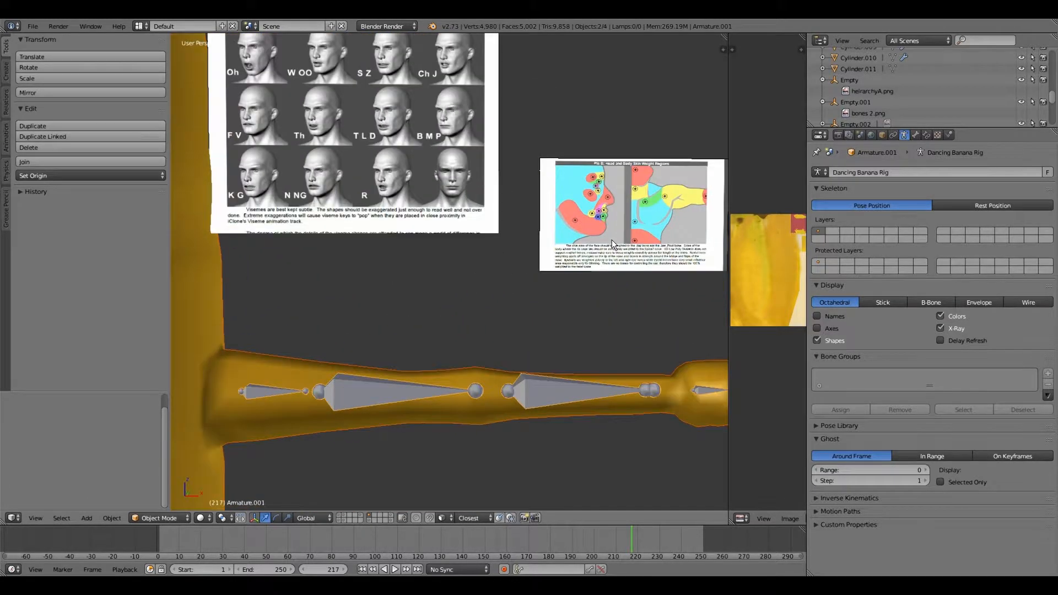
scroll(611, 241, up, 3)
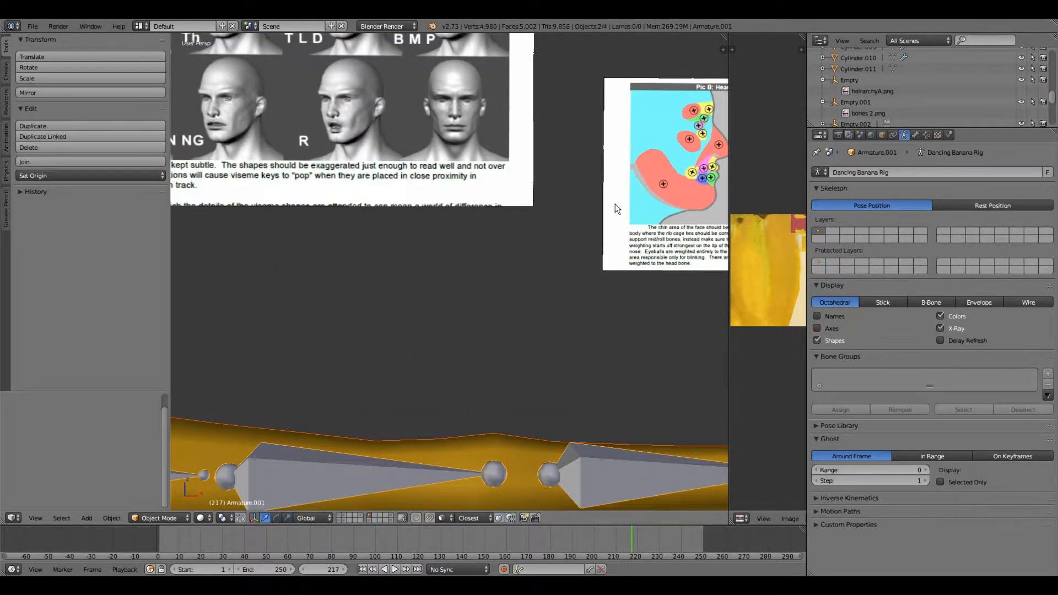
shift+middle_drag(617, 208, 557, 218)
scroll(546, 251, down, 3)
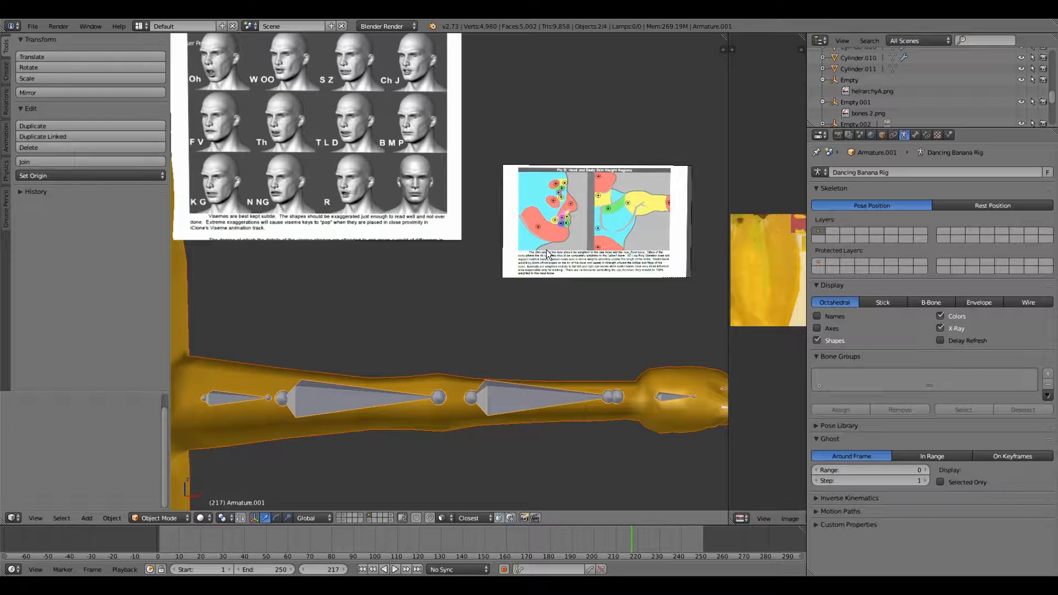
scroll(547, 249, down, 2)
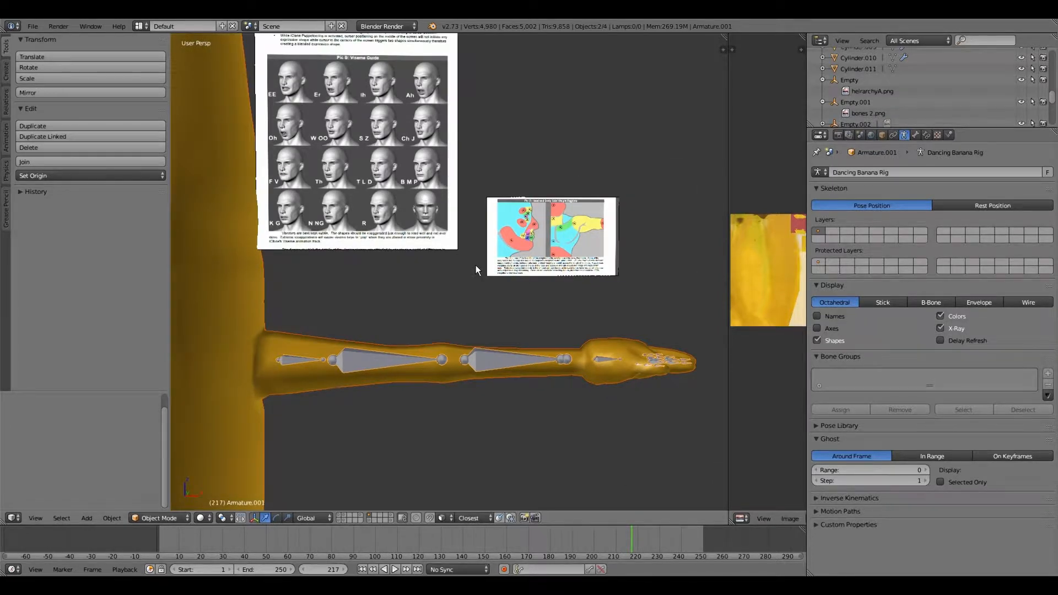
scroll(426, 270, up, 5)
scroll(517, 260, up, 1)
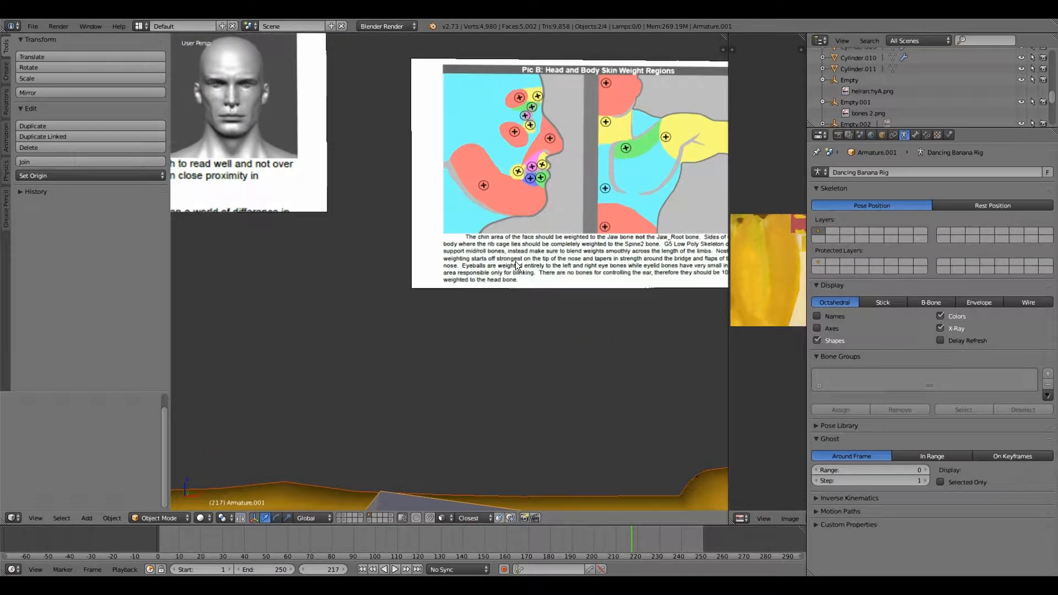
shift+middle_drag(514, 261, 439, 256)
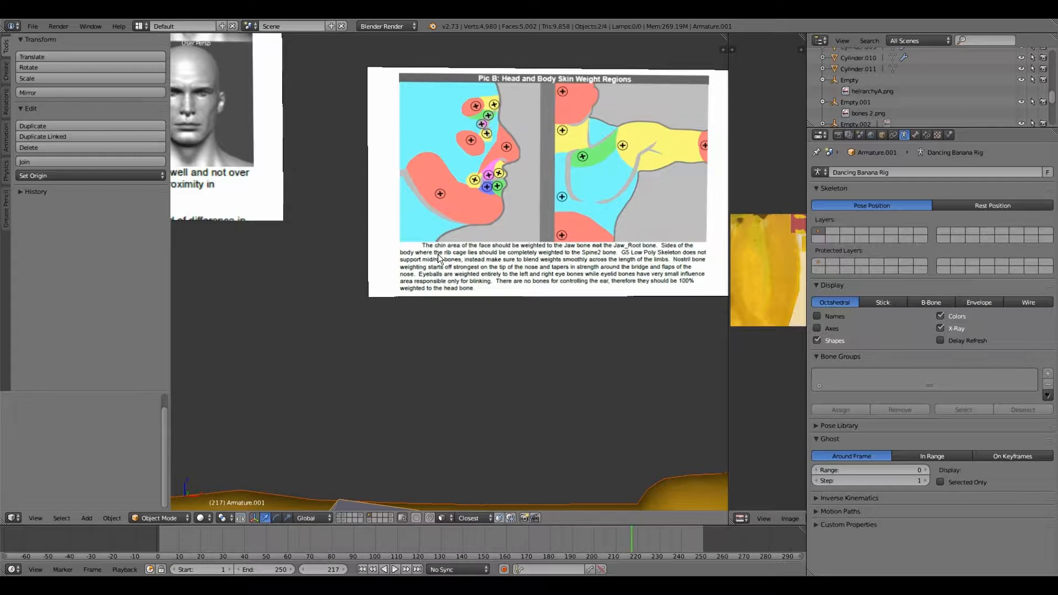
scroll(378, 292, down, 2)
scroll(378, 291, up, 1)
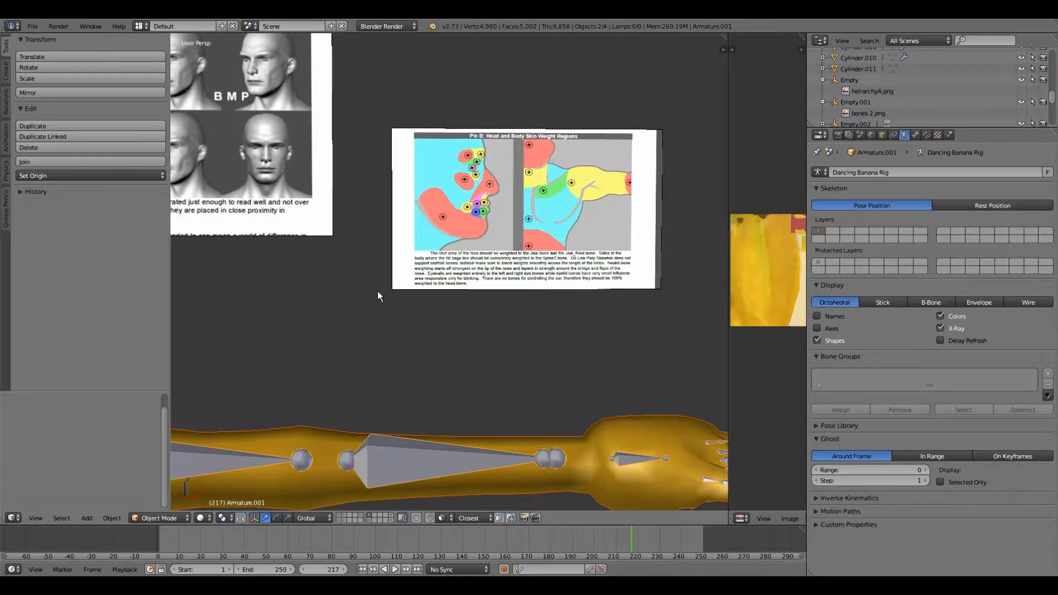
scroll(527, 265, up, 3)
scroll(527, 265, down, 4)
Step: Examine how the armature's face and spine bones are placed inside the banana body
shift+middle_drag(437, 273, 532, 248)
scroll(533, 248, down, 2)
shift+middle_drag(369, 325, 457, 283)
shift+middle_drag(398, 328, 458, 279)
scroll(448, 295, up, 1)
scroll(447, 295, down, 3)
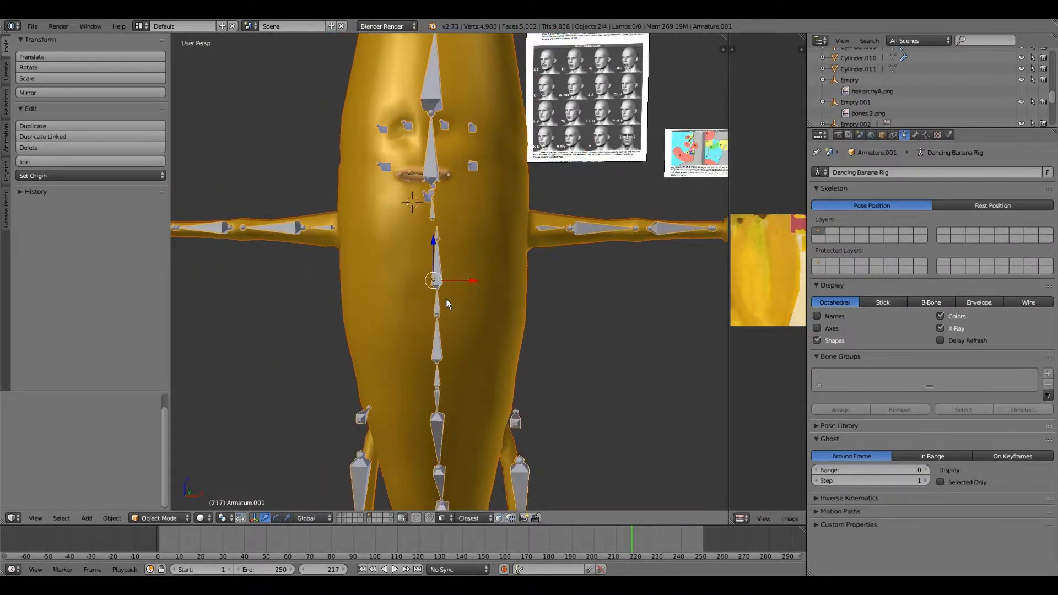
scroll(453, 293, up, 3)
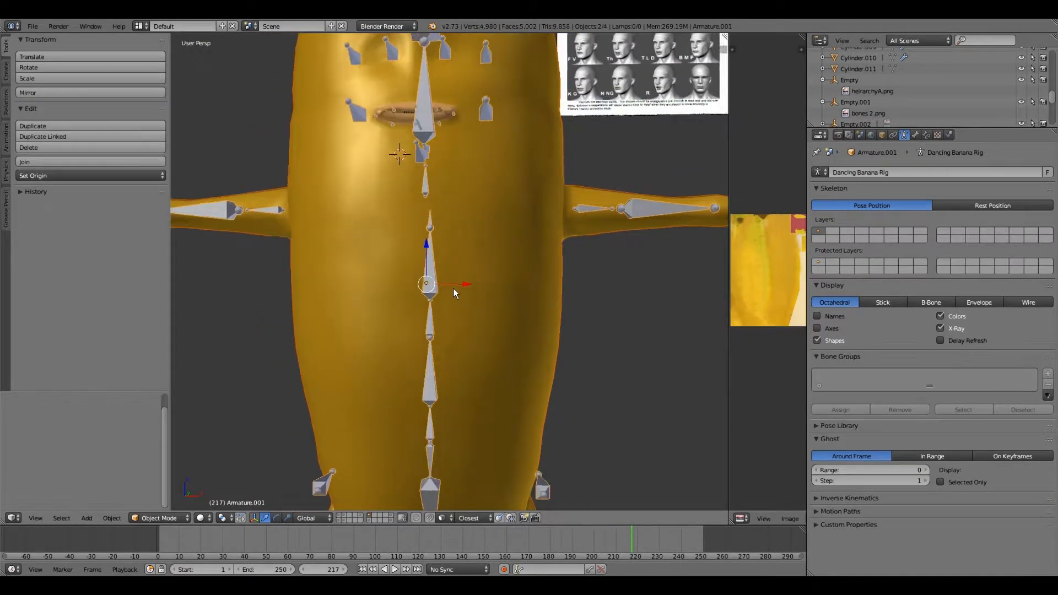
Step: Parent the dancing banana mesh to its armature using automatic weights, leaving the scene in Object Mode
scroll(456, 296, down, 3)
scroll(457, 296, down, 1)
key(ctrl+p)
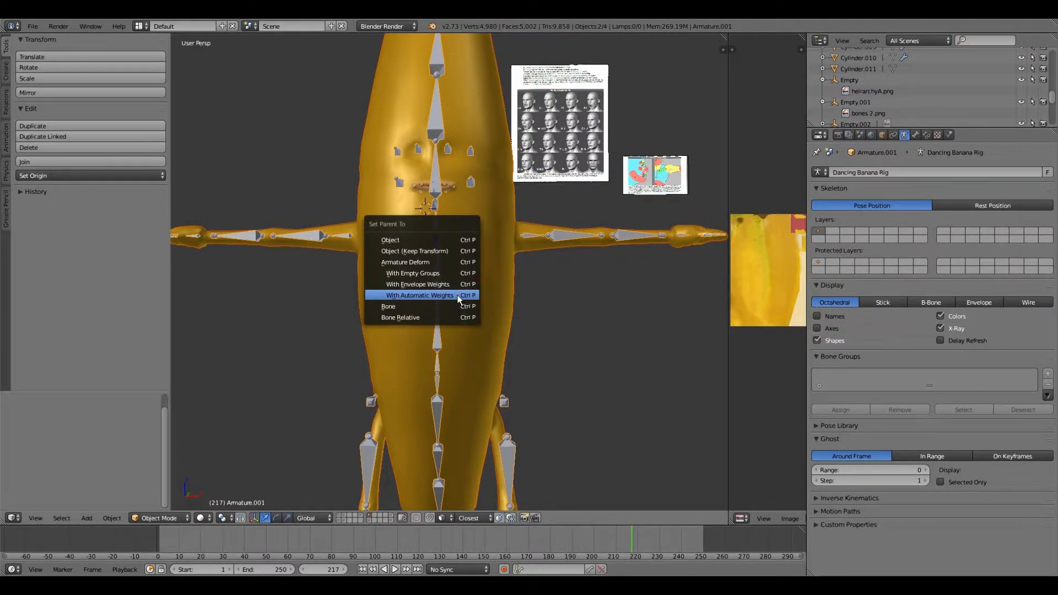
click(457, 296)
scroll(308, 393, up, 1)
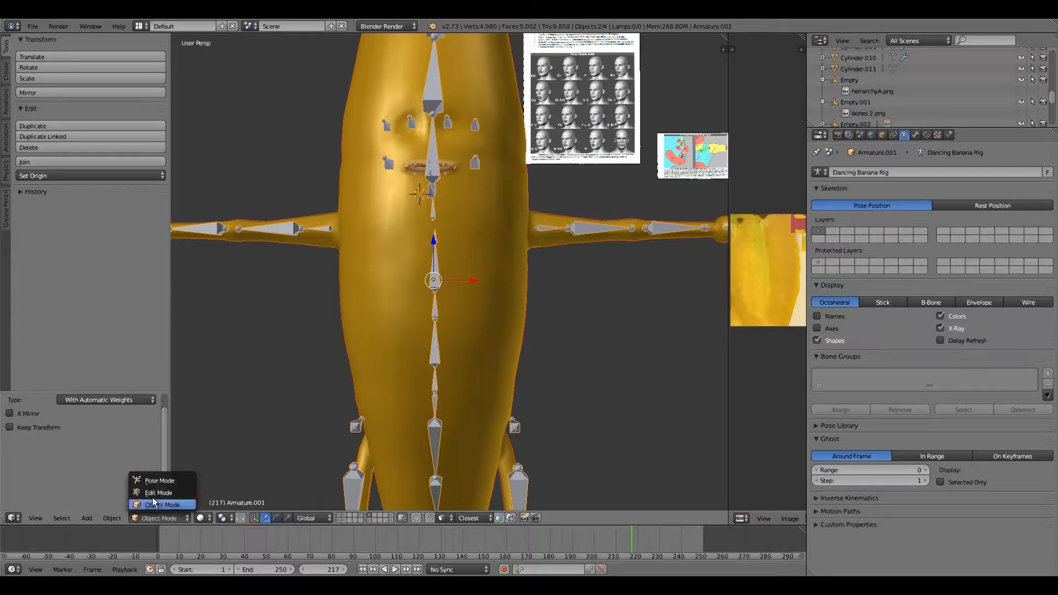
click(154, 494)
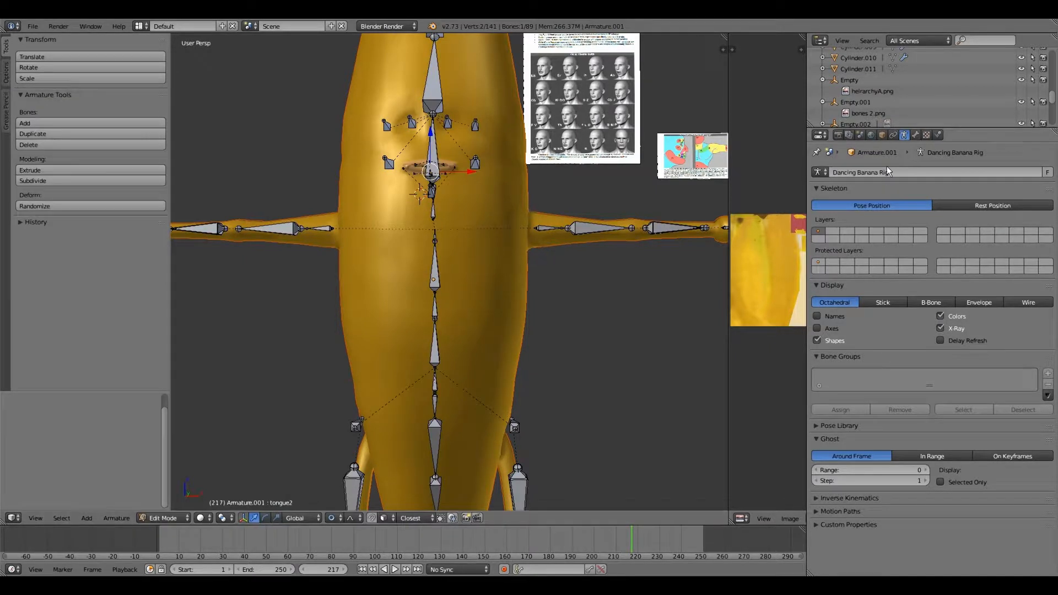
click(179, 504)
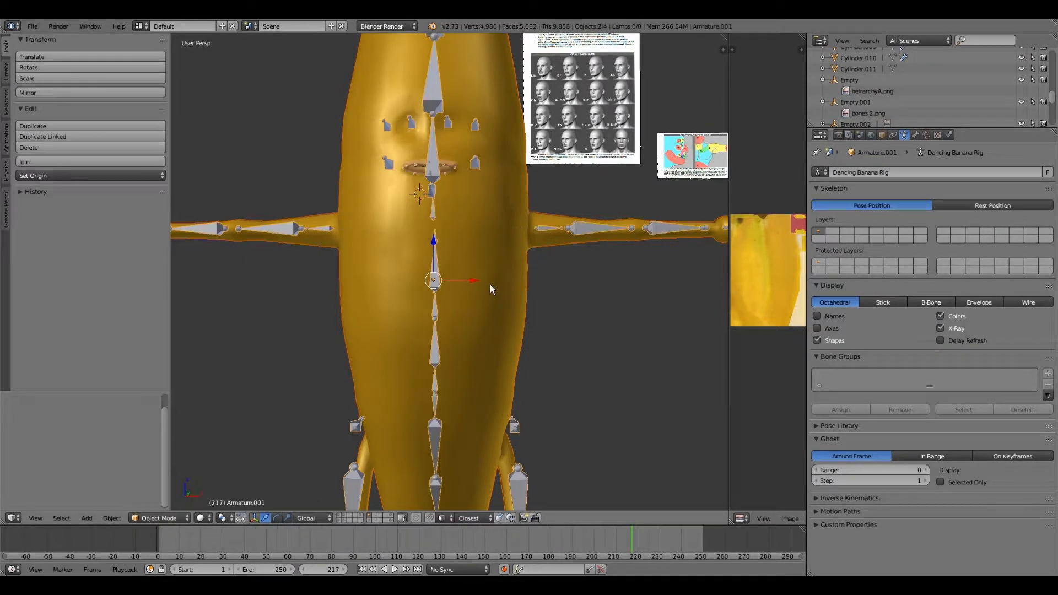
Step: Select only the banana mesh and examine its vertex groups for the leg, finger, arm and head bones
right_click(490, 284)
scroll(887, 297, up, 6)
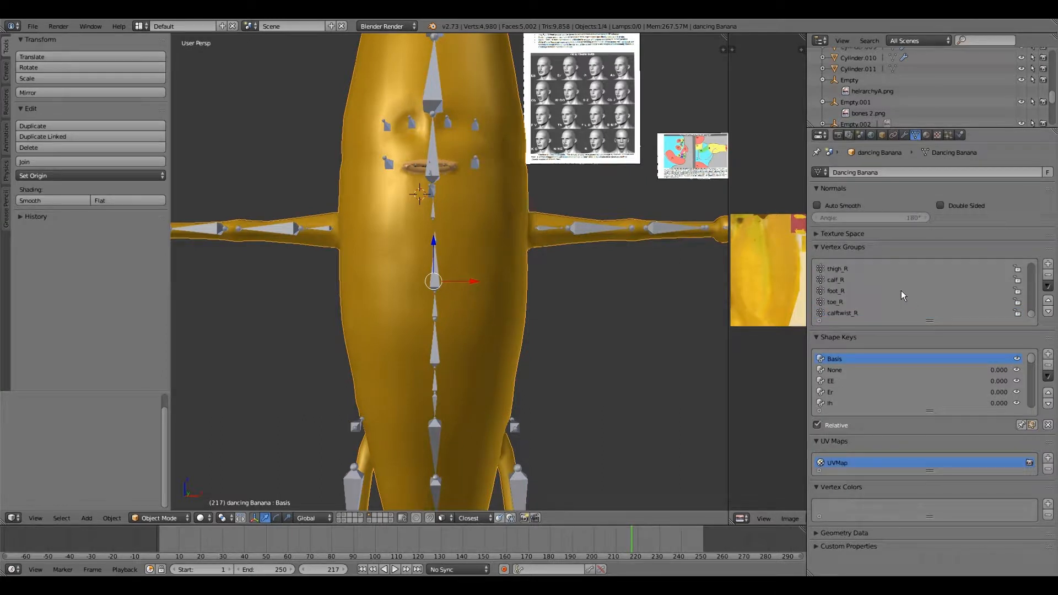
scroll(885, 280, up, 9)
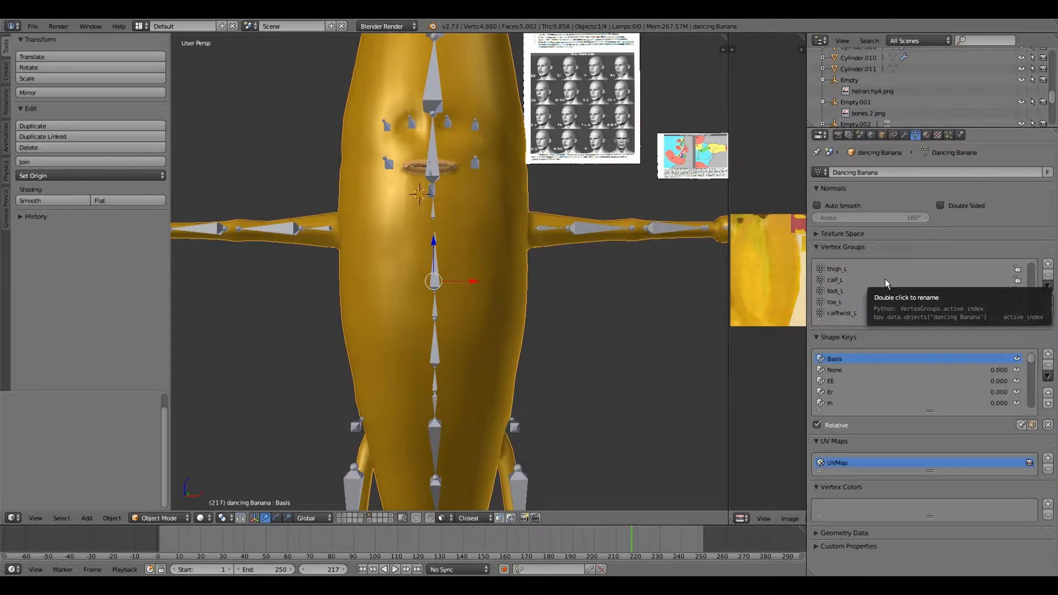
scroll(843, 286, up, 5)
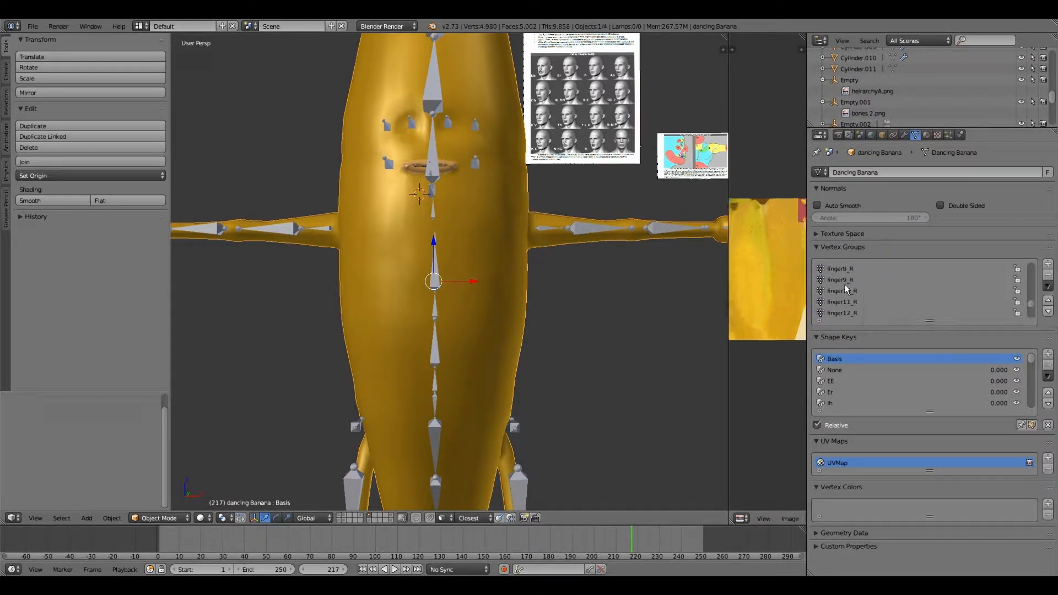
scroll(871, 278, up, 5)
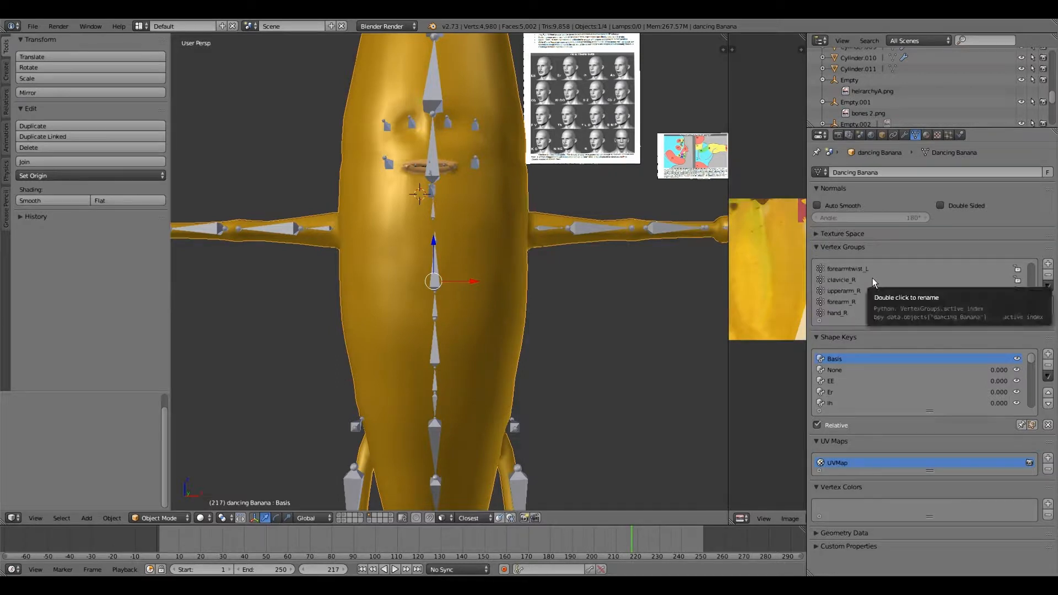
scroll(888, 295, up, 7)
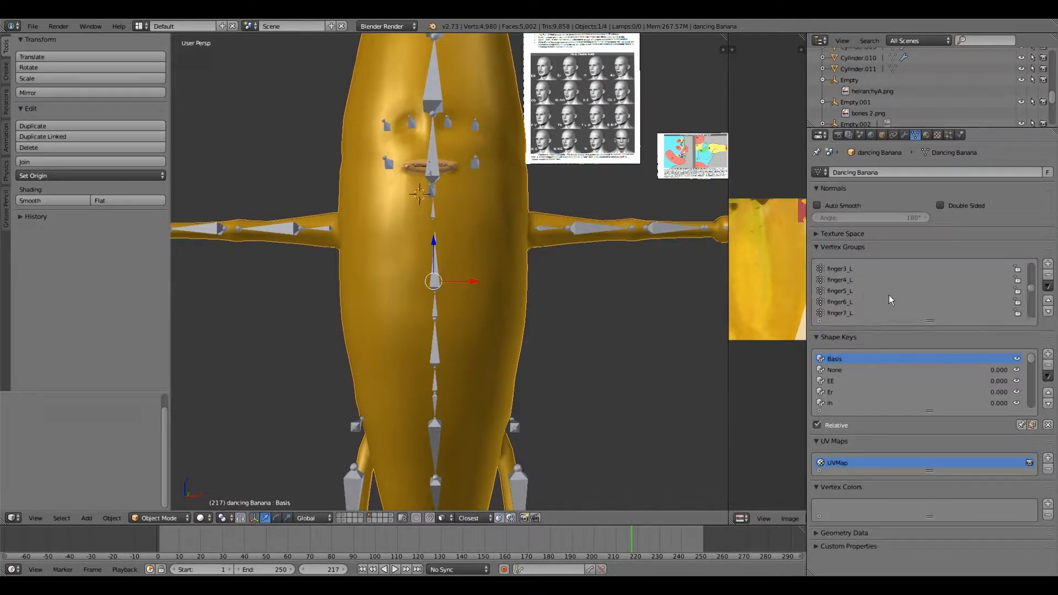
scroll(887, 295, up, 8)
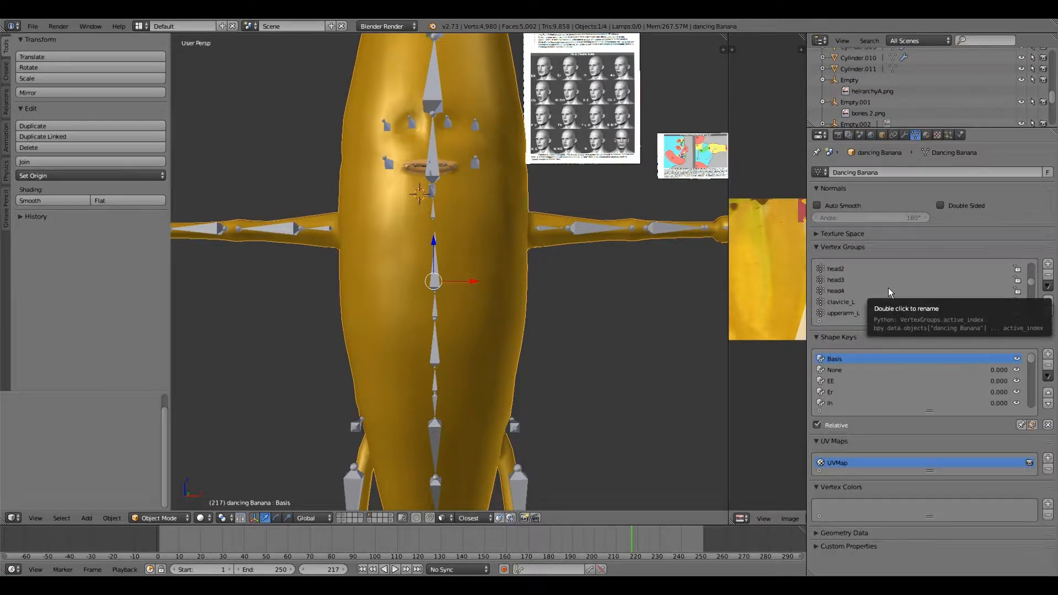
scroll(888, 287, down, 16)
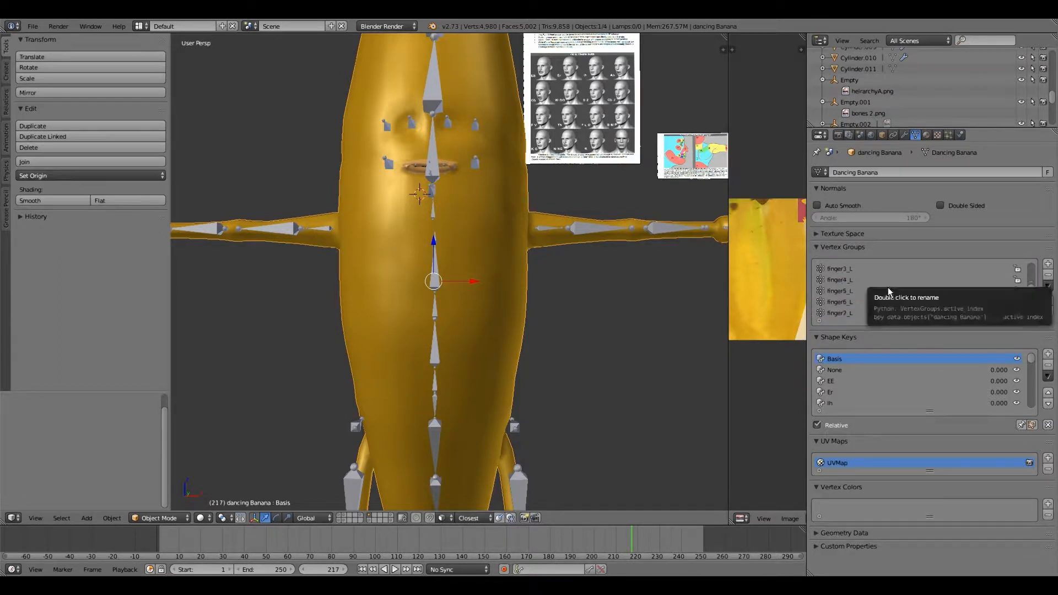
scroll(884, 292, down, 4)
Step: Filter the banana mesh's vertex groups by "spine" and make the spine2 group active
click(820, 321)
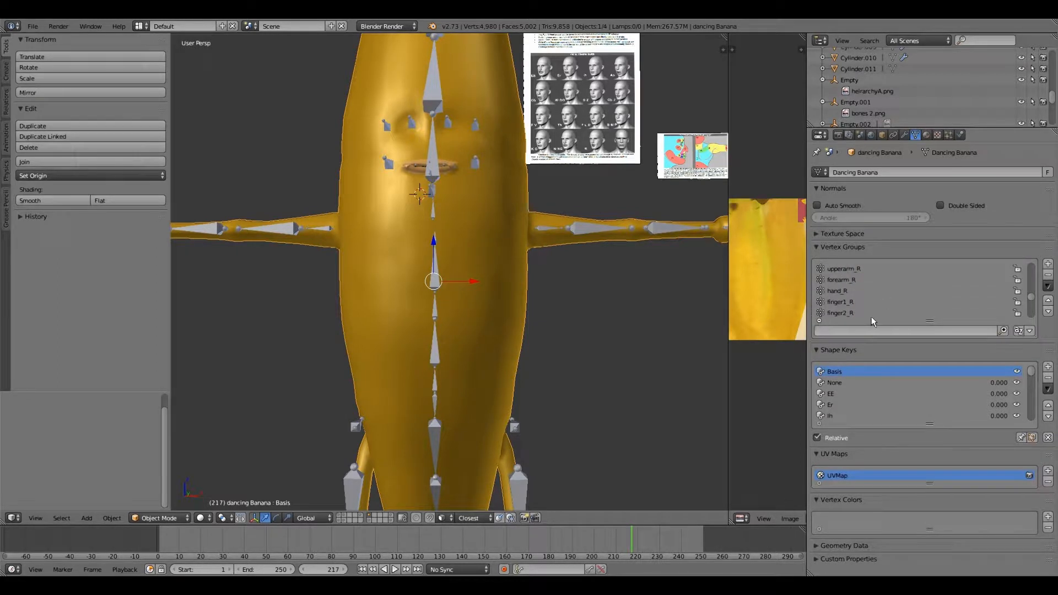
click(846, 329)
text(spine)
key(Return)
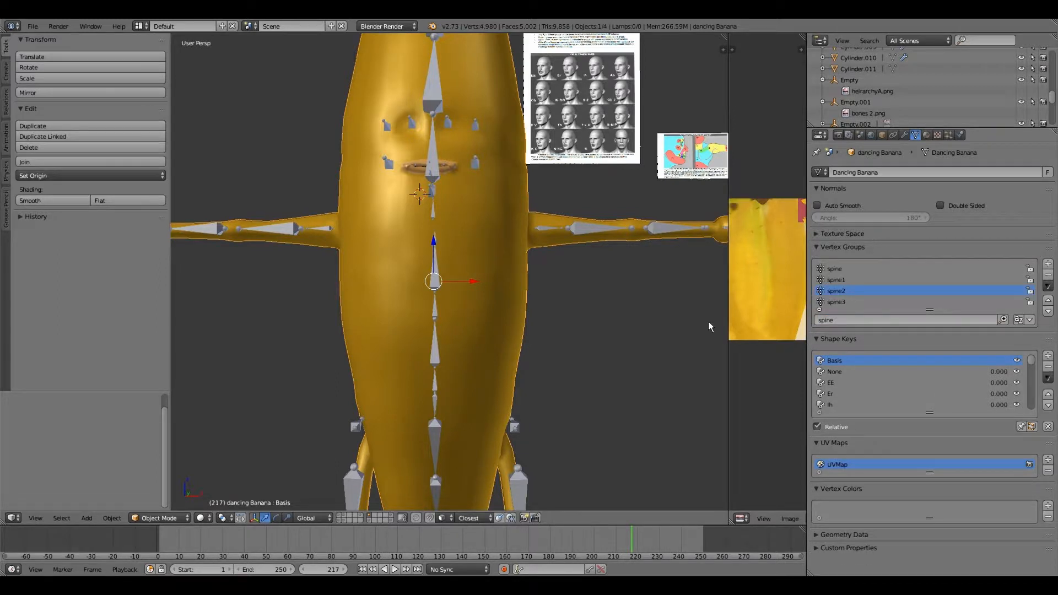
Step: Inspect the spine2 weights on the banana body in Weight Paint mode, returning to Object Mode when done
click(160, 518)
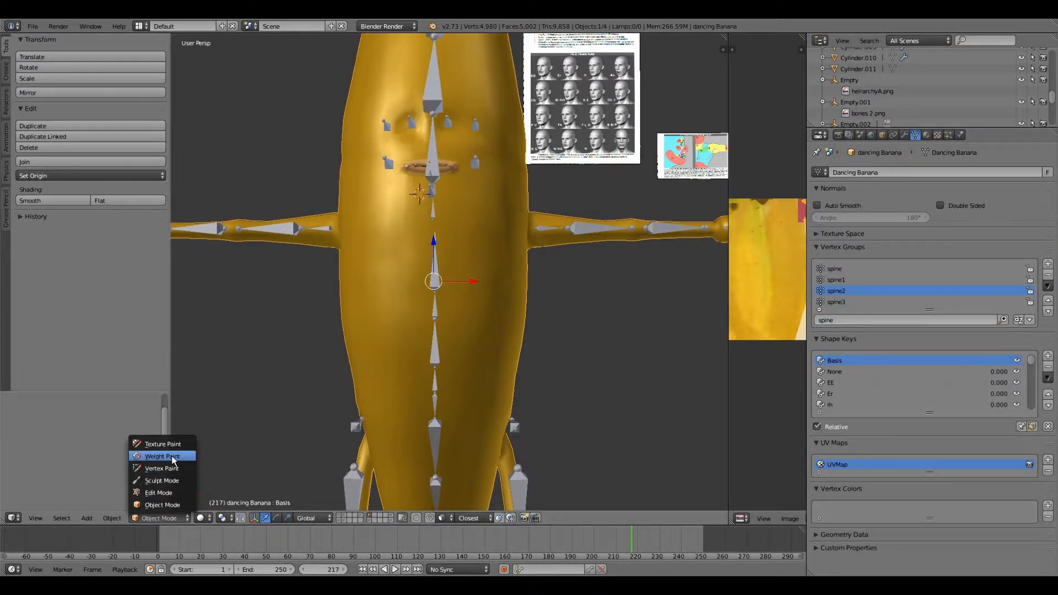
click(172, 456)
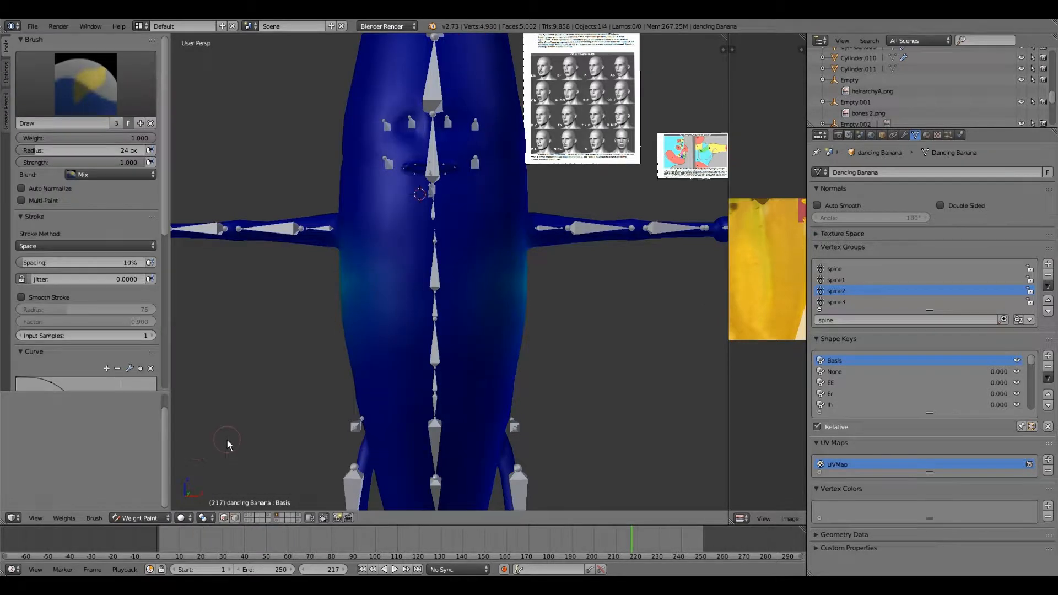
scroll(227, 441, down, 3)
scroll(228, 440, up, 2)
mouse_move(243, 439)
middle_down()
mouse_move(209, 443)
mouse_move(668, 439)
mouse_move(231, 438)
mouse_move(255, 435)
middle_up()
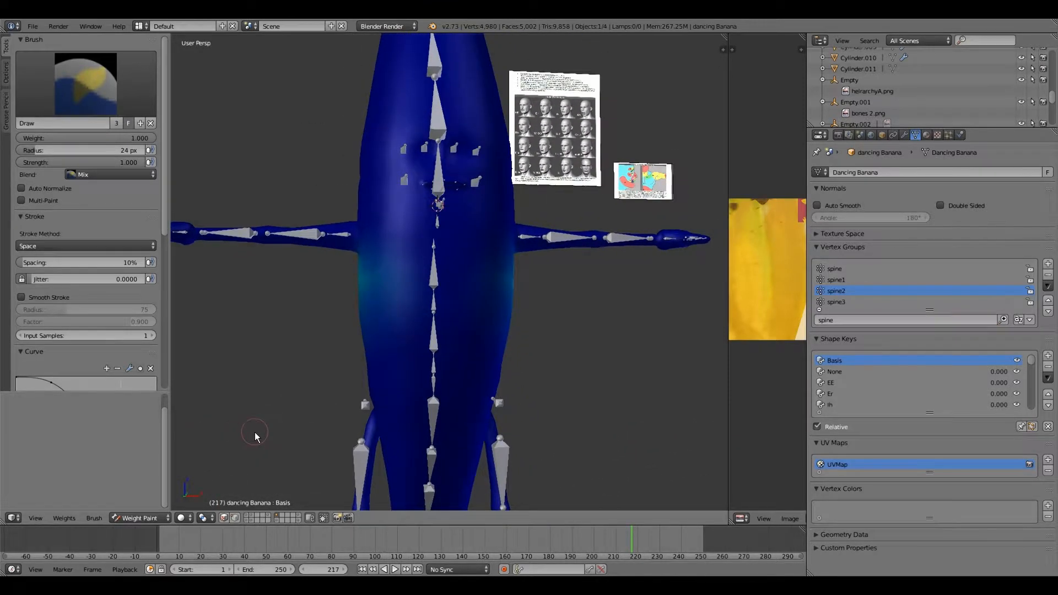
scroll(255, 435, up, 3)
click(136, 518)
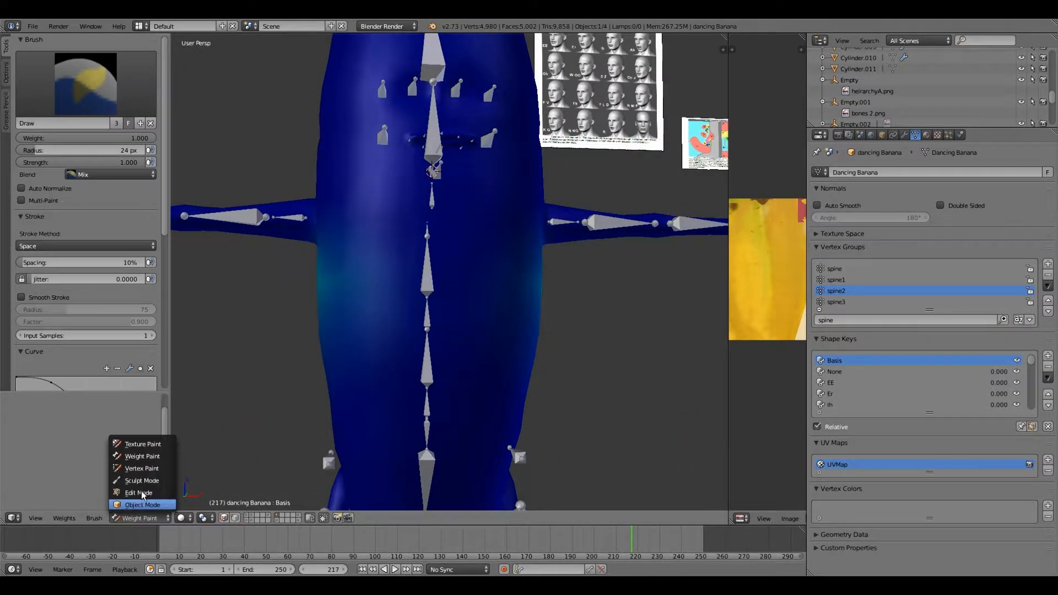
click(139, 504)
Step: Select the armature together with the banana mesh, keeping the mesh as the active object
scroll(253, 430, down, 4)
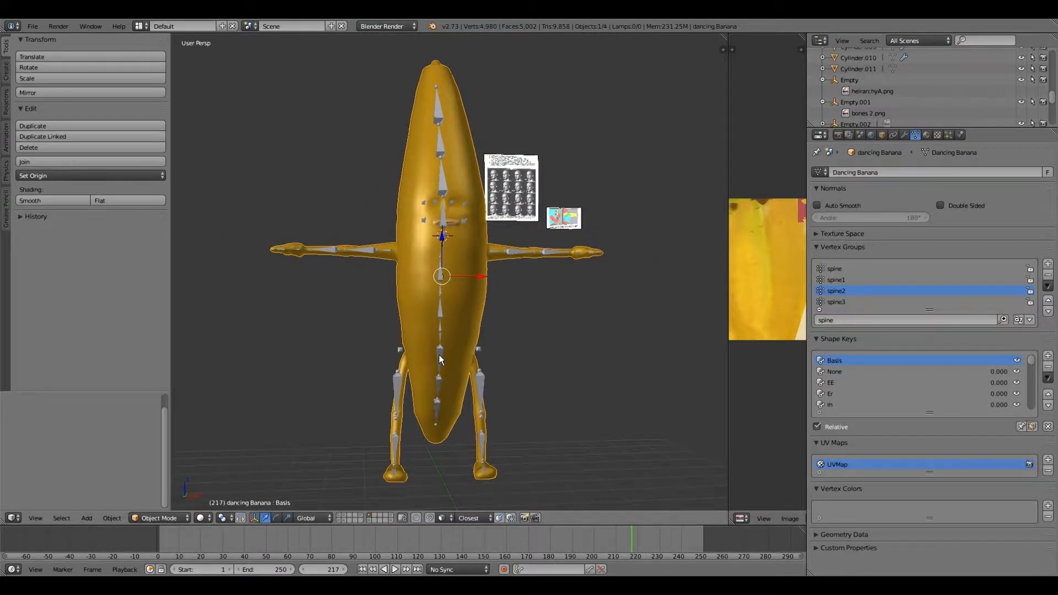
right_click(439, 359)
scroll(448, 333, up, 4)
right_click(403, 249)
right_click(403, 250)
middle_drag(403, 250, 425, 263)
scroll(406, 338, up, 2)
shift+middle_drag(408, 331, 437, 285)
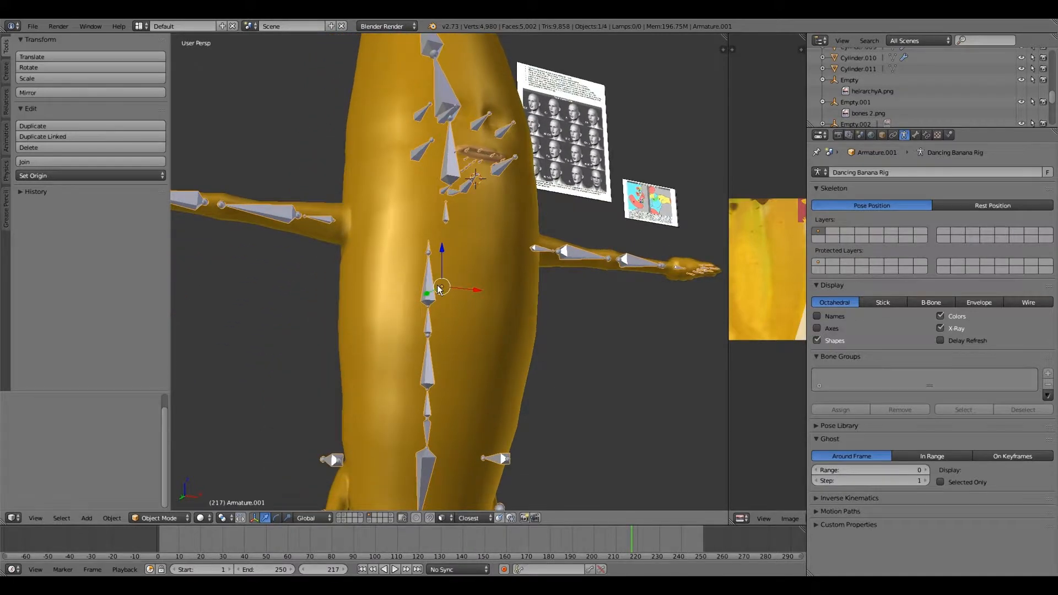
scroll(335, 278, down, 2)
middle_drag(336, 278, 429, 426)
shift+right_click(405, 274)
middle_drag(450, 303, 461, 309)
Step: Save the current Blender file with the banana and armature still selected
click(32, 26)
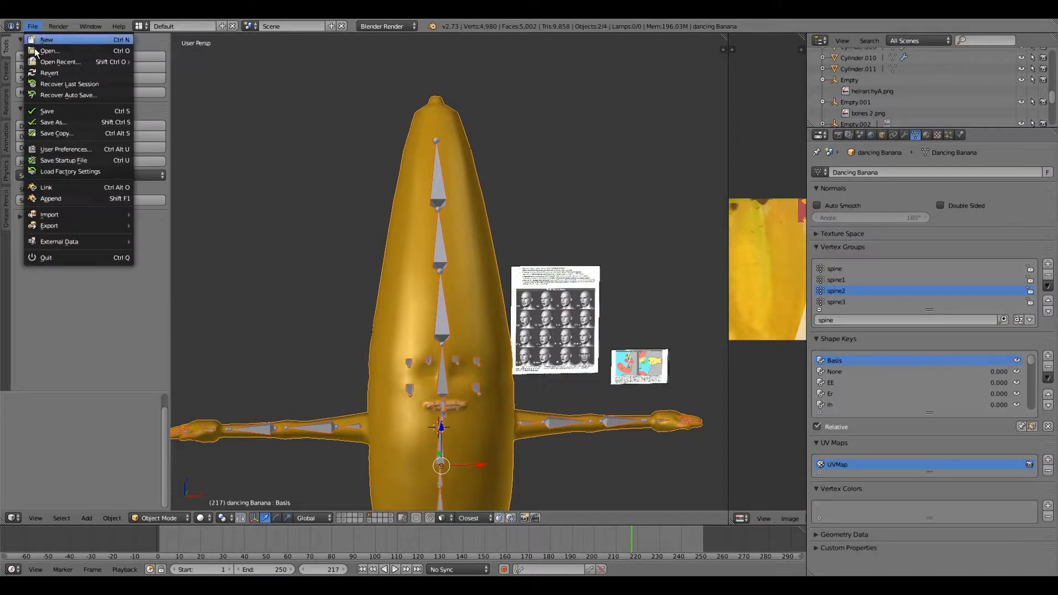
click(53, 115)
middle_drag(186, 153, 370, 357)
scroll(422, 273, up, 1)
scroll(422, 273, down, 2)
scroll(381, 323, up, 1)
scroll(381, 323, down, 2)
shift+middle_drag(417, 308, 409, 334)
click(34, 28)
click(47, 112)
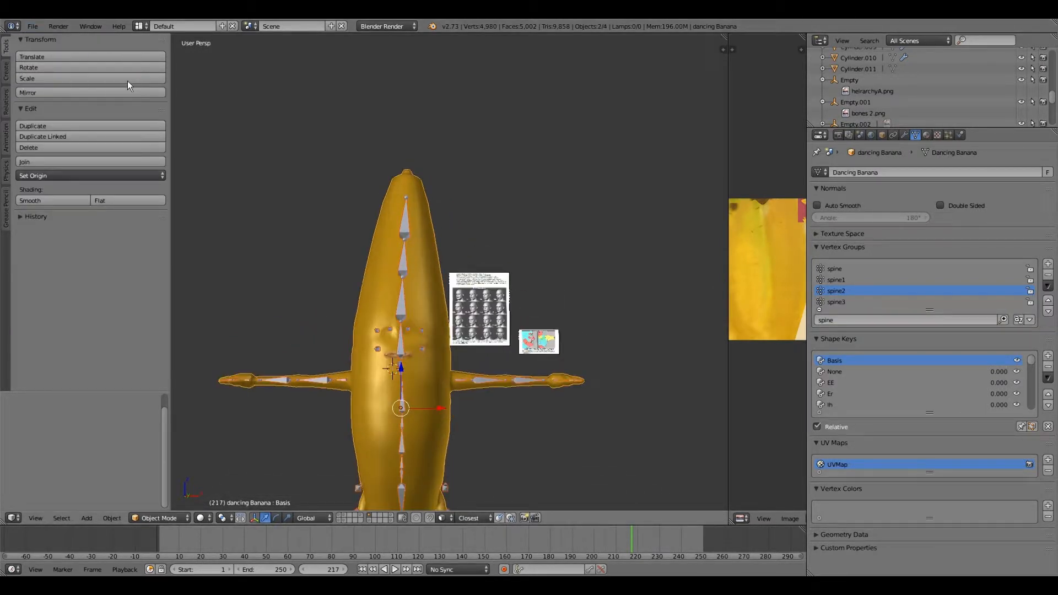
Step: Start an FBX export with version FBX 6.1 ASCII, limited to selected objects, at a scale of 12
click(32, 26)
mouse_move(83, 226)
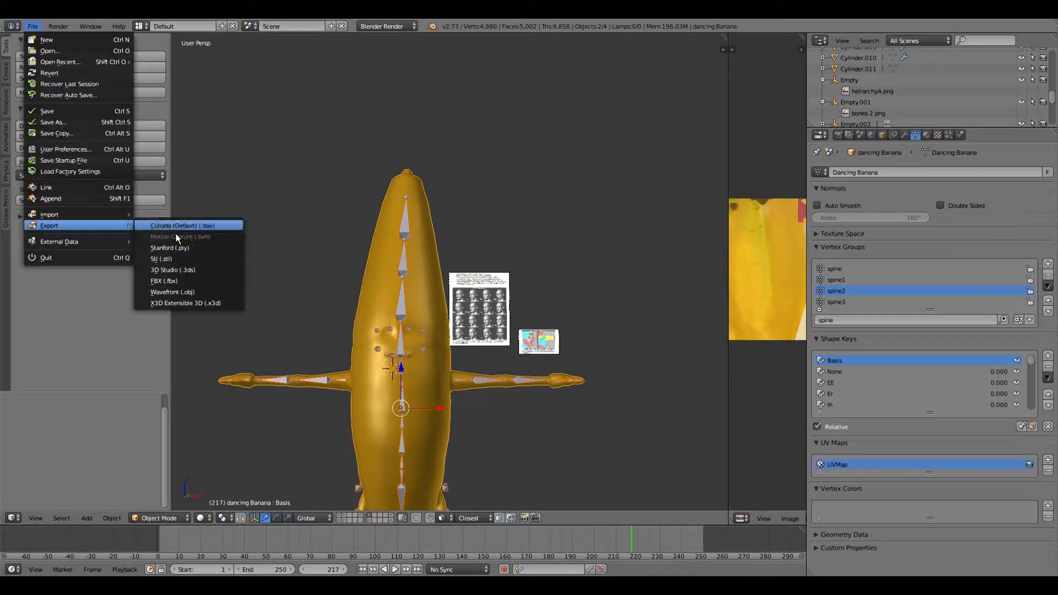
click(168, 280)
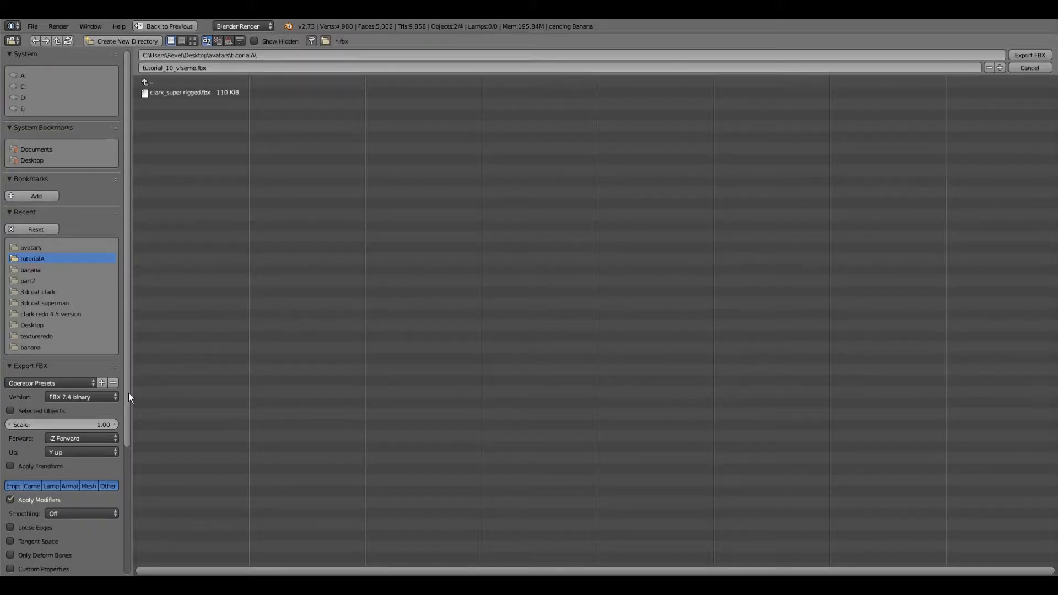
click(83, 395)
click(83, 372)
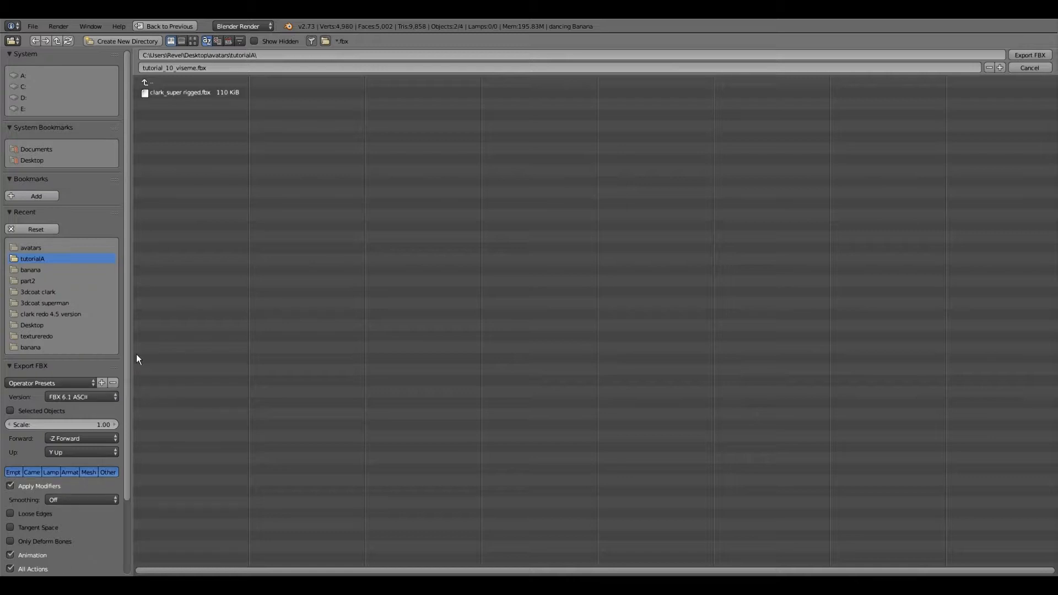
click(10, 410)
click(62, 423)
key(BackSpace)
text(12)
key(Return)
Step: Limit the exported object types to Armature and Mesh and turn off Apply Modifiers
drag(127, 382, 114, 451)
click(86, 391)
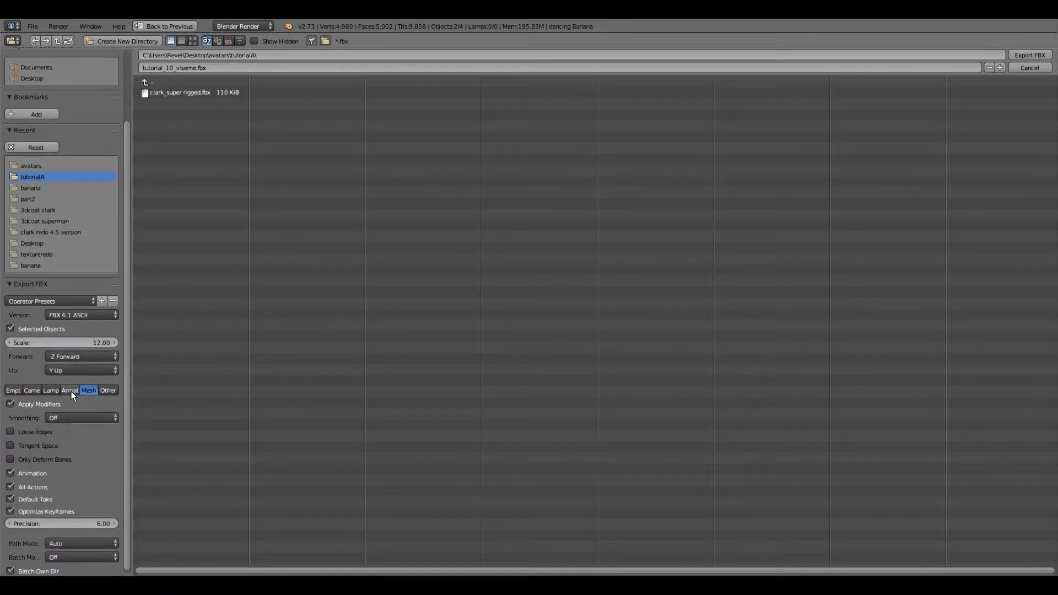
drag(127, 368, 117, 408)
click(10, 400)
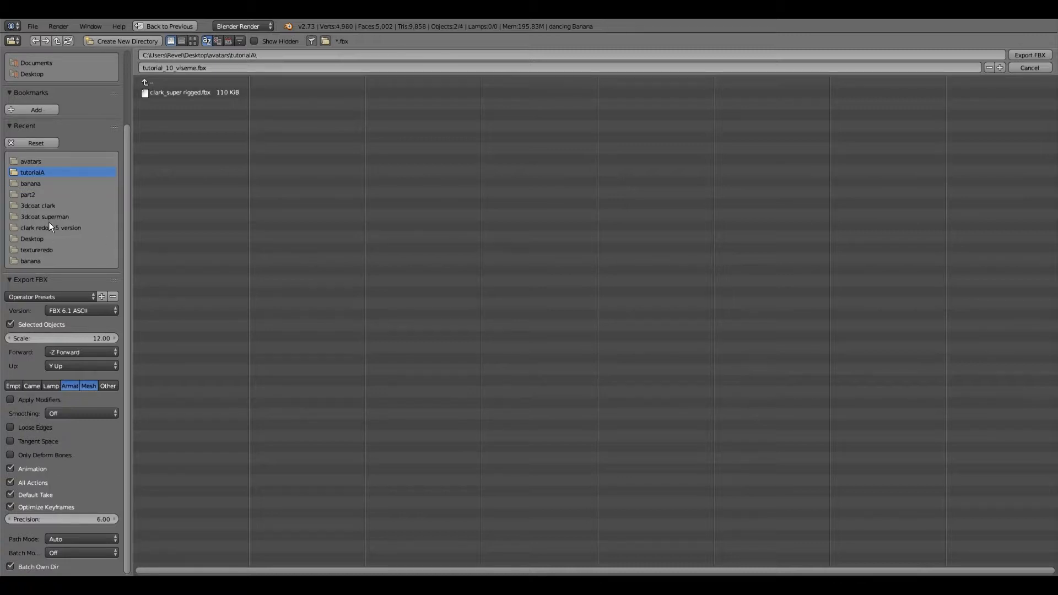
Step: Export the FBX into the blender tutorial's banana folder under the name Dancing Banana.fbx
click(50, 185)
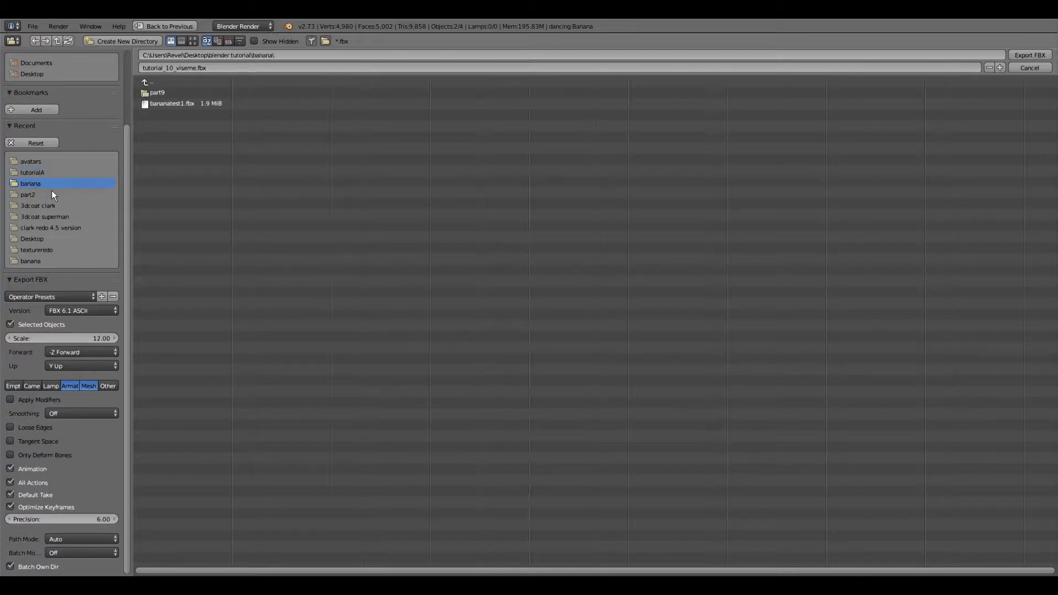
click(187, 68)
key(BackSpace)
text(Dancing Banan)
key(Return)
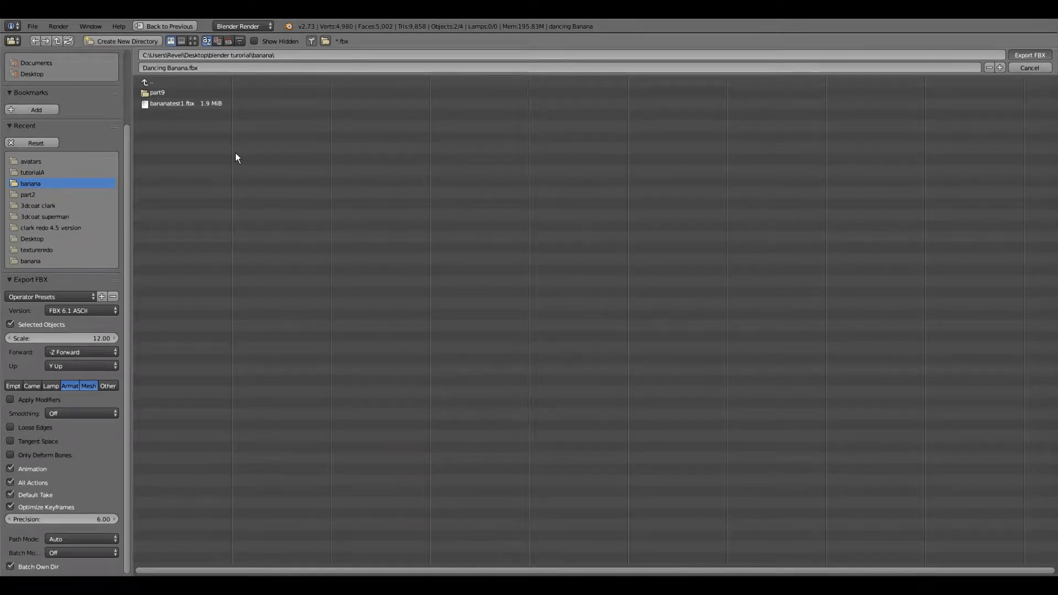
key(Return)
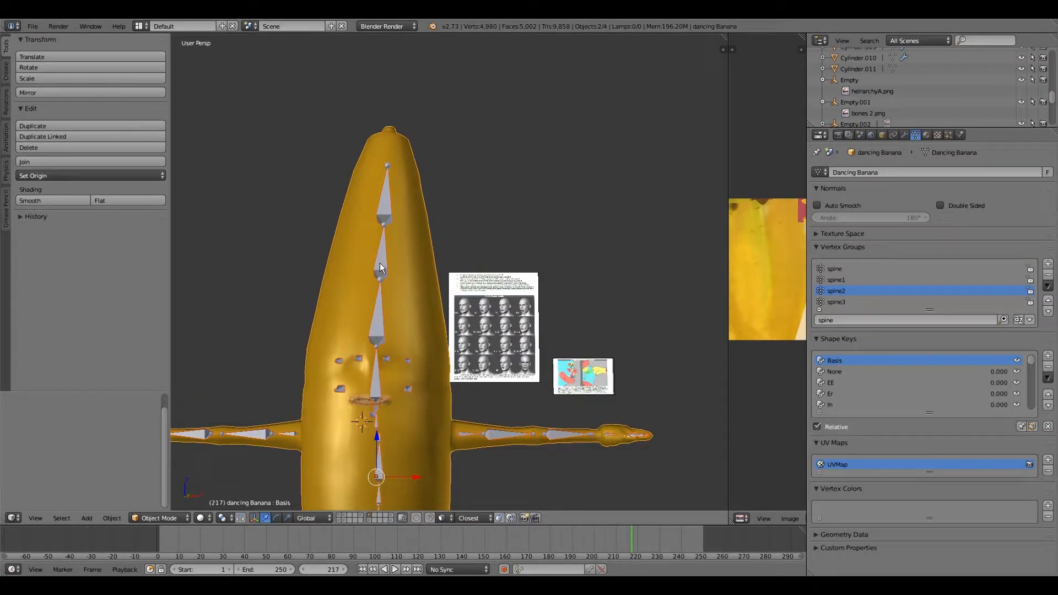
Step: Make the armature active, apply rotation and scale to the selected armature and banana, and save the file
right_click(379, 263)
click(112, 518)
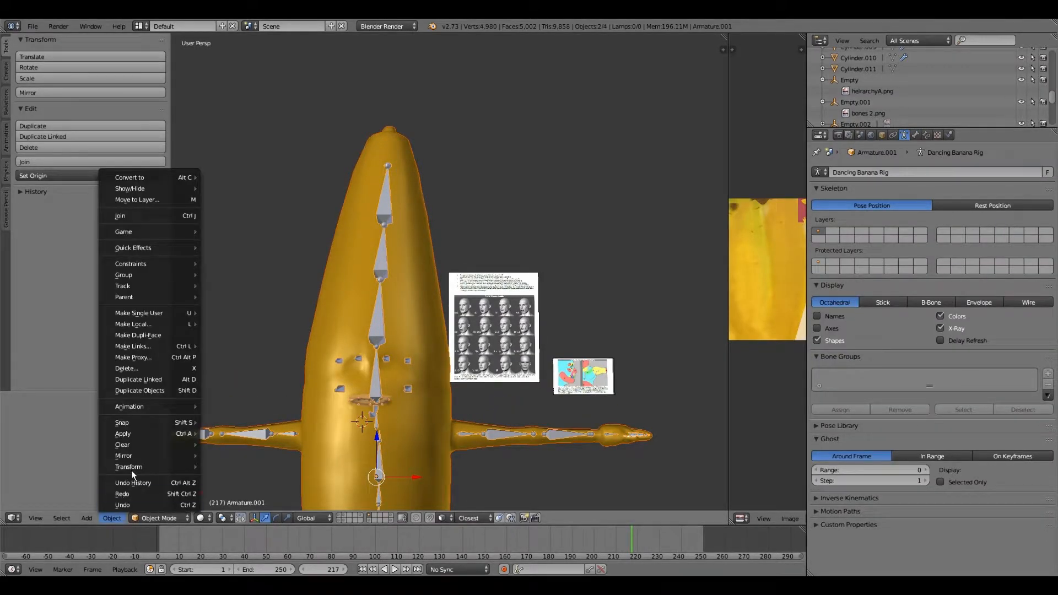
mouse_move(141, 432)
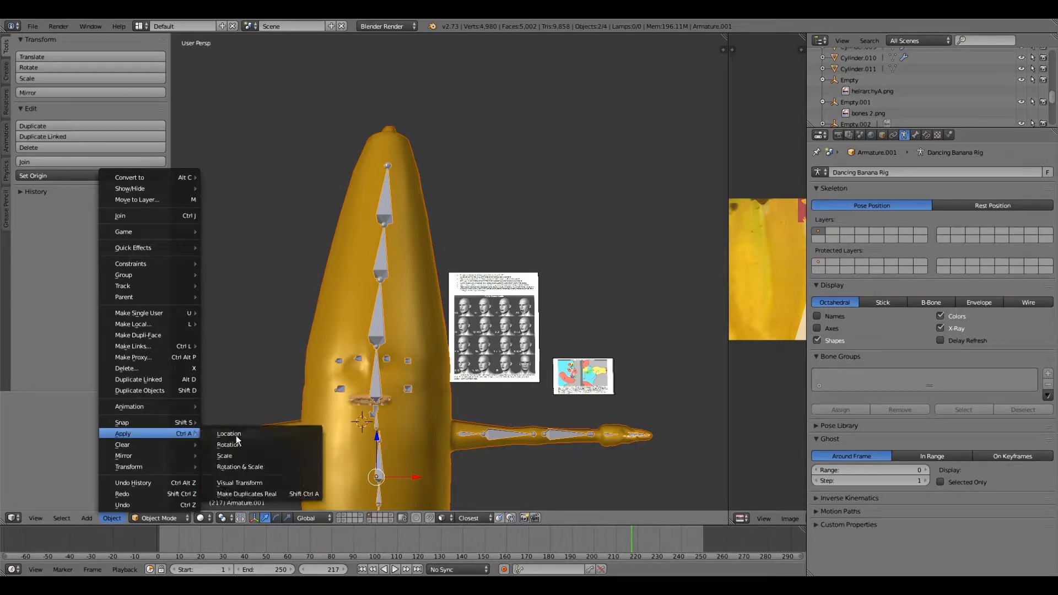
click(248, 467)
scroll(312, 404, down, 2)
scroll(312, 405, up, 2)
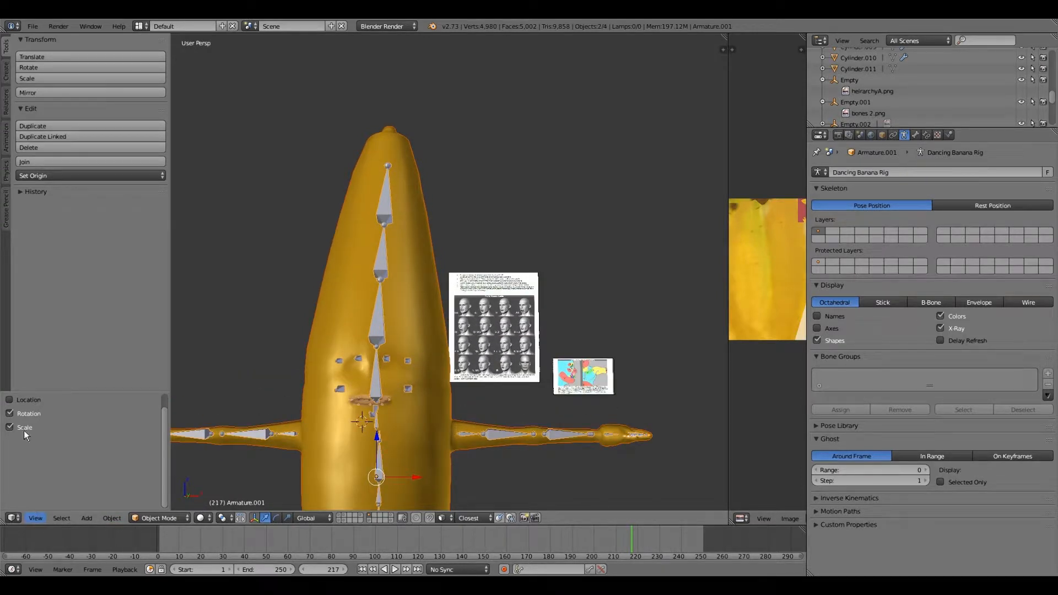
click(32, 29)
click(57, 110)
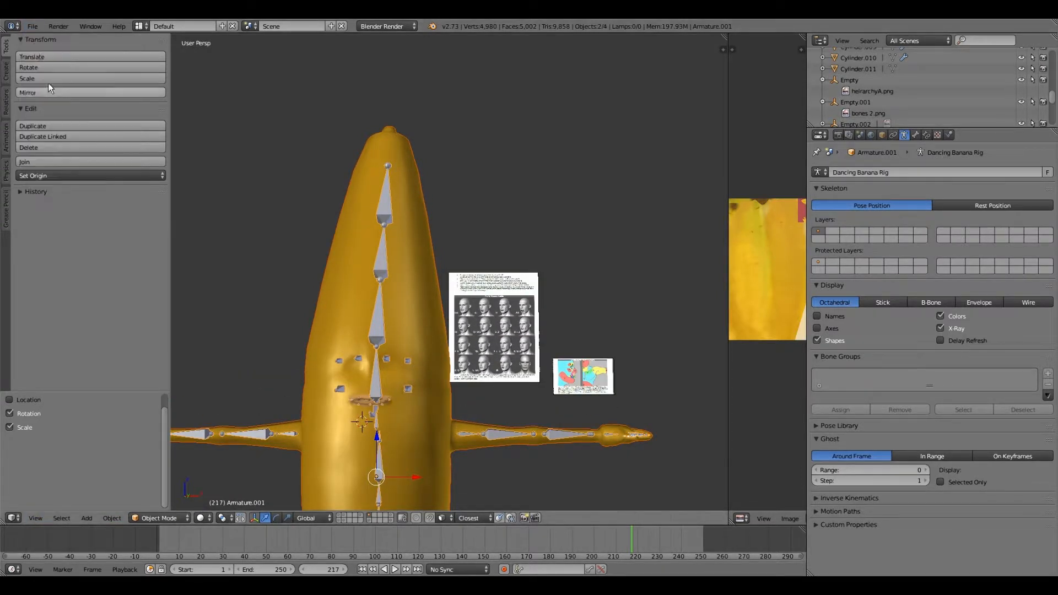
click(32, 25)
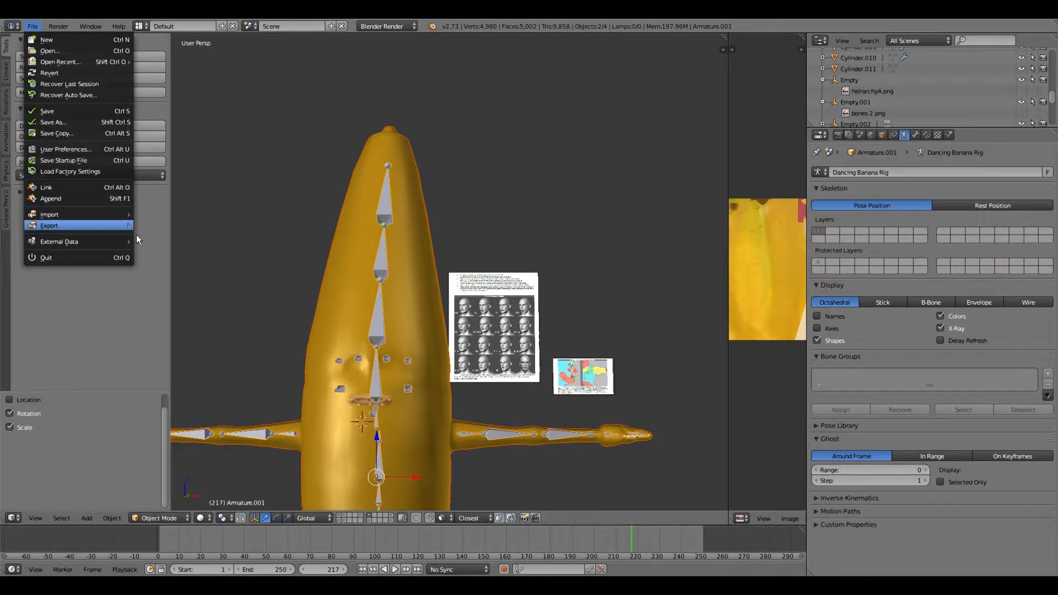
mouse_move(137, 235)
click(168, 280)
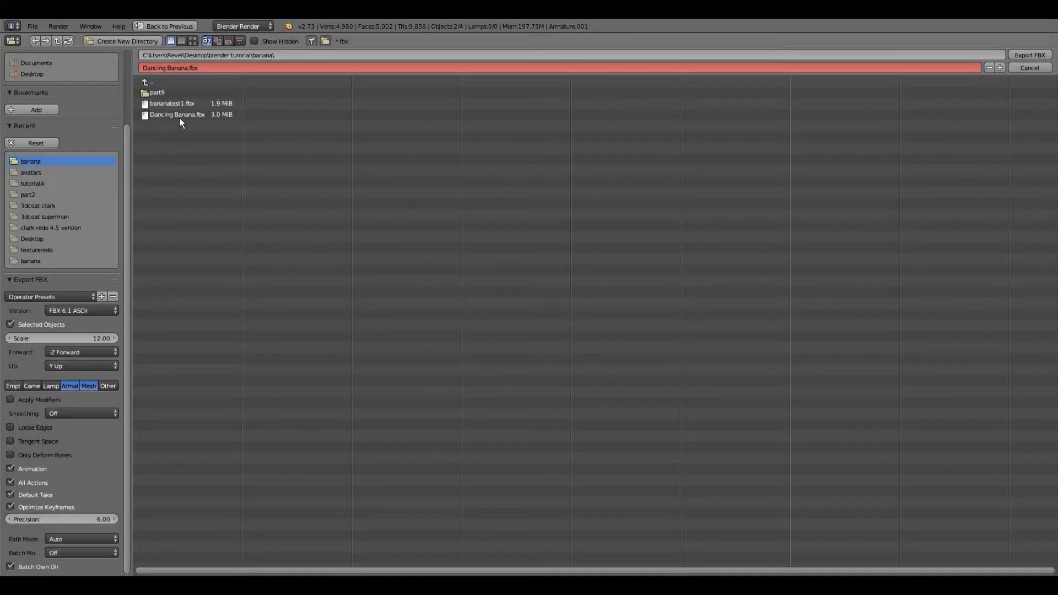
click(180, 117)
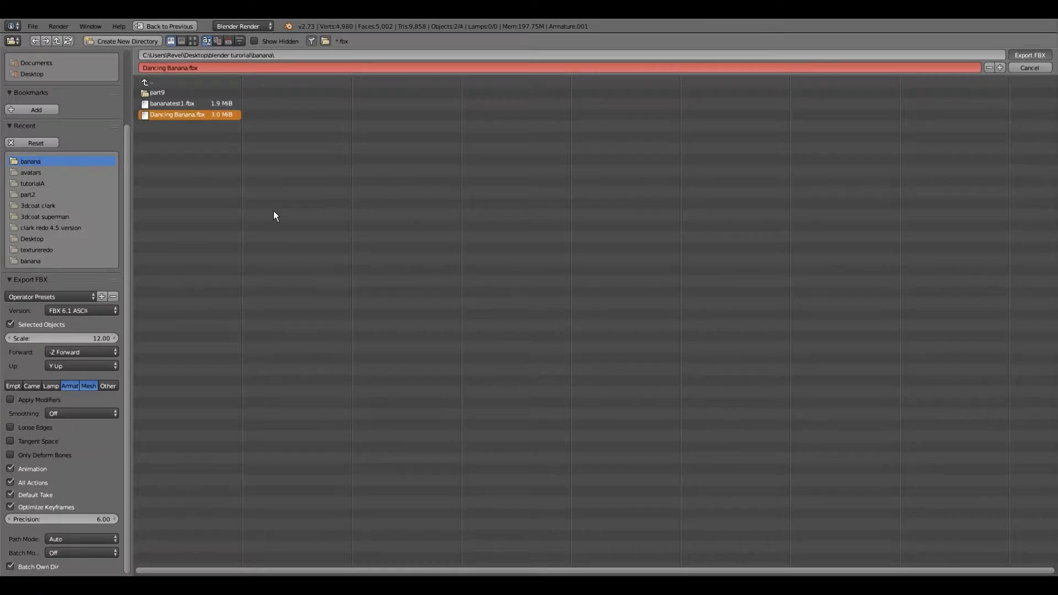
key(Escape)
scroll(273, 223, down, 4)
middle_drag(282, 230, 305, 306)
scroll(306, 307, up, 6)
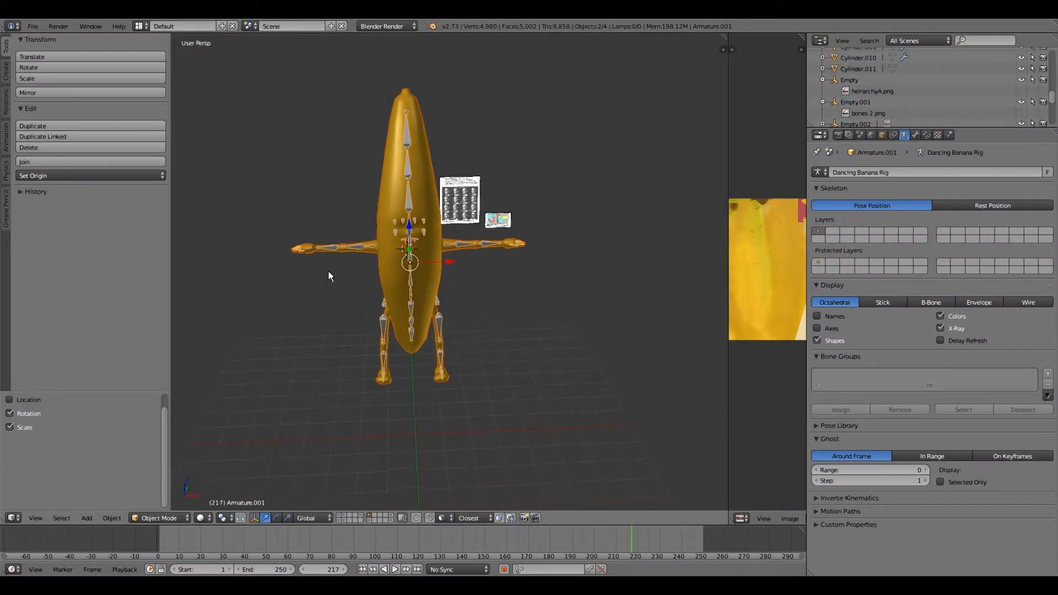
shift+middle_drag(346, 249, 420, 213)
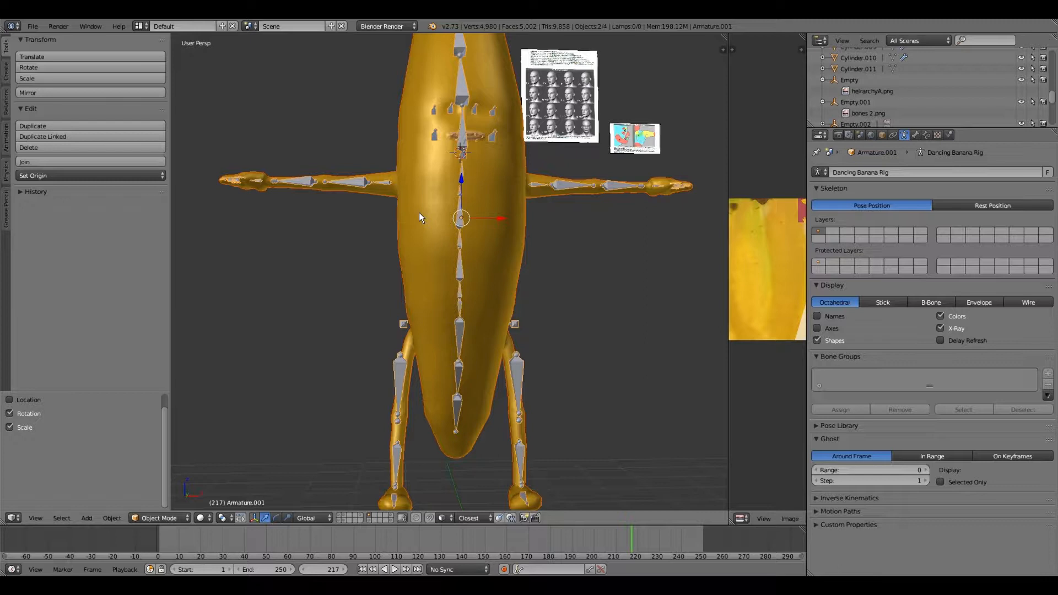
scroll(417, 202, up, 1)
scroll(429, 215, down, 2)
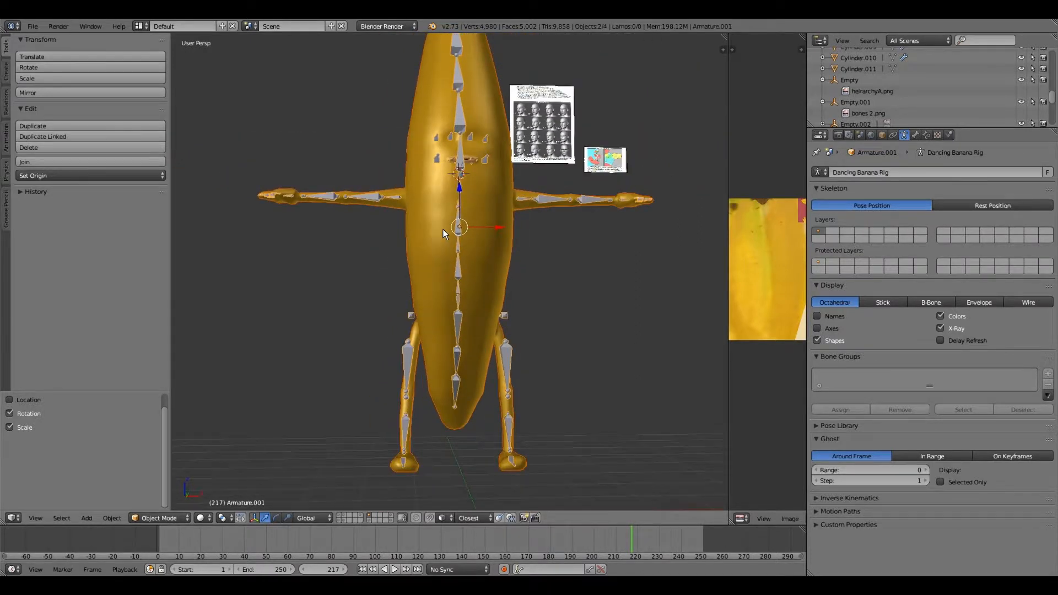
shift+middle_drag(443, 229, 413, 381)
click(32, 26)
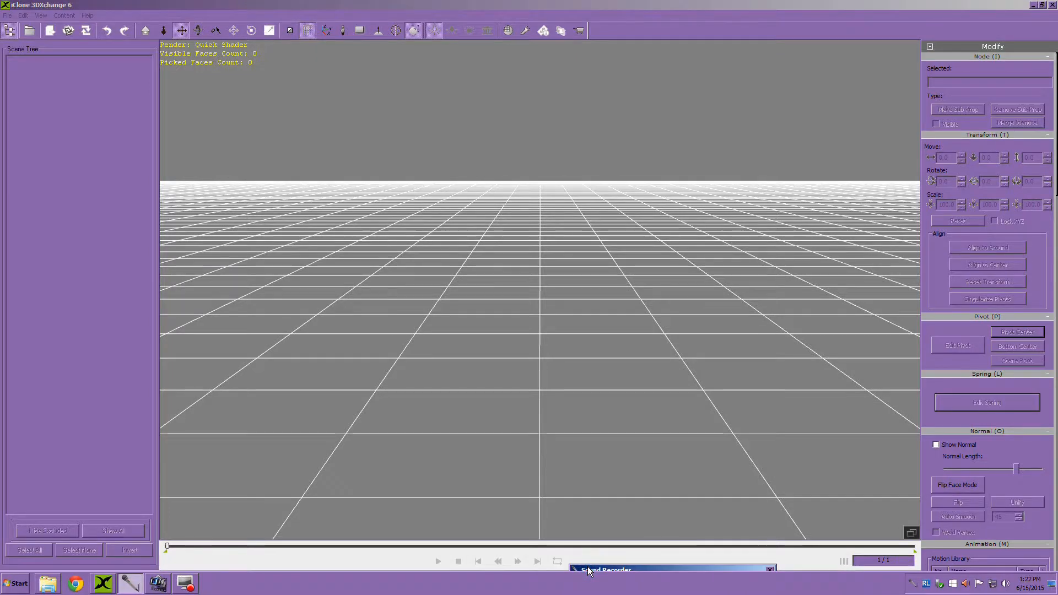
drag(588, 566, 608, 563)
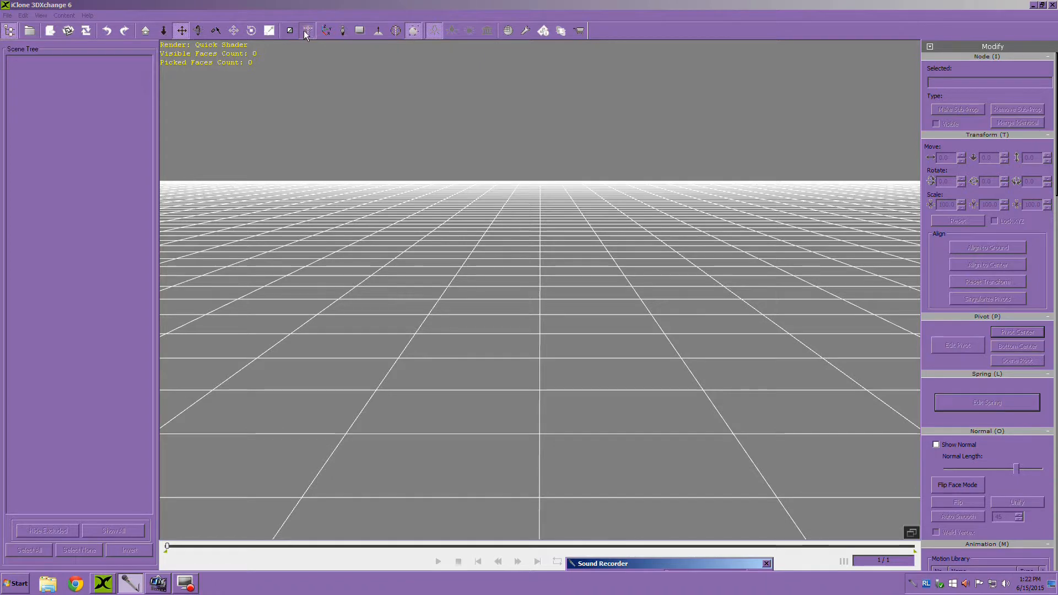
Step: Import Dancing Banana from the banana folder into iClone 3DXchange 6 with the default FBX import settings
click(29, 32)
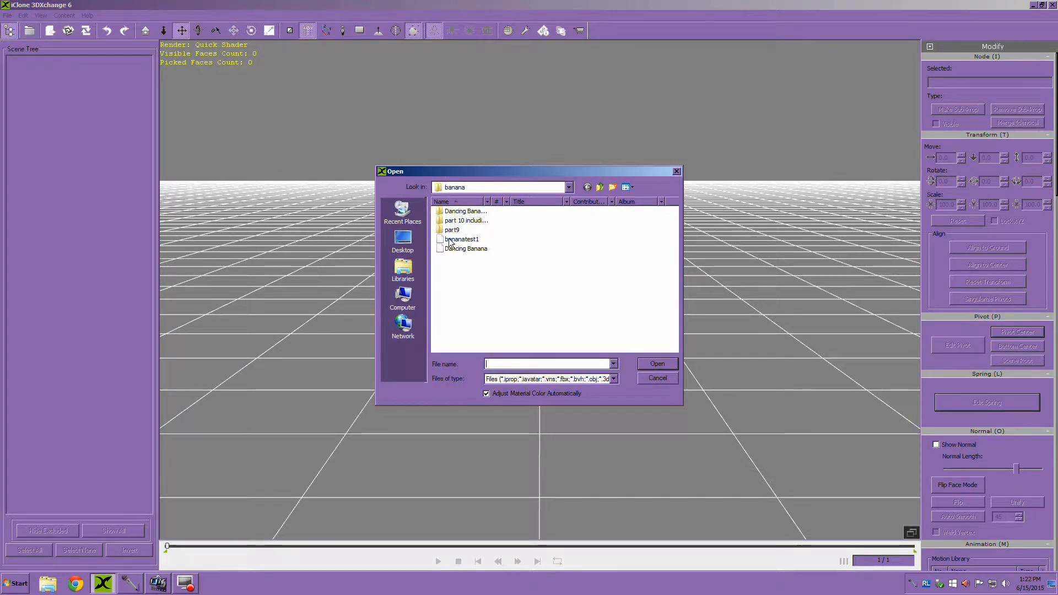
click(458, 248)
click(655, 363)
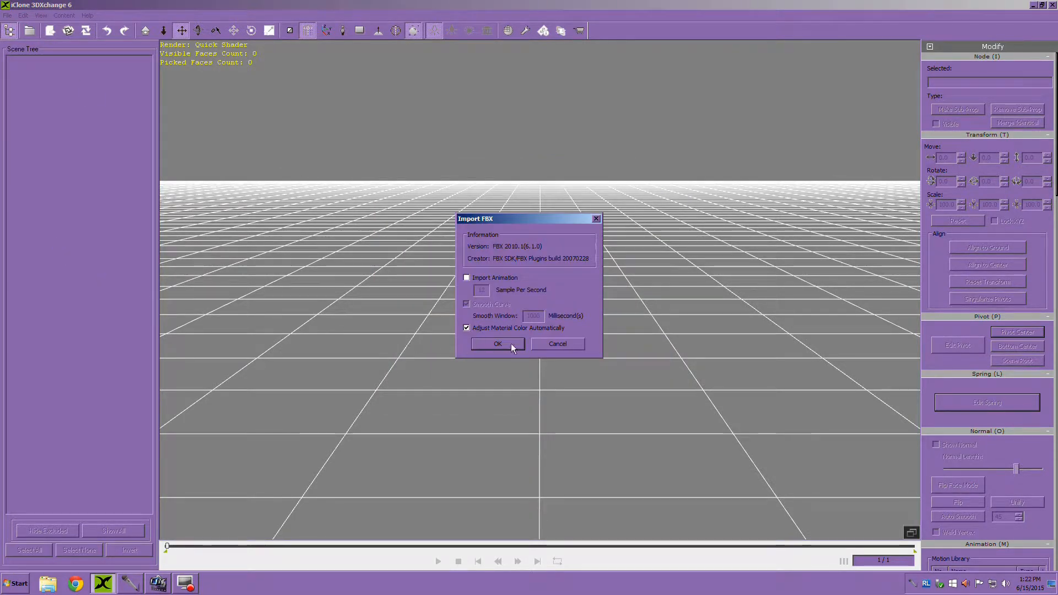
click(498, 343)
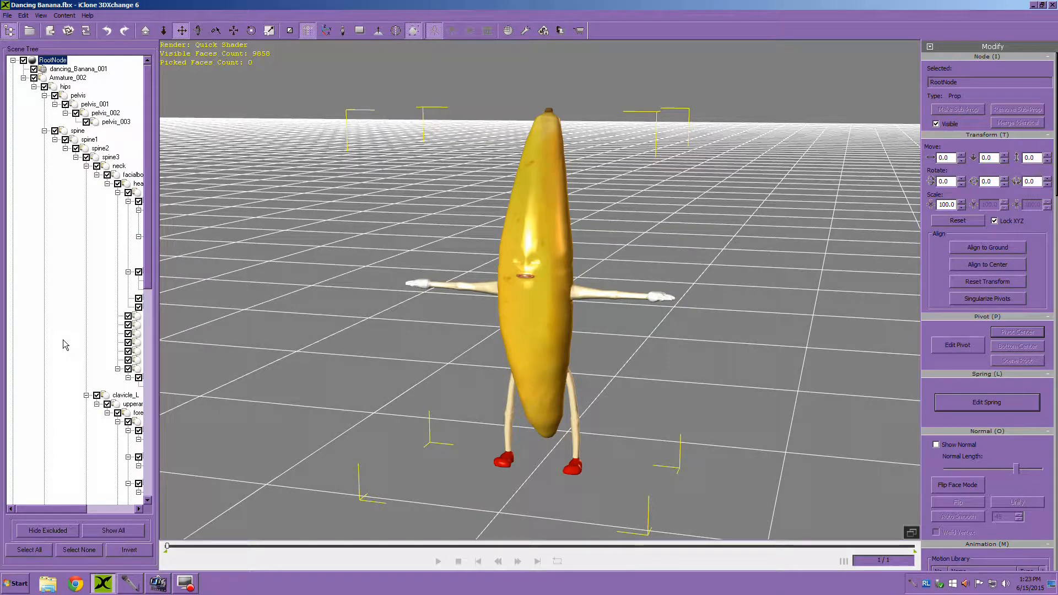
Step: Pick the banana's body material directly from the model for editing
right_drag(325, 355, 400, 329)
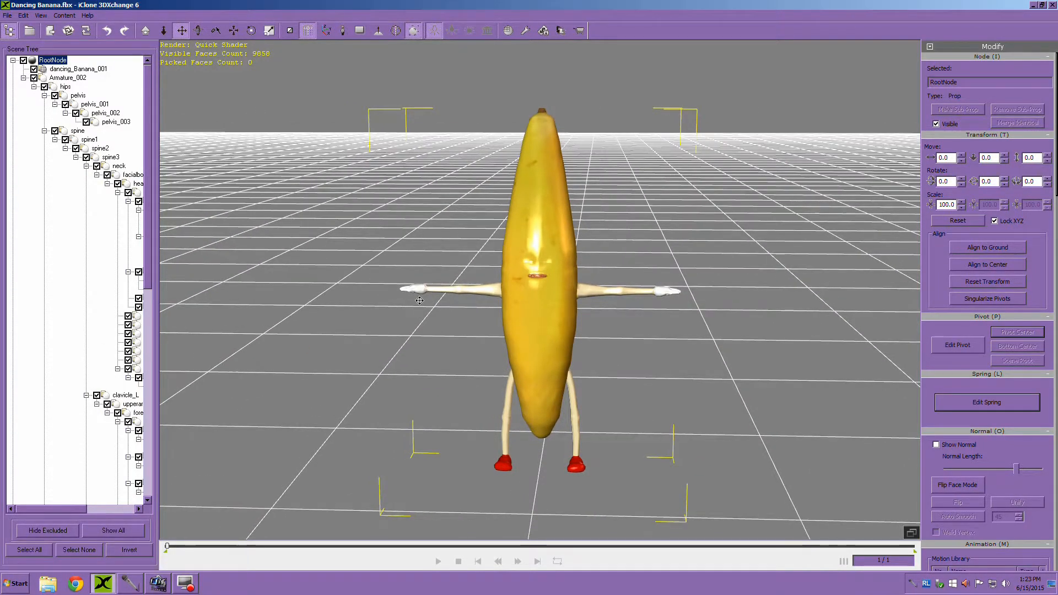
scroll(398, 298, up, 2)
scroll(398, 298, down, 1)
scroll(400, 307, up, 1)
scroll(413, 333, down, 3)
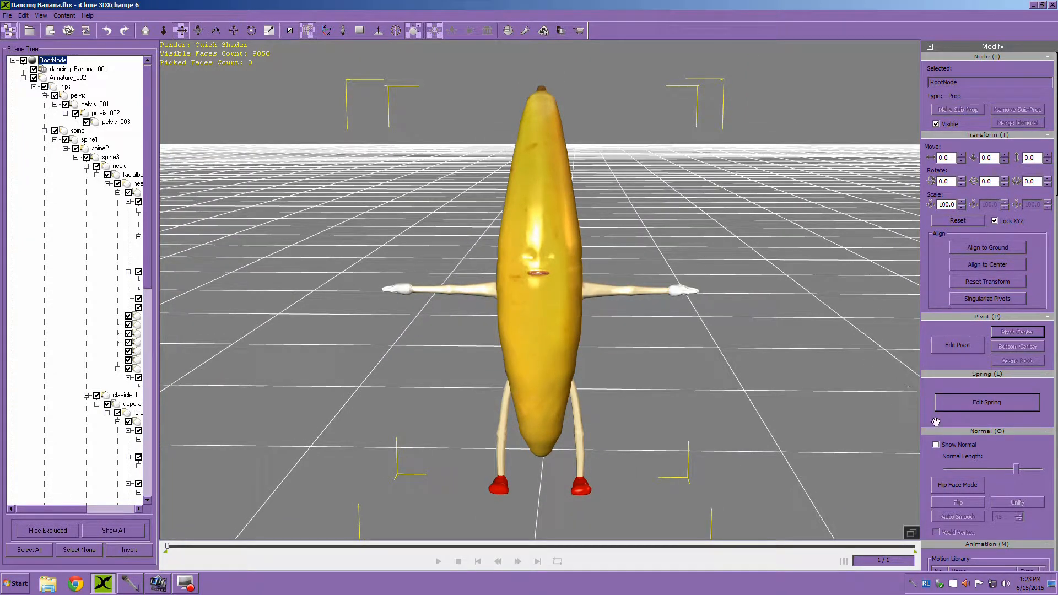
scroll(934, 419, down, 5)
scroll(927, 414, down, 5)
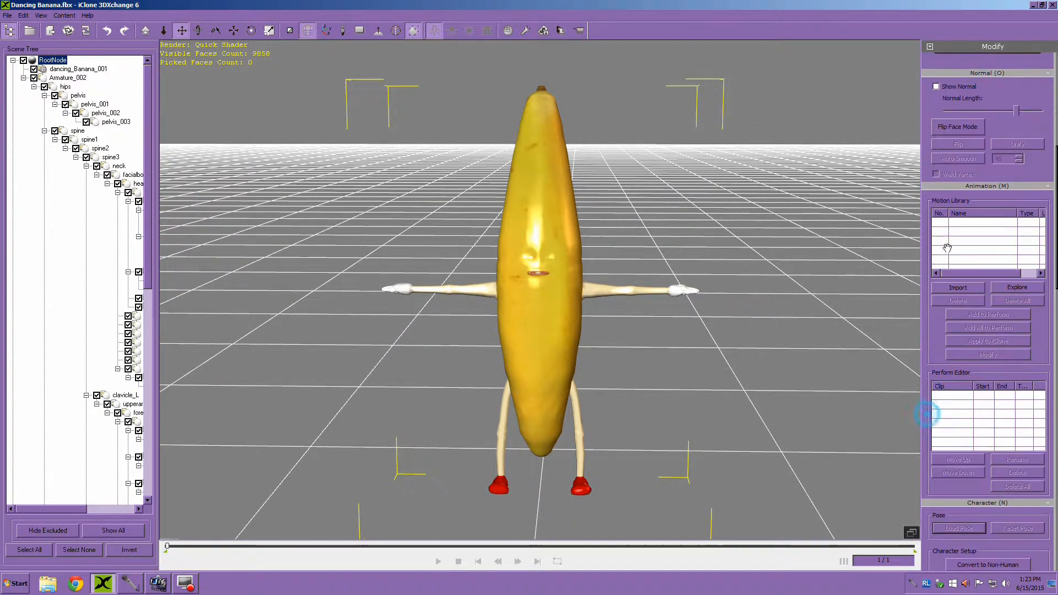
scroll(931, 406, down, 5)
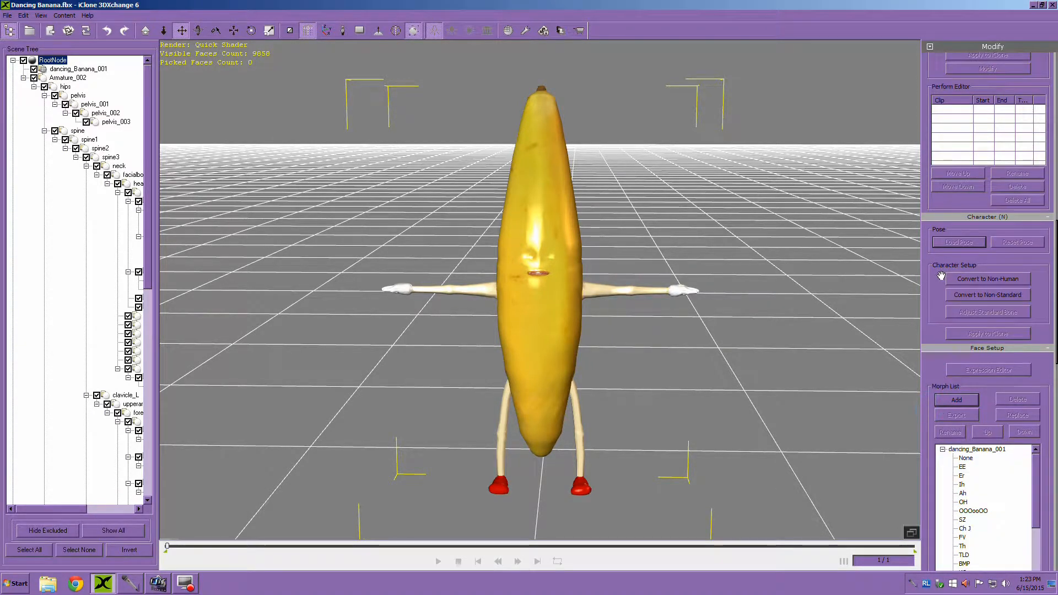
scroll(936, 328, down, 5)
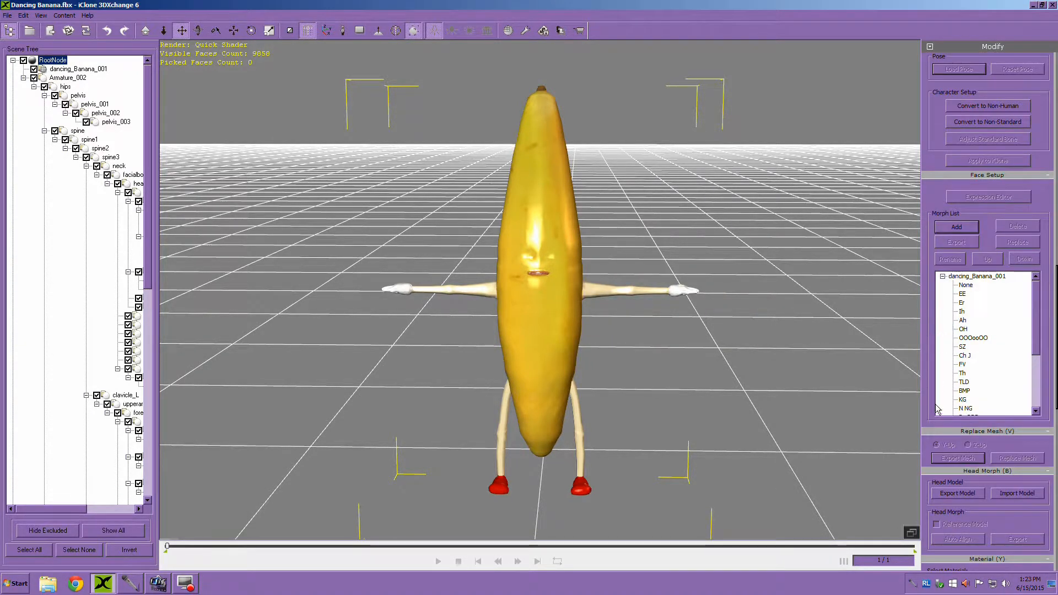
scroll(937, 327, down, 4)
click(1020, 434)
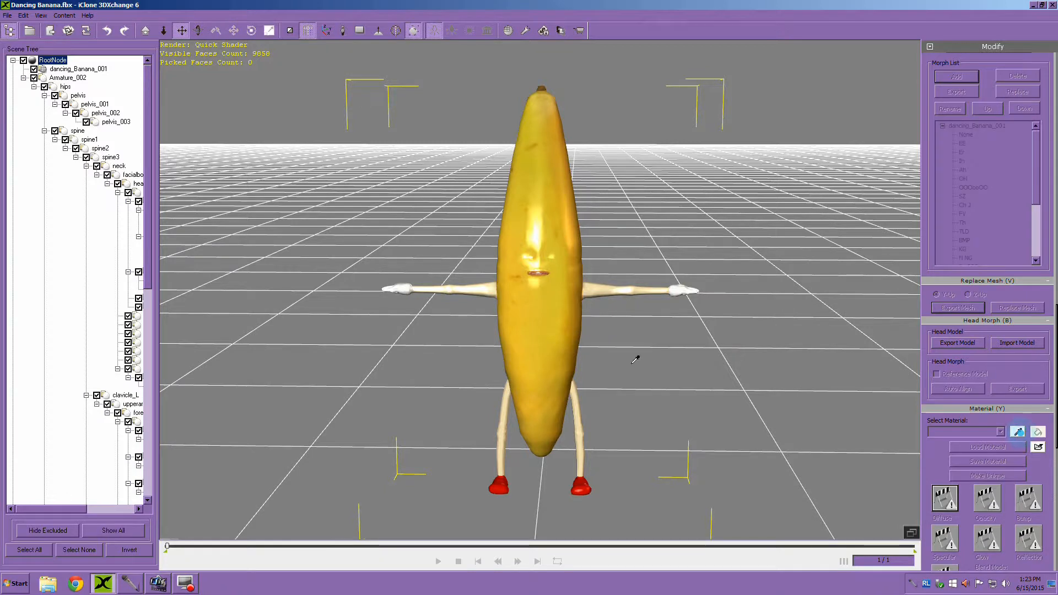
click(544, 335)
Step: Set the banana material's diffuse strength to 100, glossiness to 100 and specular to 7
drag(944, 471, 913, 303)
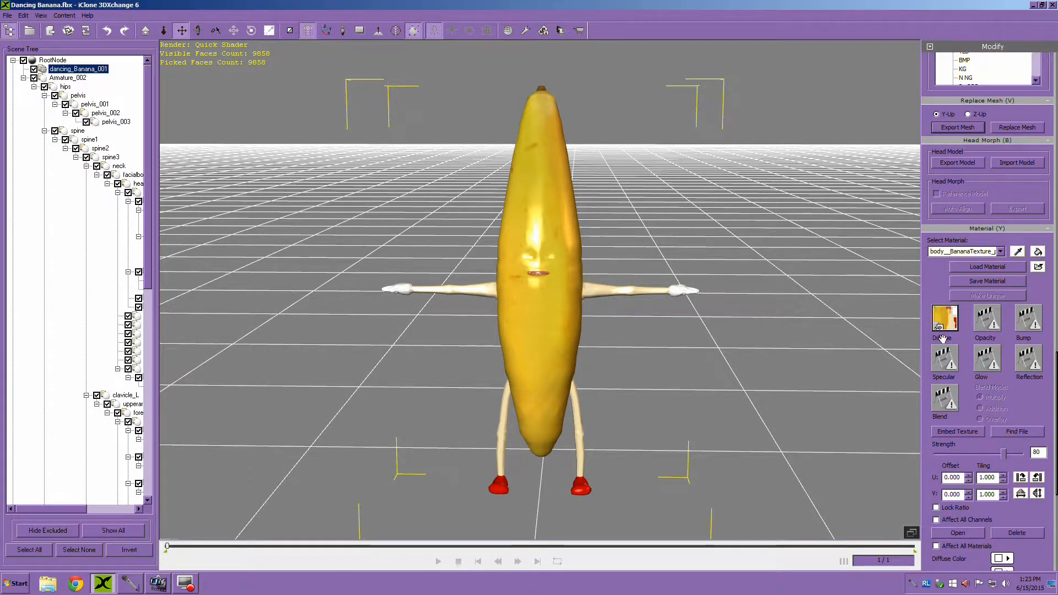
drag(1004, 450, 1020, 452)
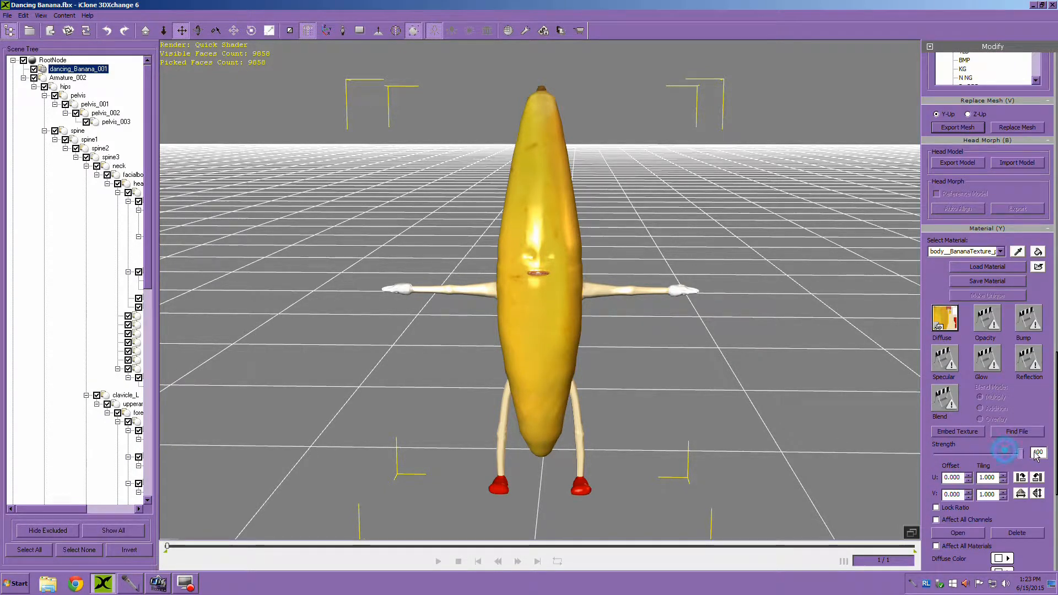
drag(932, 291, 935, 202)
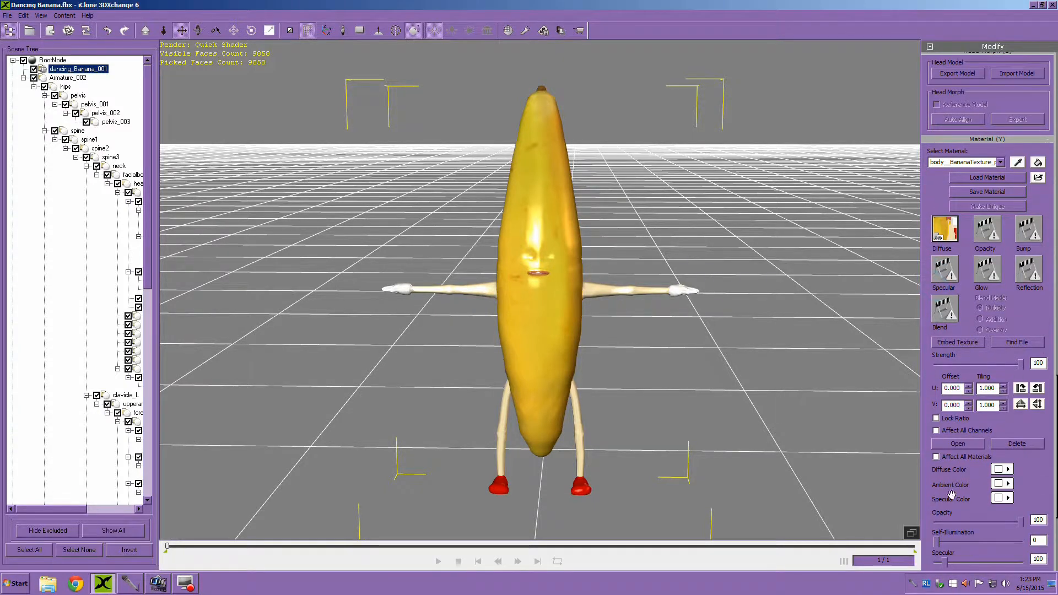
drag(941, 493, 937, 364)
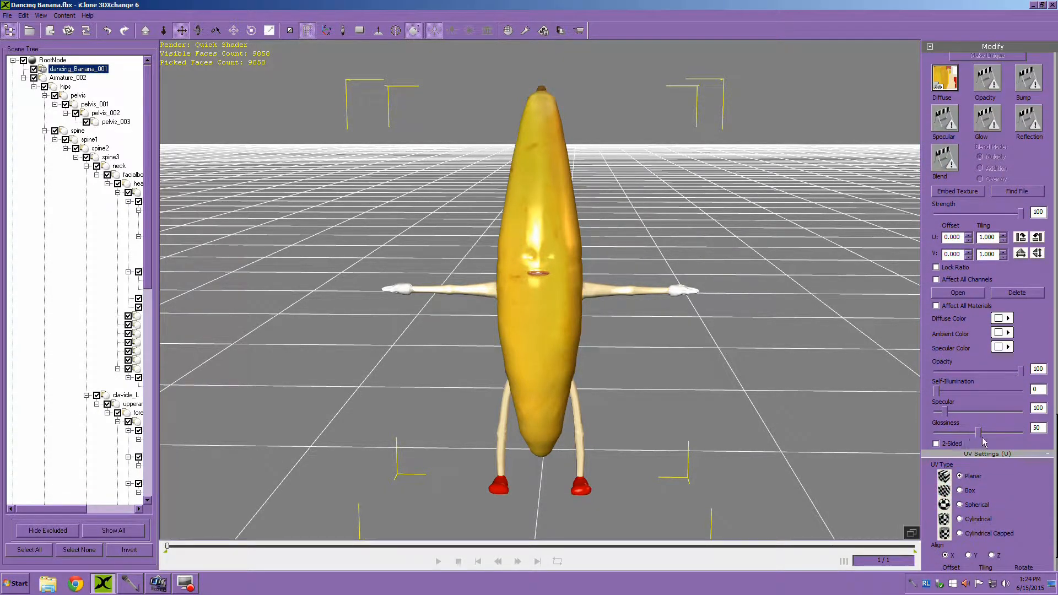
drag(978, 432, 1022, 432)
drag(943, 414, 937, 416)
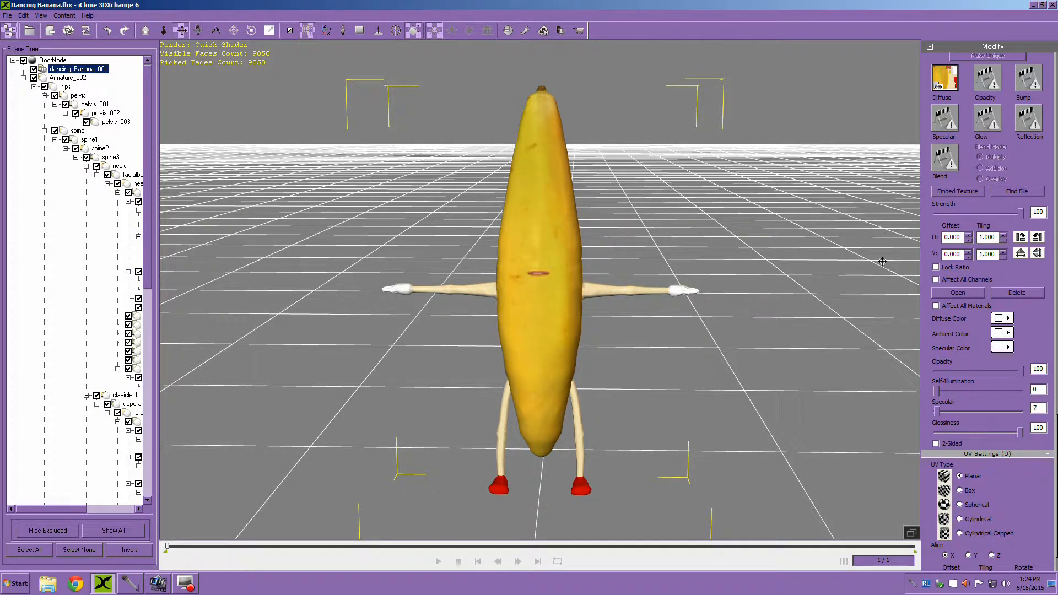
Step: Align the whole model, from its RootNode, to the center and to the ground
click(348, 34)
click(349, 34)
scroll(924, 221, up, 3)
scroll(923, 221, up, 5)
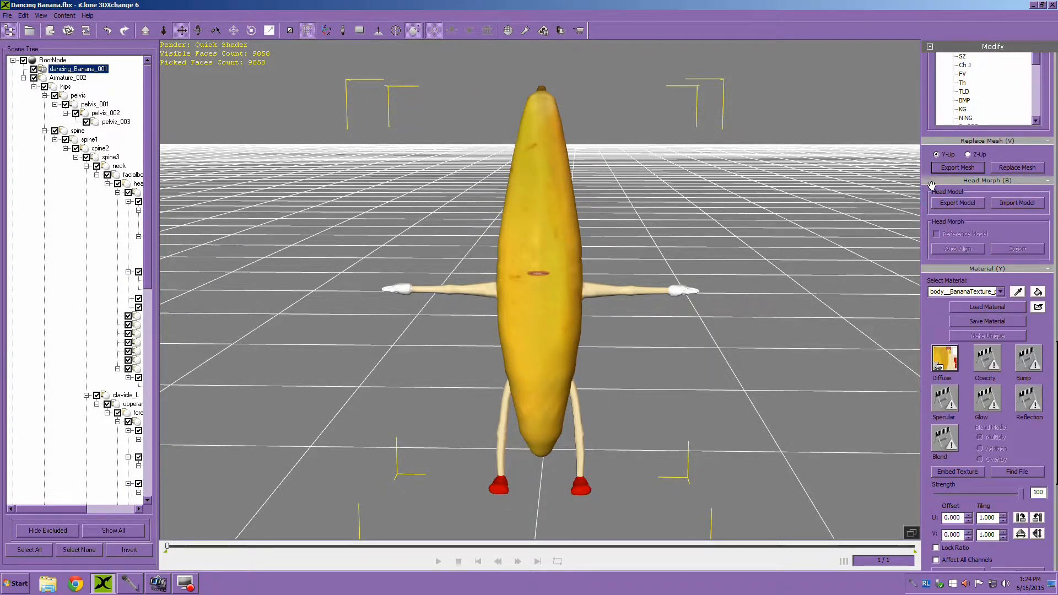
scroll(927, 105, up, 8)
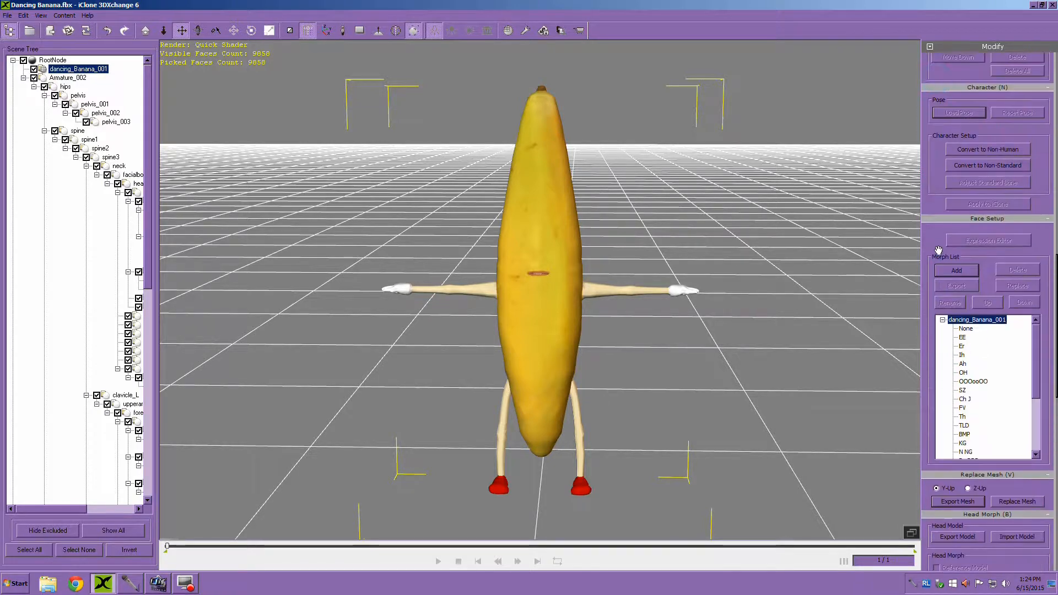
scroll(927, 108, up, 4)
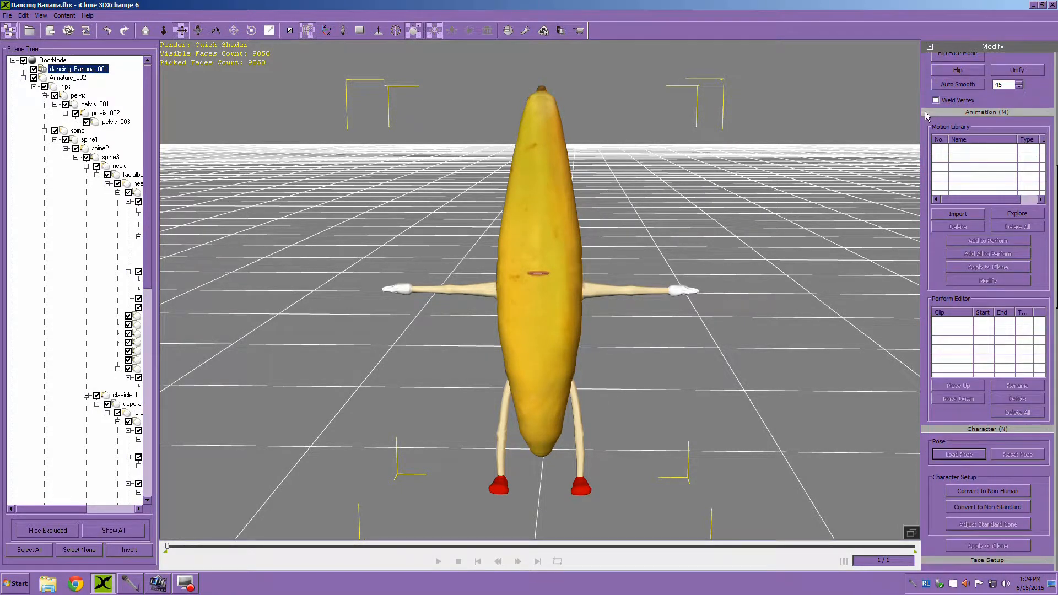
scroll(927, 107, up, 4)
scroll(917, 264, up, 5)
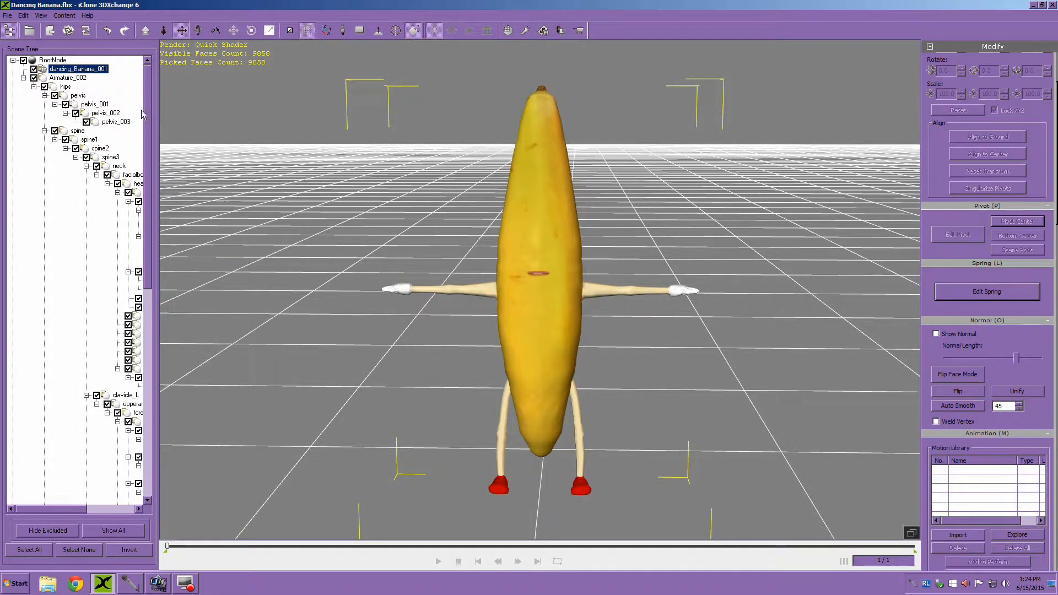
click(52, 60)
click(985, 152)
click(990, 137)
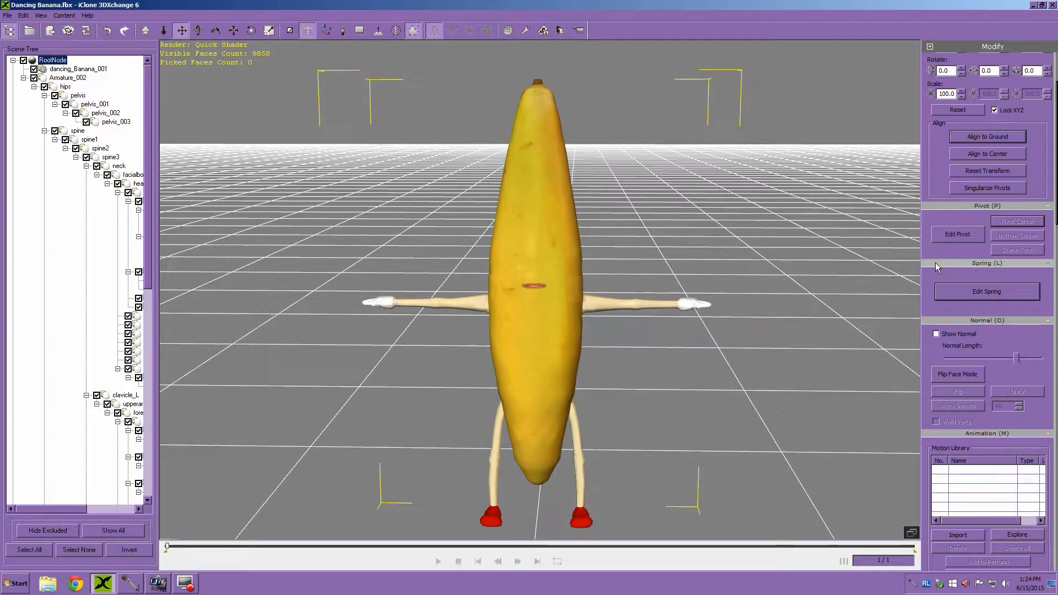
Step: Start converting the banana model to a non-standard character
scroll(935, 262, down, 5)
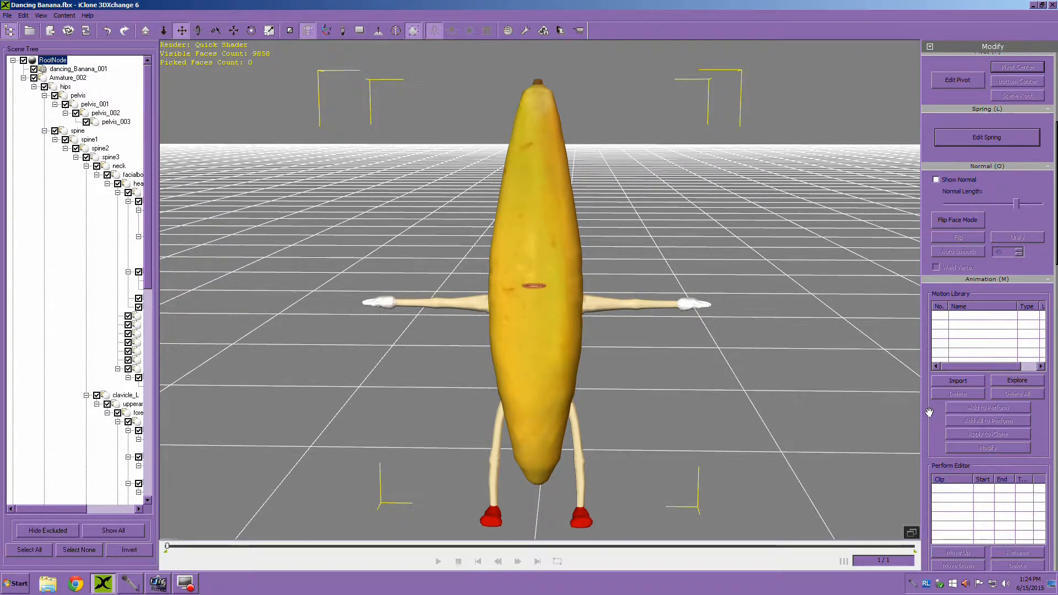
scroll(924, 342, down, 8)
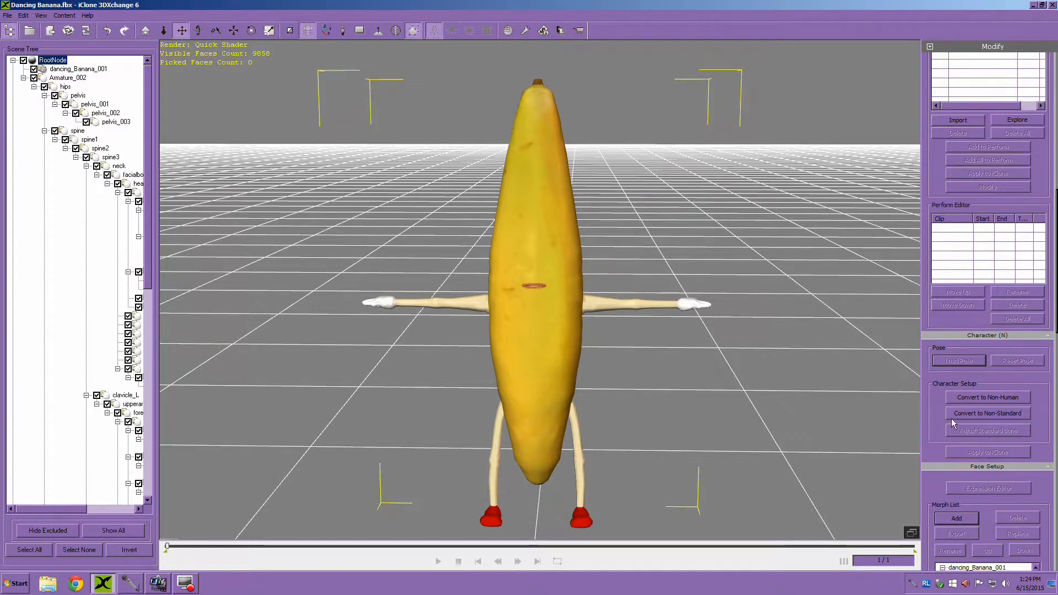
click(960, 421)
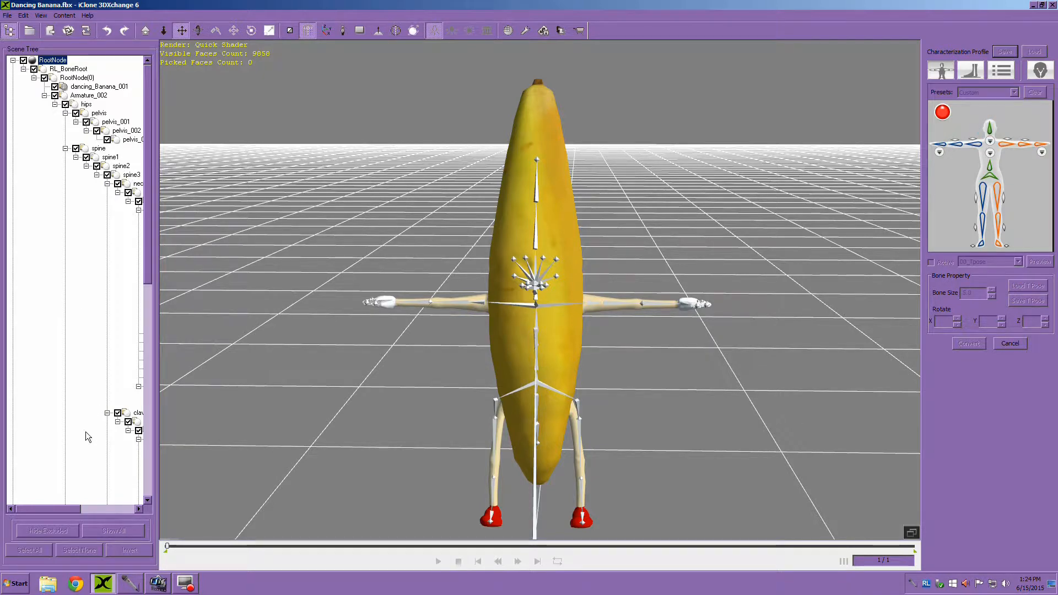
Step: Map the head, hips and right thigh of the characterization profile to the banana's matching bones
drag(67, 512, 95, 507)
click(107, 201)
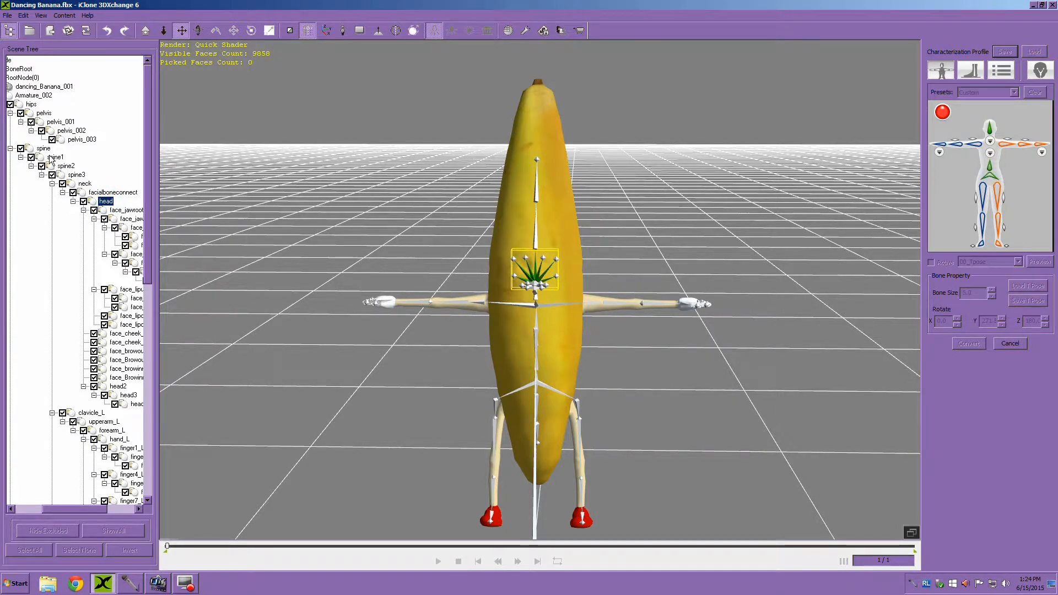
click(44, 149)
click(988, 173)
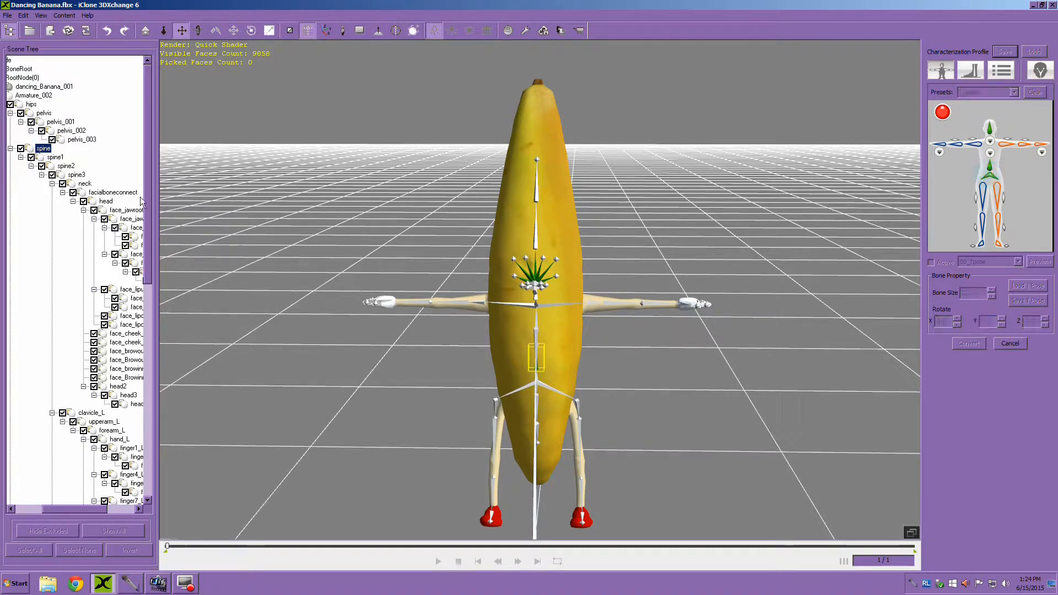
click(30, 104)
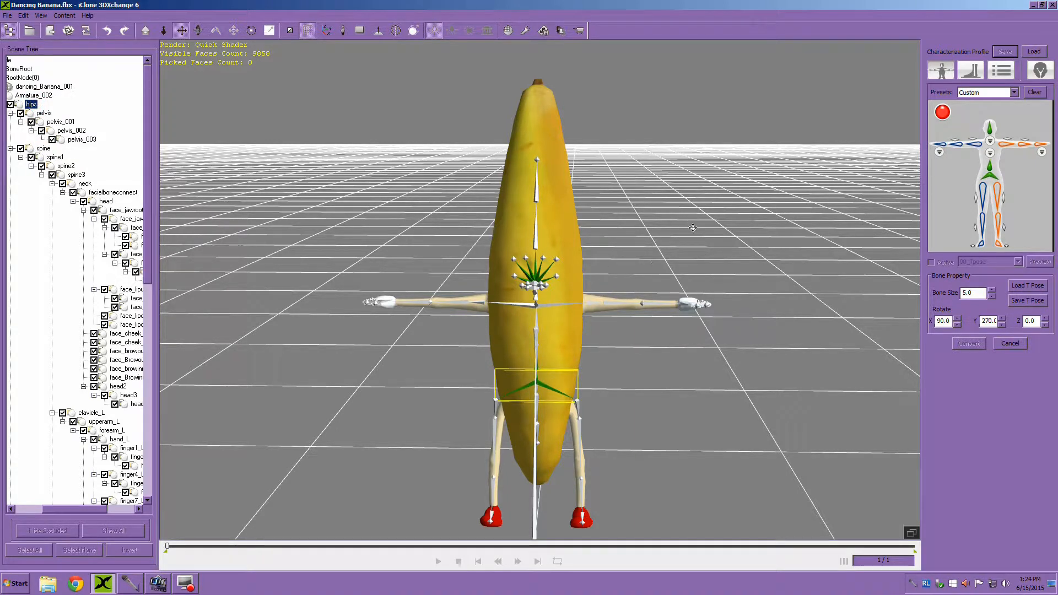
click(984, 199)
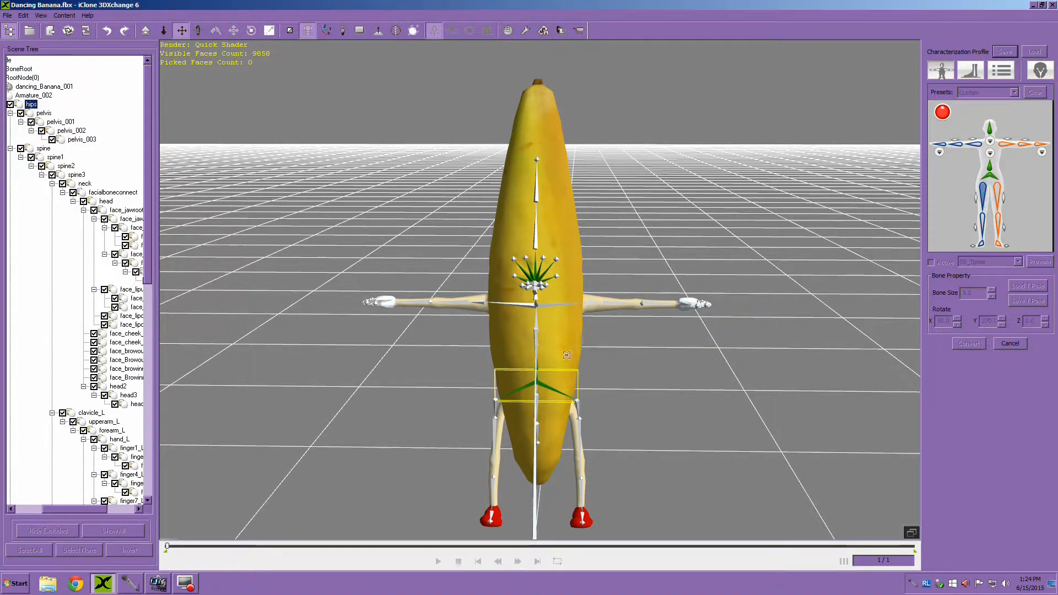
click(492, 428)
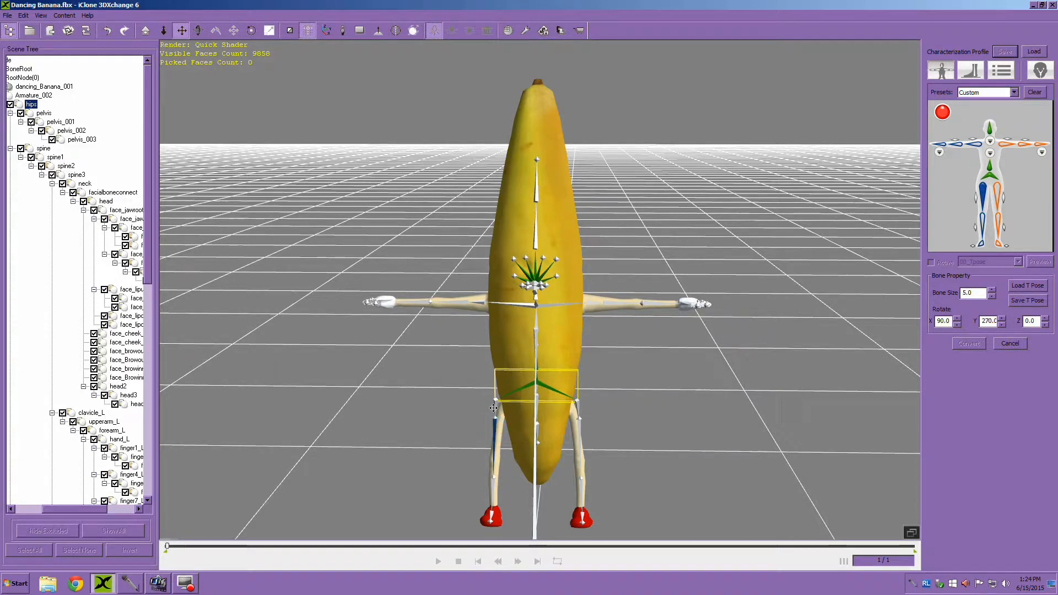
Step: Map the left thigh and both calves of the characterization profile to the banana's matching leg bones
click(996, 197)
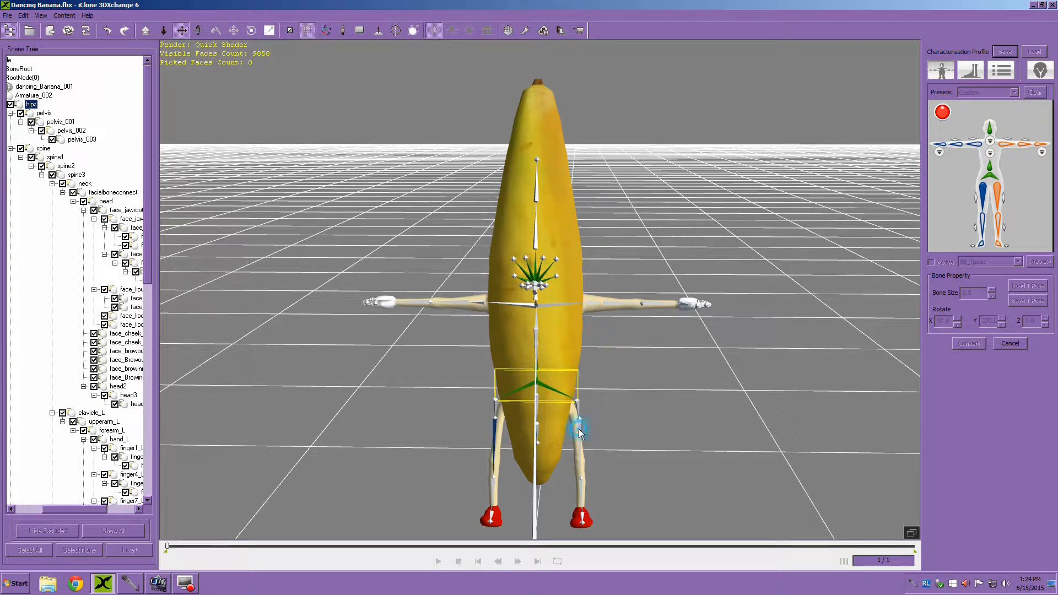
click(980, 230)
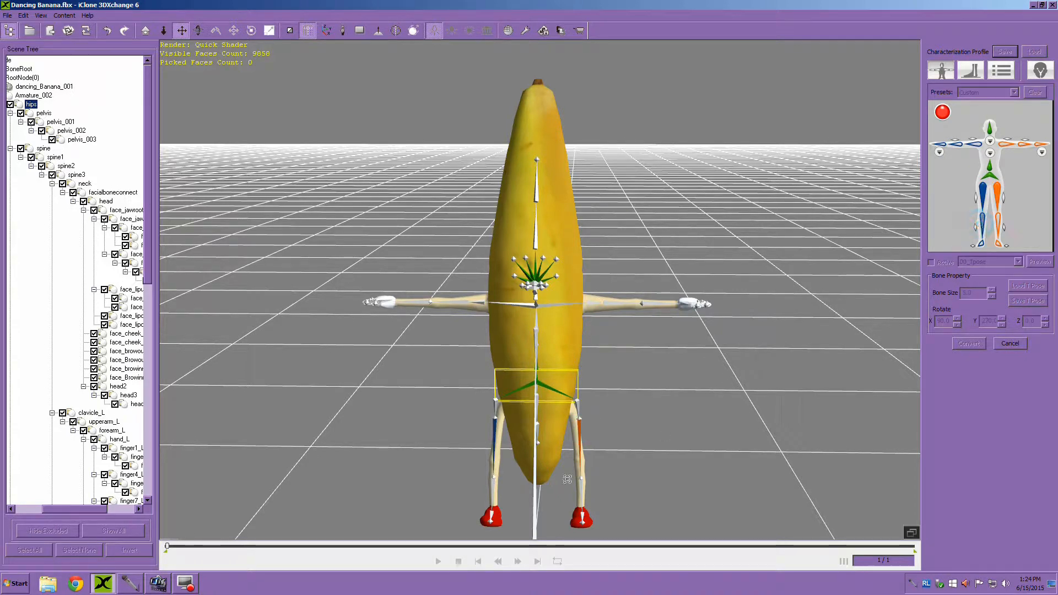
click(491, 489)
click(998, 225)
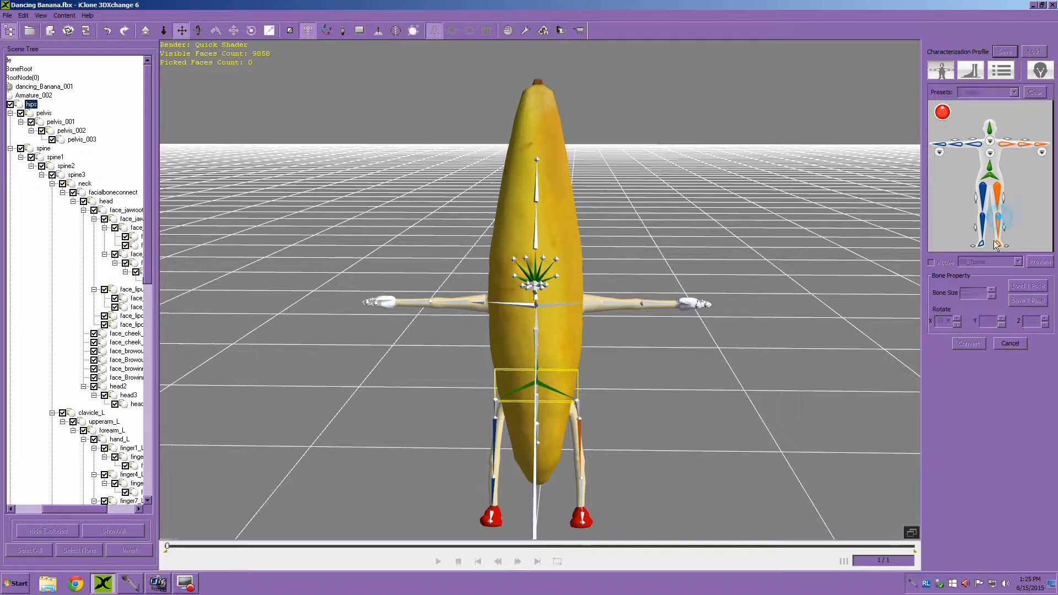
click(581, 489)
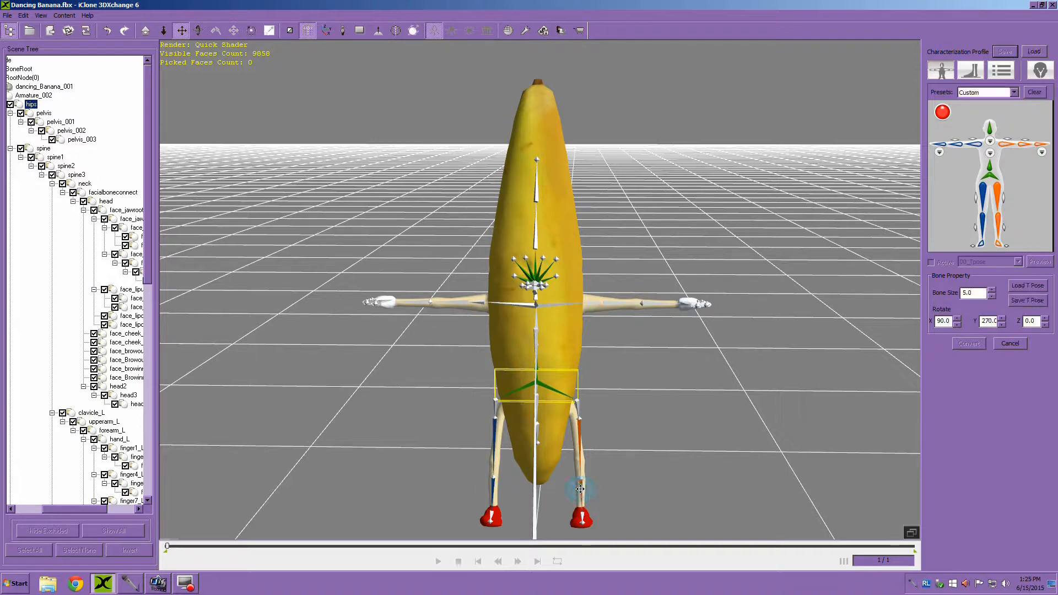
Step: Map the right and left feet of the characterization profile to the bones inside the banana's red shoes
click(979, 245)
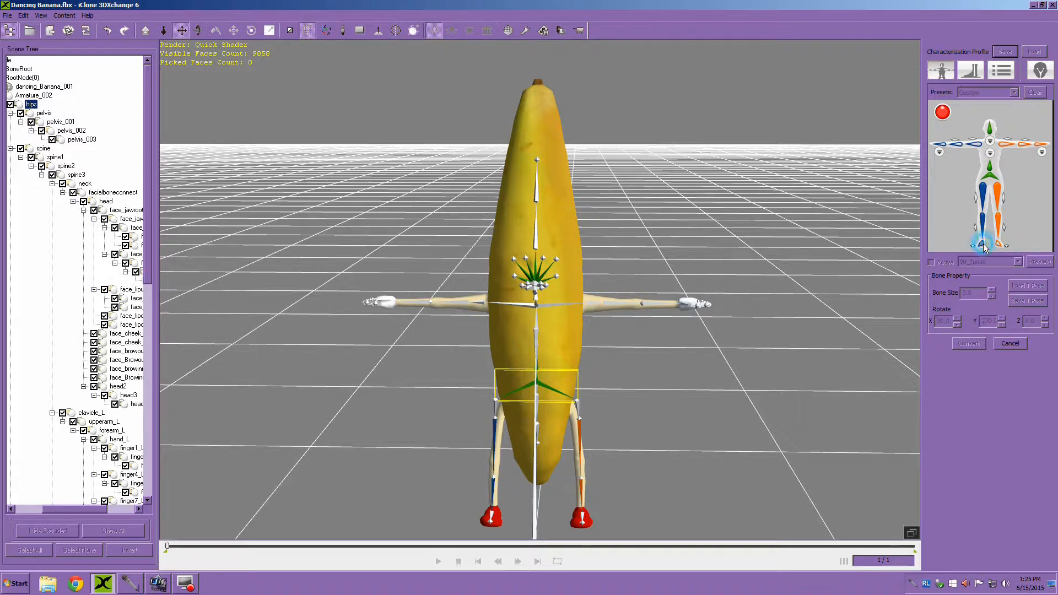
click(491, 515)
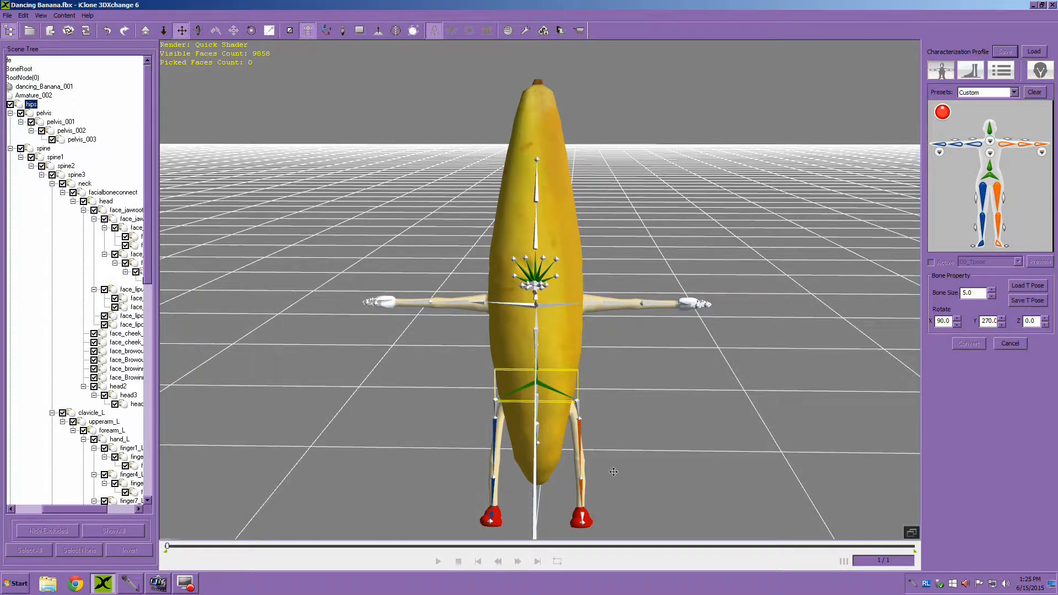
click(998, 245)
click(583, 518)
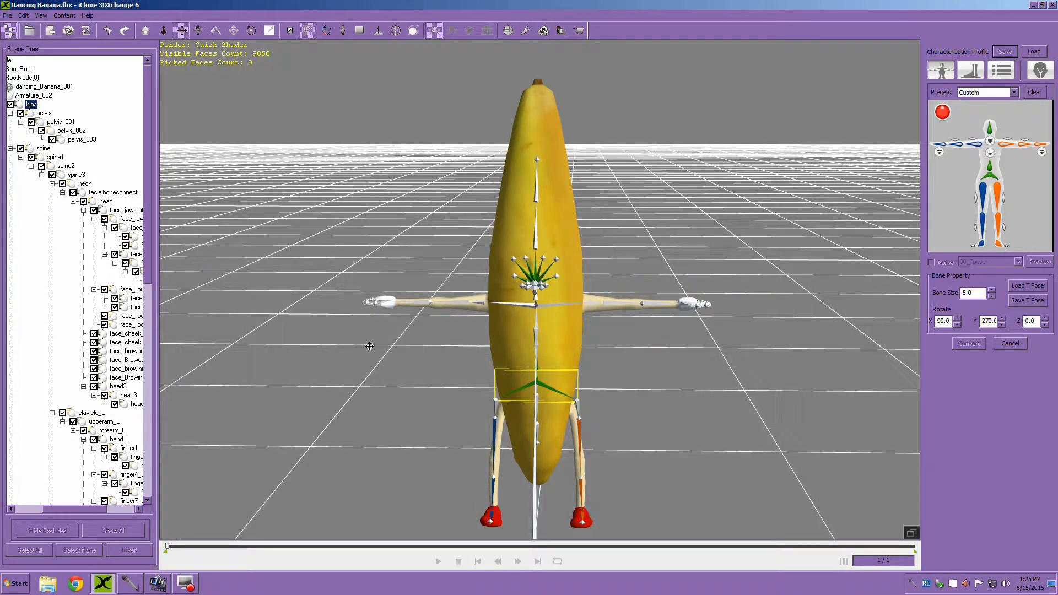
Step: Map the right upper arm, forearm and hand of the characterization profile to the banana's right arm bones
scroll(369, 348, up, 3)
scroll(404, 329, up, 3)
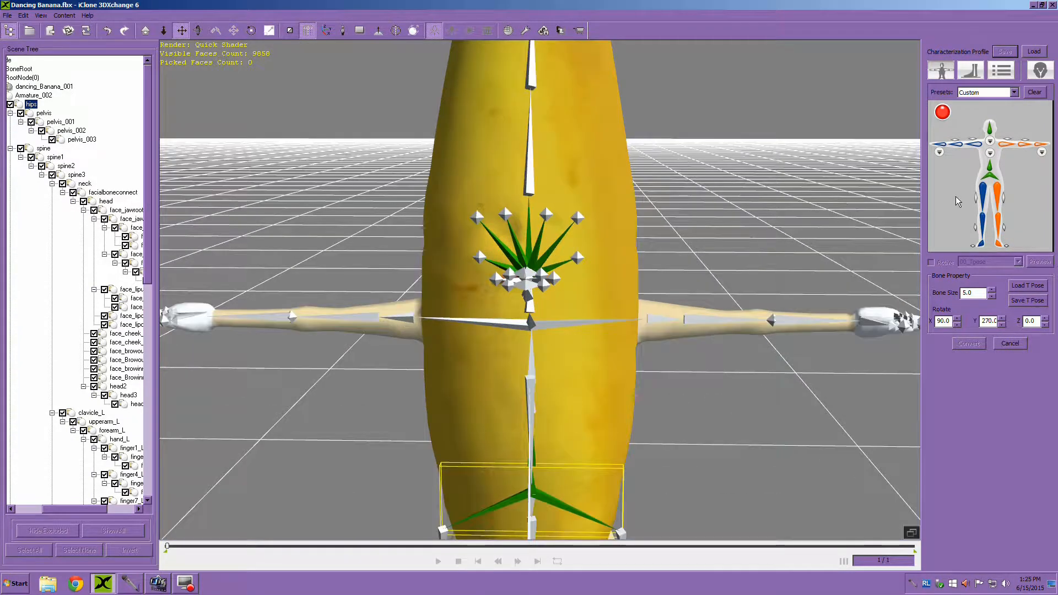
click(972, 143)
click(353, 316)
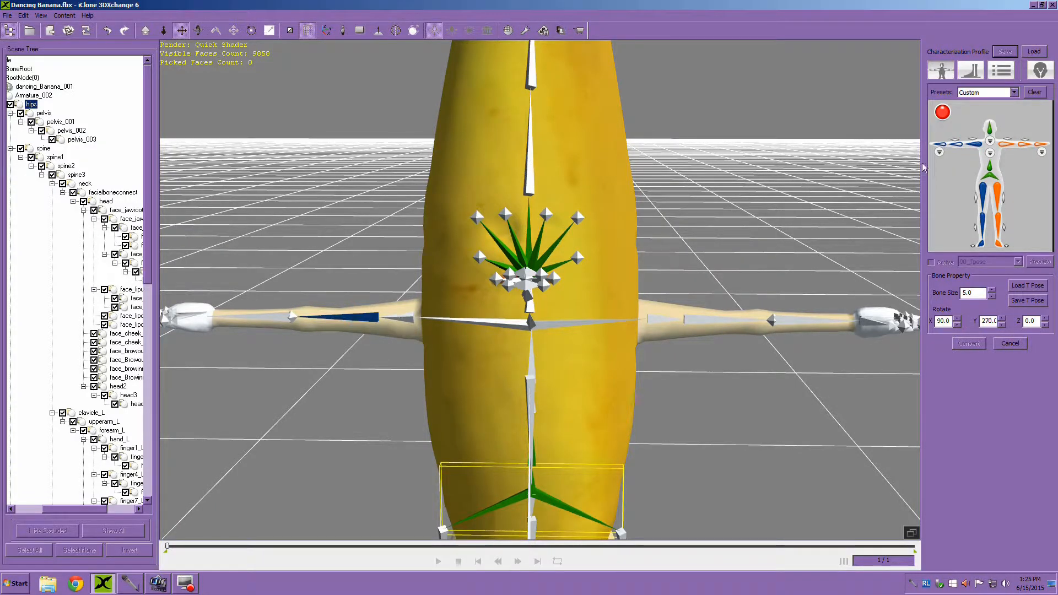
click(954, 144)
scroll(329, 346, down, 3)
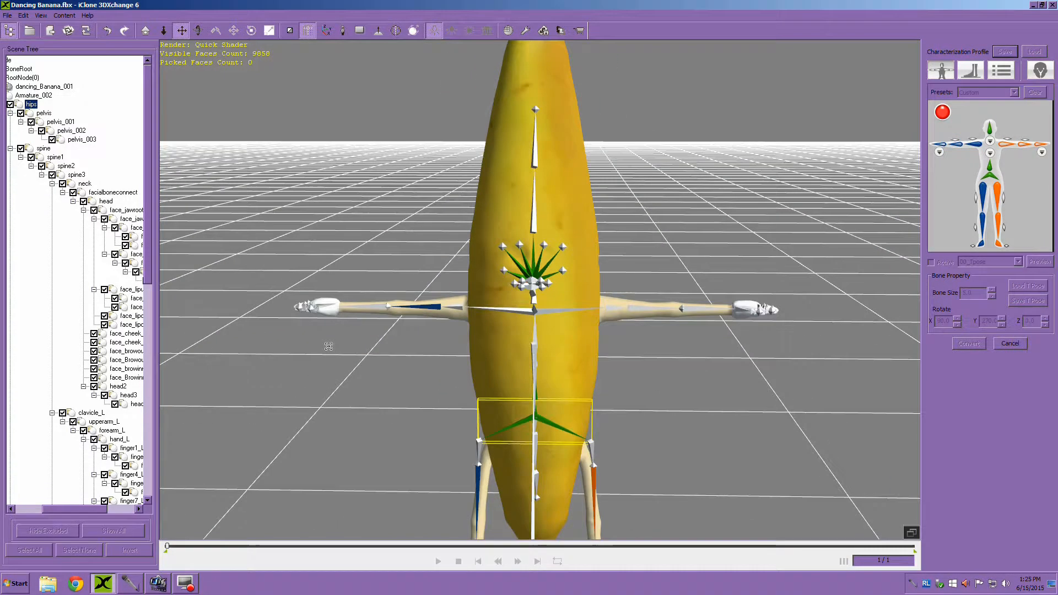
click(363, 305)
click(937, 144)
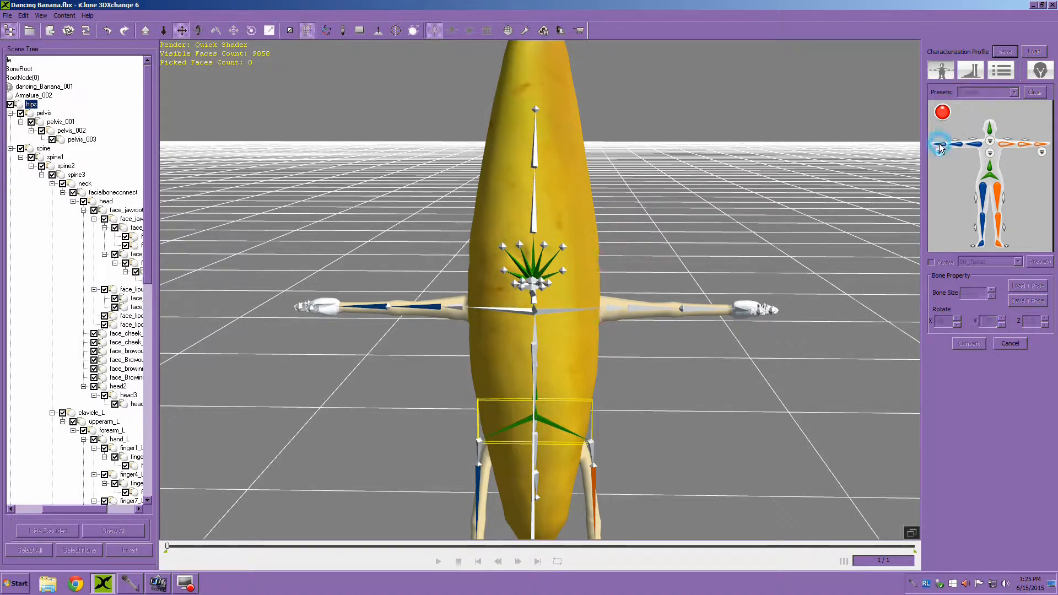
click(335, 305)
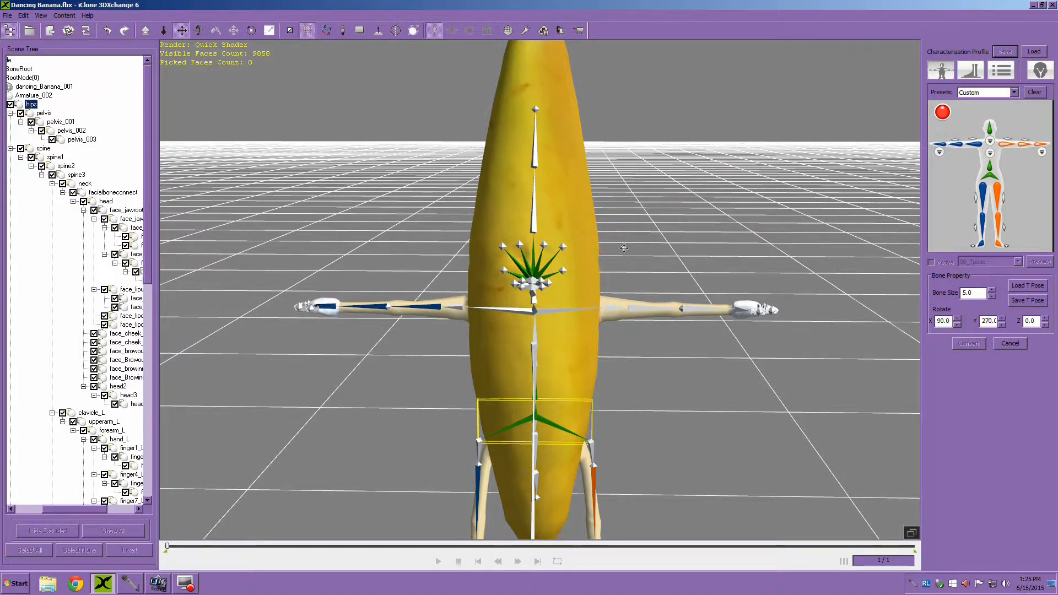
Step: Map the left upper arm, forearm and hand of the characterization profile to the banana's left arm bones
click(1008, 148)
click(646, 307)
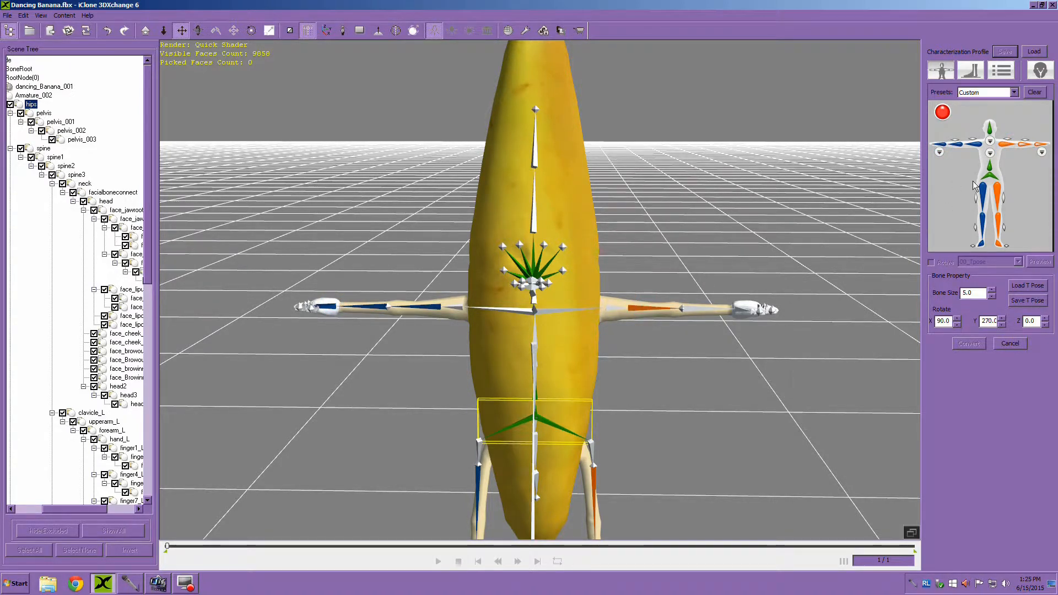
click(1022, 145)
click(705, 312)
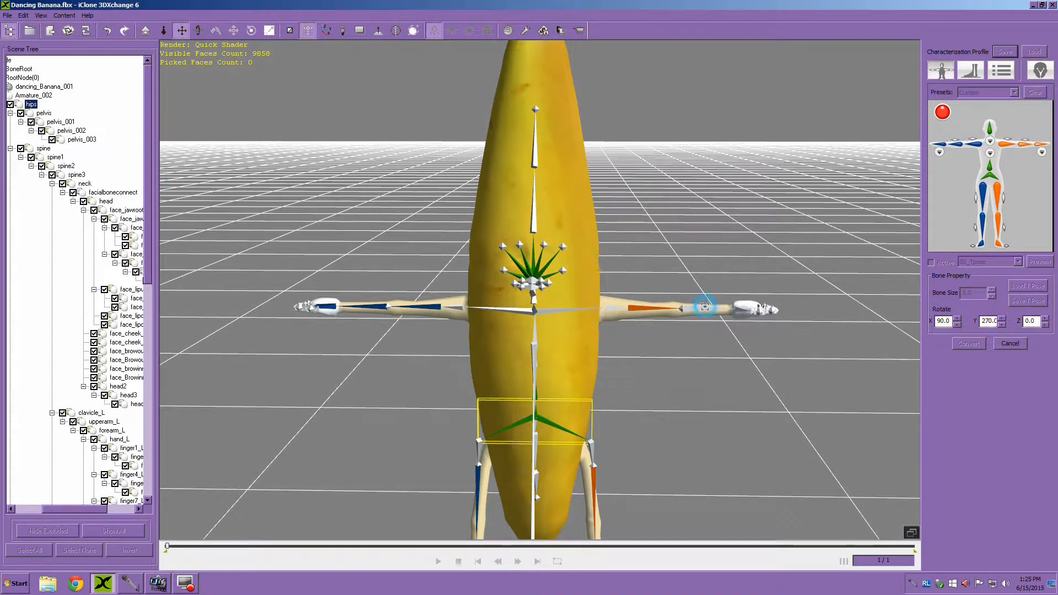
click(1035, 145)
click(744, 310)
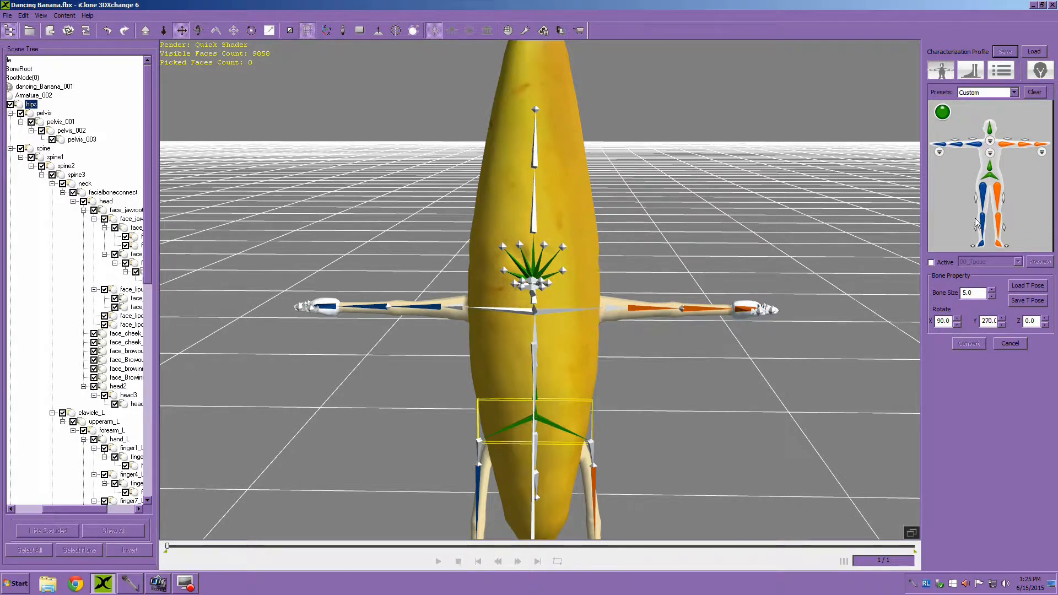
Step: Map the lowest neck slot of the characterization profile to the neck bone
click(990, 151)
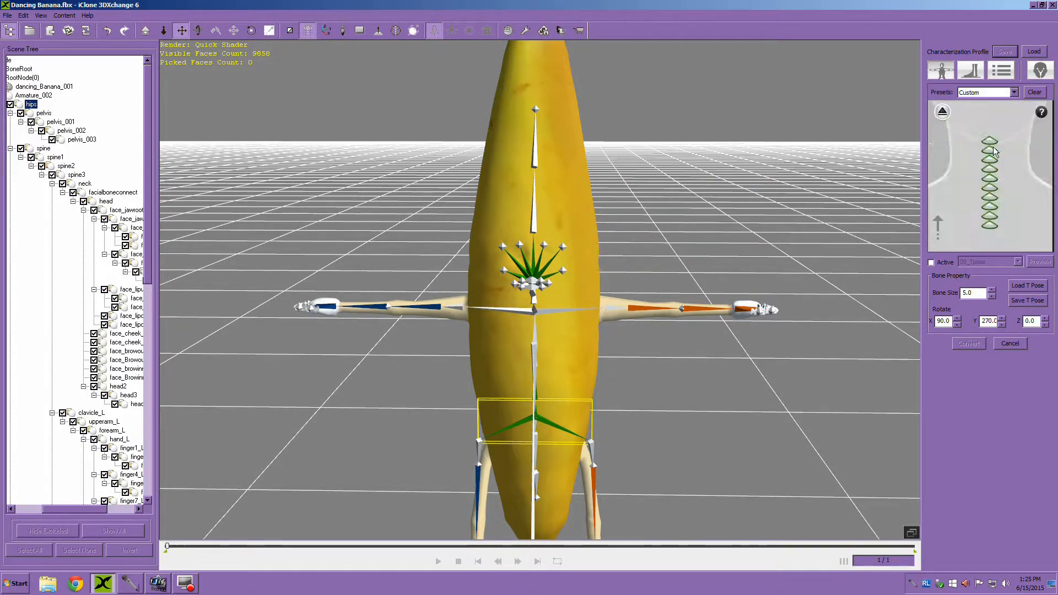
click(990, 223)
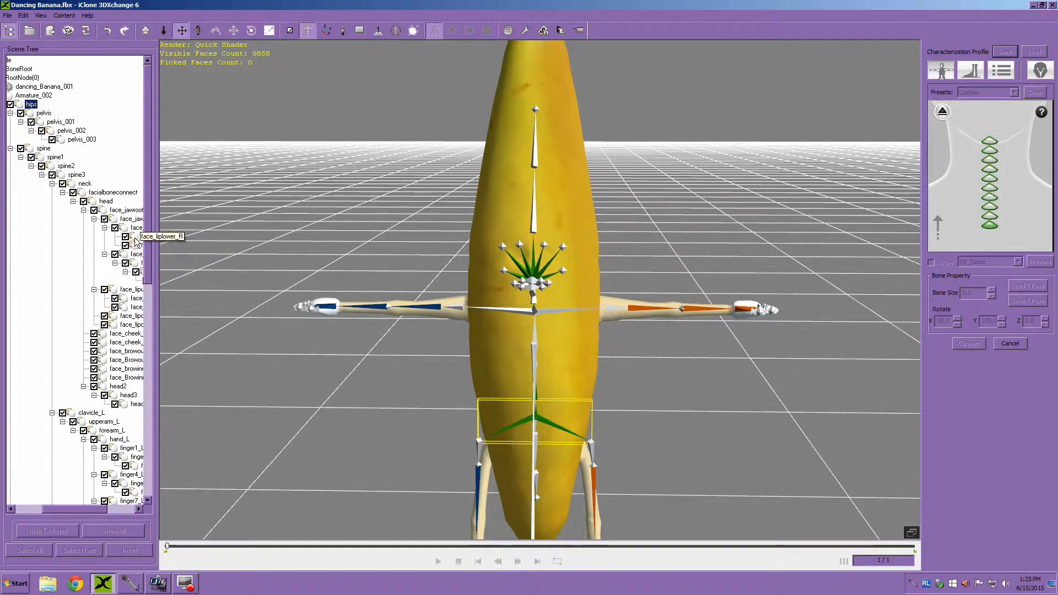
click(84, 184)
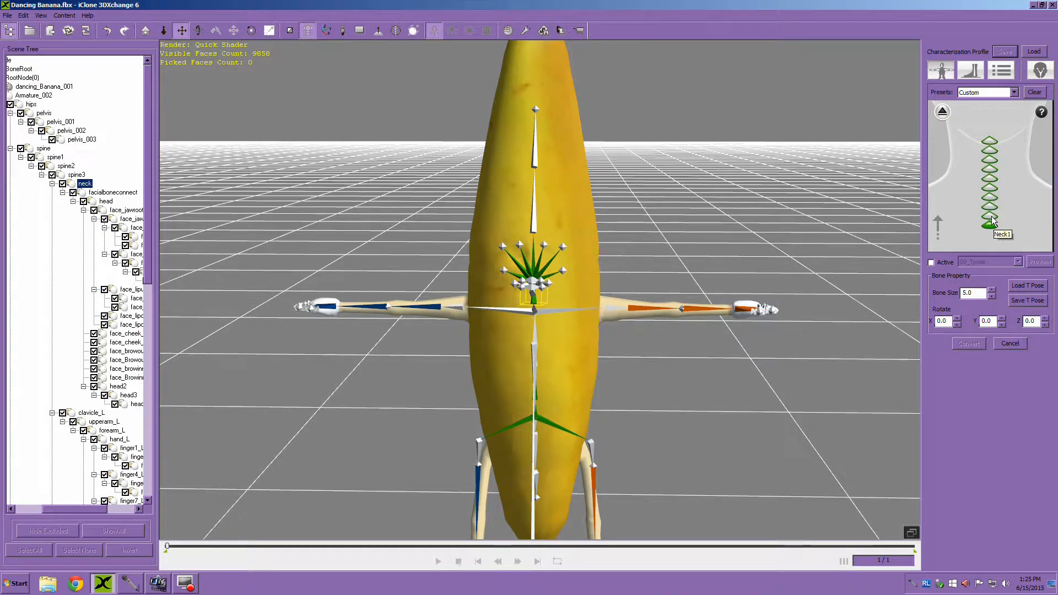
Step: Map the three lowest spine slots of the characterization profile to spine1, spine2 and spine3
click(936, 114)
click(988, 154)
click(989, 228)
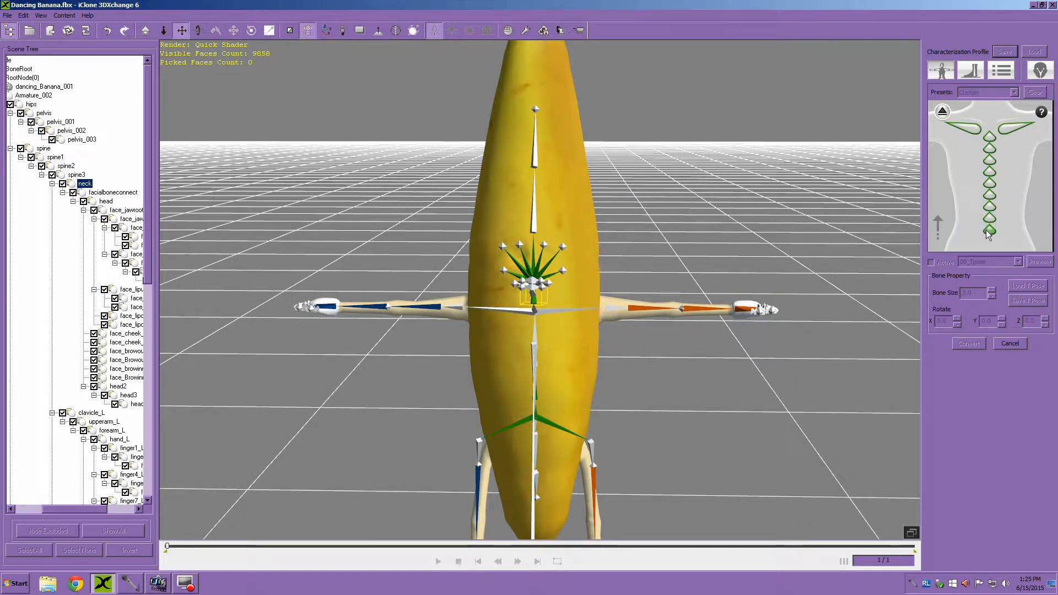
click(50, 158)
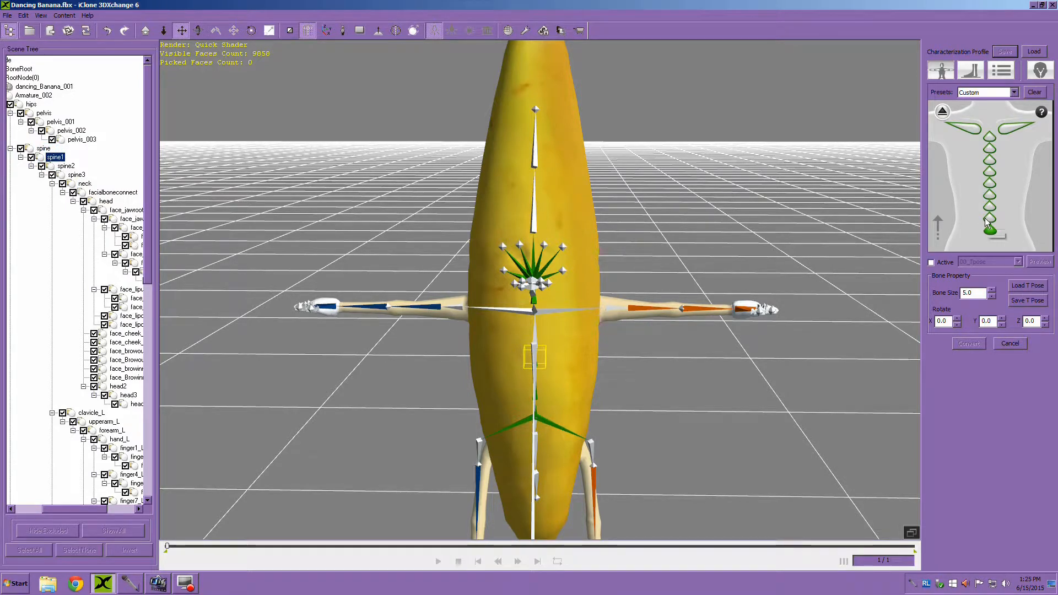
click(987, 218)
click(68, 167)
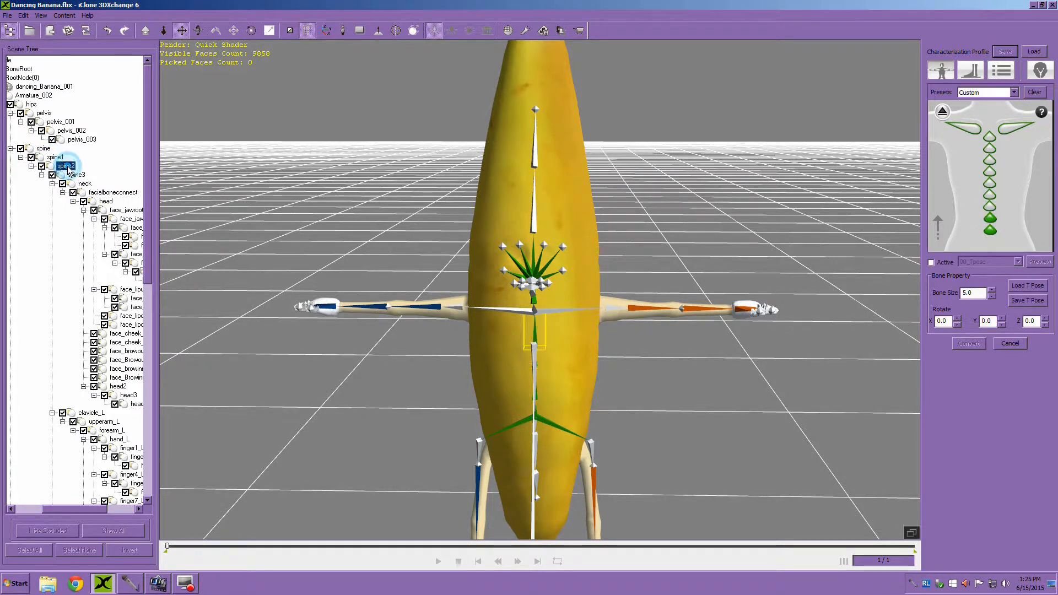
click(990, 208)
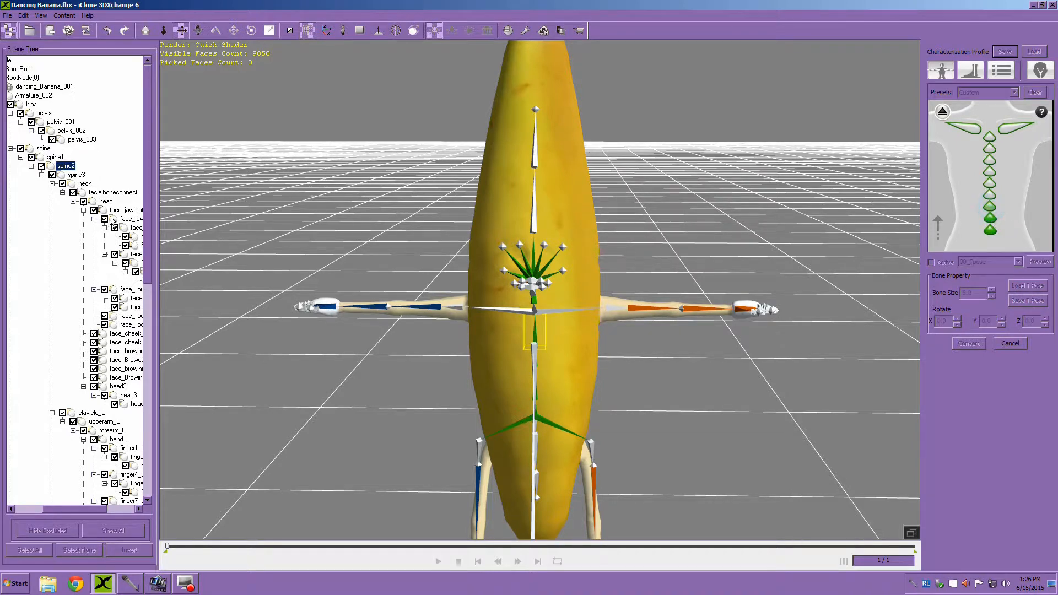
click(76, 175)
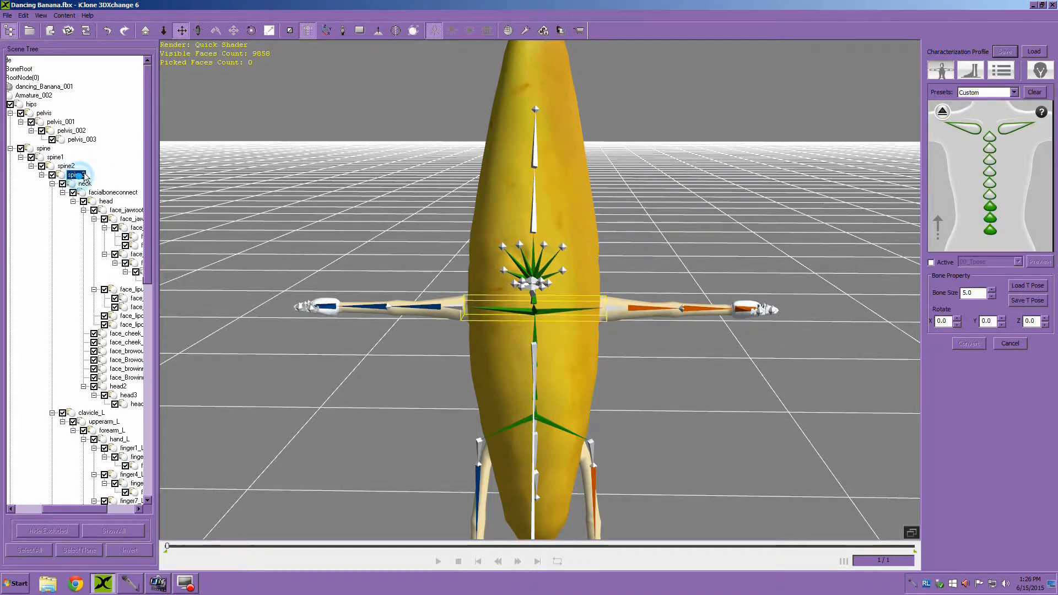
Step: Map the right and left collarbone slots to the short bones where the arms meet the banana's body, and return to the full-body profile
click(969, 134)
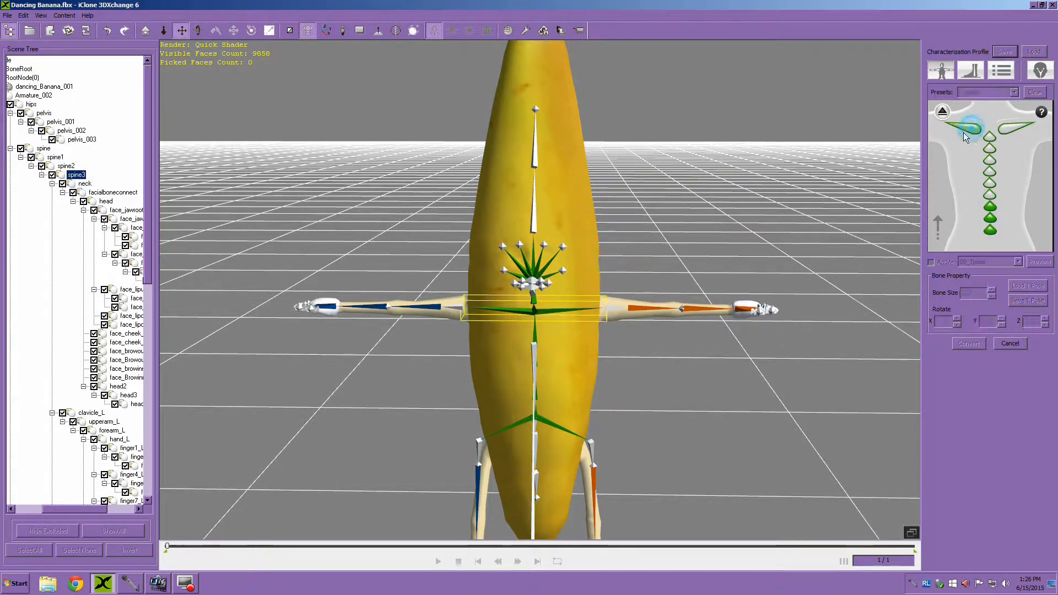
click(455, 306)
click(1012, 130)
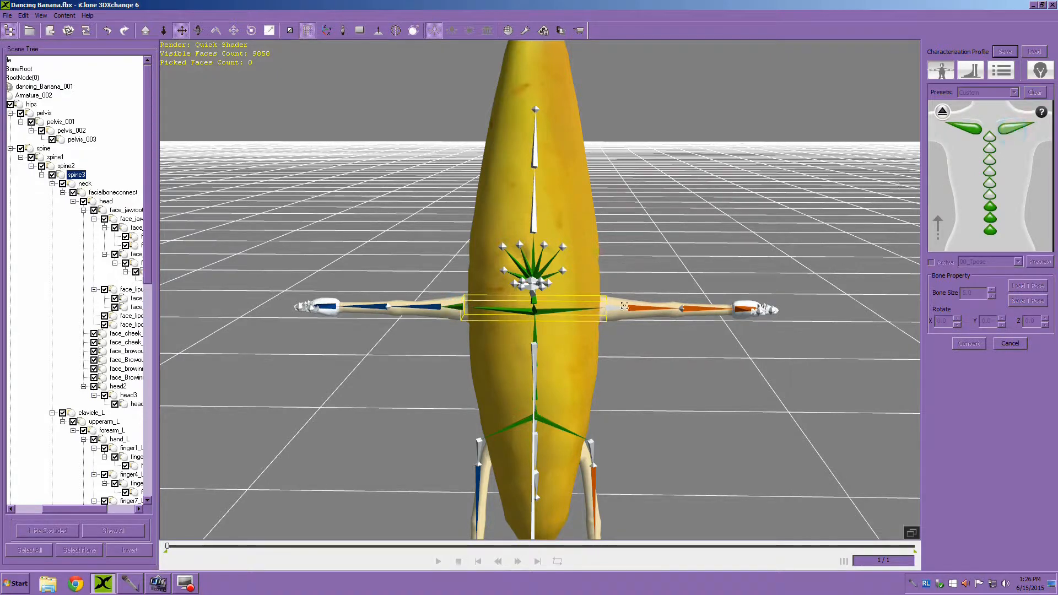
click(617, 308)
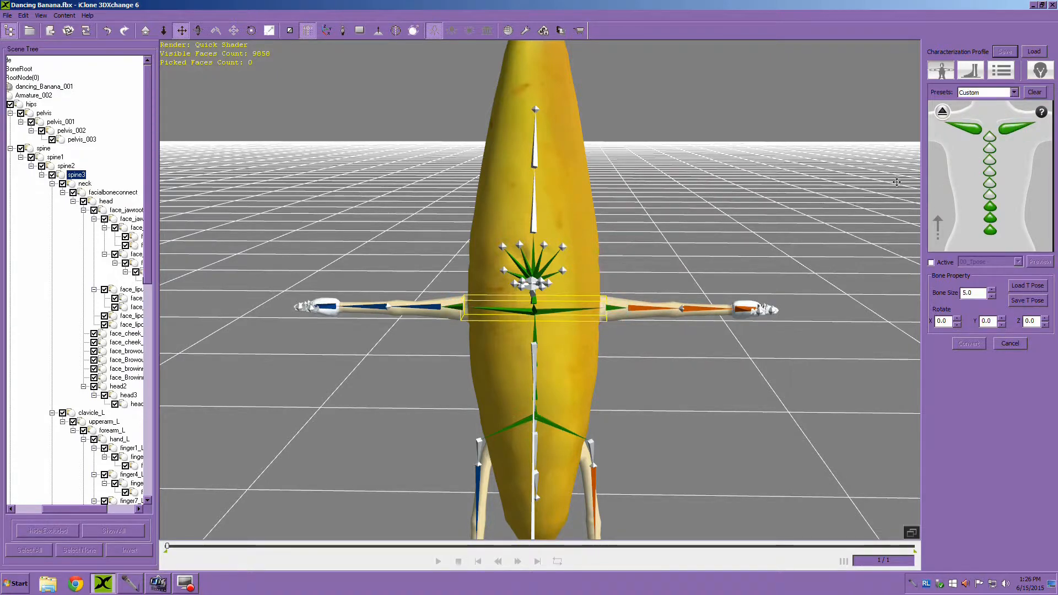
click(942, 111)
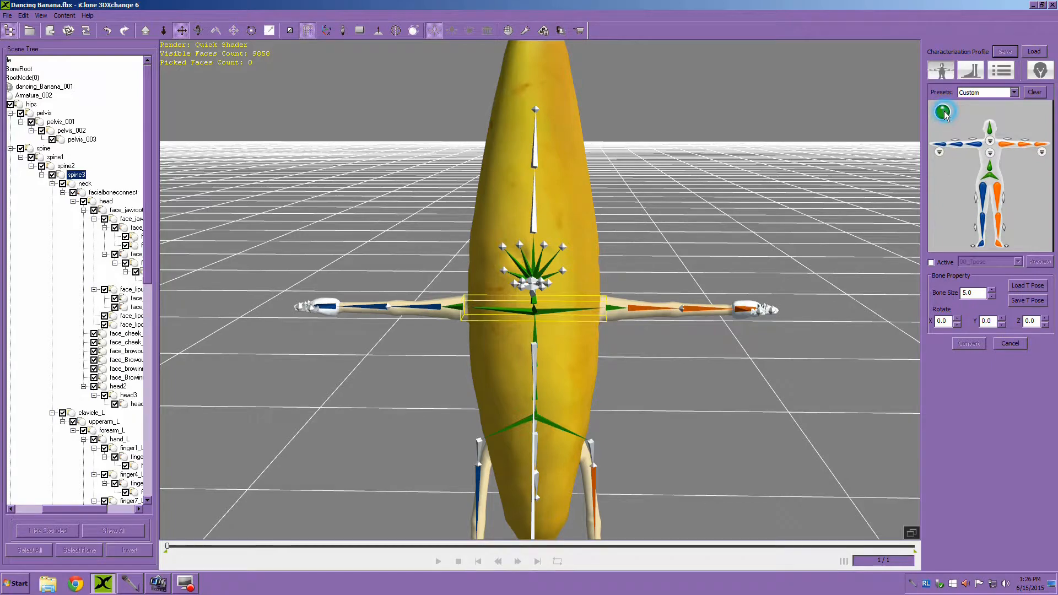
Step: Map the right hand's three thumb joints to finger1_R, finger2_R and finger3_R in the hand profile
click(938, 152)
right_drag(414, 244, 472, 360)
drag(148, 272, 141, 435)
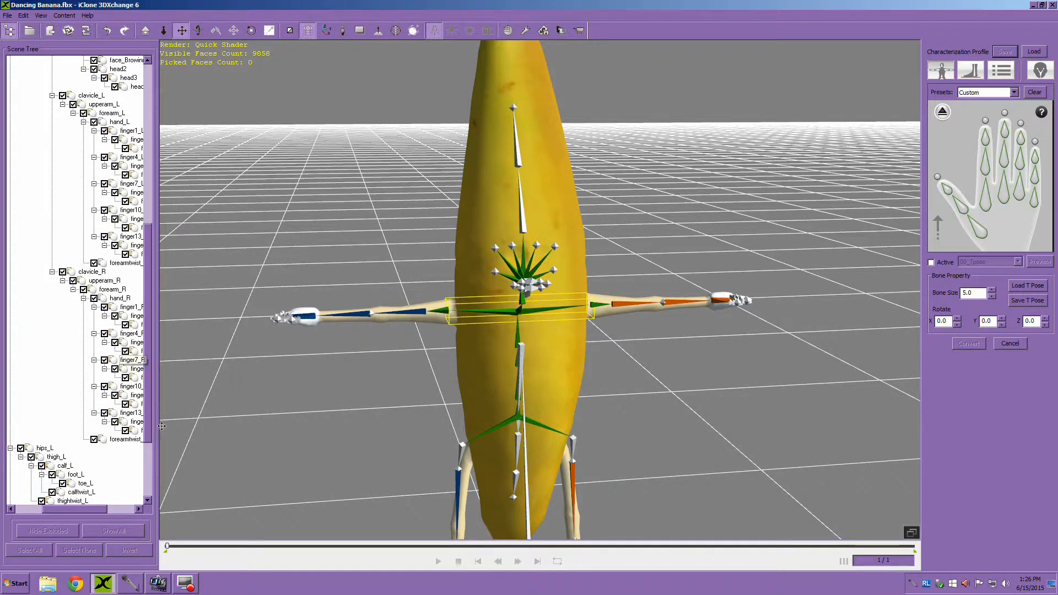
drag(90, 510, 112, 508)
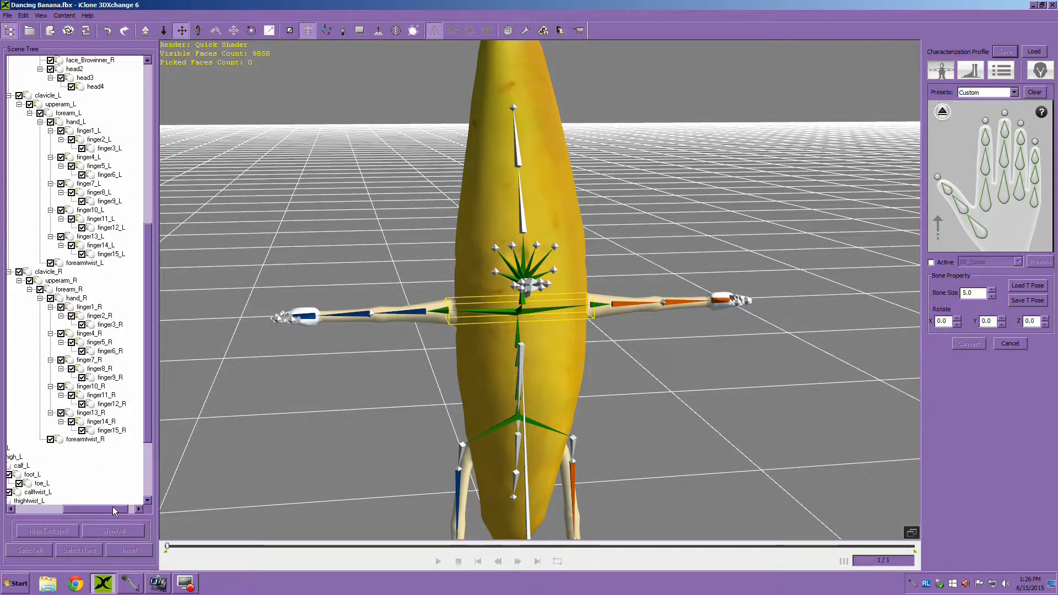
click(983, 234)
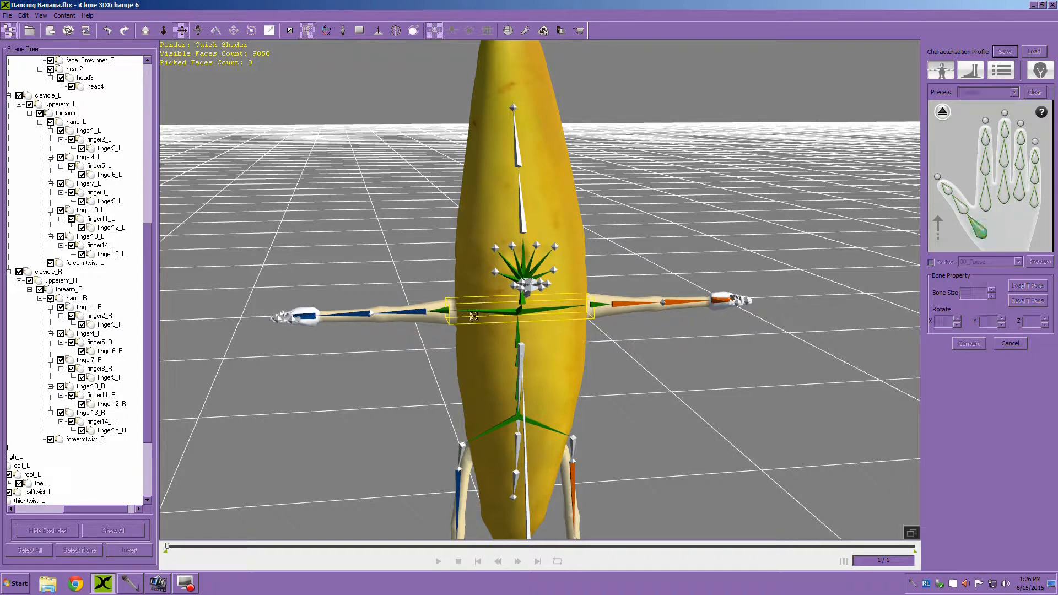
click(88, 307)
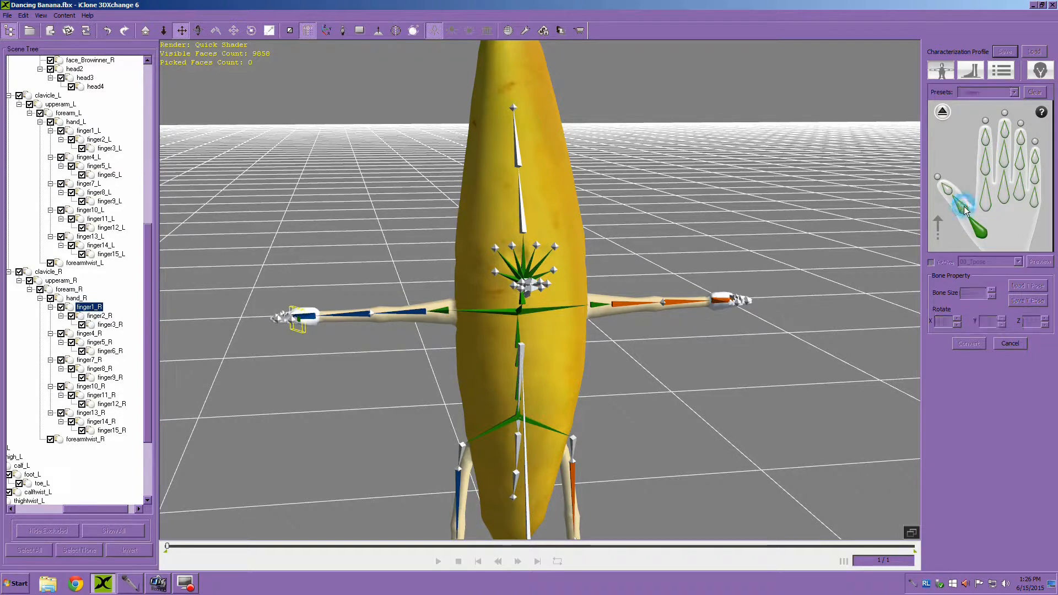
click(105, 317)
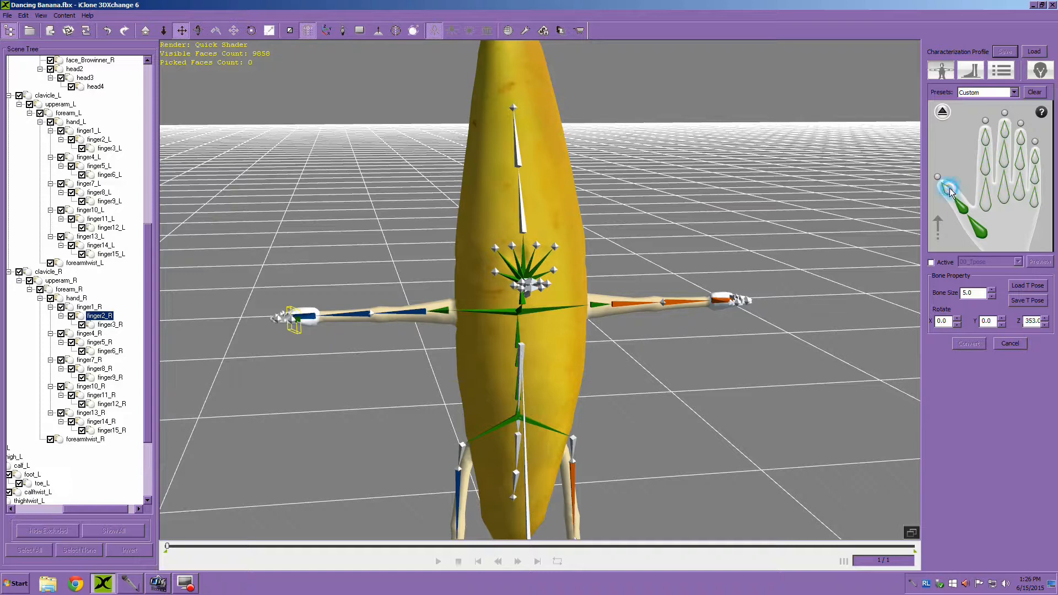
click(110, 324)
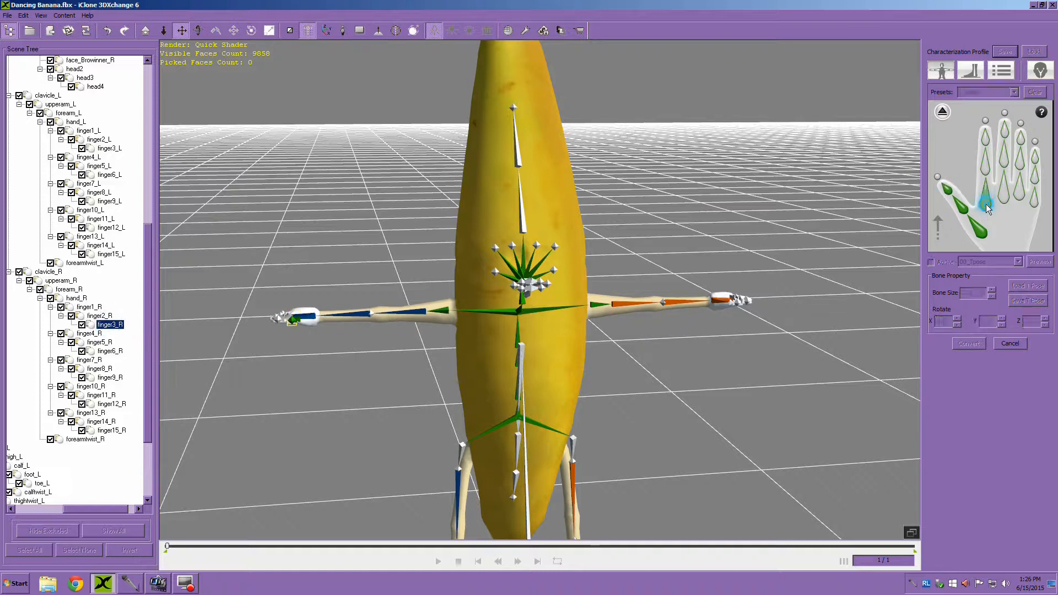
Step: Map the right index finger's three joints, from base to tip, to finger4_R, finger5_R and finger6_R
click(89, 333)
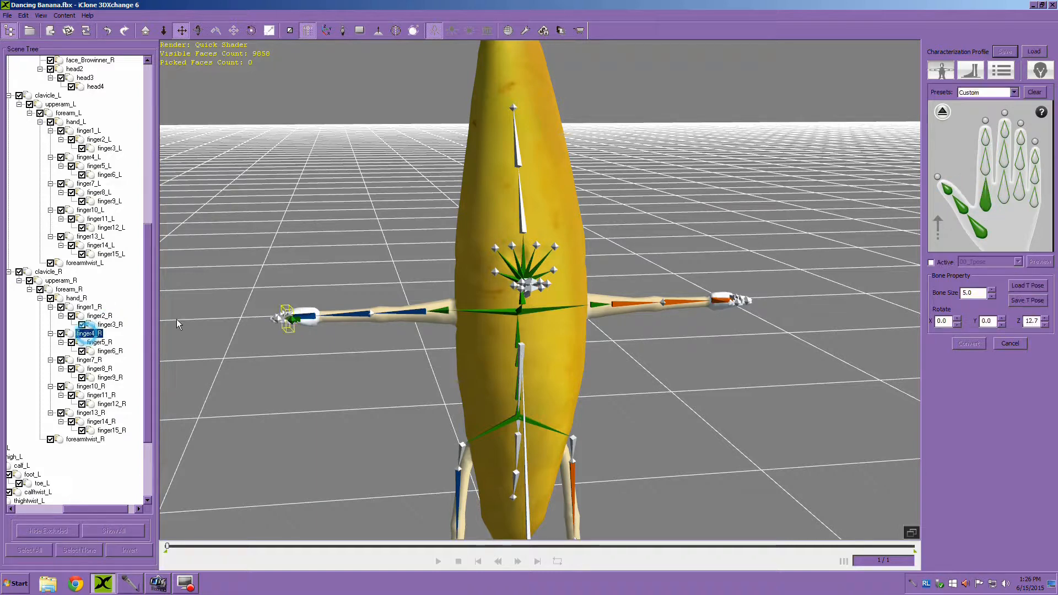
click(984, 163)
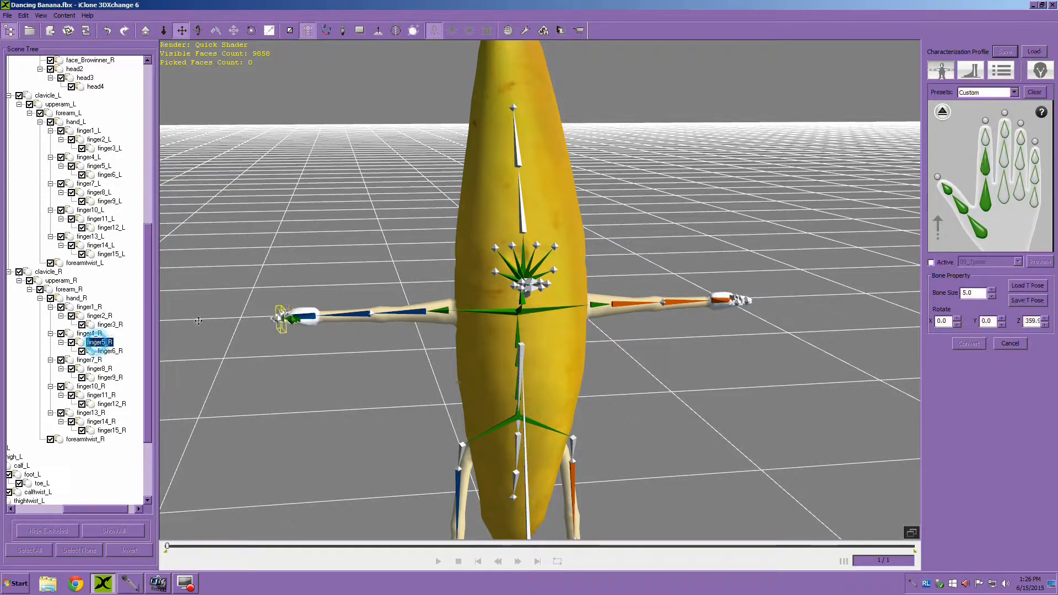
click(988, 139)
click(104, 350)
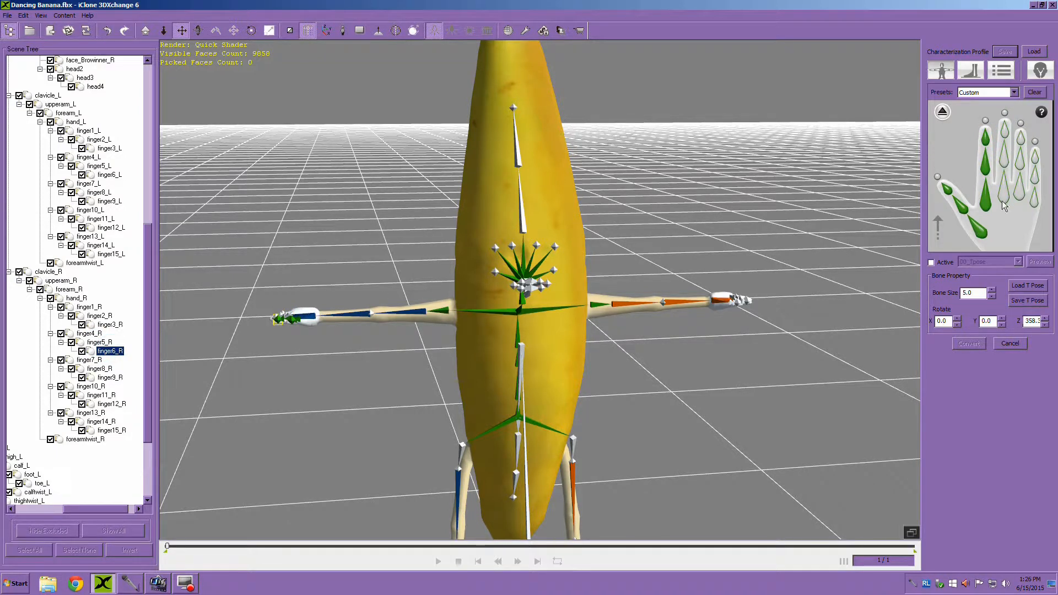
Step: Map the right middle finger's three joints, from base to tip, to finger7_R, finger8_R and finger9_R
click(90, 360)
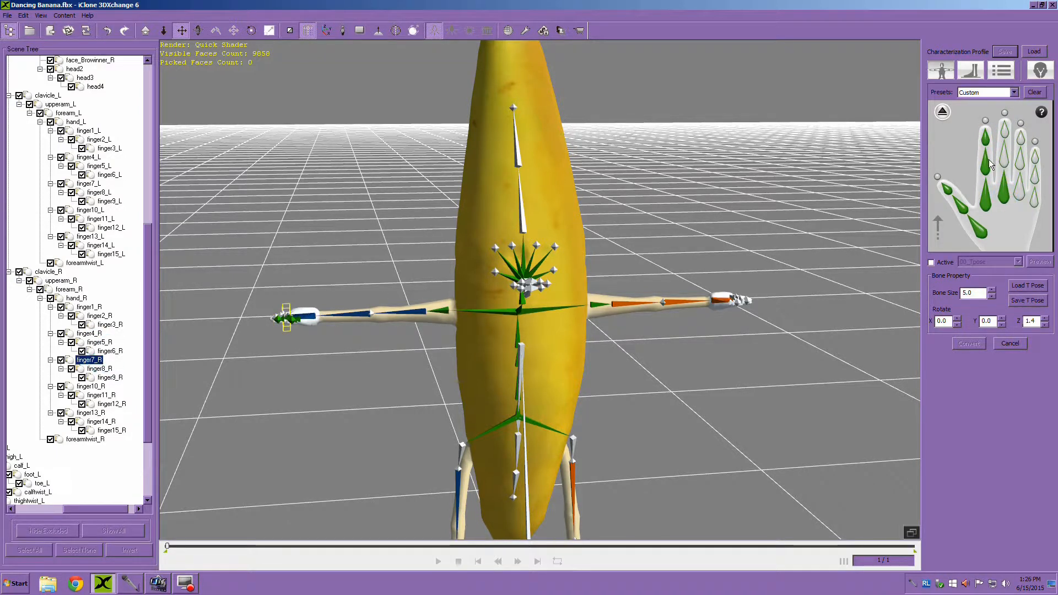
click(110, 372)
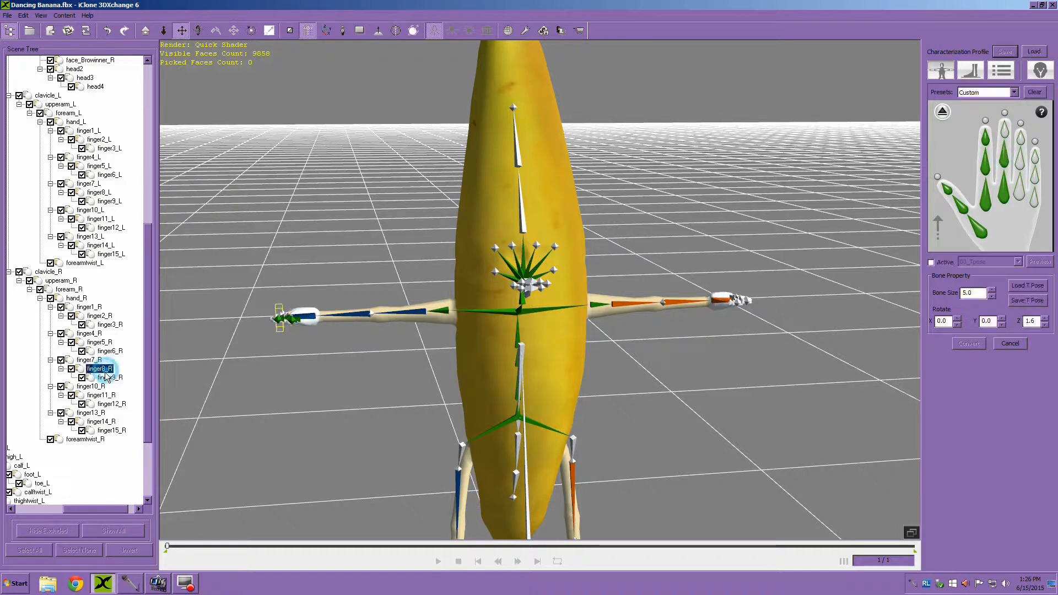
click(1003, 131)
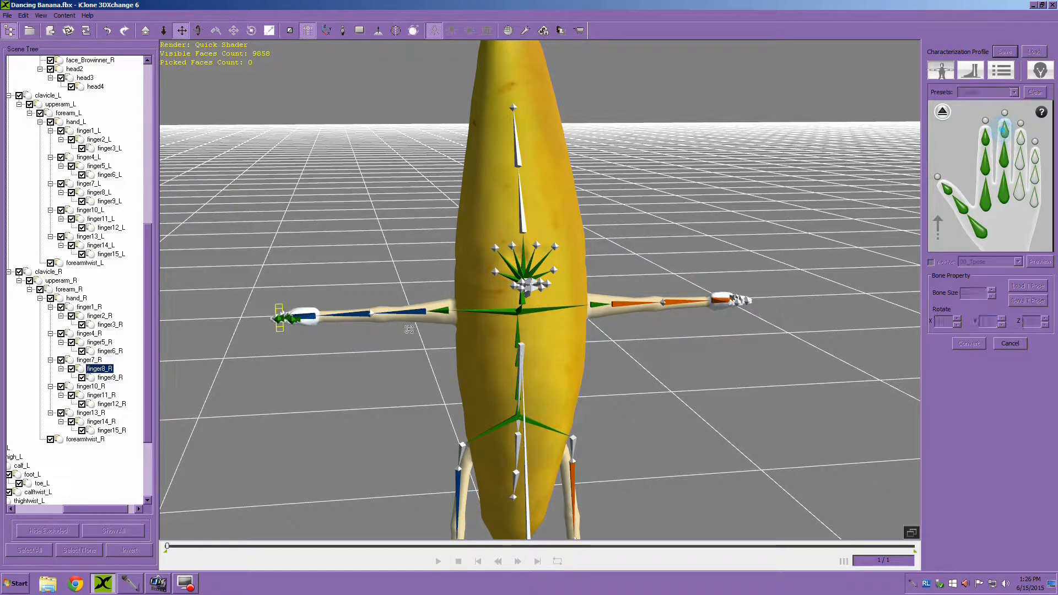
click(110, 377)
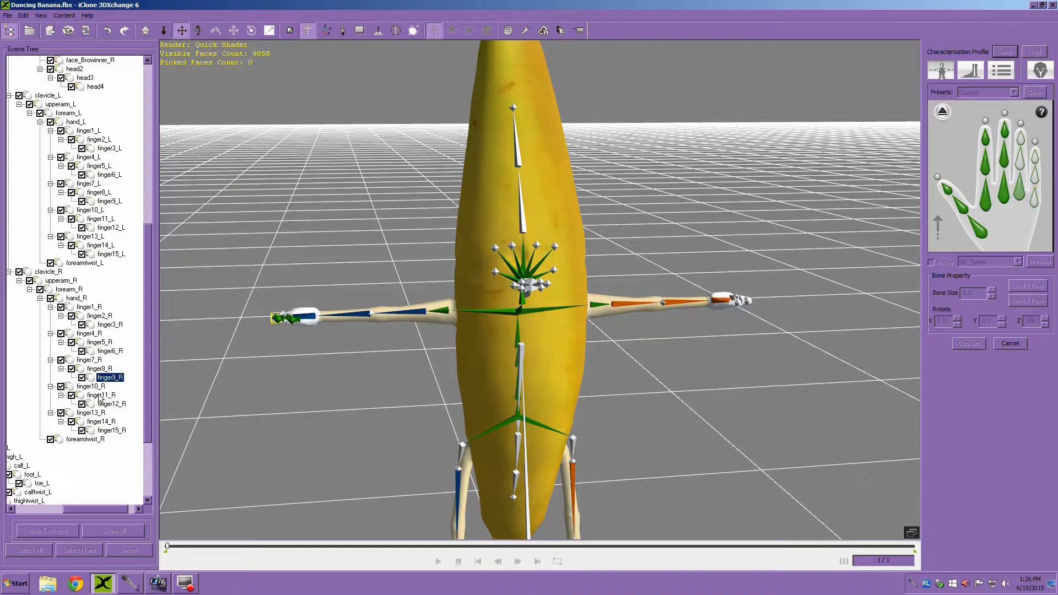
Step: Map the right ring finger's three joints, from base to tip, to finger10_R, finger11_R and finger12_R
click(91, 387)
click(1021, 160)
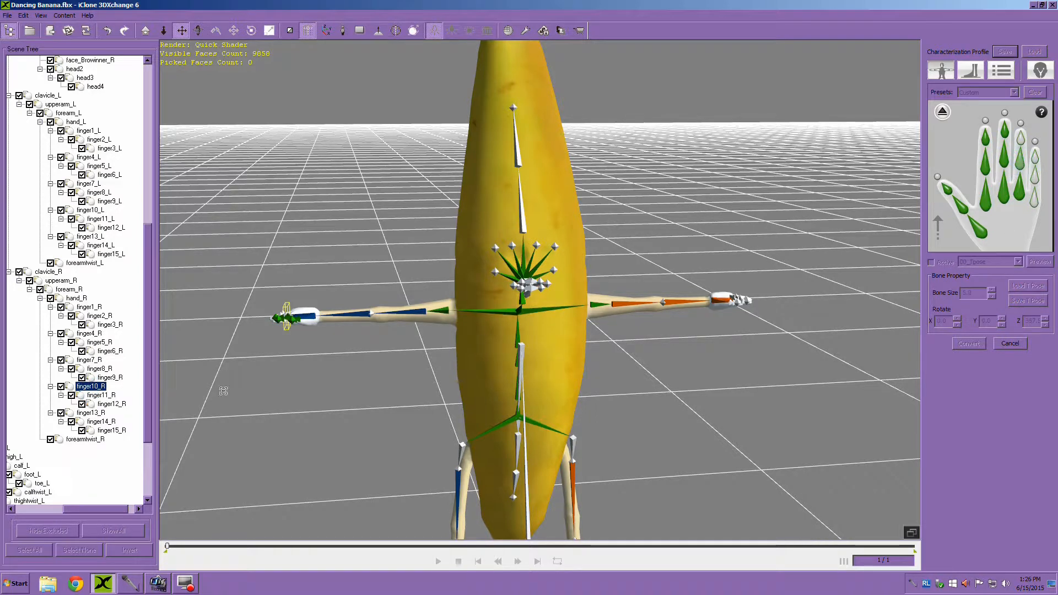
click(101, 394)
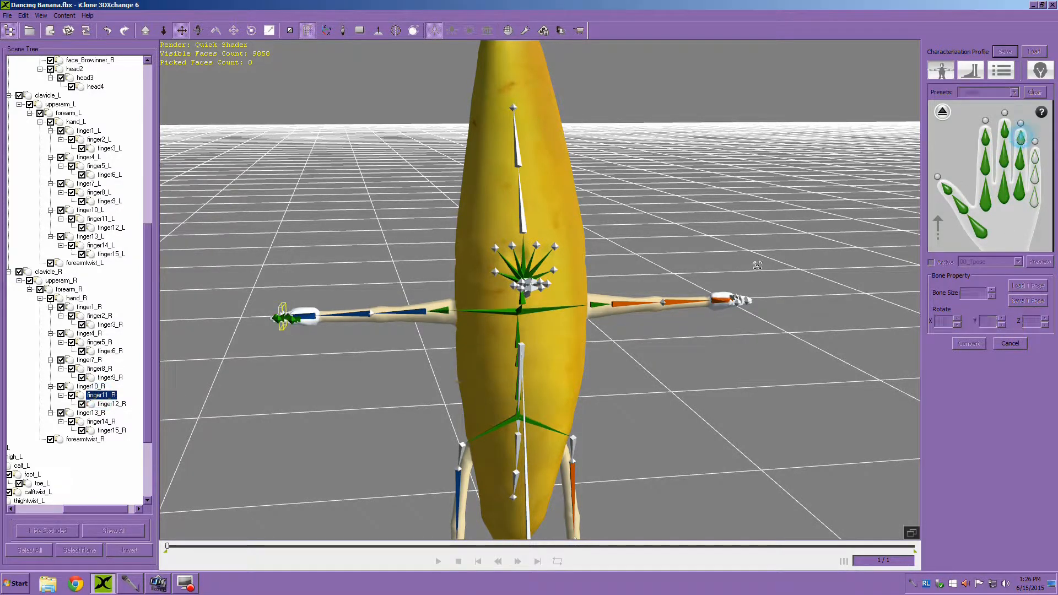
click(111, 404)
Step: Map the right little finger's three joints to finger13_R, finger14_R and finger15_R, and return to the full-body profile
click(1035, 199)
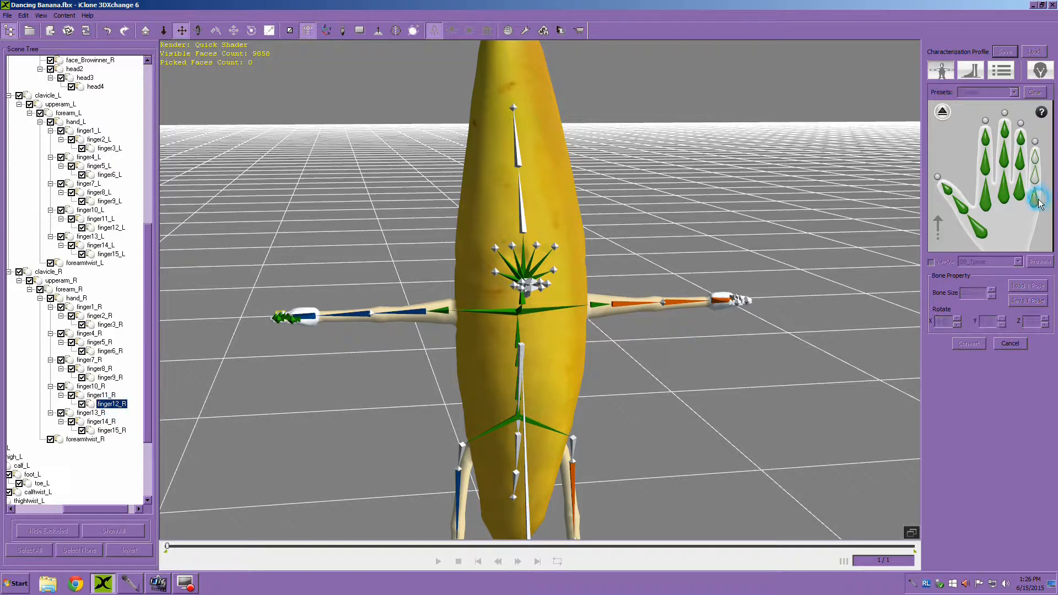
click(90, 413)
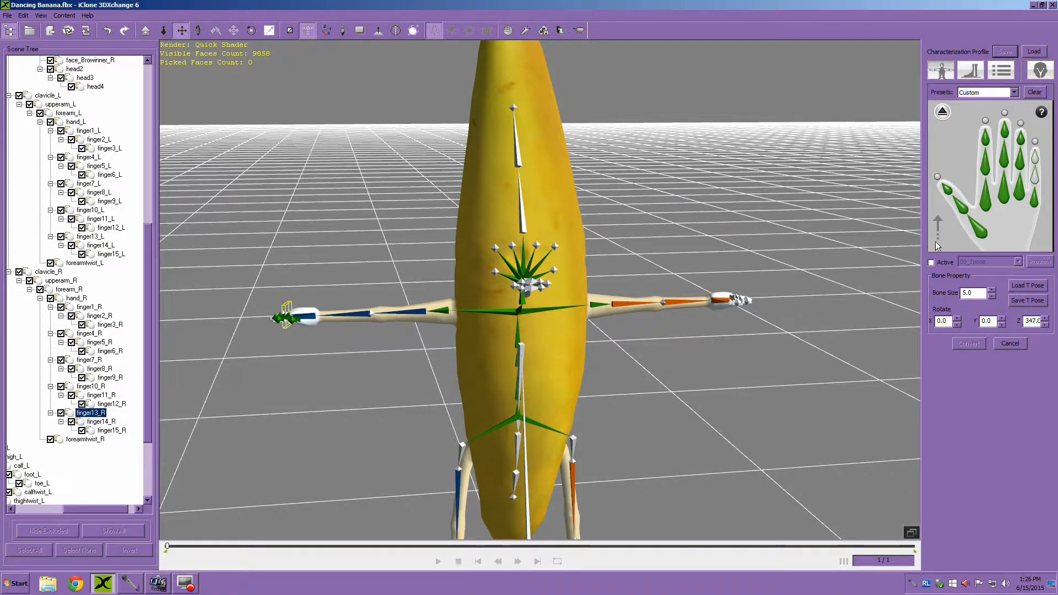
click(1036, 177)
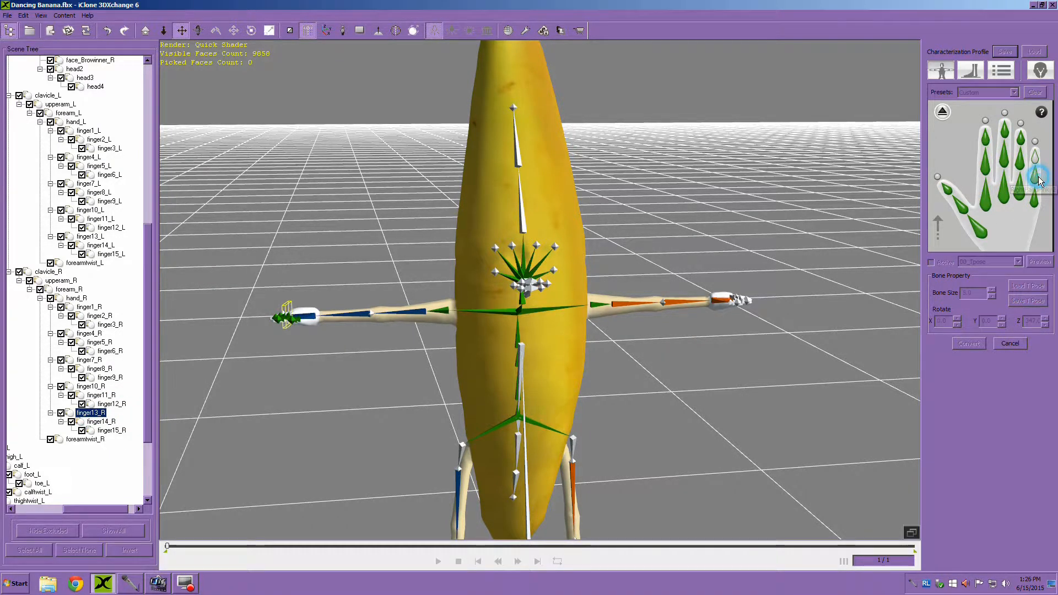
click(96, 421)
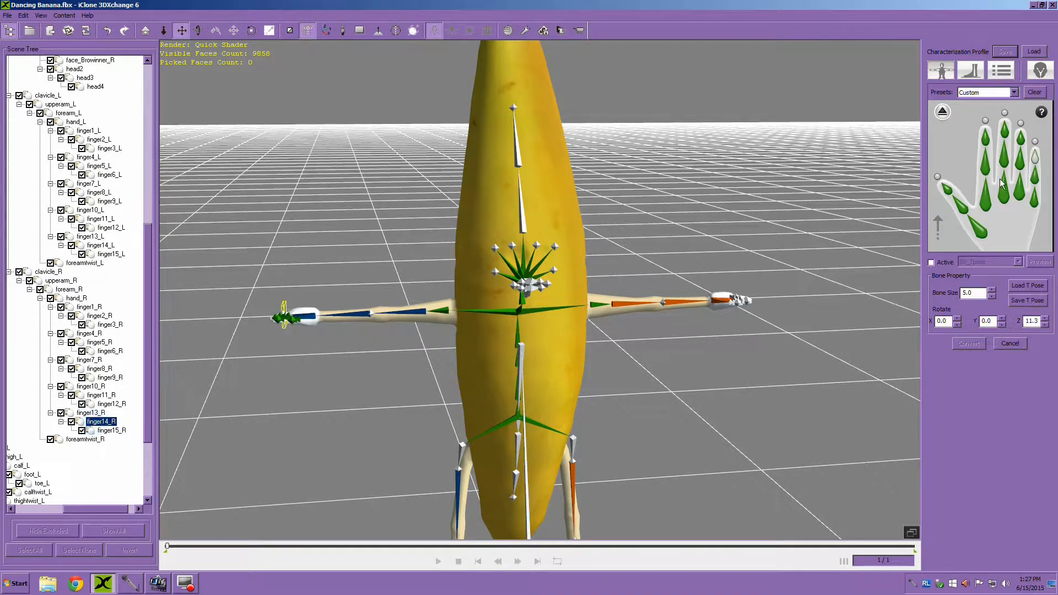
click(1034, 158)
click(111, 430)
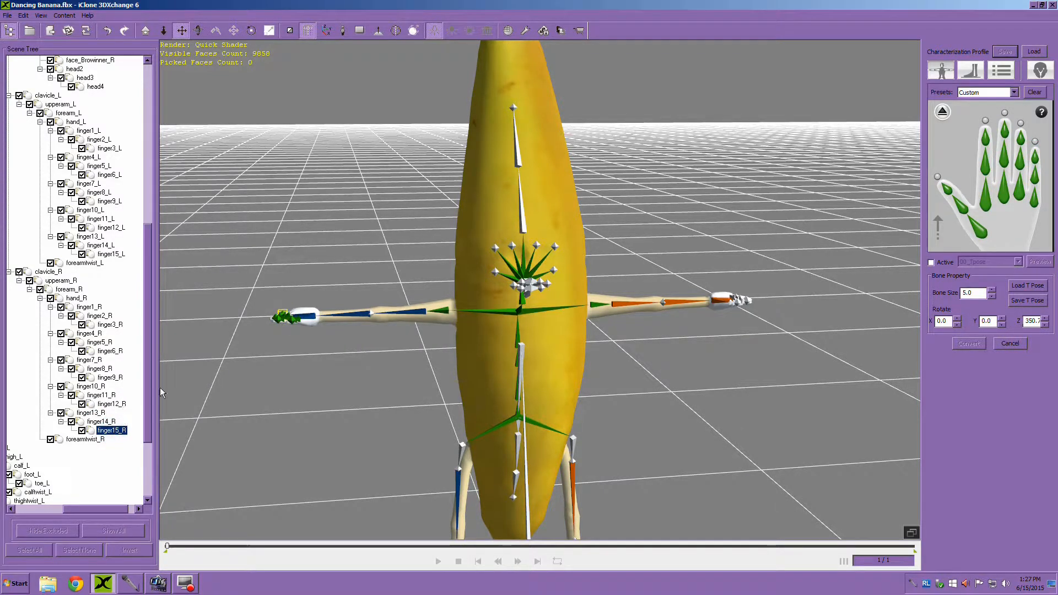
click(943, 113)
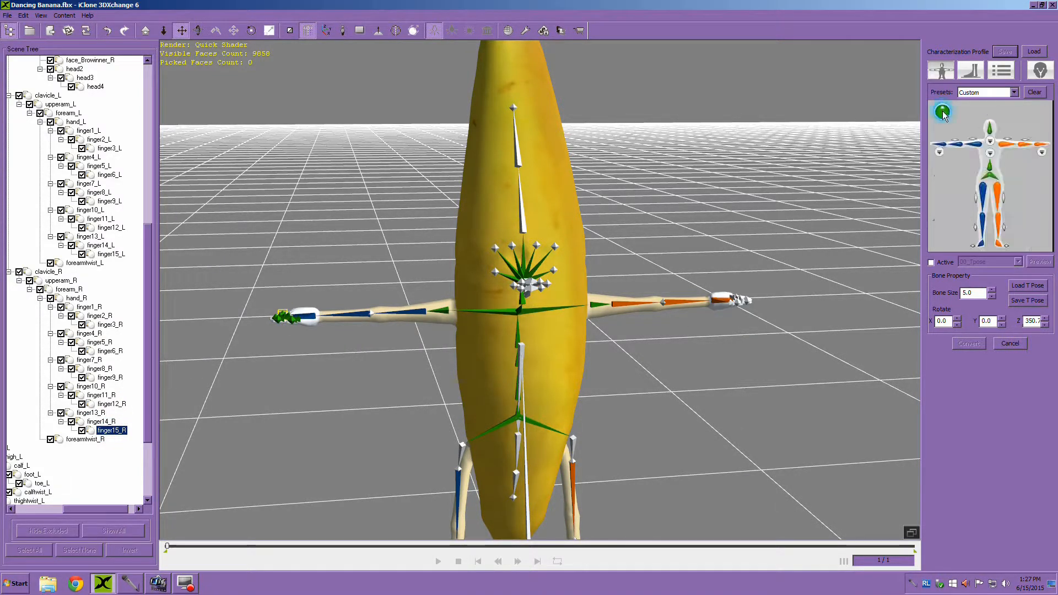
Step: In the left hand's profile, map the three thumb joints to finger1_L, finger2_L and finger3_L
click(1040, 160)
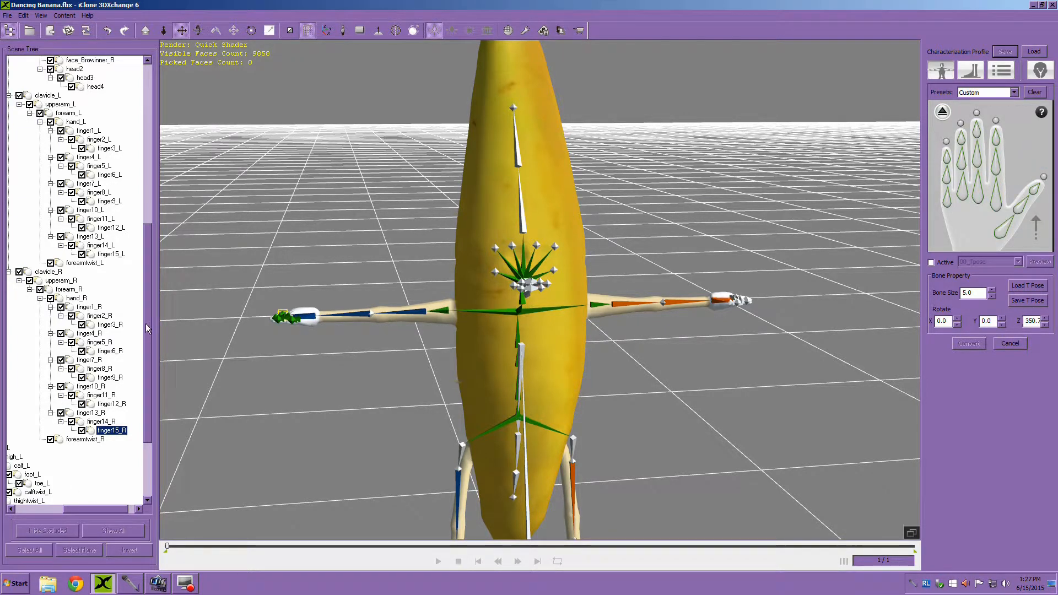
drag(145, 323, 137, 246)
click(1000, 217)
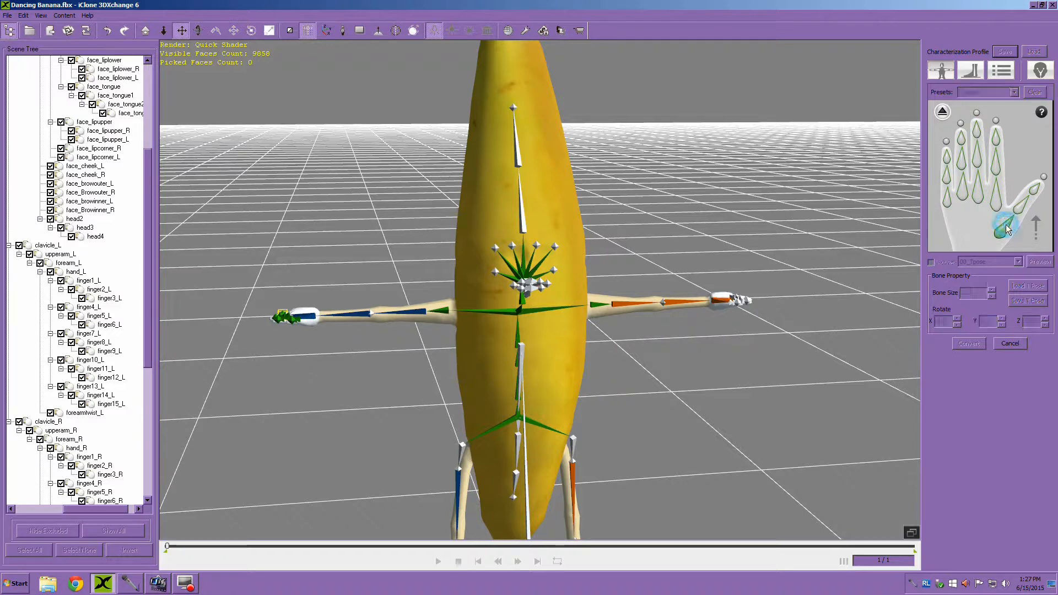
click(92, 281)
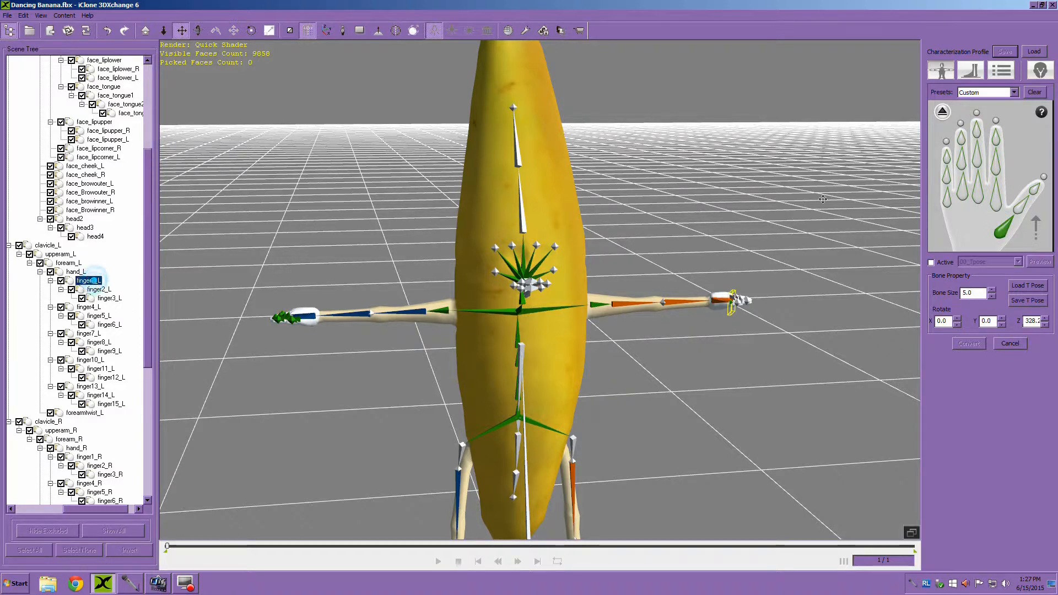
click(1020, 213)
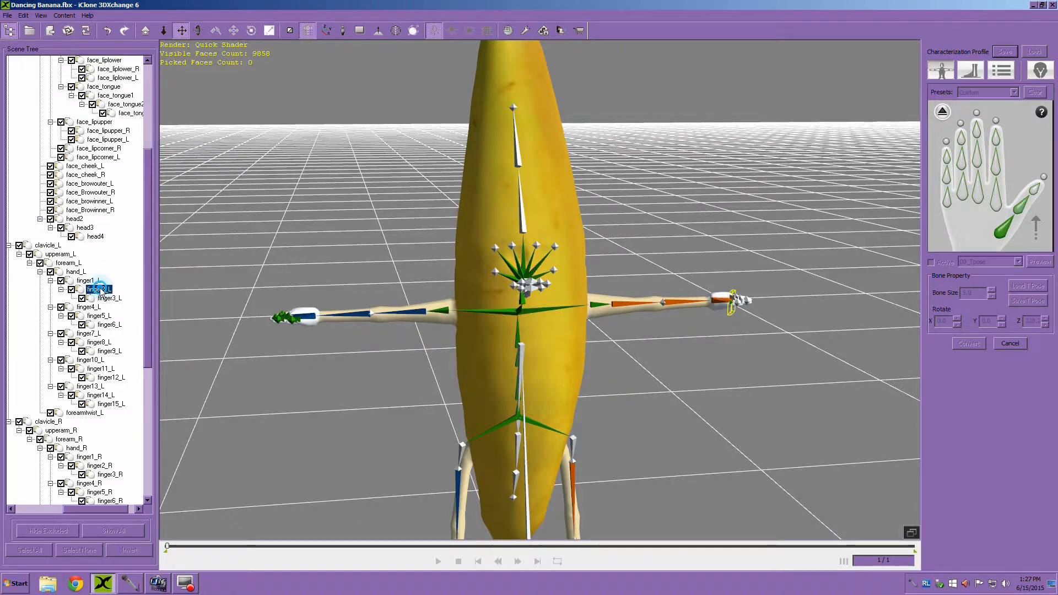
click(98, 289)
click(1033, 190)
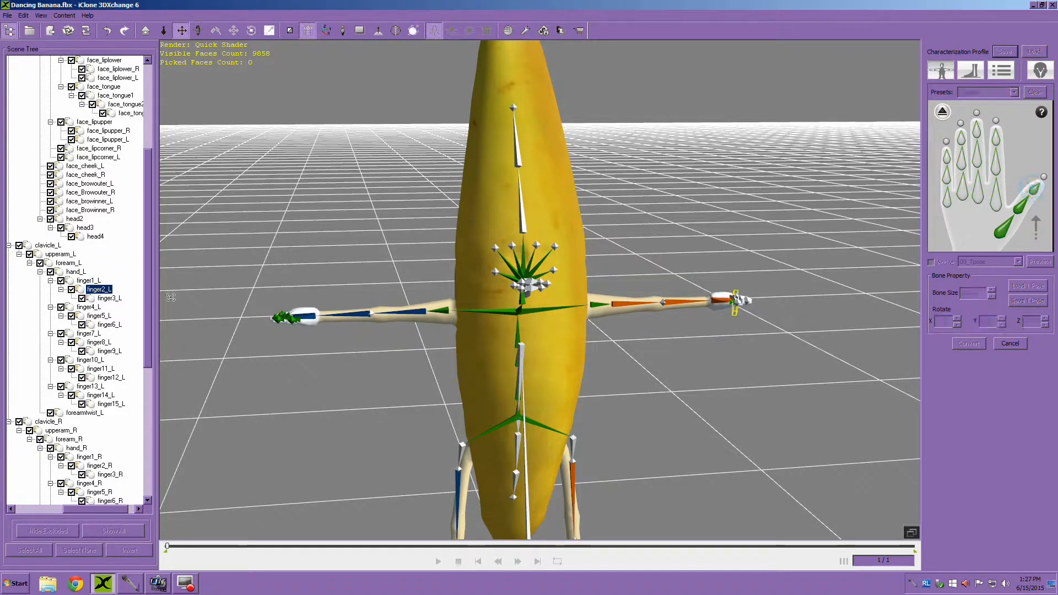
click(106, 298)
Step: Map the left index finger's three joints, from base to tip, to finger4_L, finger5_L and finger6_L
click(1000, 204)
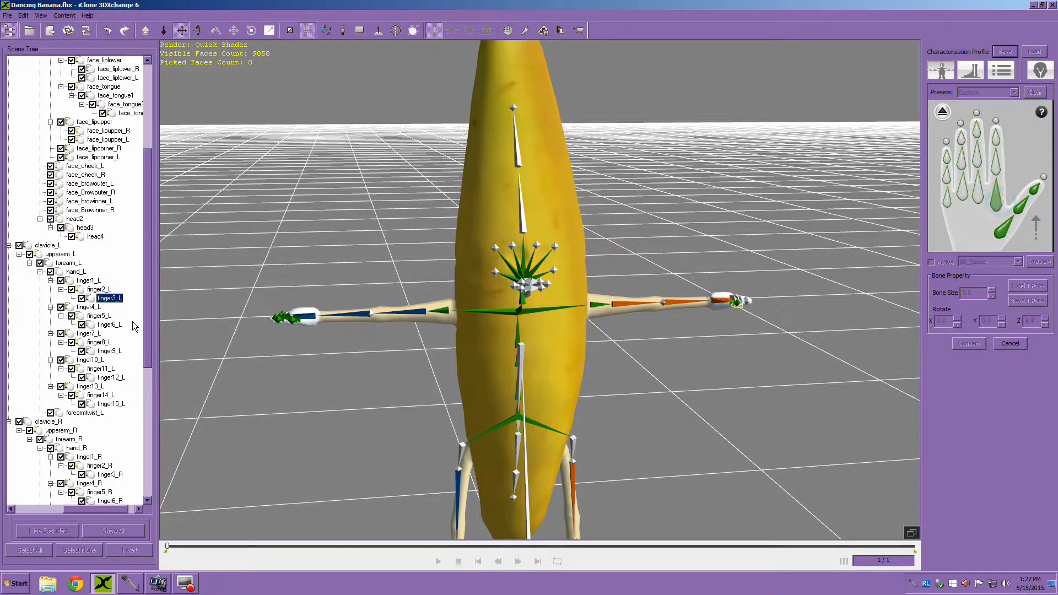
click(88, 307)
click(994, 165)
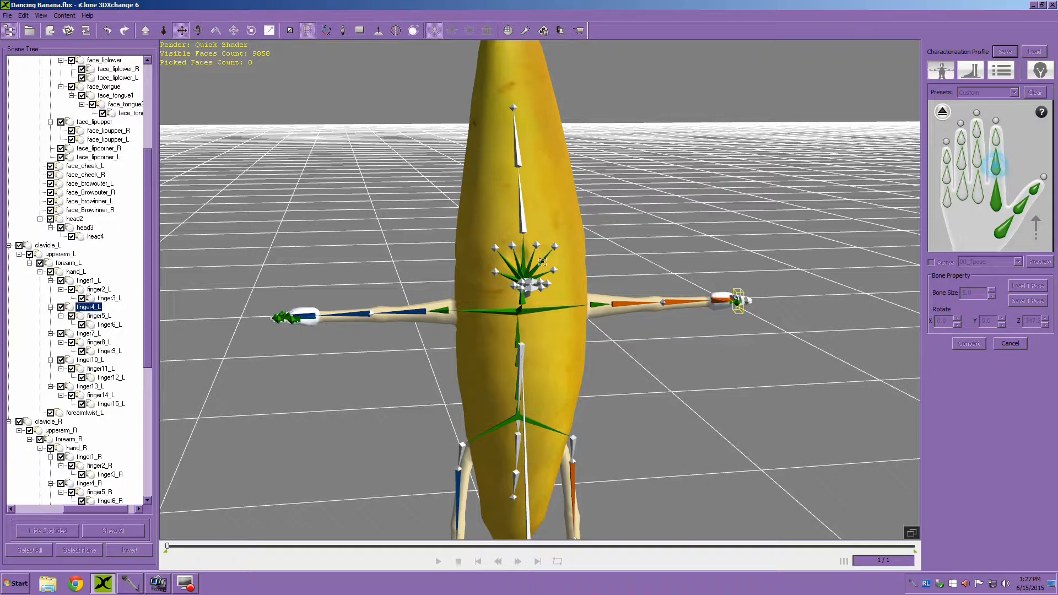
click(99, 316)
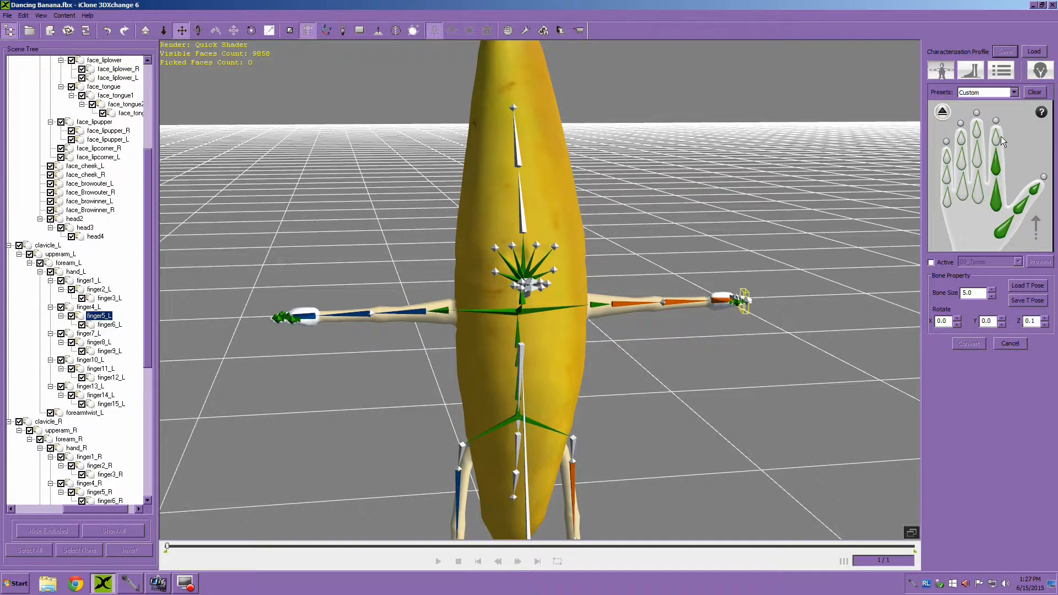
click(995, 137)
click(108, 325)
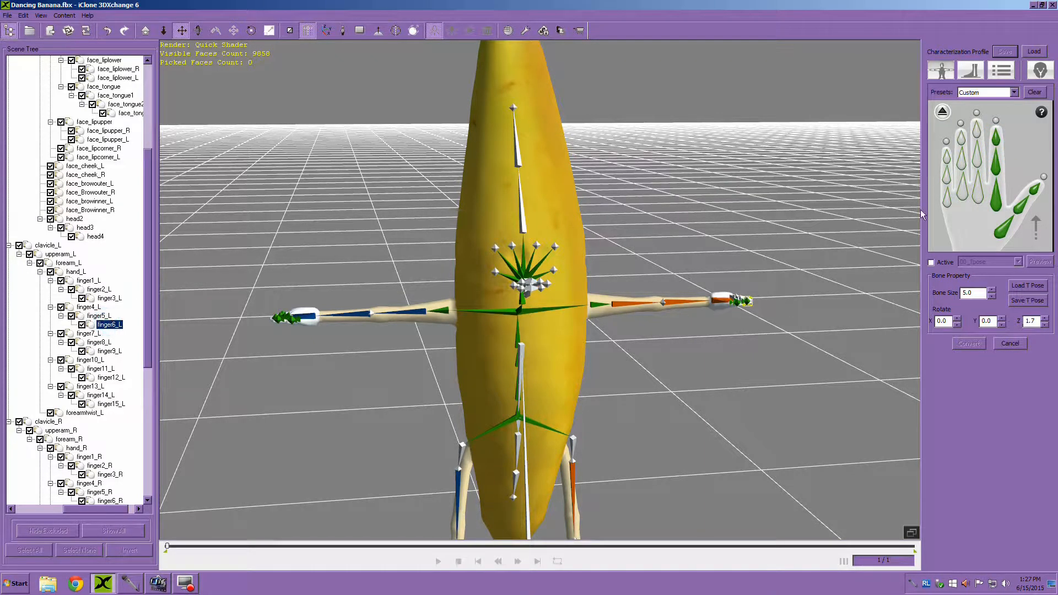
Step: Map the left middle finger's three joints, from base to tip, to finger7_L, finger8_L and finger9_L
click(973, 194)
click(88, 333)
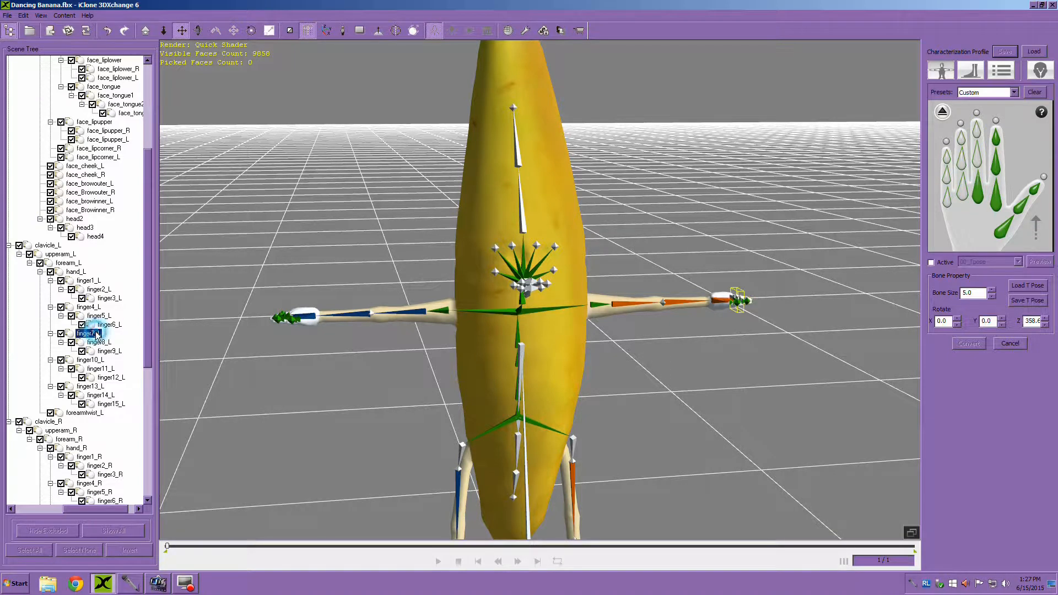
click(976, 161)
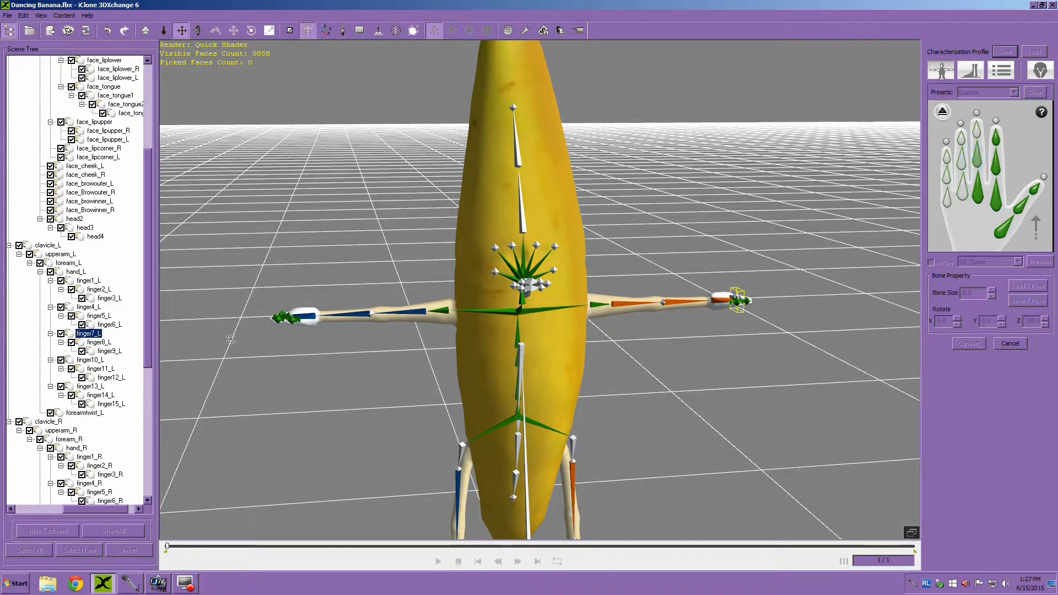
click(100, 342)
click(110, 351)
Step: Map the left ring finger's three joints, from base to tip, to finger10_L, finger11_L and finger12_L
click(962, 191)
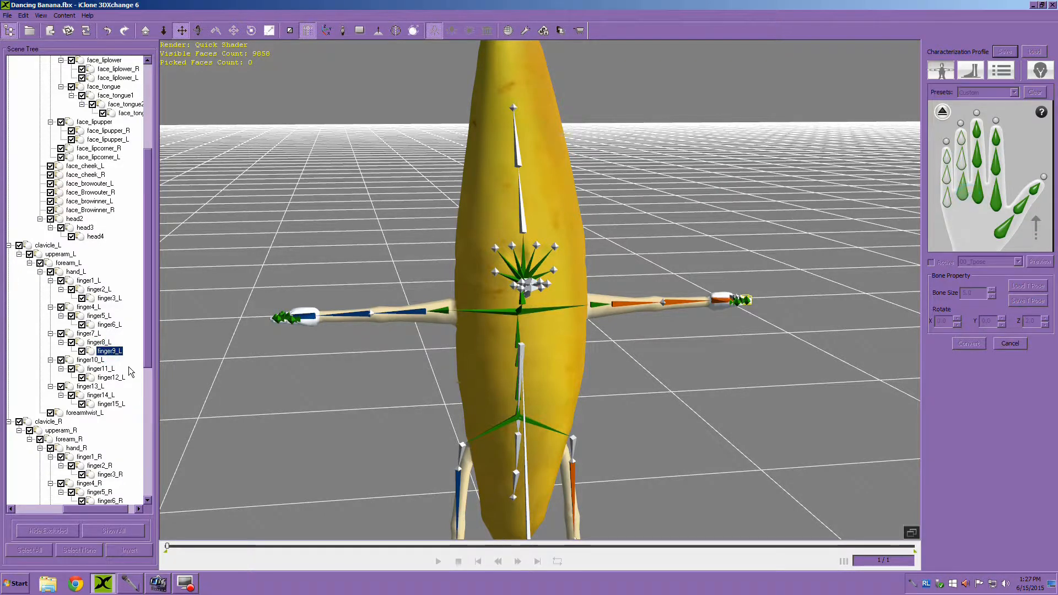
click(90, 360)
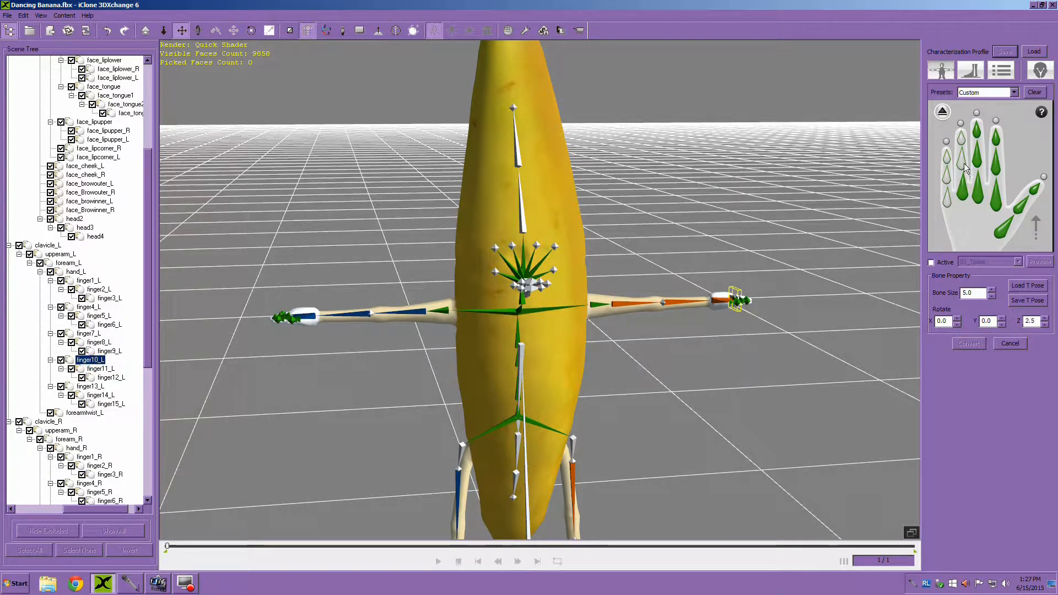
click(964, 163)
click(100, 369)
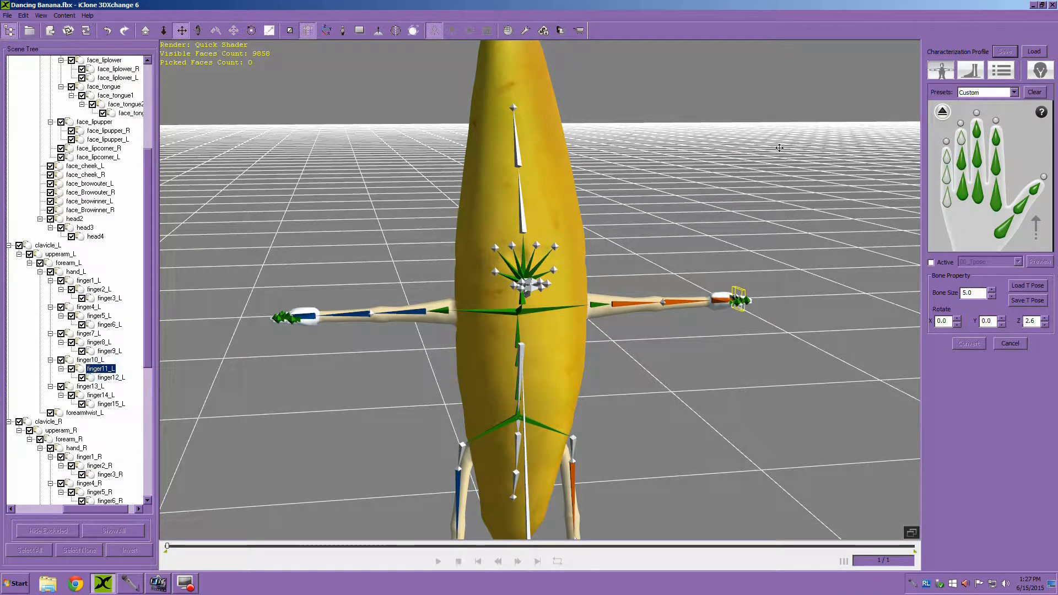
click(960, 142)
click(98, 377)
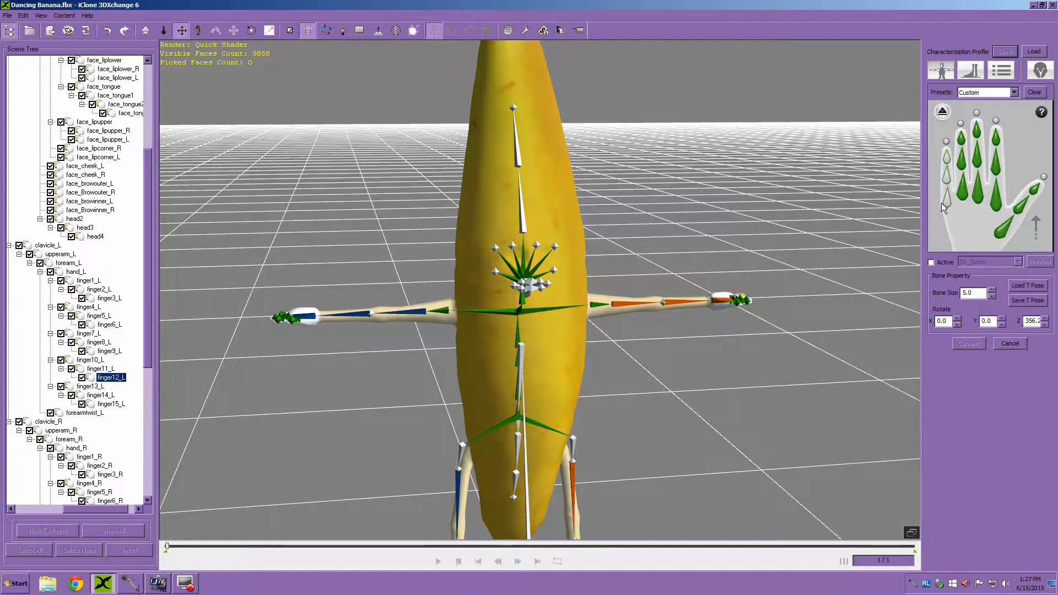
Step: Map the left little finger's three joints to finger13_L, finger14_L and finger15_L, and activate the characterization
click(90, 386)
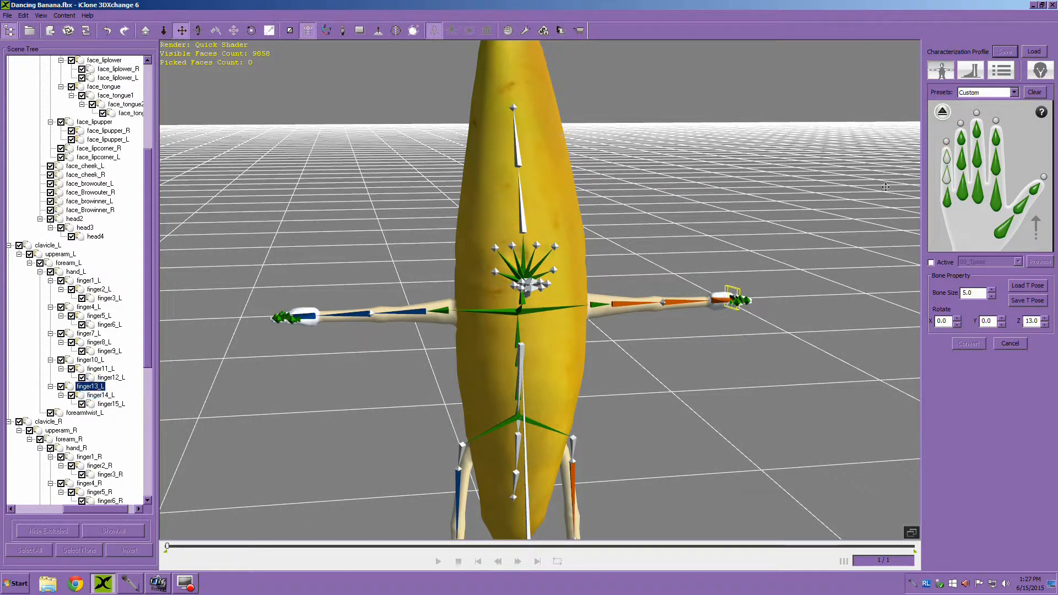
click(947, 179)
click(100, 395)
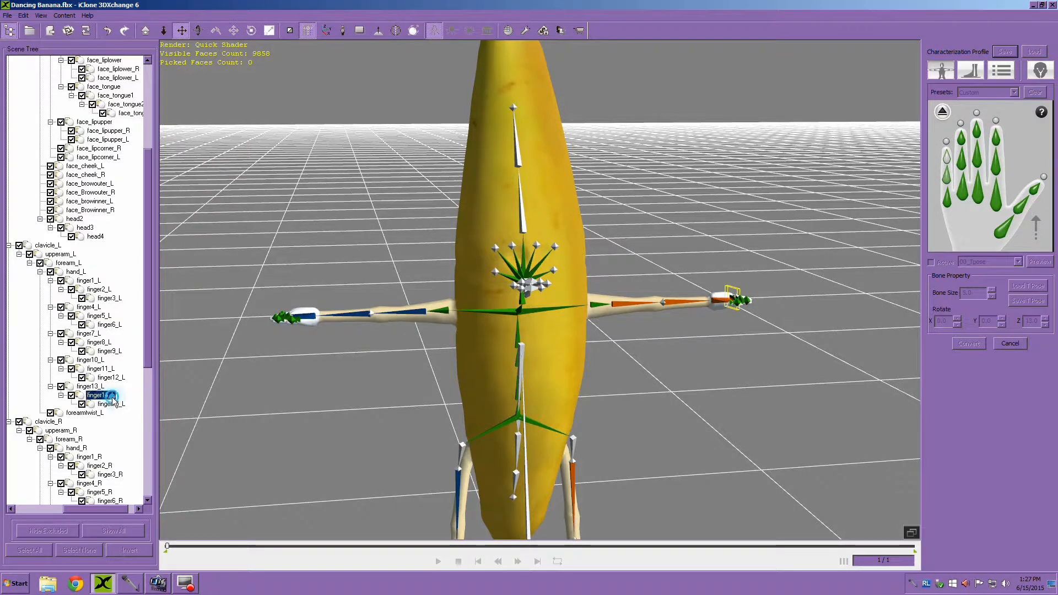
click(946, 158)
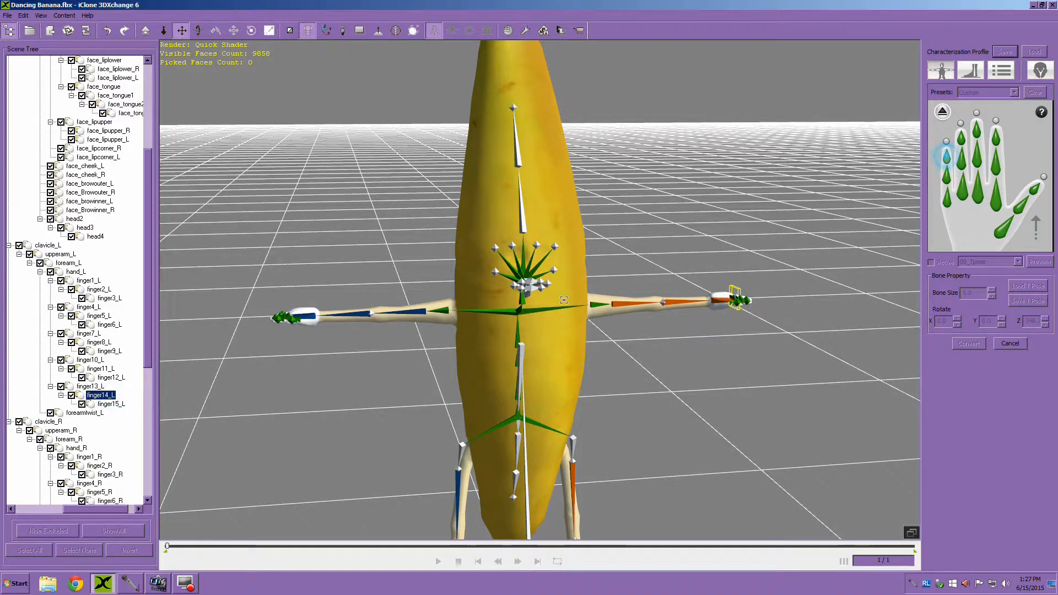
click(110, 404)
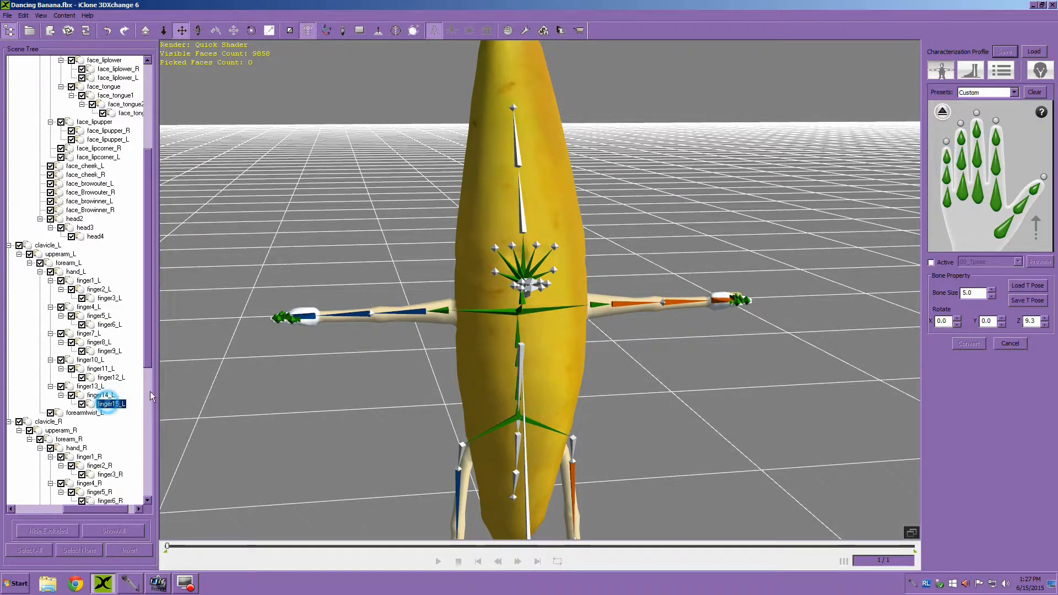
click(931, 263)
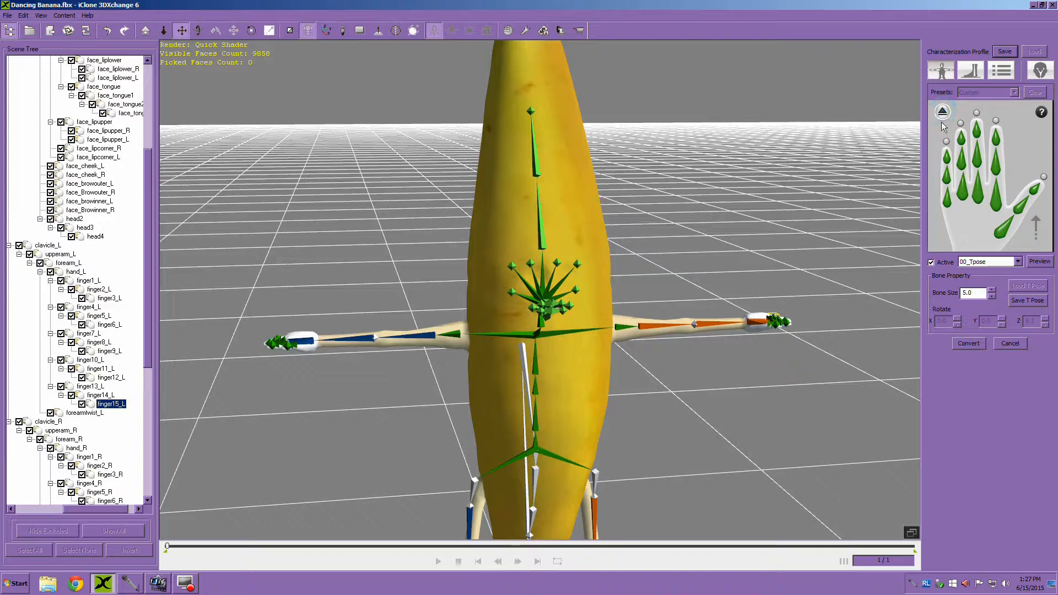
Step: Return from the left-hand bone map to the full-body map and keep the characterization active
click(955, 264)
click(942, 115)
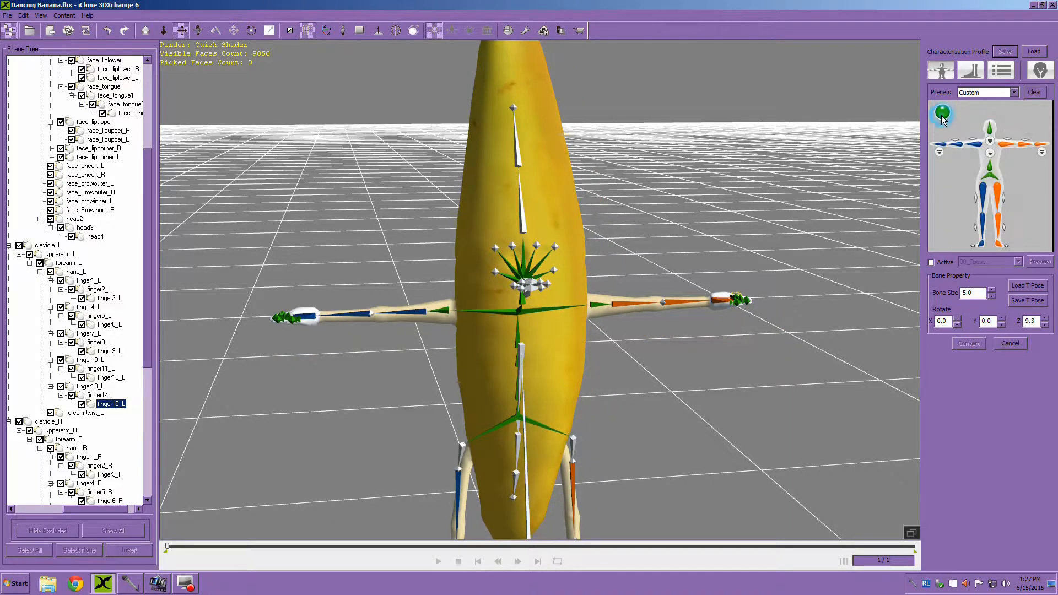
click(944, 265)
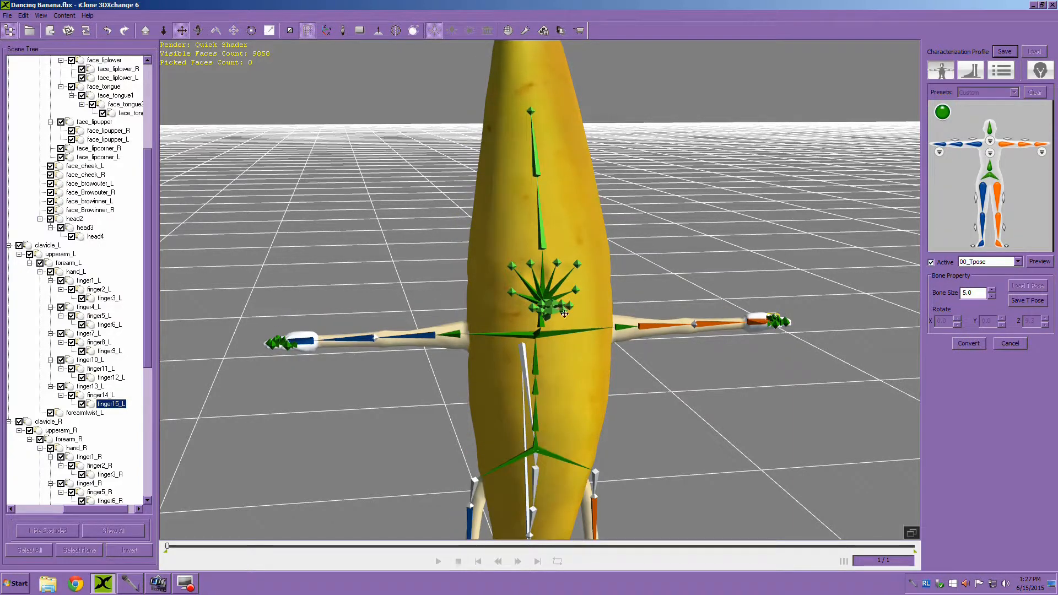
Step: Preview the 01_Head Calibration motion on the whole character from the front
scroll(574, 312, down, 3)
right_drag(570, 322, 505, 335)
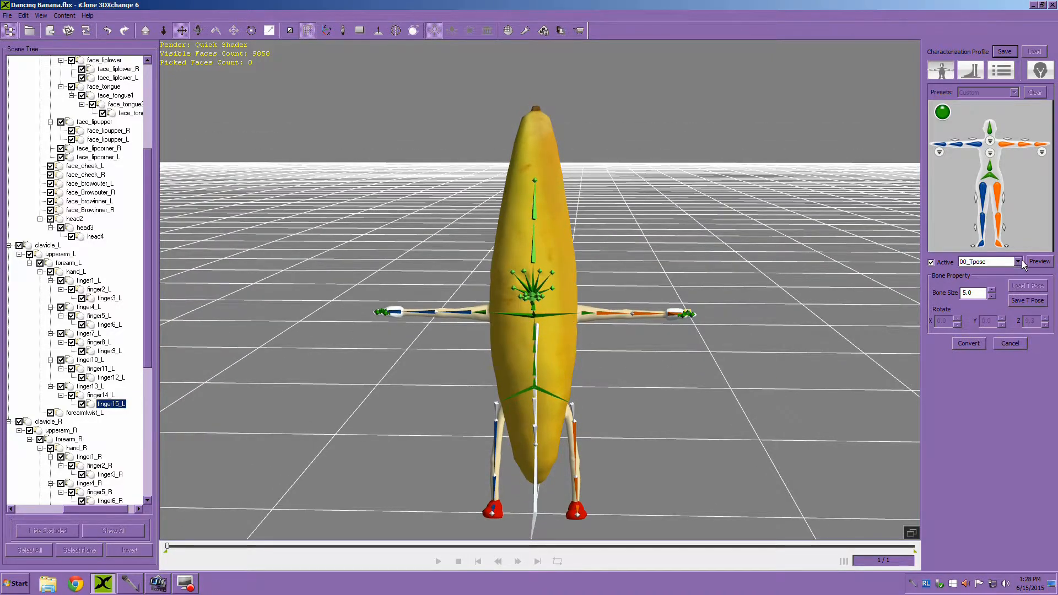
click(1016, 261)
click(999, 278)
click(1039, 262)
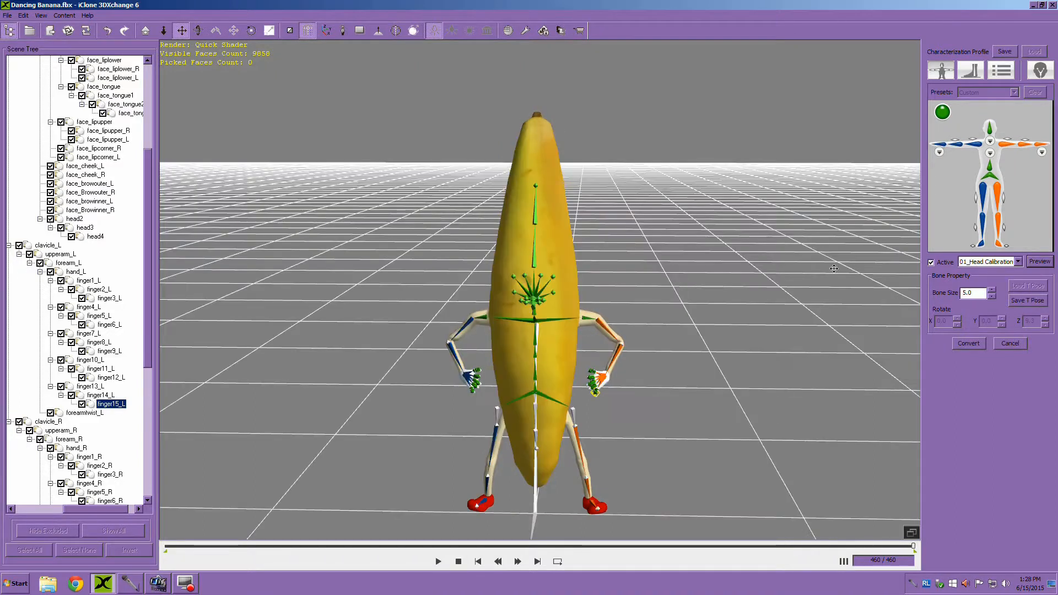
Step: Preview the 02_Upper01 Calibration and 03_Upper02 Calibration motions on the character
click(1014, 262)
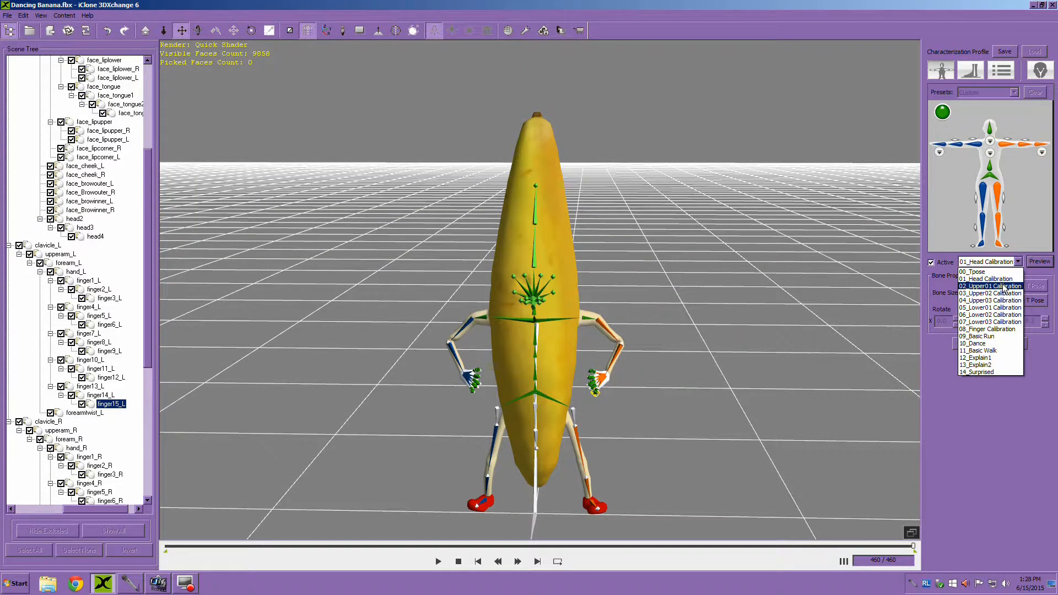
click(1000, 277)
click(1037, 261)
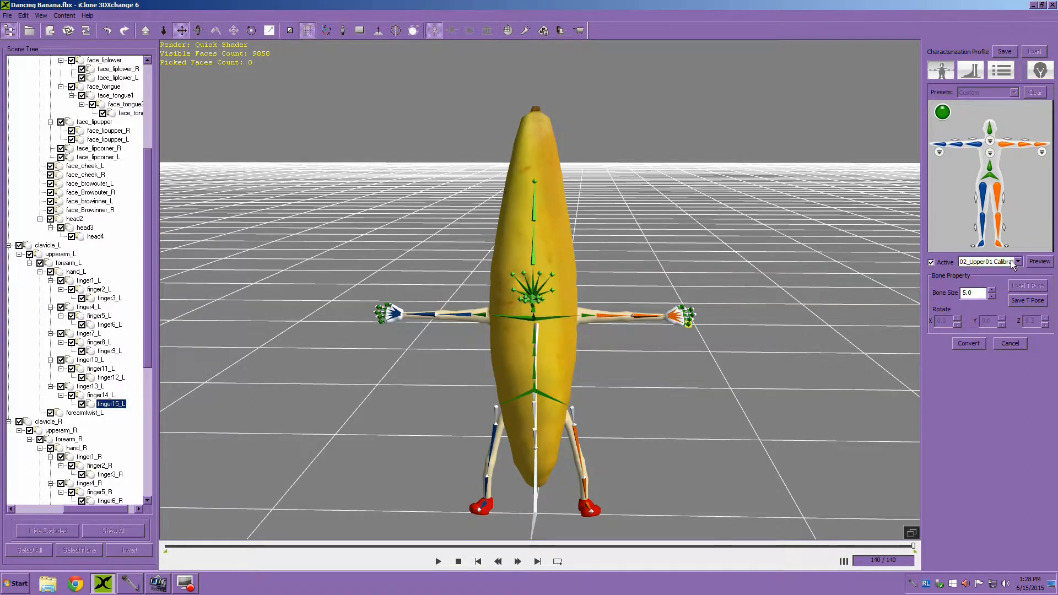
click(1018, 262)
click(991, 293)
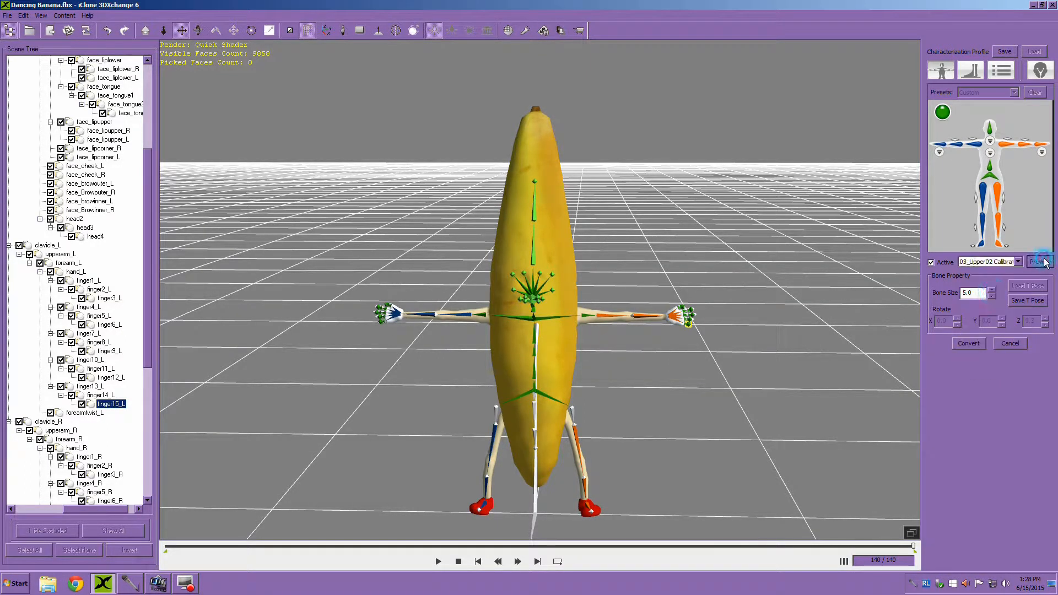
Step: Preview the 06_Lower02 Calibration motion twice on the character
click(1017, 262)
click(992, 319)
click(1040, 263)
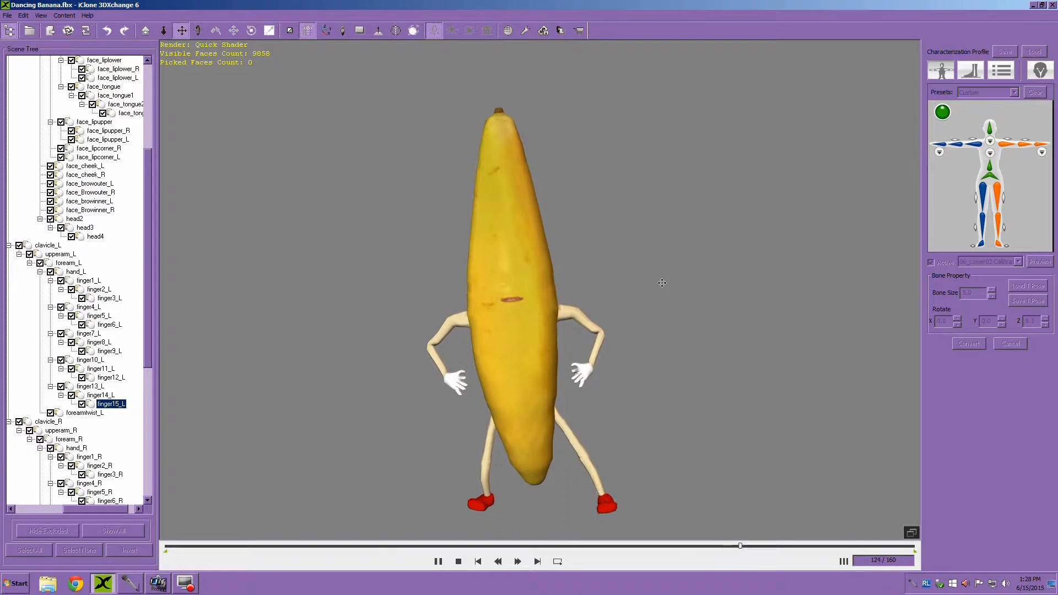
click(1017, 262)
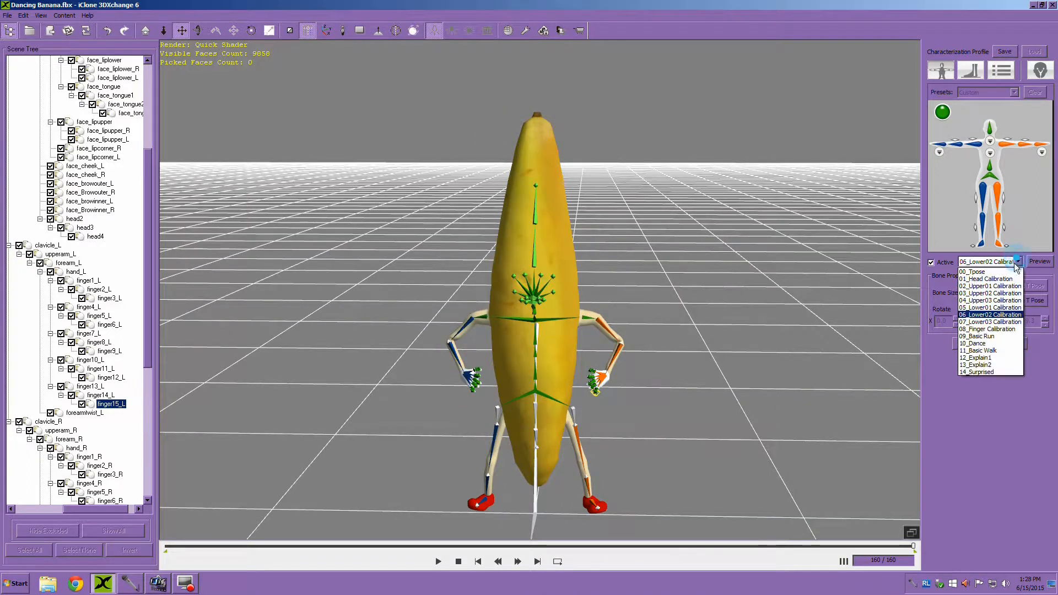
click(1002, 319)
click(1045, 264)
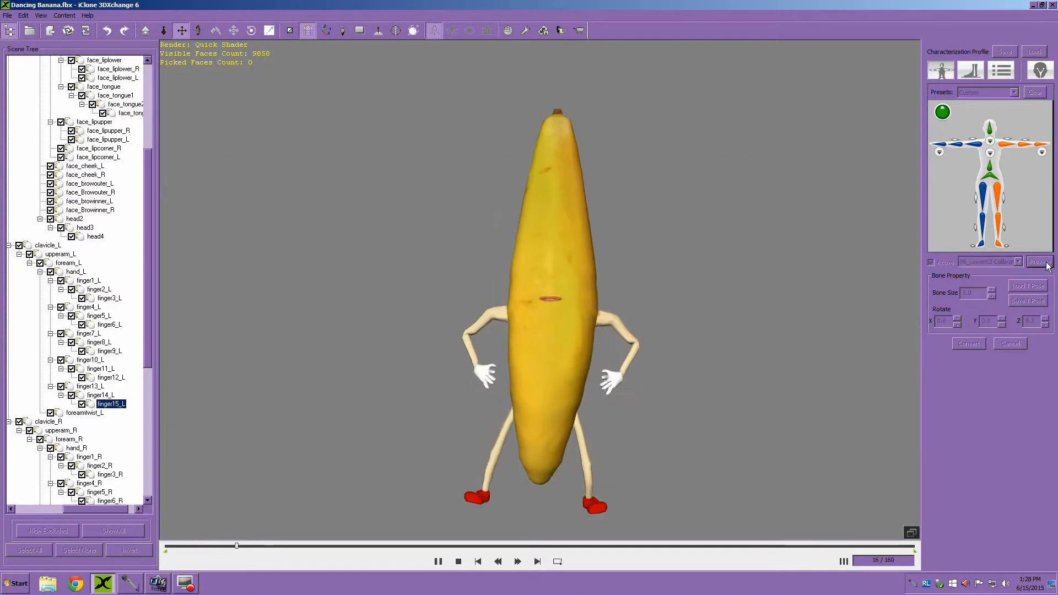
Step: Preview the 07_Lower03 Calibration motion on the character from the front and from the side
click(1017, 261)
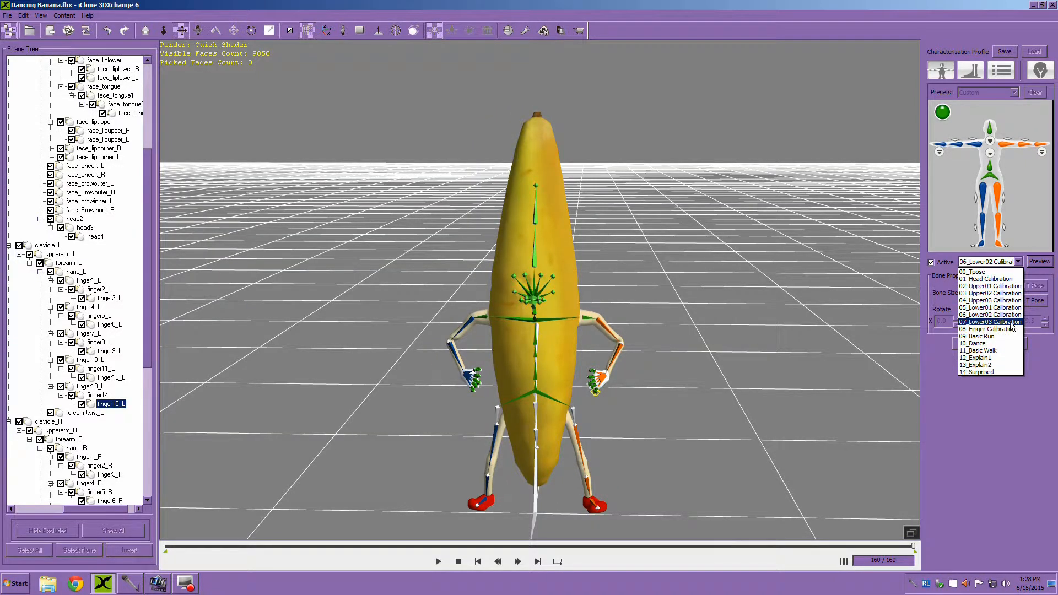
click(1009, 321)
click(1036, 263)
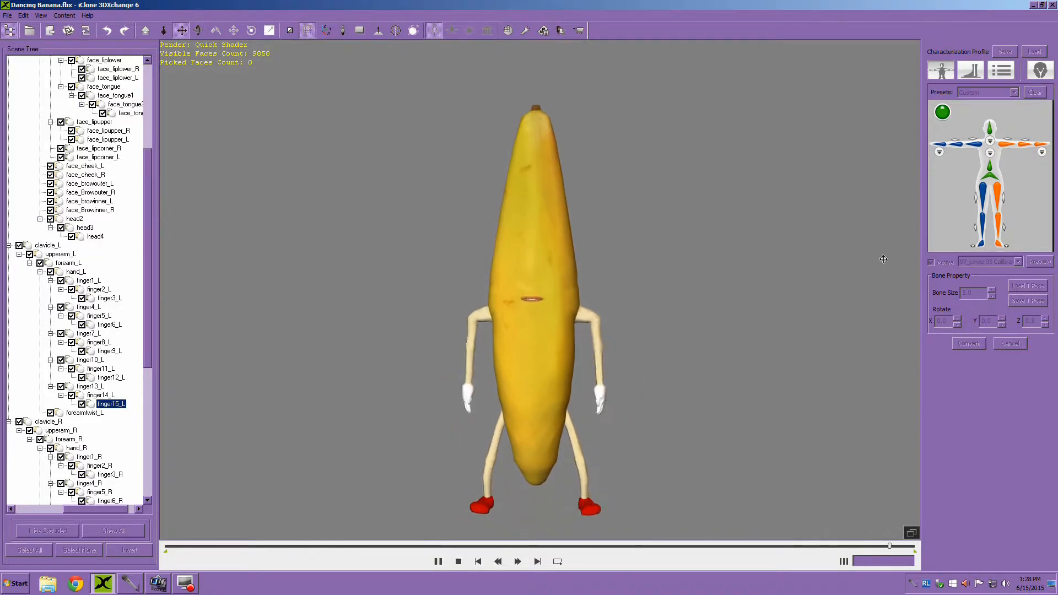
right_drag(665, 283, 307, 266)
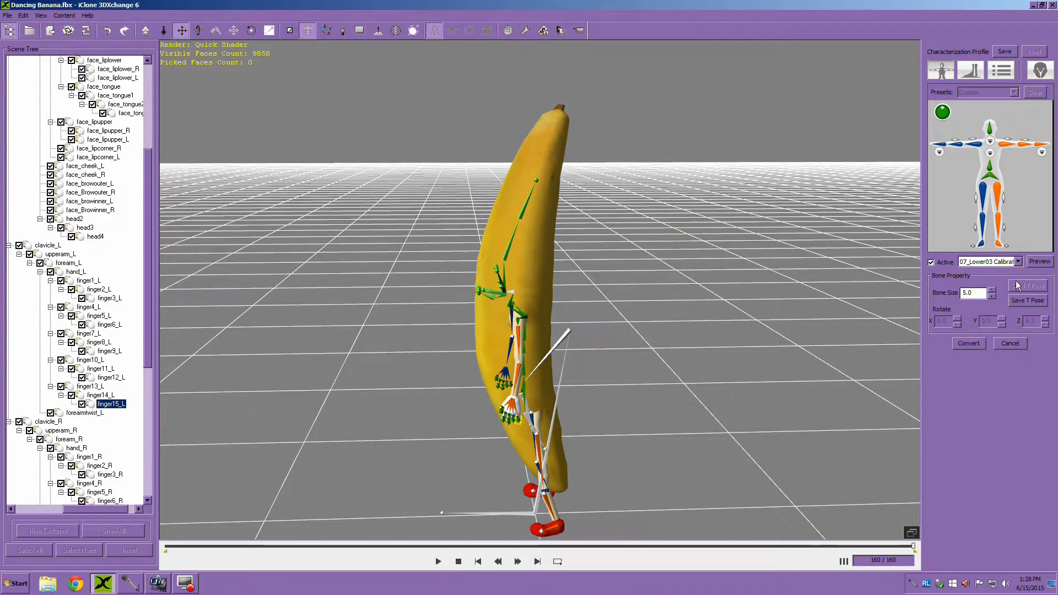
click(1042, 263)
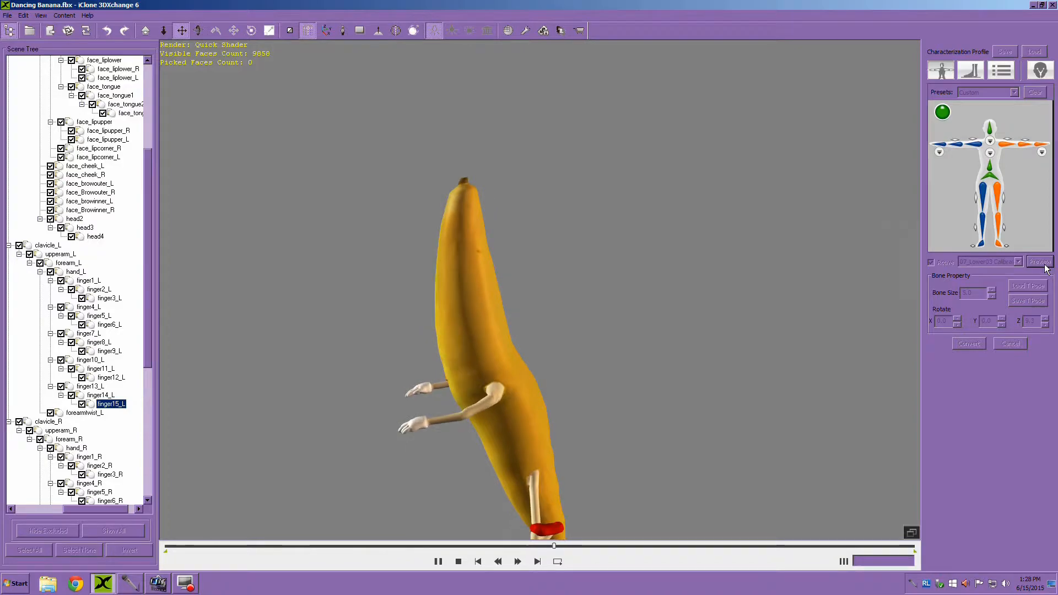
right_drag(523, 300, 522, 389)
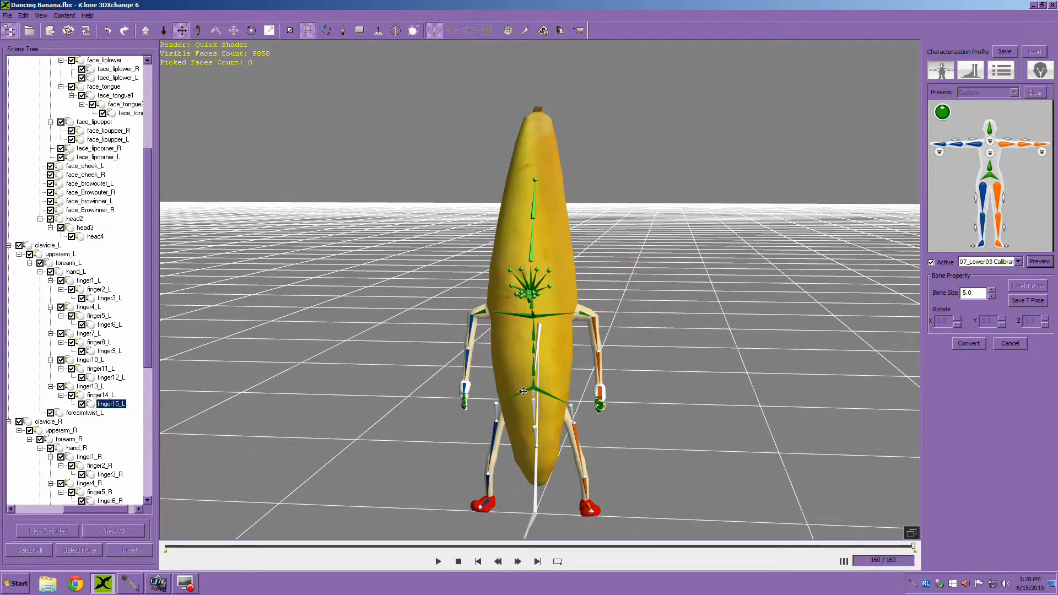
right_drag(520, 439, 858, 362)
key(f)
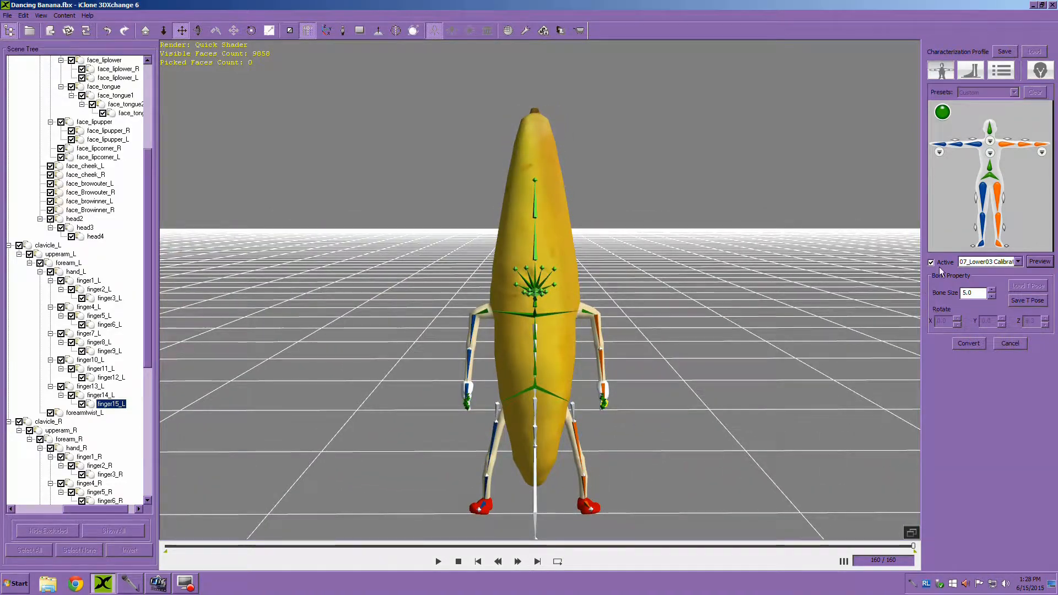
Step: Tag the face_jaw bone as the jaw in the face bone mapping
click(1039, 70)
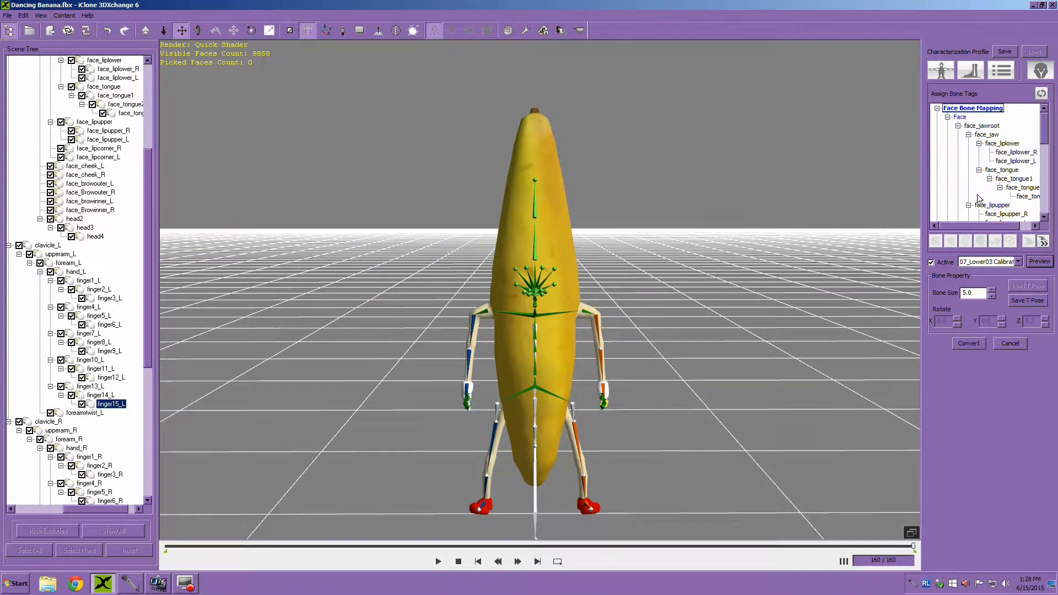
click(986, 134)
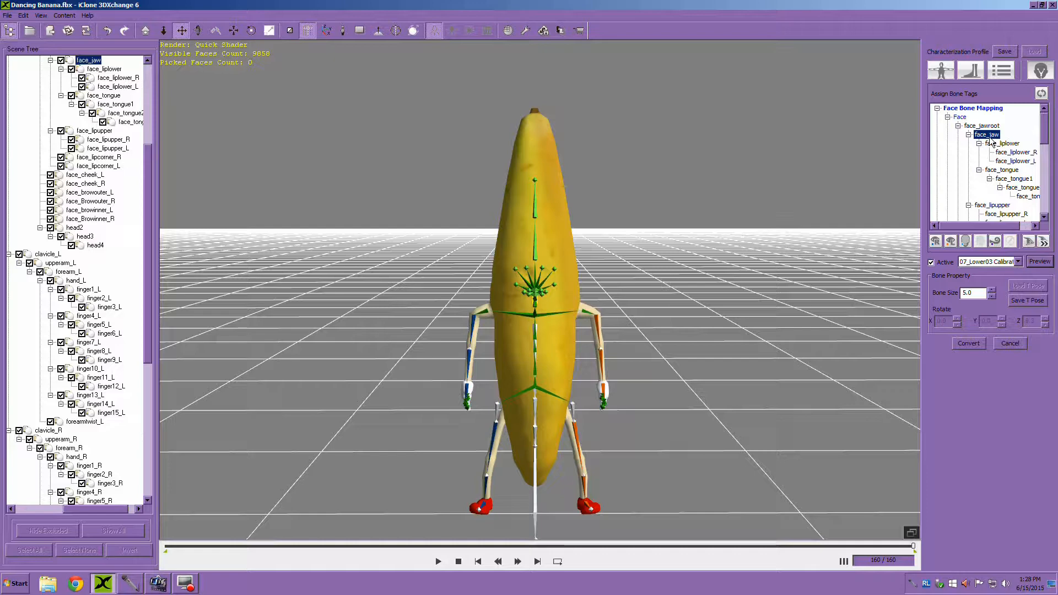
click(965, 242)
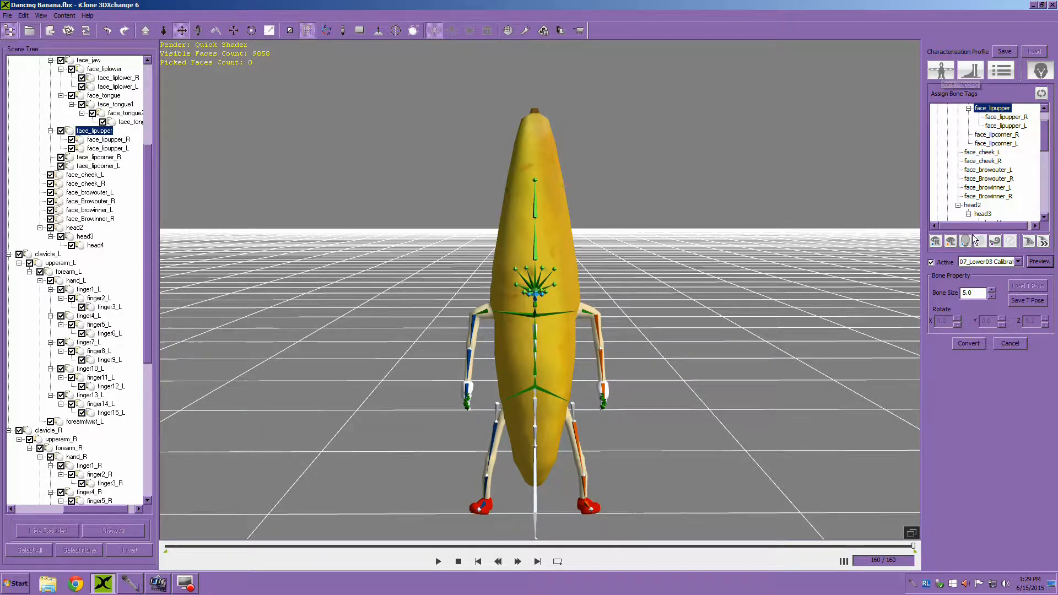
Step: Choose 00_Tpose as the preview motion, preview it, and convert the banana with the finished bone mapping
click(1018, 262)
click(989, 272)
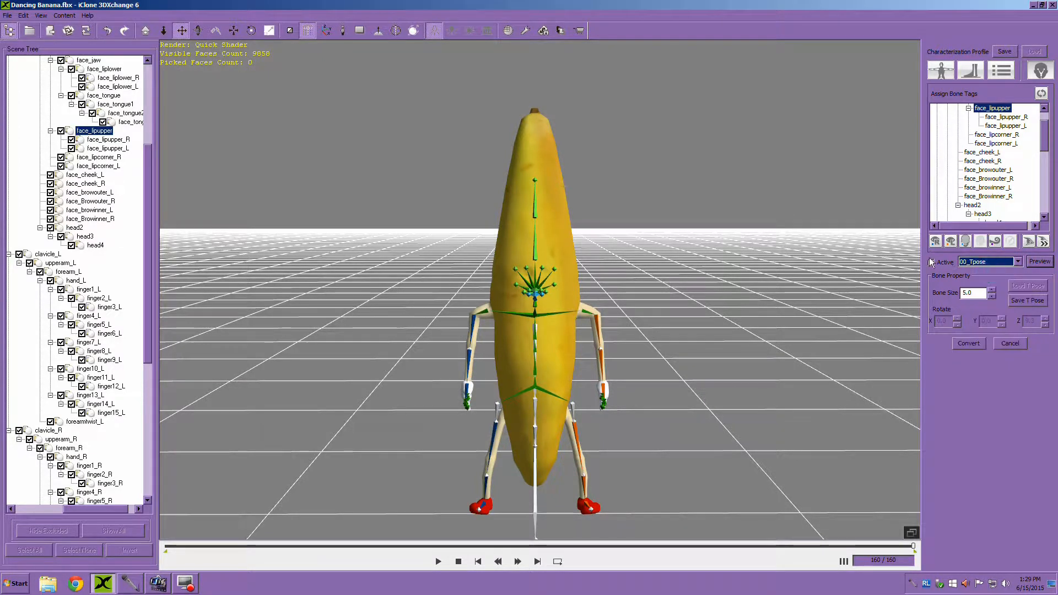
click(1037, 262)
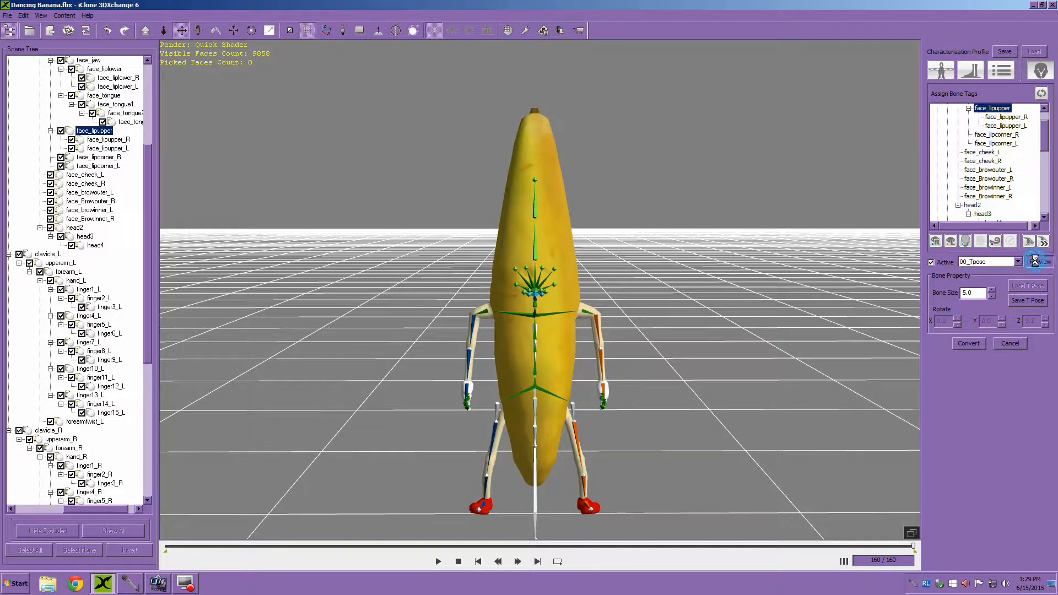
click(960, 342)
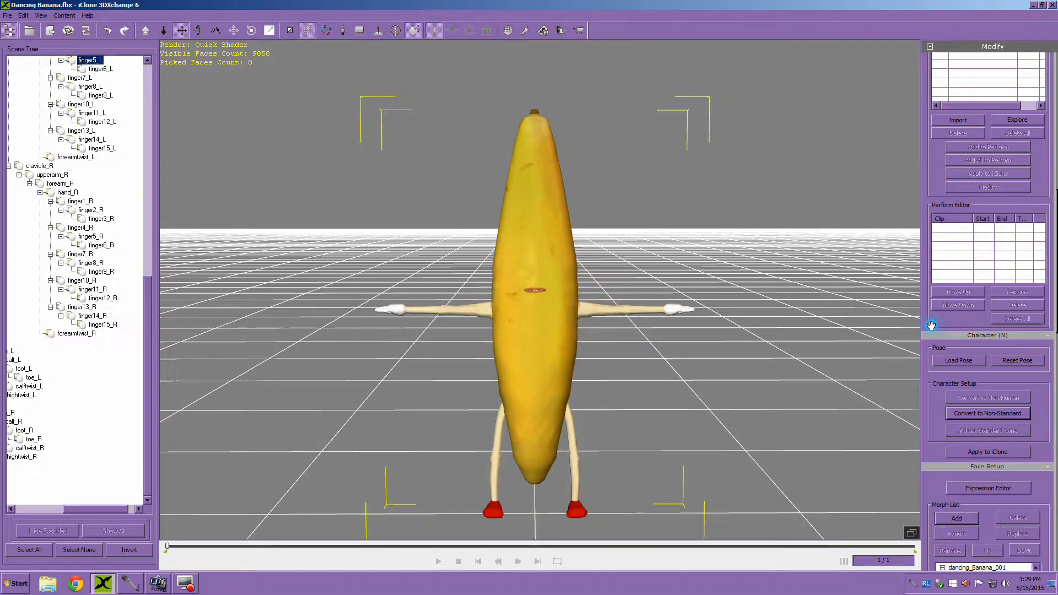
Step: Open the Expression Editor from the face setup and place it clear of the character
scroll(930, 325, down, 3)
scroll(930, 298, down, 2)
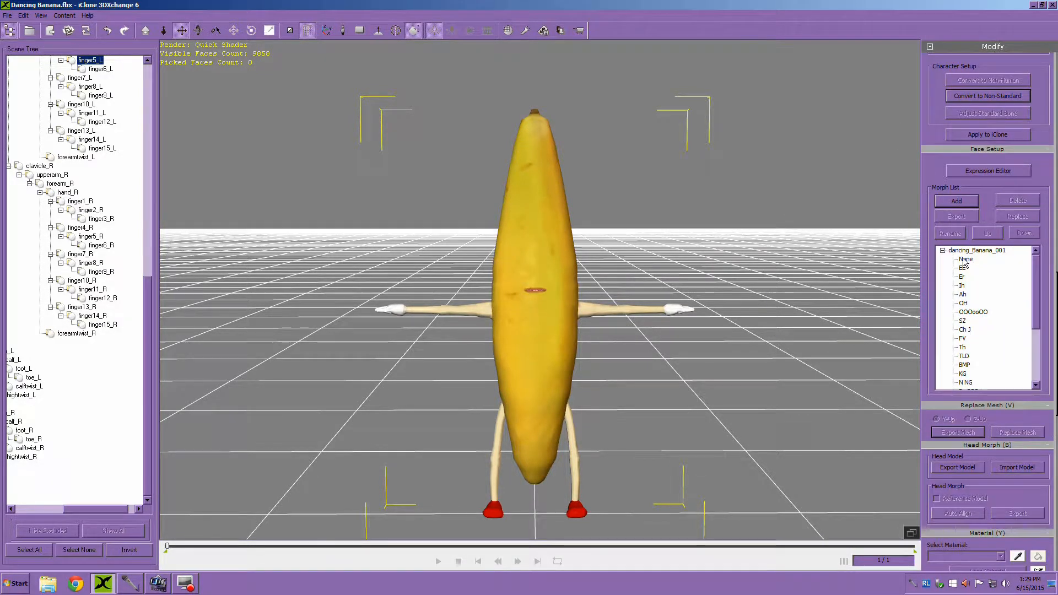
scroll(932, 187, up, 1)
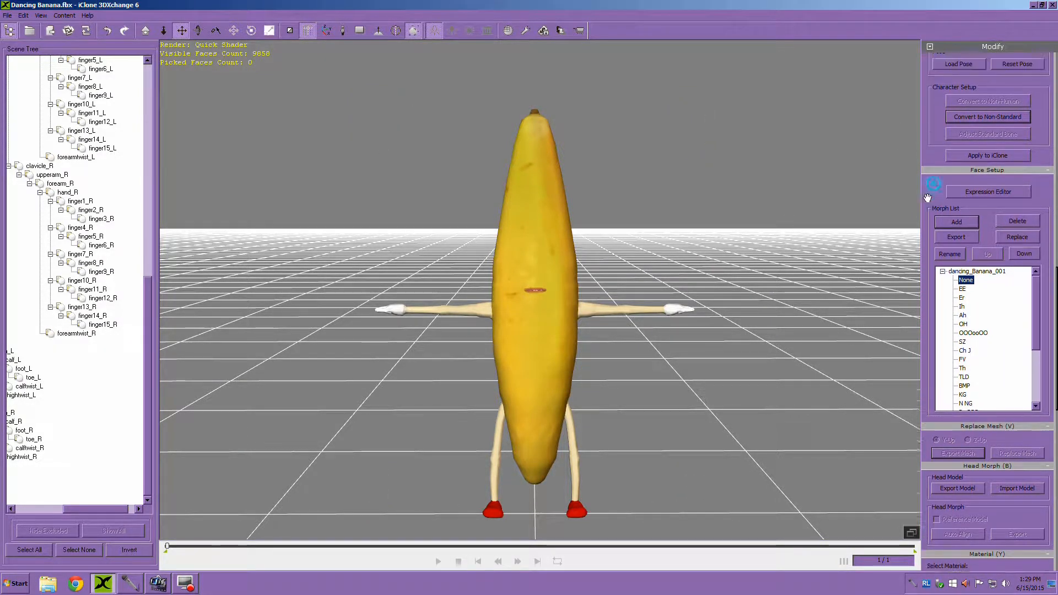
click(961, 217)
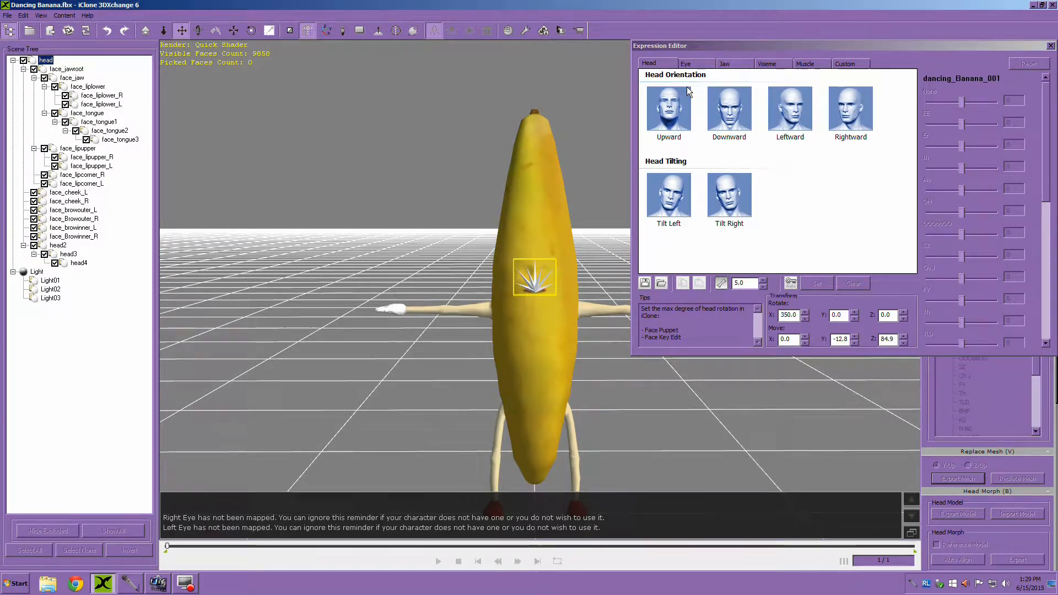
drag(712, 42, 184, 108)
Step: Check the Upward, Downward, Leftward, Rightward, Tilt Left and Tilt Right head poses on the banana
click(139, 175)
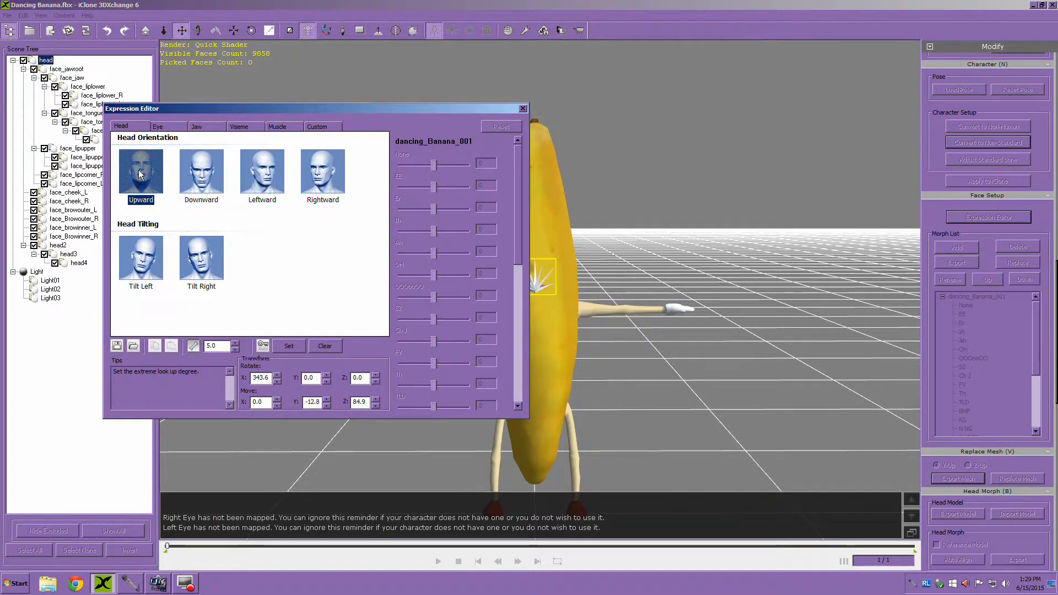
drag(369, 118, 324, 174)
click(153, 242)
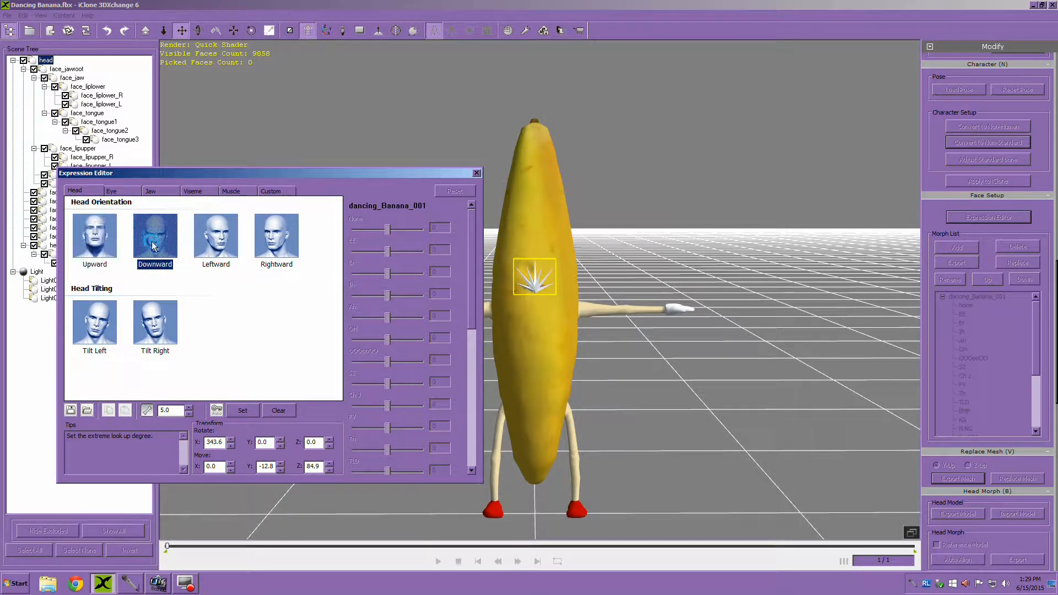
click(208, 239)
click(275, 242)
click(82, 323)
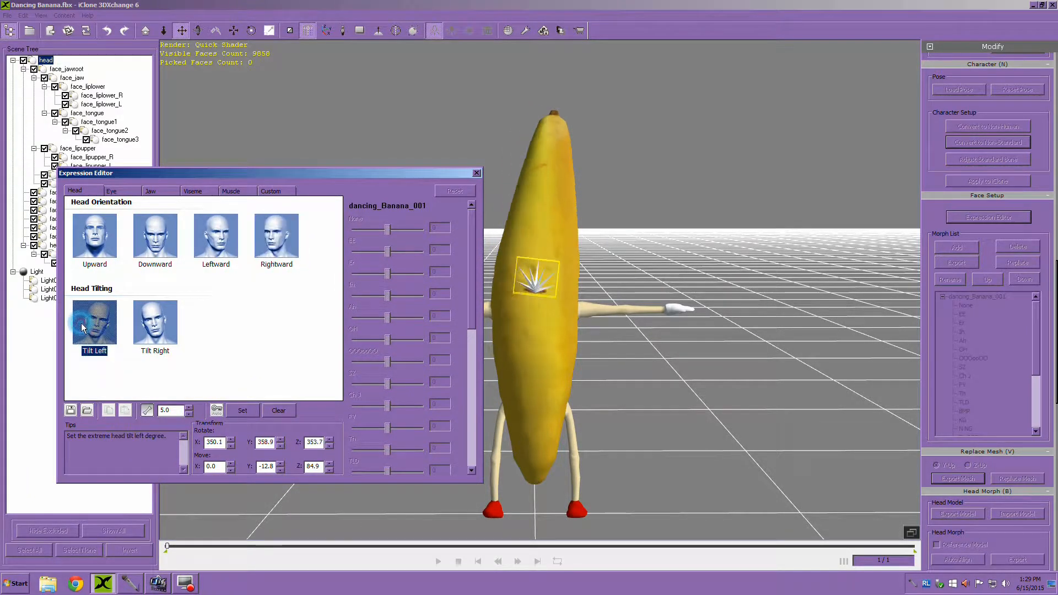
click(144, 328)
click(95, 327)
click(105, 242)
click(154, 242)
click(216, 239)
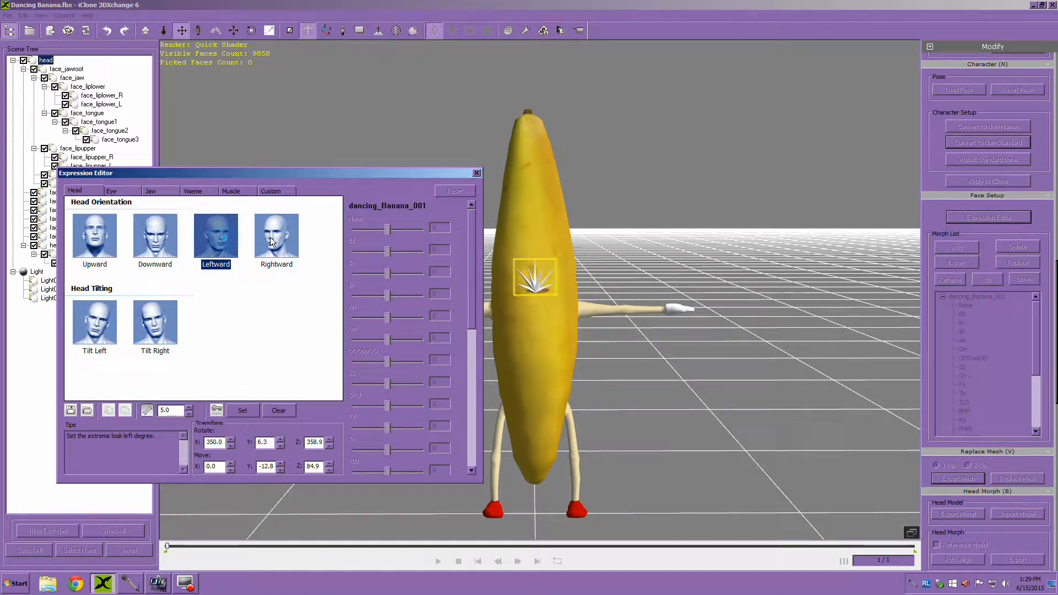
click(273, 241)
Step: Rotate the jaw bone to about 10.8 on Y for the Drop Jaw expression and set the pose
click(108, 189)
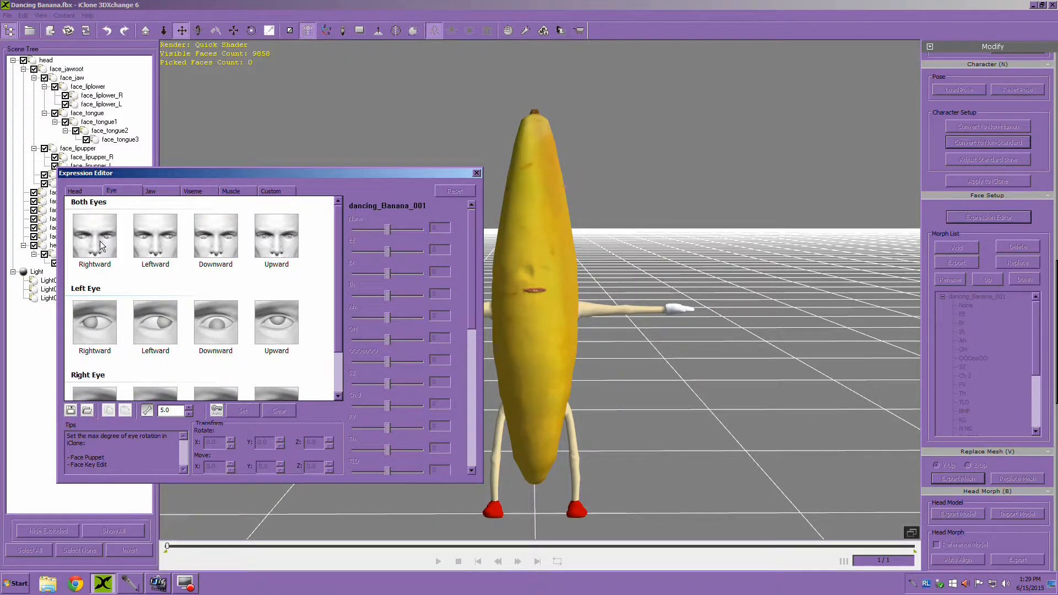
click(163, 191)
click(106, 234)
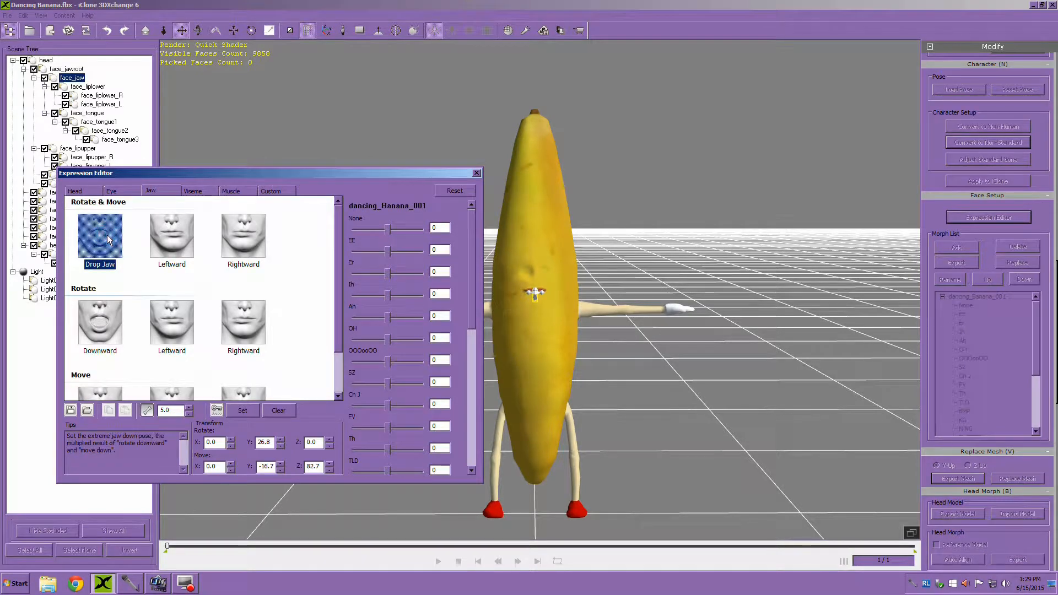
right_drag(599, 249, 675, 236)
scroll(675, 236, up, 2)
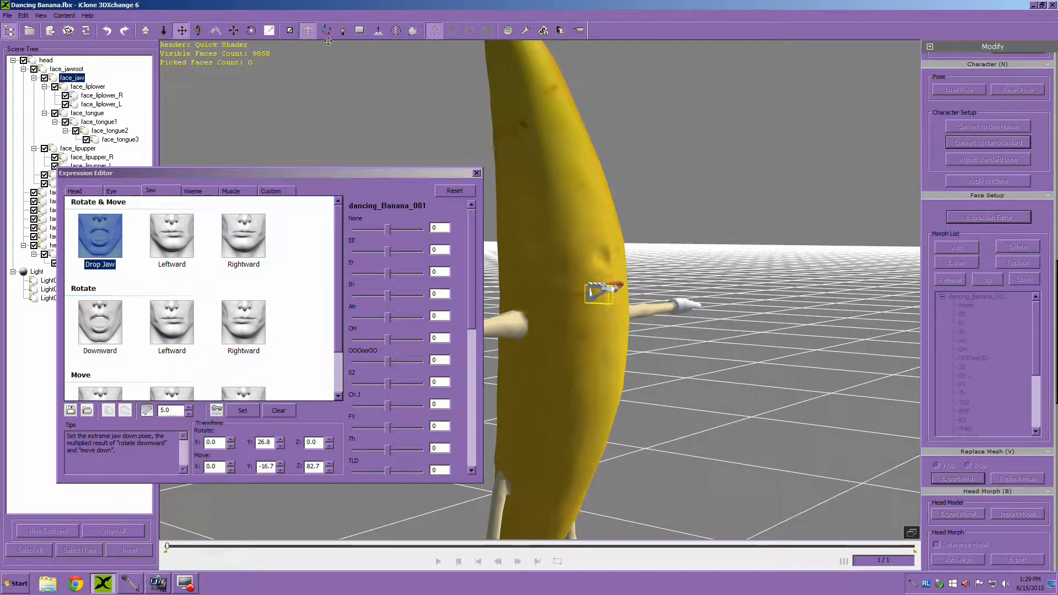
click(249, 31)
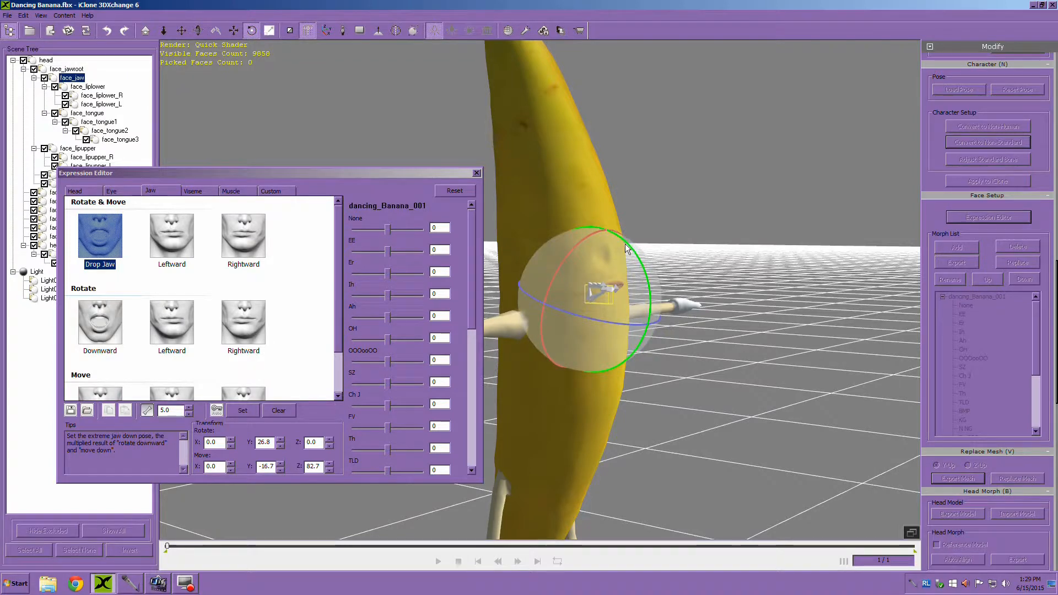
drag(626, 246, 639, 242)
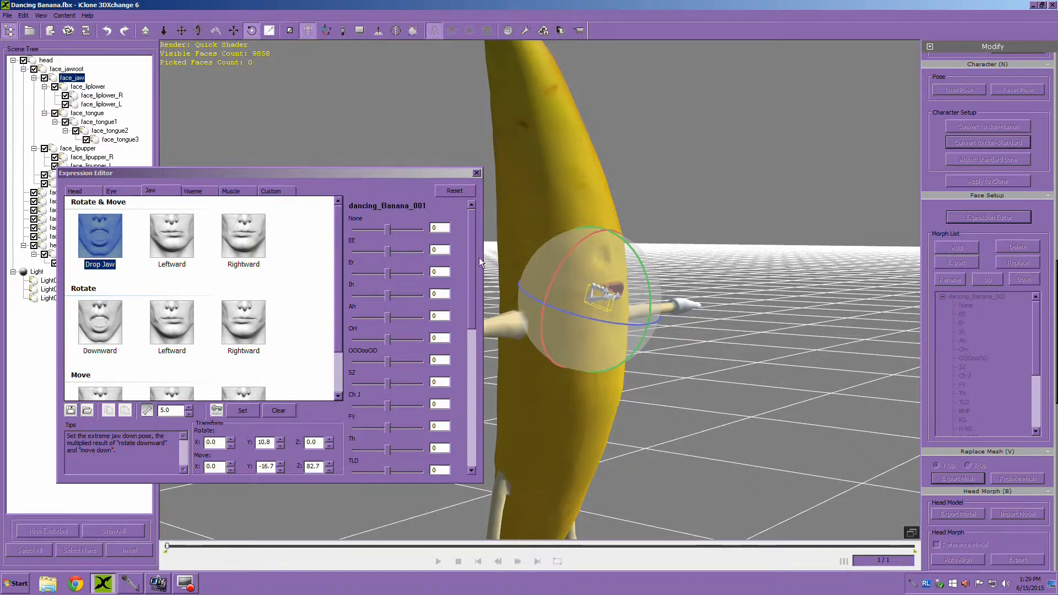
click(245, 412)
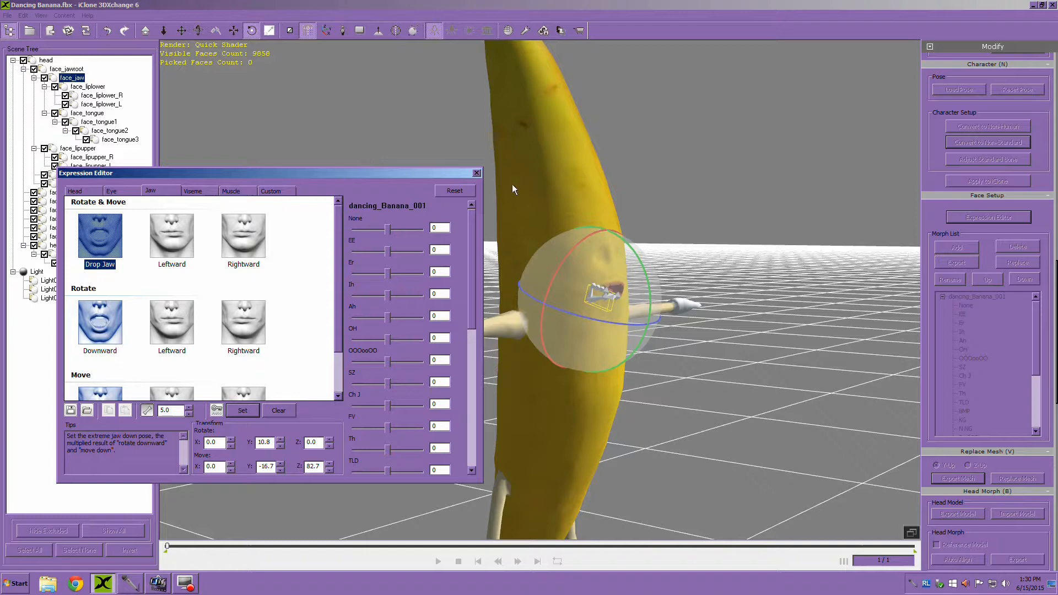
Step: Rotate the jaw bone sideways for the Leftward expression under Rotate & Move and set the pose
click(179, 247)
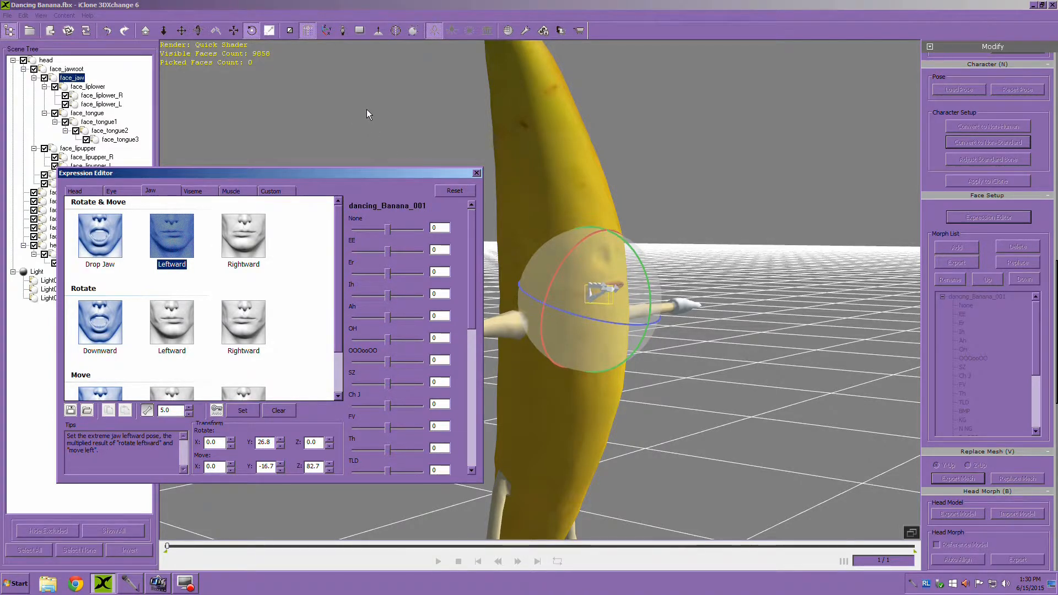
click(147, 31)
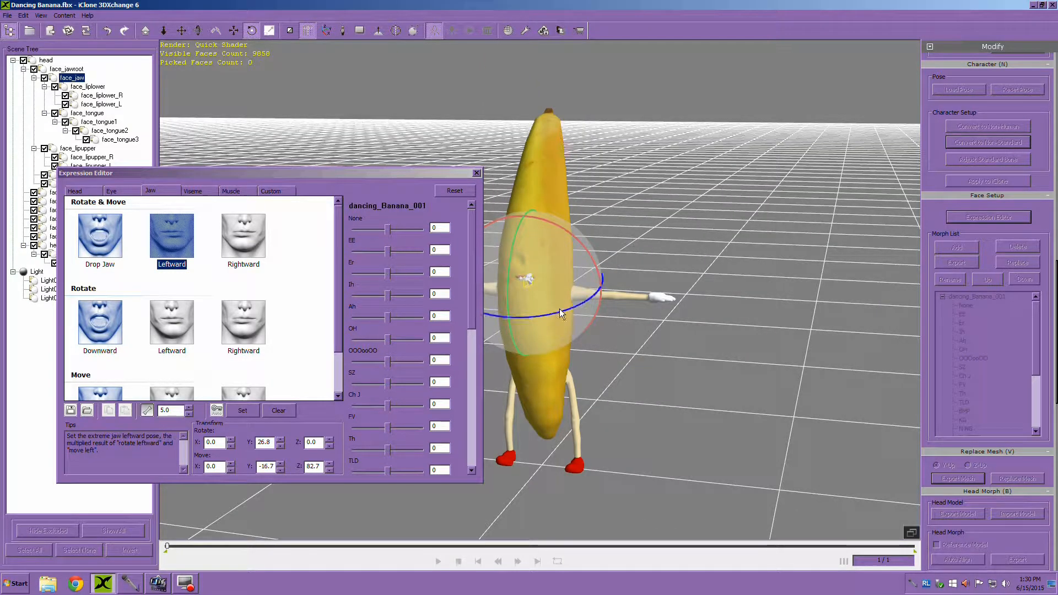
drag(559, 309, 573, 303)
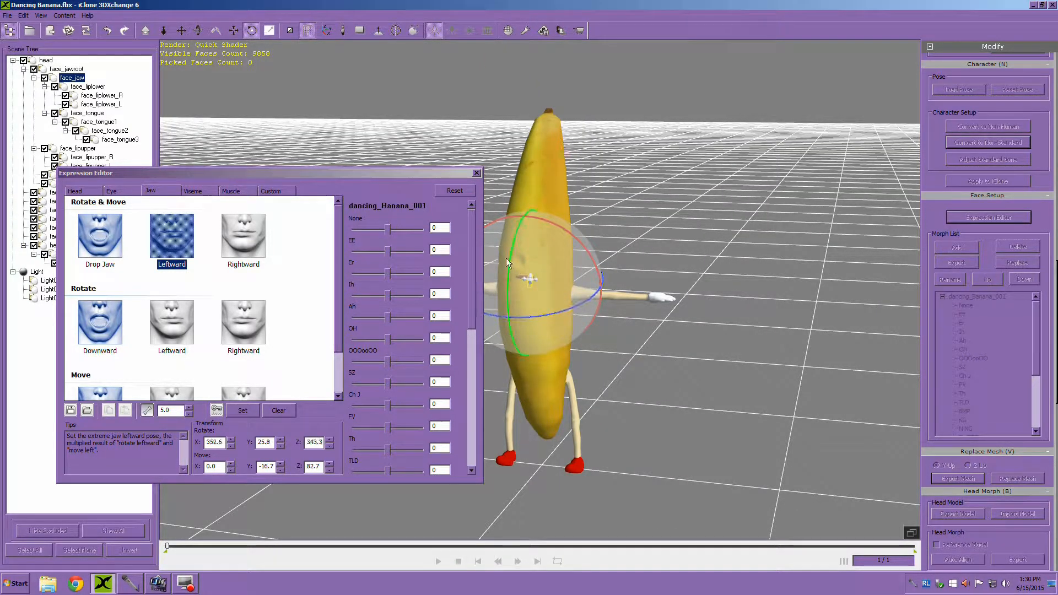
drag(511, 256, 552, 310)
click(241, 410)
Step: Rotate the jaw bone to about 6.7 on X, 20.5 on Y and 14.8 on Z for the Rightward expression and set the pose
click(240, 232)
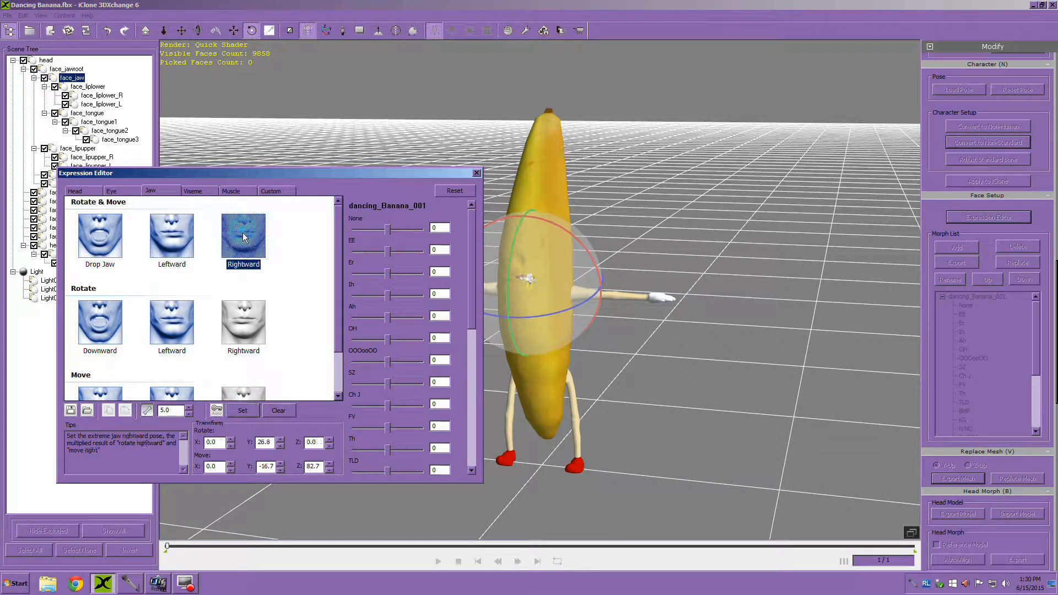
click(588, 176)
scroll(642, 153, up, 5)
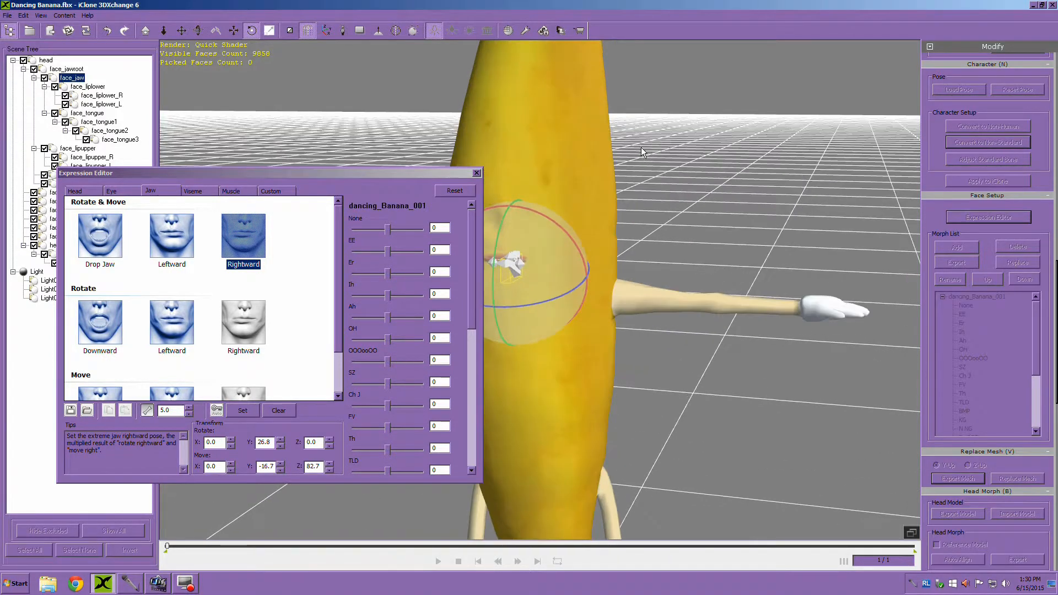
drag(391, 173, 279, 101)
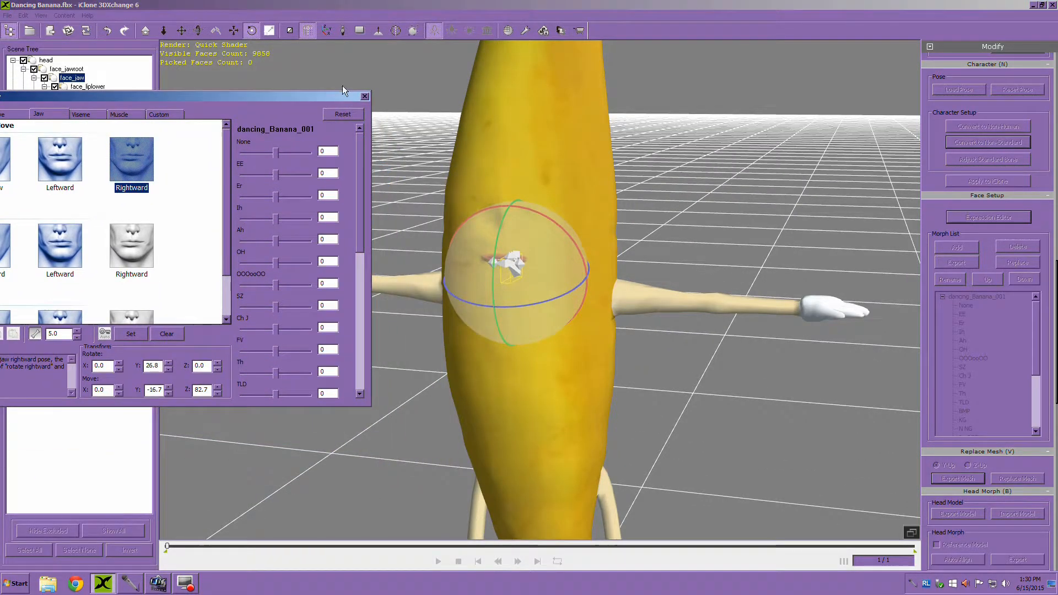
click(146, 30)
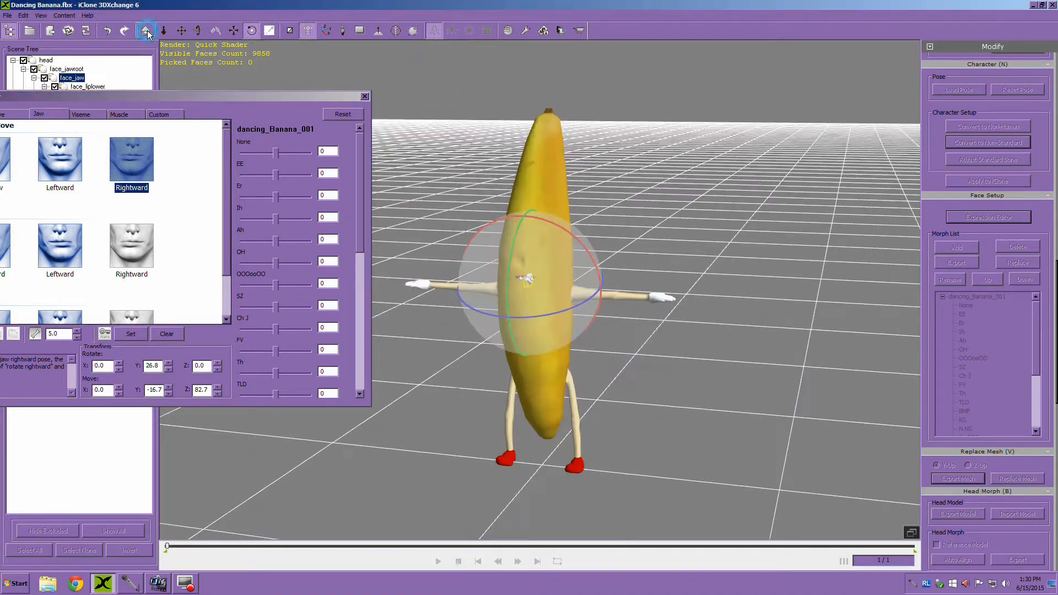
scroll(576, 146, up, 5)
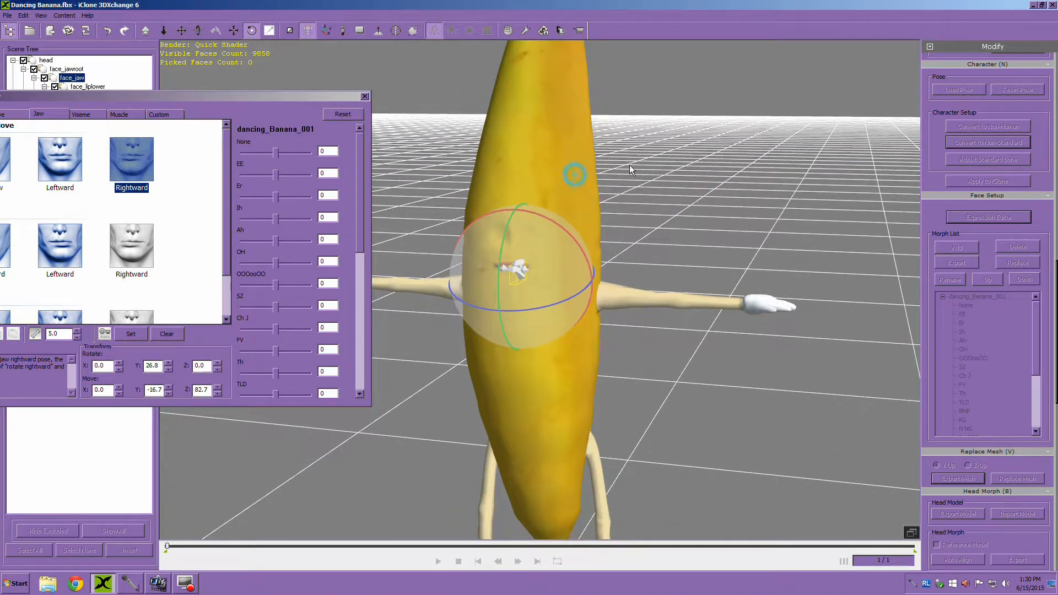
click(163, 31)
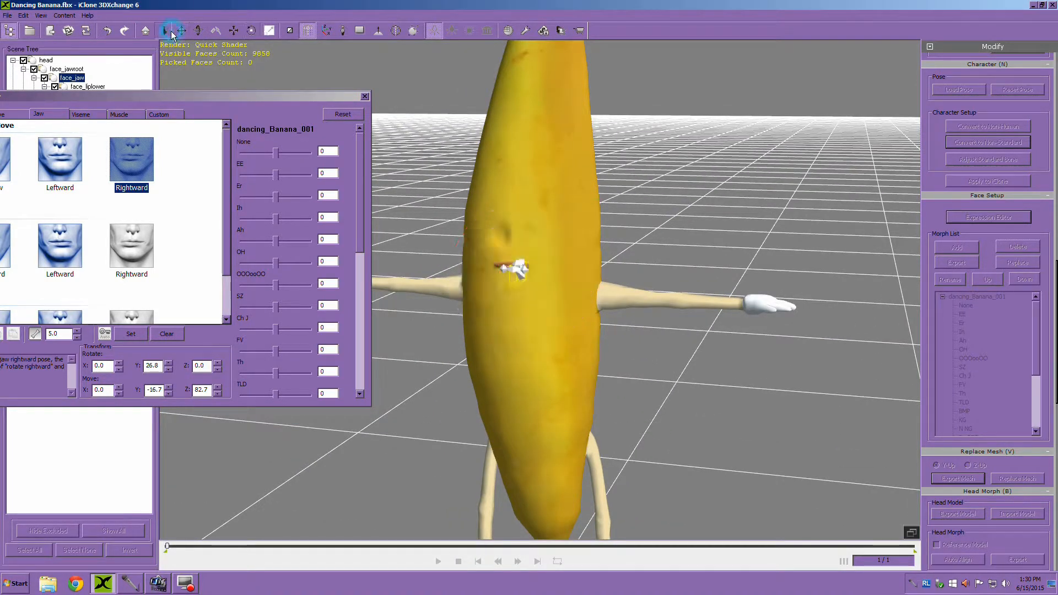
click(186, 33)
right_drag(494, 191, 574, 150)
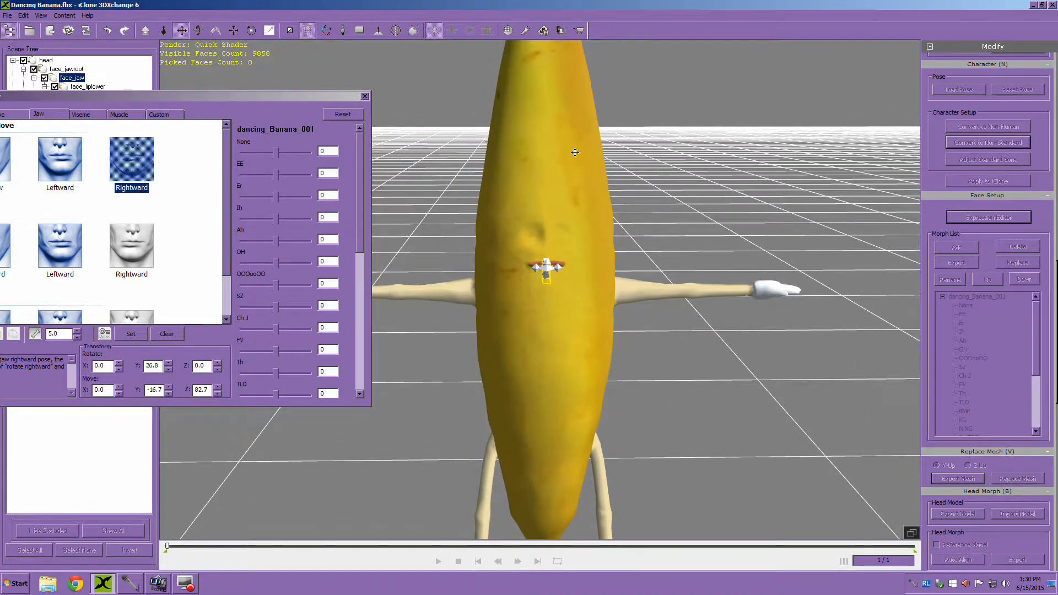
click(132, 173)
drag(270, 103, 277, 109)
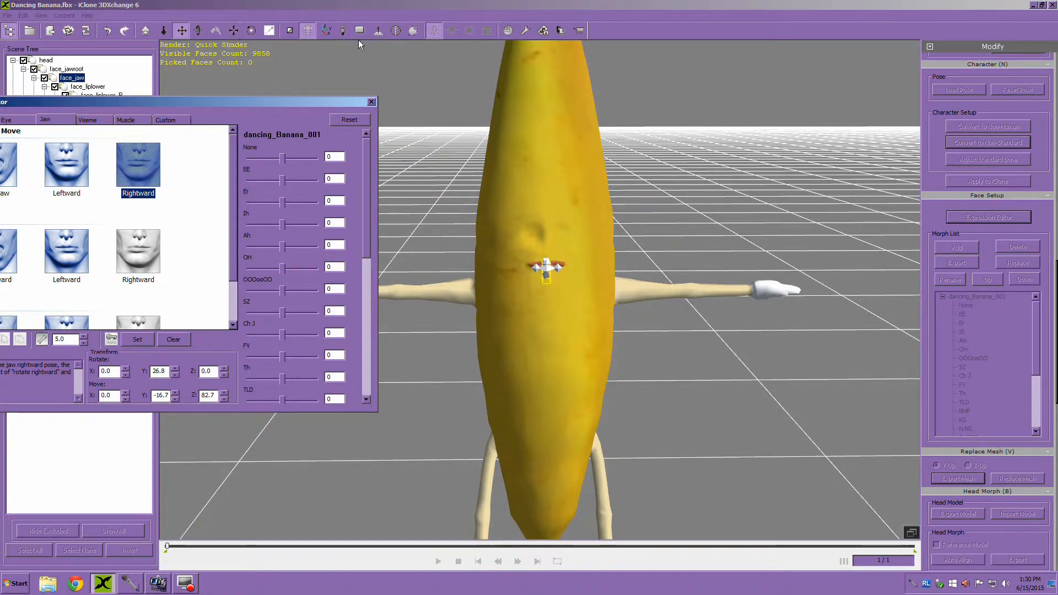
click(251, 30)
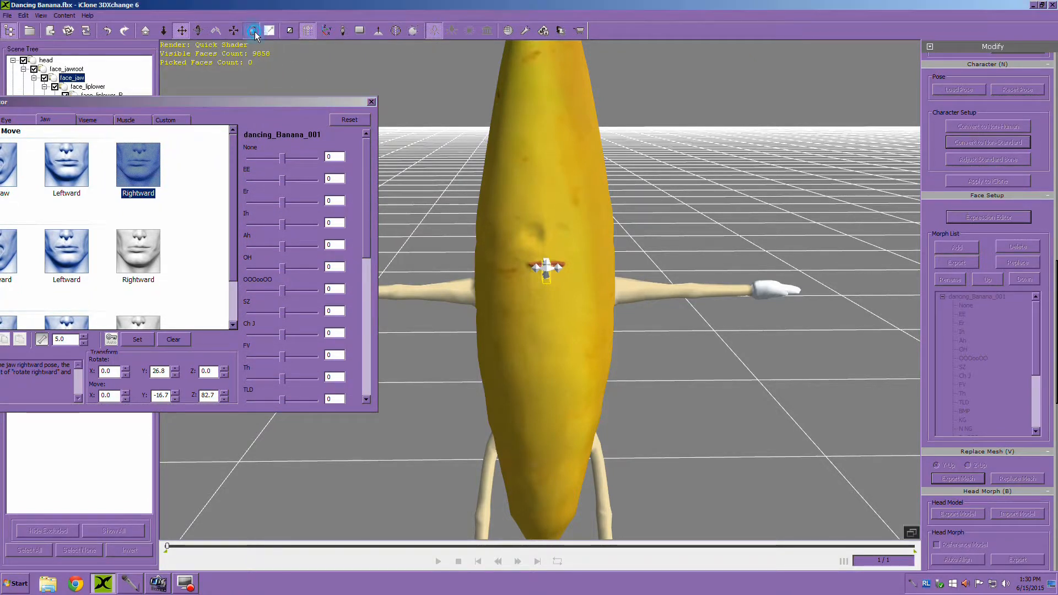
drag(589, 299, 554, 259)
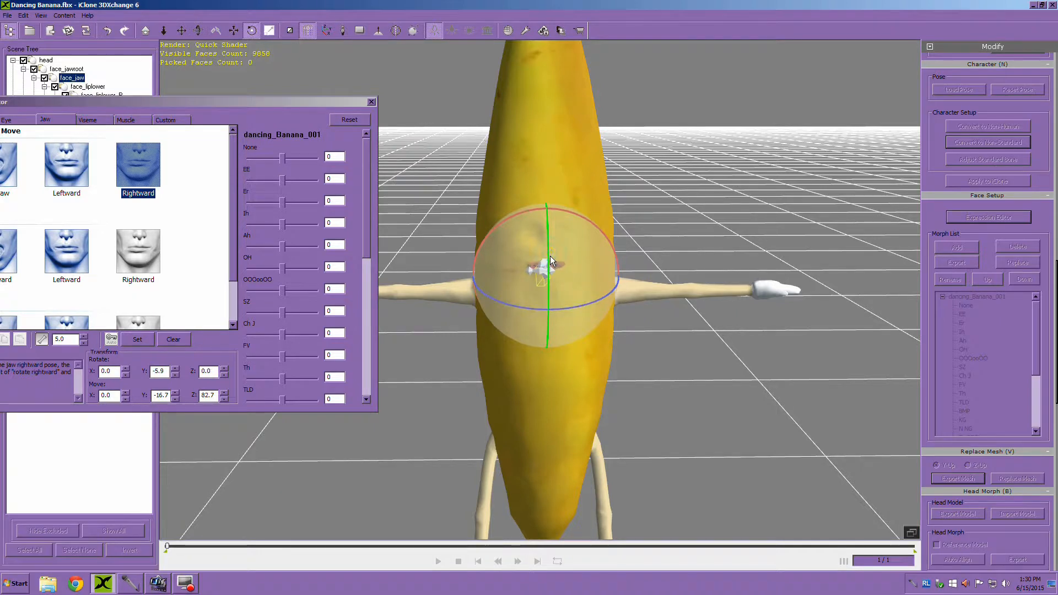
click(138, 340)
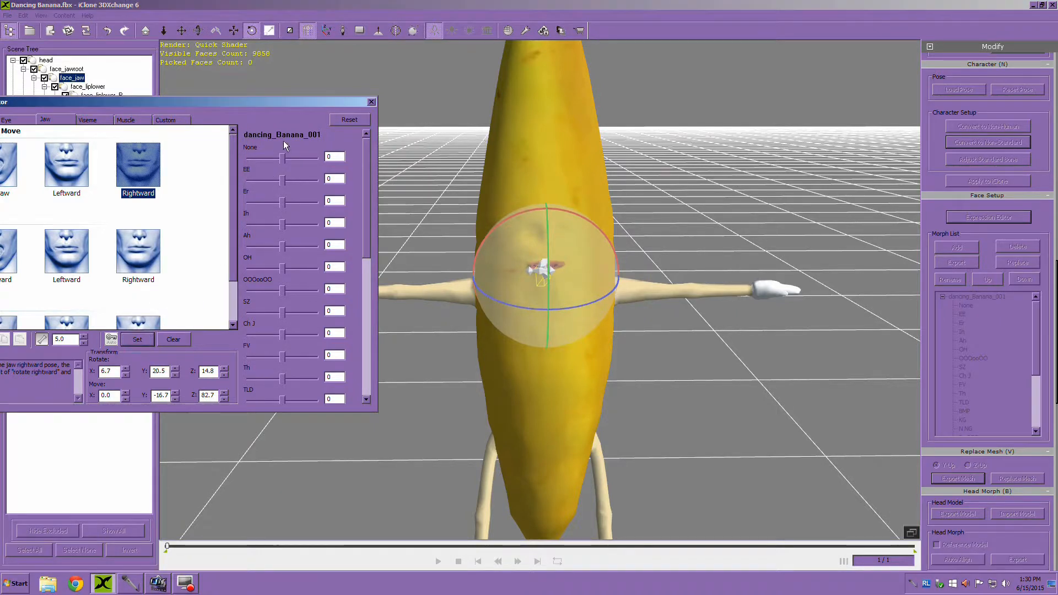
Step: Bring up the viseme shapes, choose EE, and reduce the displayed bone size to 0.2
drag(274, 104, 363, 103)
click(182, 119)
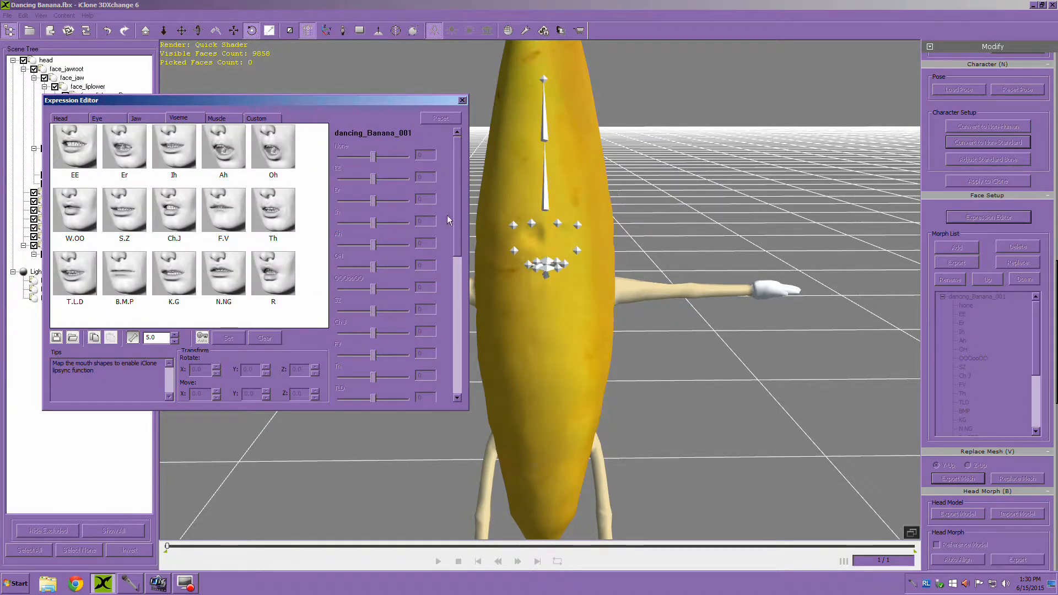
click(82, 166)
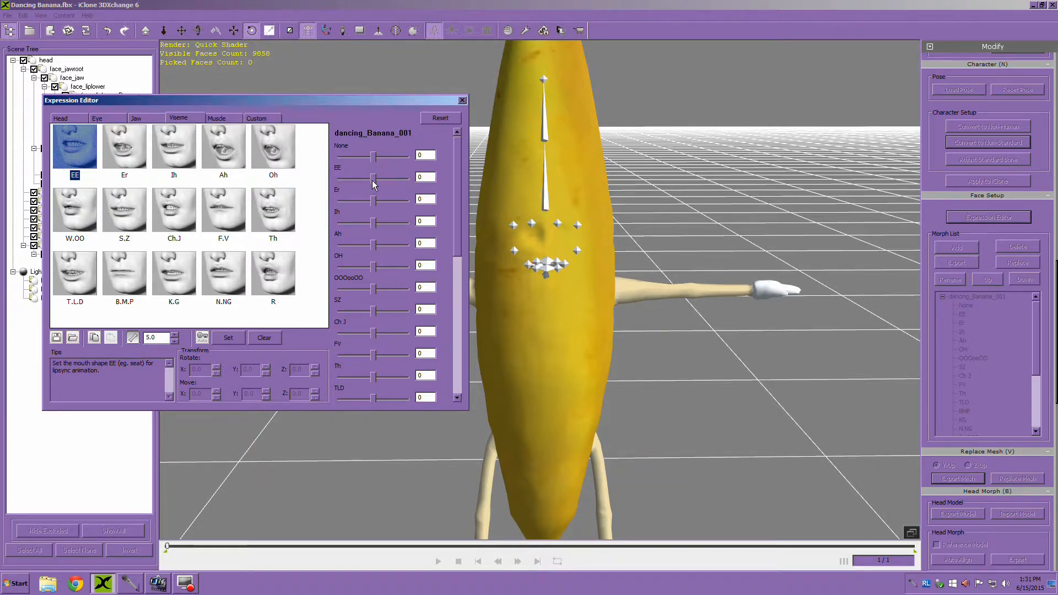
drag(373, 179, 398, 179)
drag(387, 100, 503, 94)
double_click(269, 331)
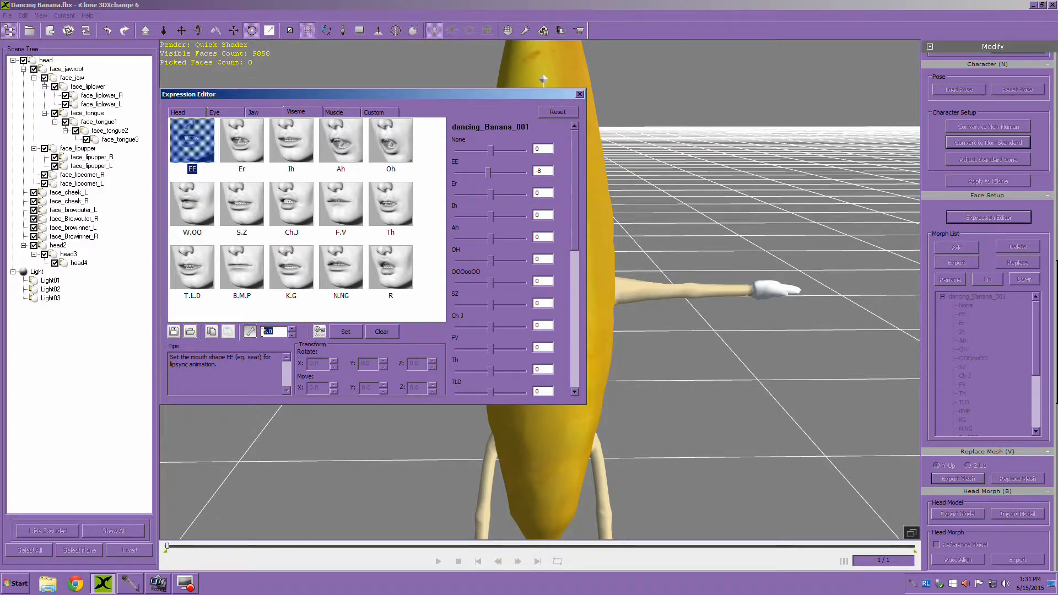
text(.2)
drag(456, 97, 343, 99)
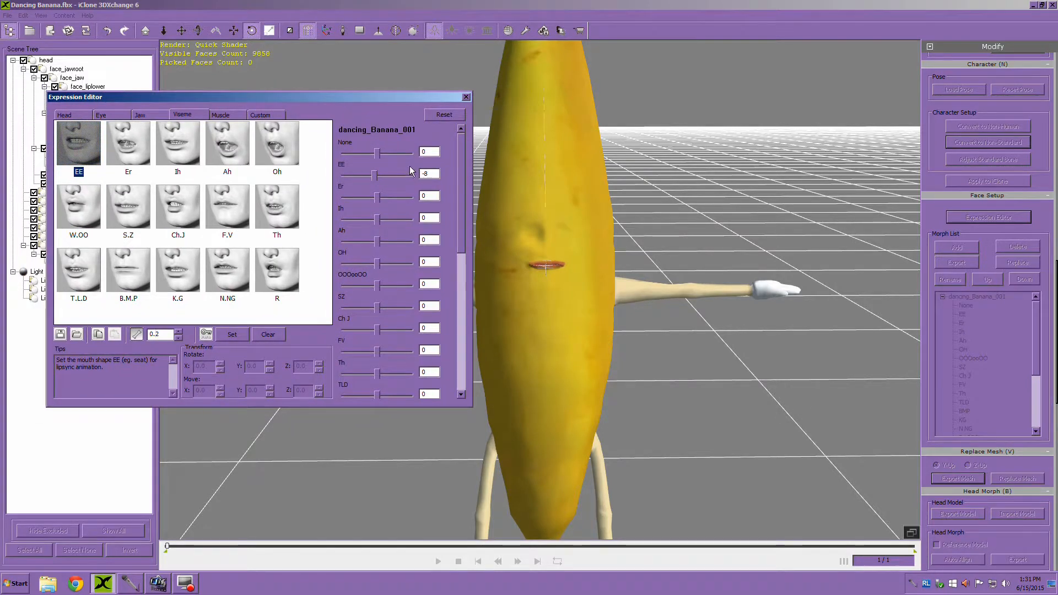
Step: Raise the EE morph to 100 and set it as the EE viseme
drag(377, 174, 466, 199)
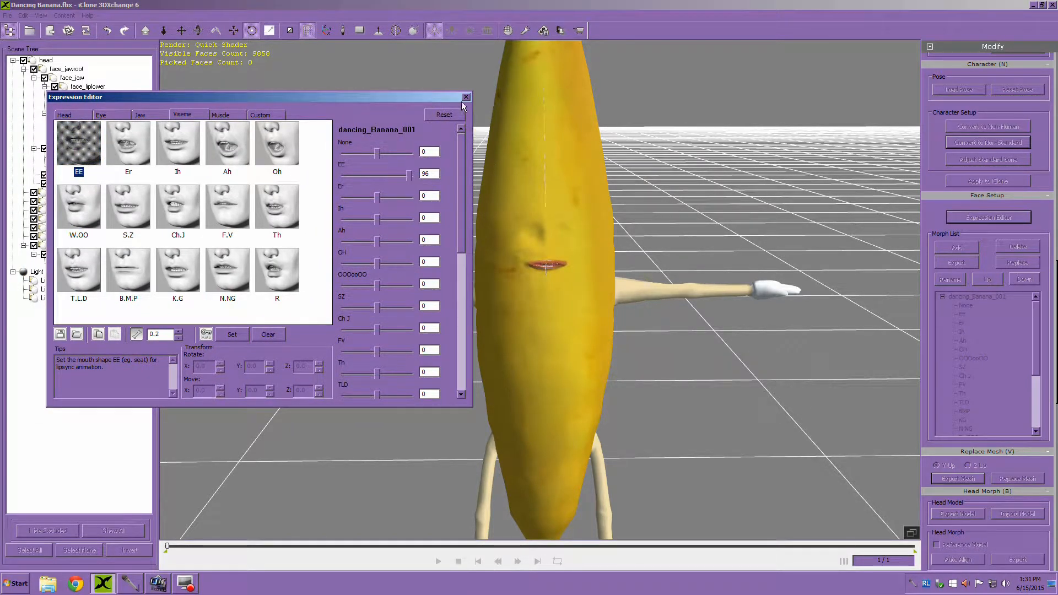
click(181, 30)
scroll(568, 206, up, 4)
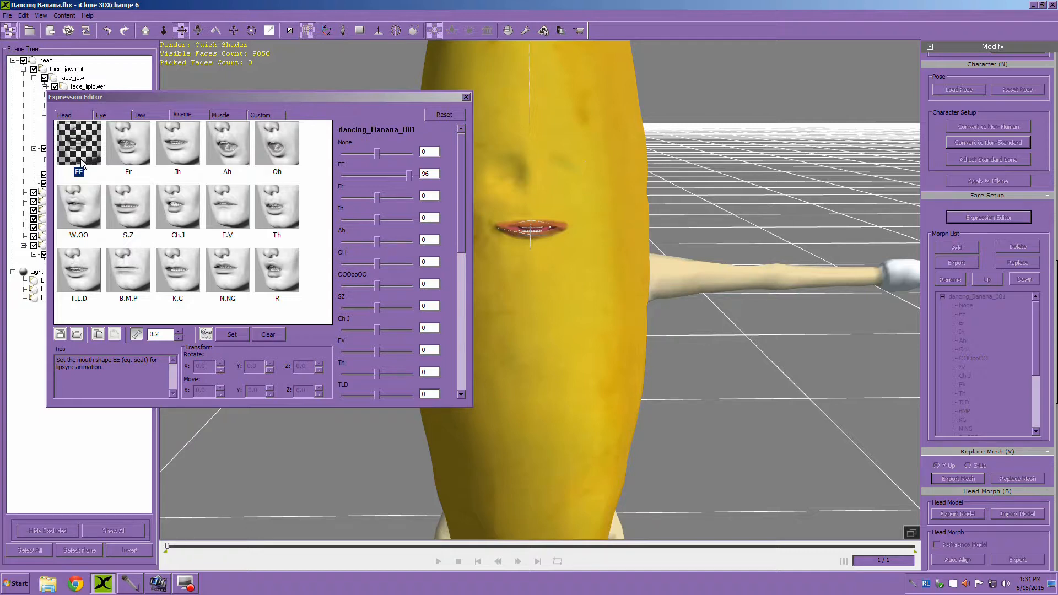
drag(410, 178, 414, 176)
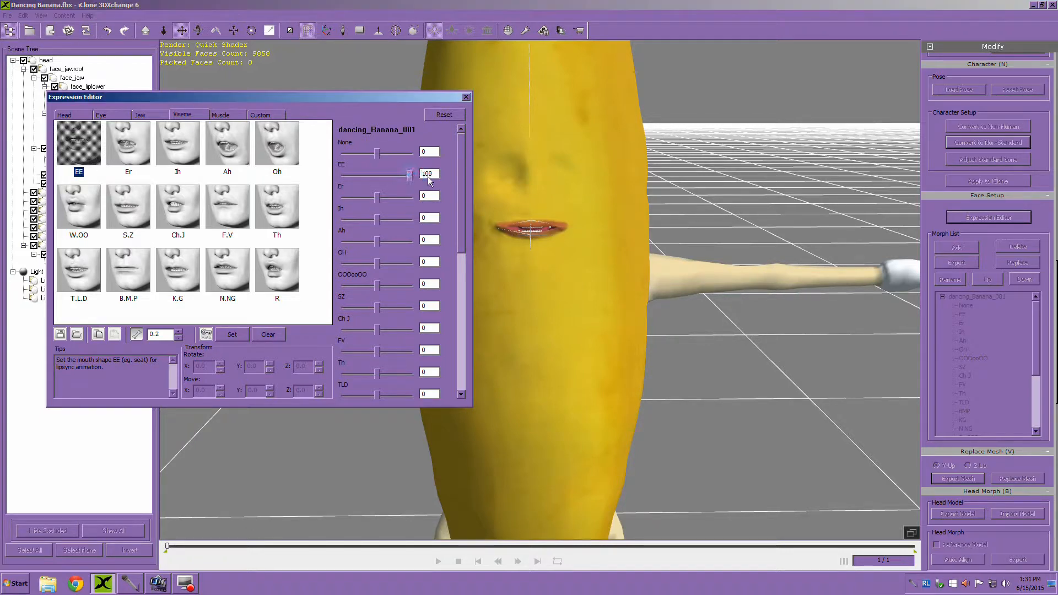
click(226, 333)
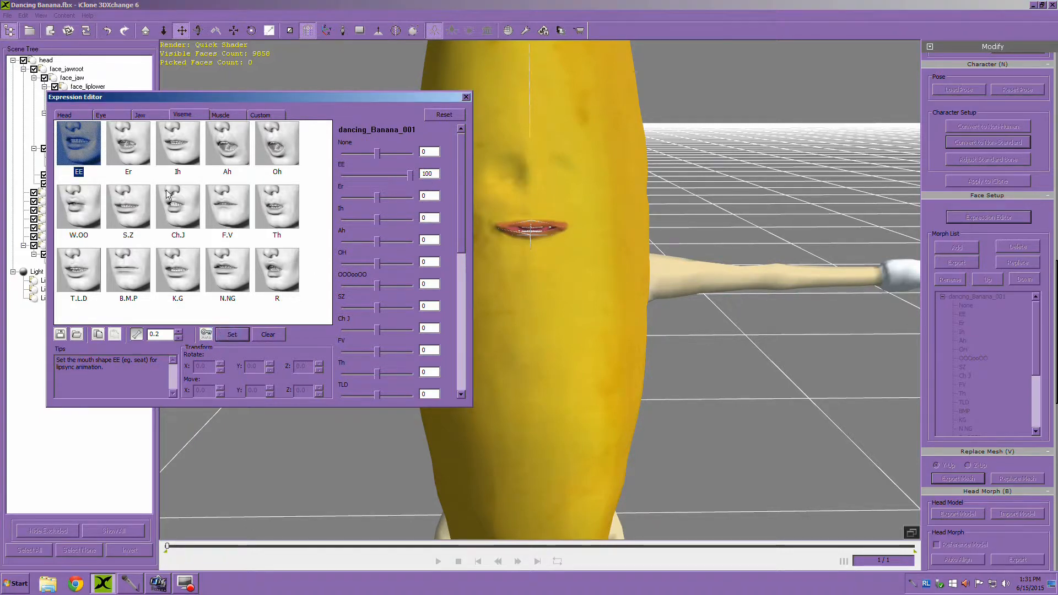
Step: Set the Er viseme first with the Er morph at 100, and set it again with the morph reduced to 53
drag(377, 201, 411, 198)
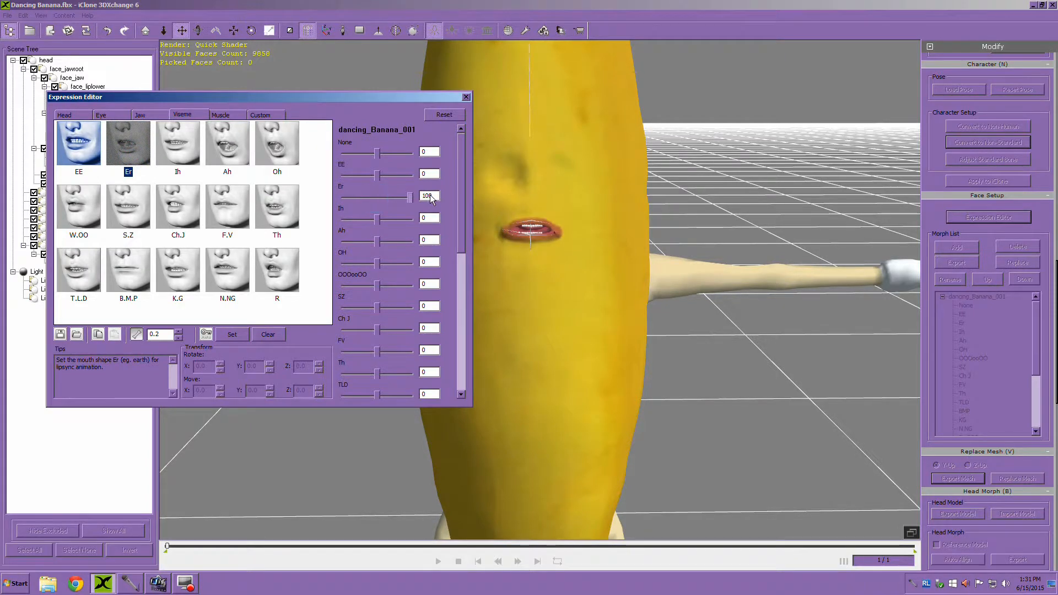
click(232, 334)
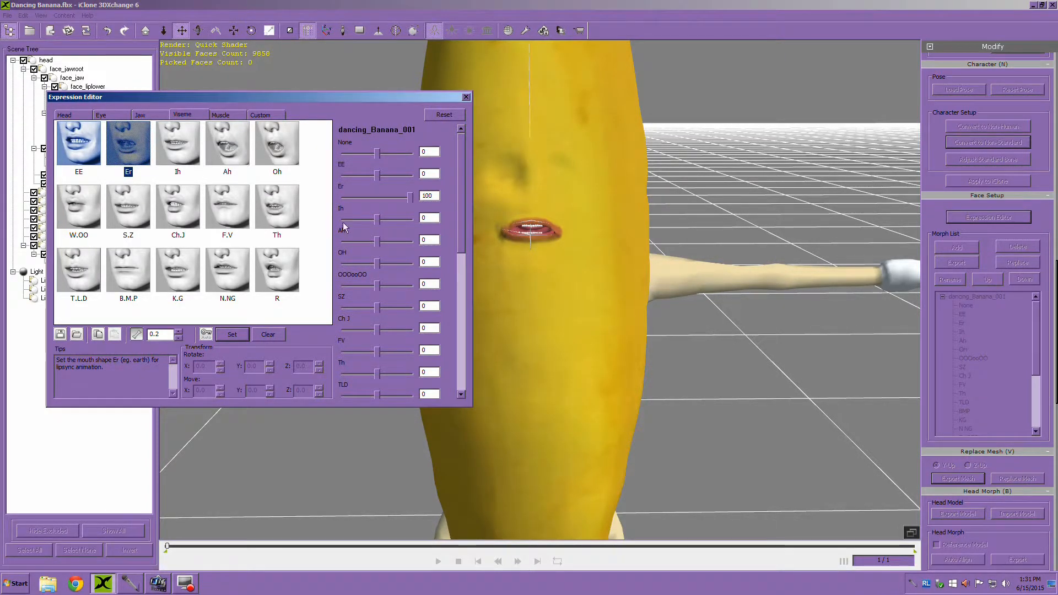
drag(411, 198, 395, 201)
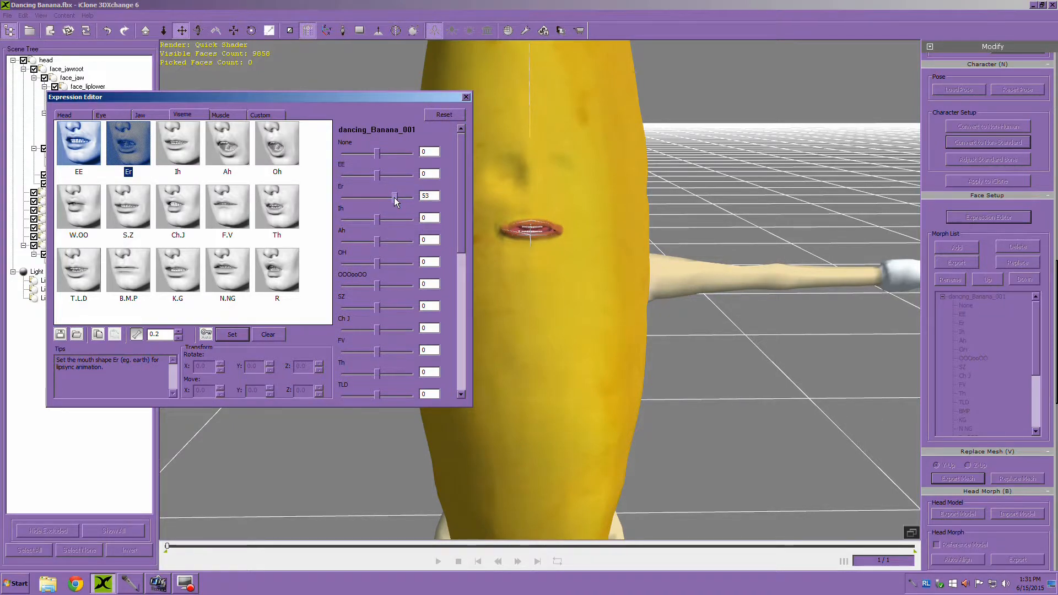
click(232, 335)
Step: Set the Ih and Ah visemes with their matching Ih and Ah morphs at 100
click(187, 168)
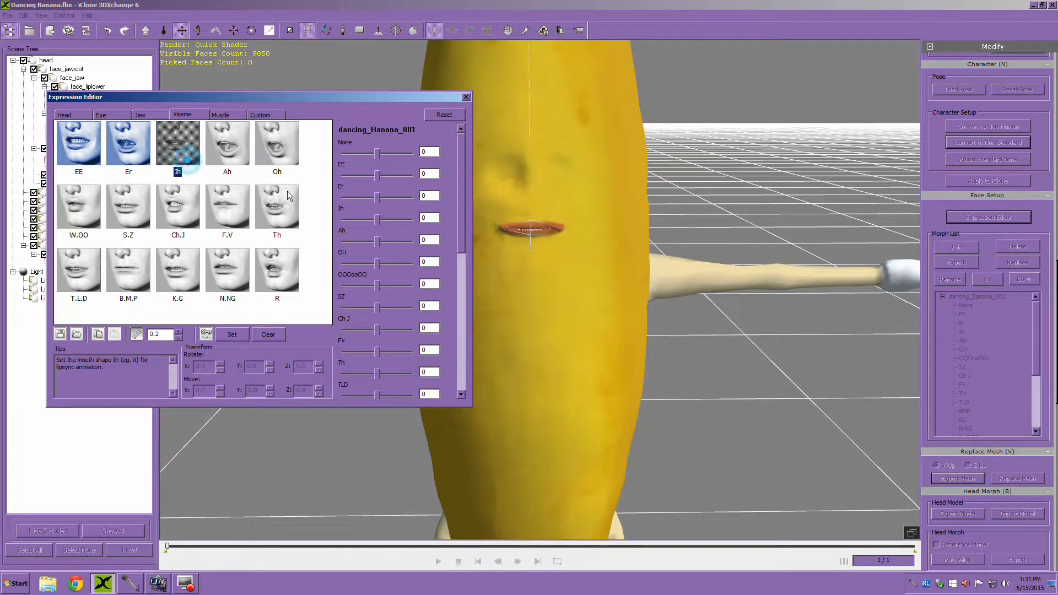
drag(377, 219, 411, 219)
click(231, 335)
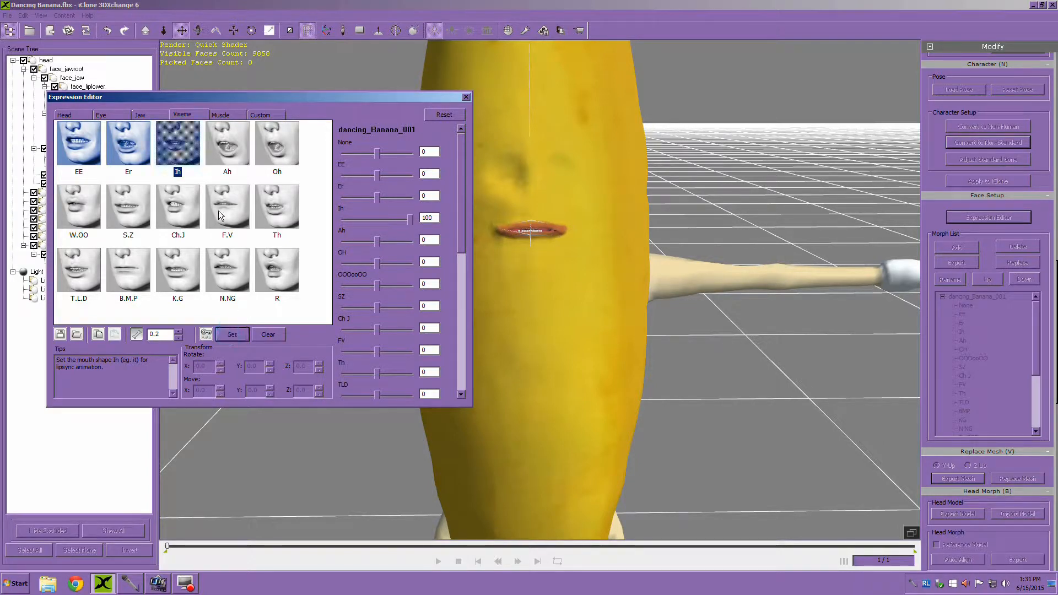
click(219, 160)
drag(377, 241, 411, 241)
click(231, 335)
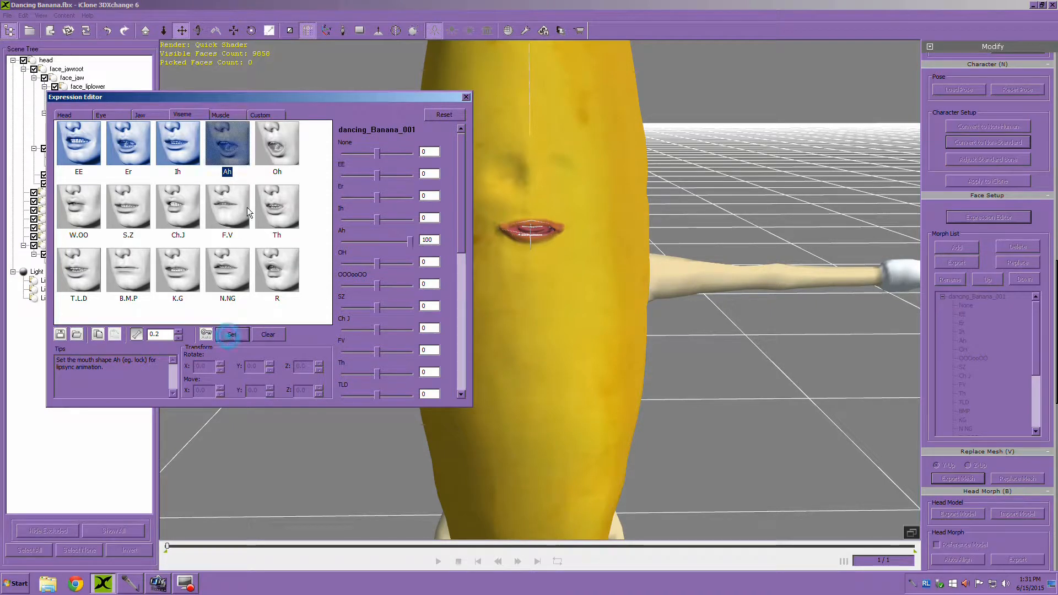
Step: Set the Oh viseme with the OH morph at 100 and the W.OO viseme with the OOOooOO morph at its maximum
click(275, 157)
drag(379, 264, 418, 268)
click(232, 334)
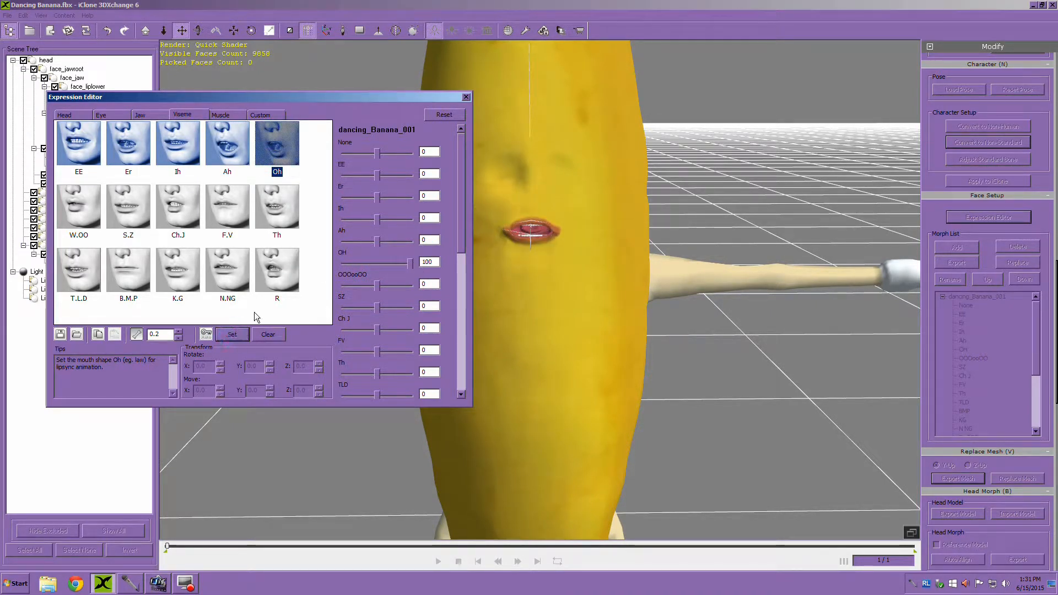
drag(321, 99, 308, 71)
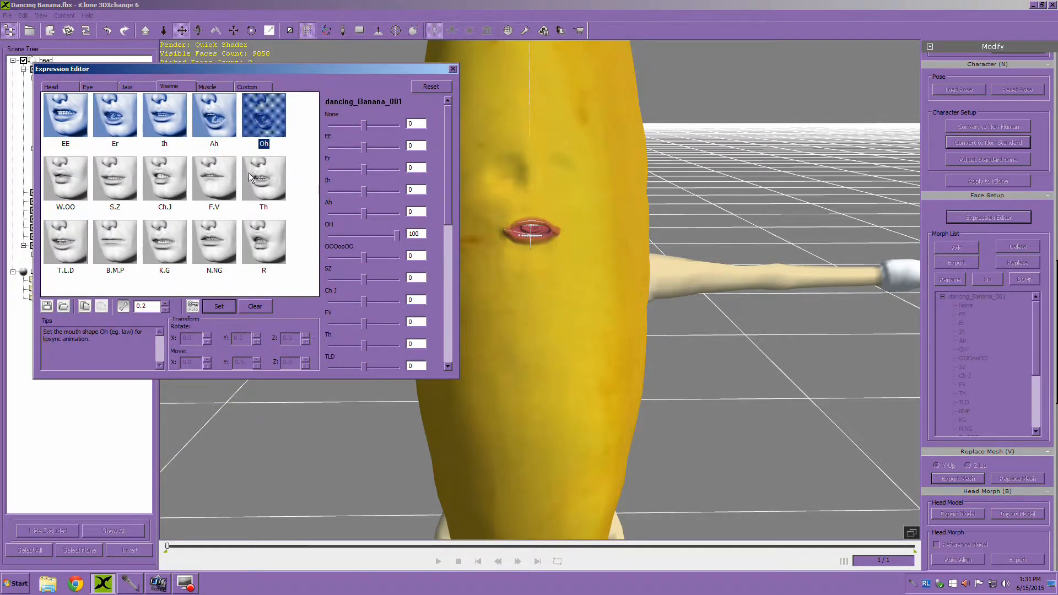
click(70, 177)
drag(362, 256, 398, 258)
click(218, 306)
Step: Set the S.Z viseme with the SZ morph at 100 and the Ch.J viseme with the Ch J morph at its maximum
click(114, 182)
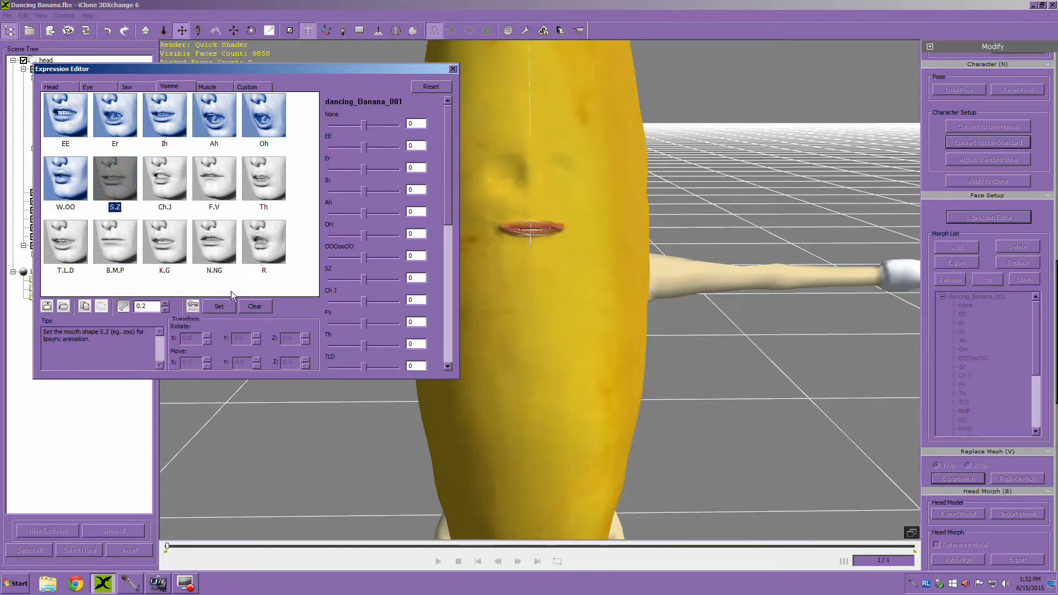
drag(365, 281, 397, 280)
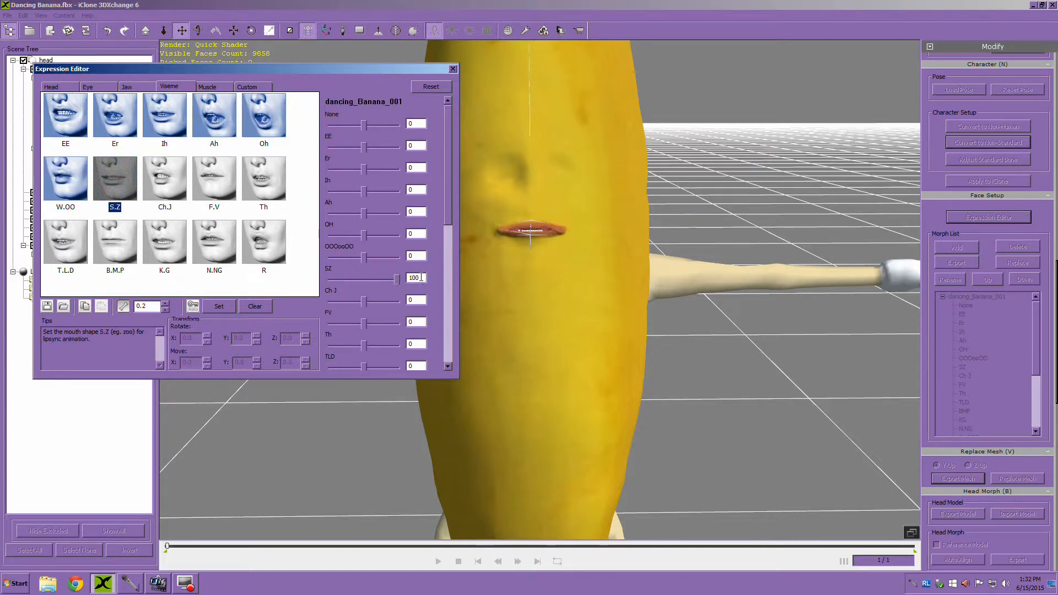
click(223, 307)
click(164, 179)
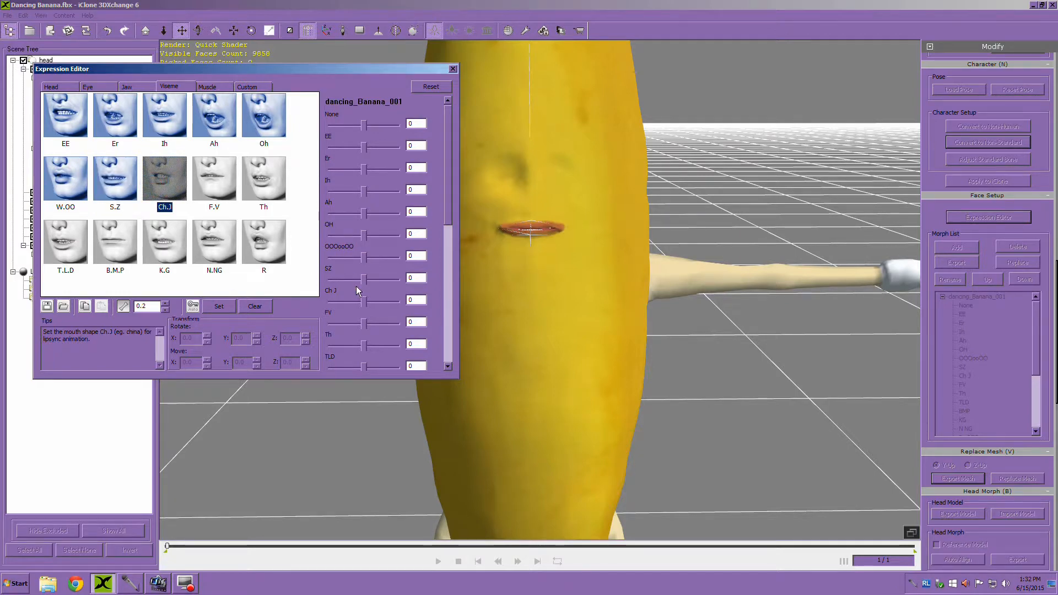
drag(364, 302, 396, 301)
click(219, 306)
Step: Set the F.V viseme with the FV morph at 100 and the Th viseme with the Th morph at 100
click(214, 178)
drag(363, 323, 418, 331)
click(214, 307)
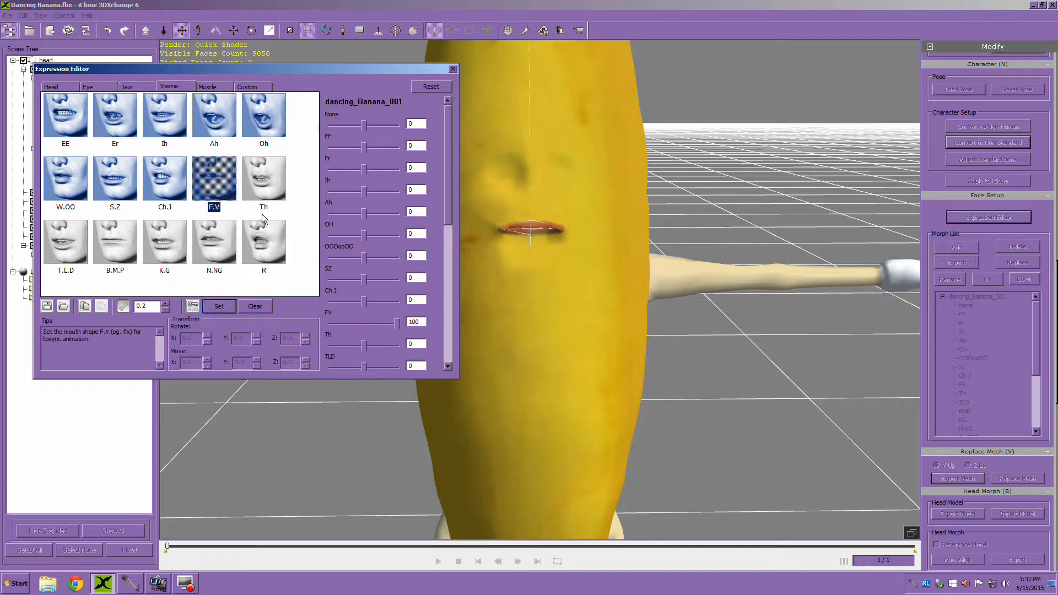
click(264, 178)
drag(365, 346, 455, 339)
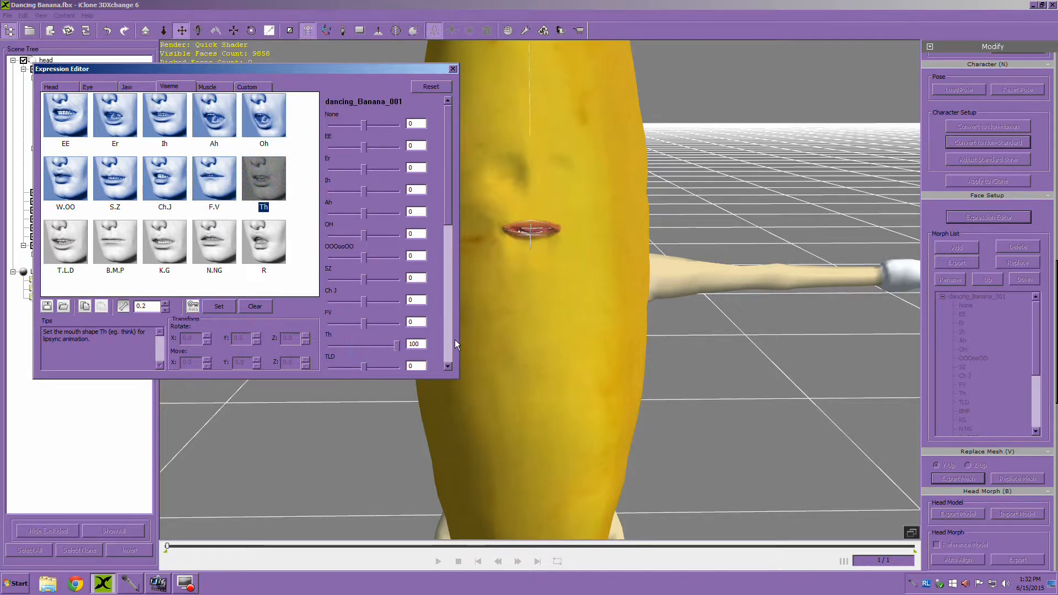
click(219, 306)
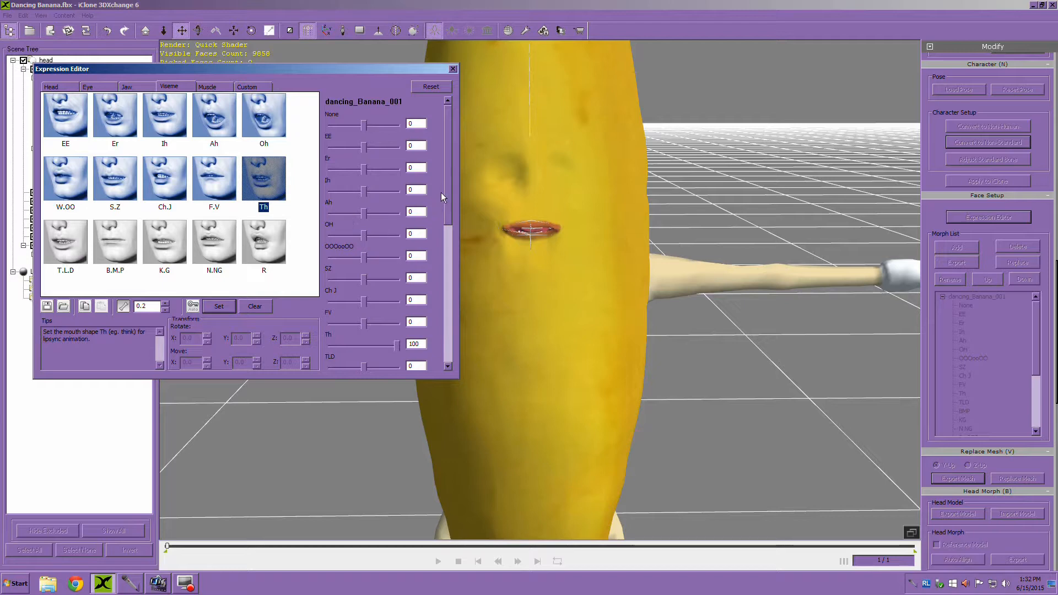
Step: Set the T.L.D viseme with the TLD morph at 100 and the B.M.P viseme with the BMP morph at 100
click(58, 248)
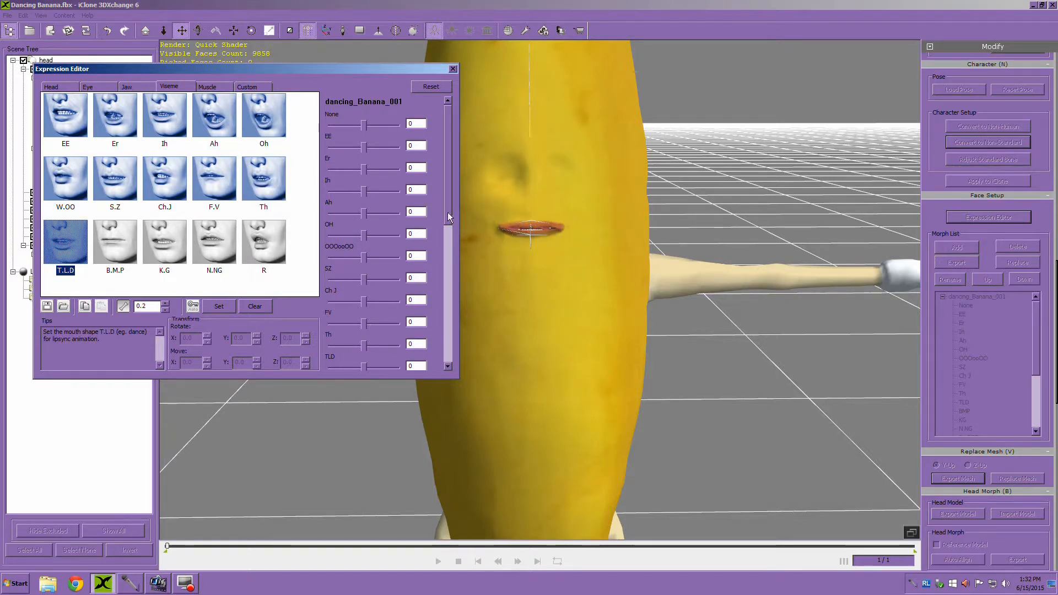
scroll(451, 220, down, 3)
drag(365, 289, 473, 287)
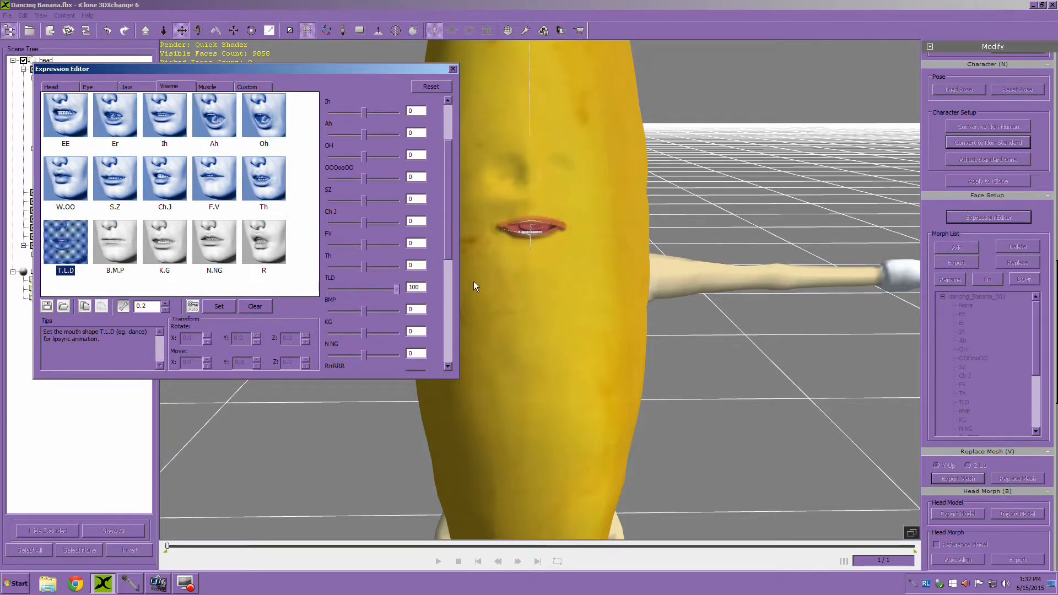
click(218, 306)
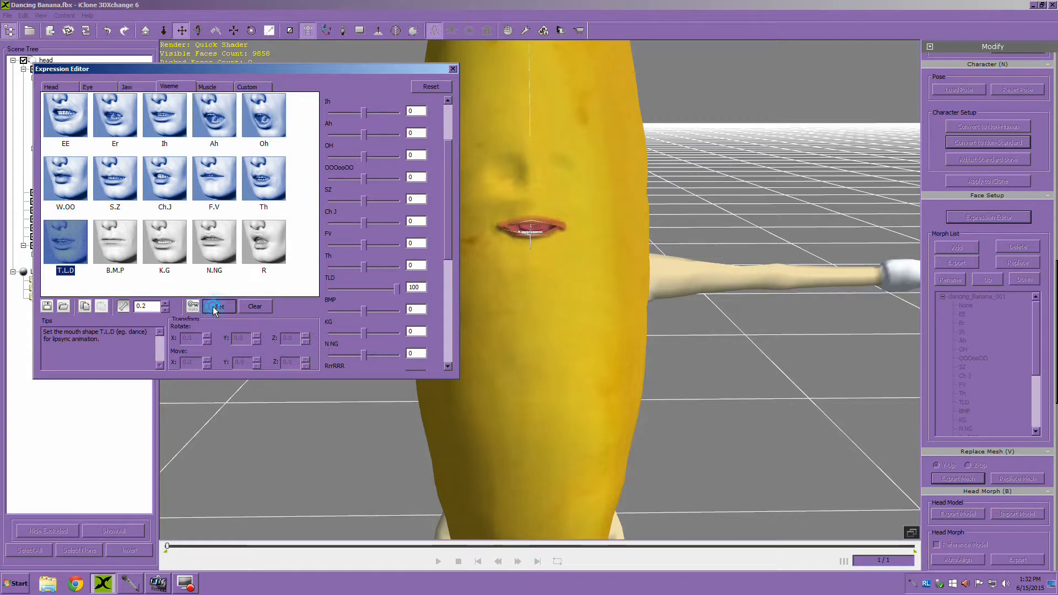
click(123, 262)
drag(365, 311, 440, 312)
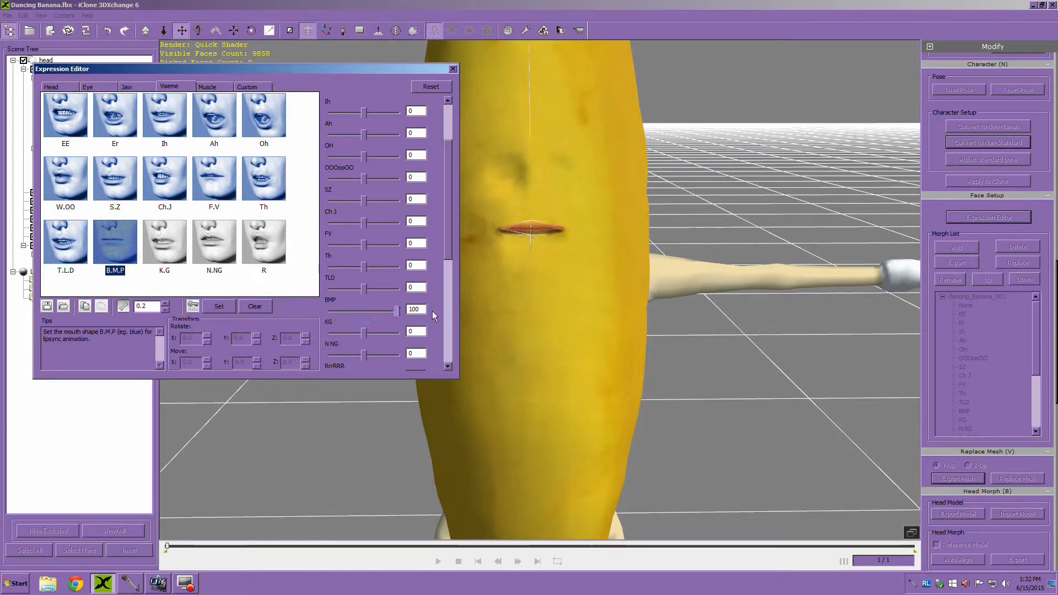
click(219, 306)
Step: Set the K.G viseme with the KG morph at its maximum and the N.NG viseme with the N NG morph at 100
click(169, 256)
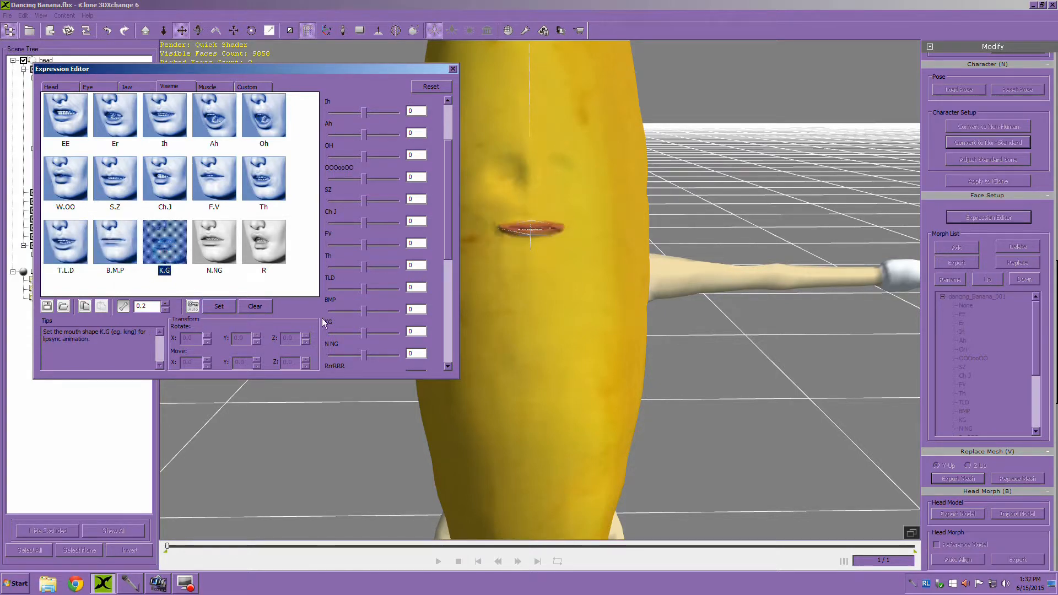
drag(366, 332, 436, 347)
click(219, 306)
click(216, 245)
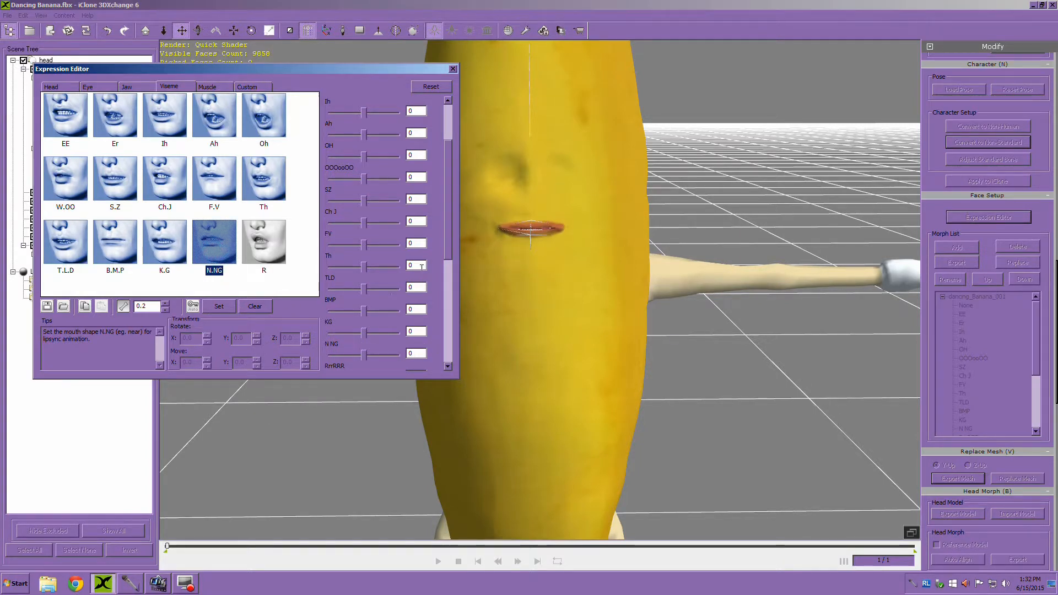
drag(448, 234, 451, 269)
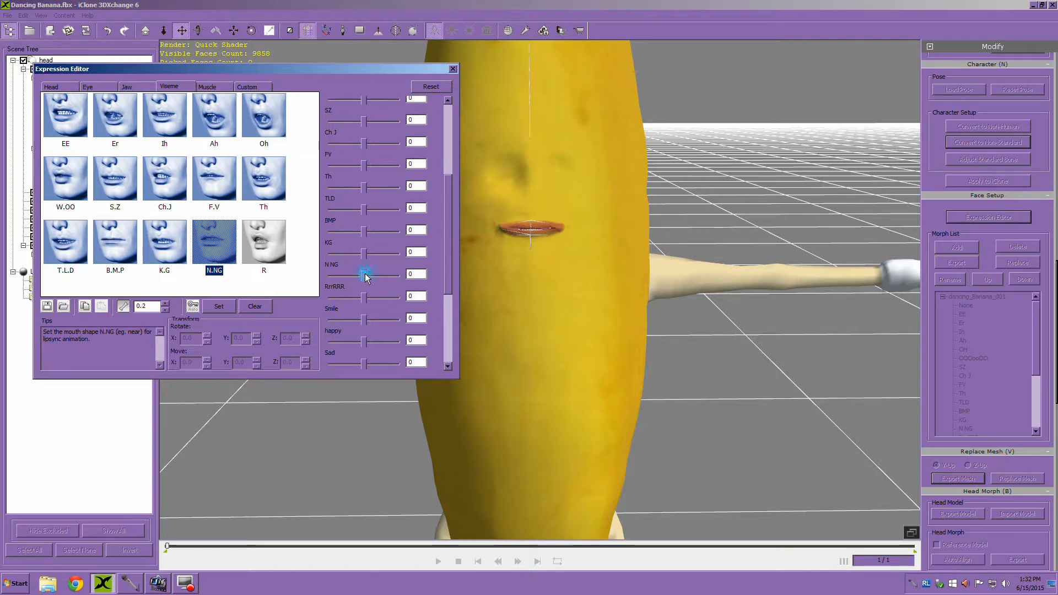
drag(366, 275, 432, 281)
click(219, 306)
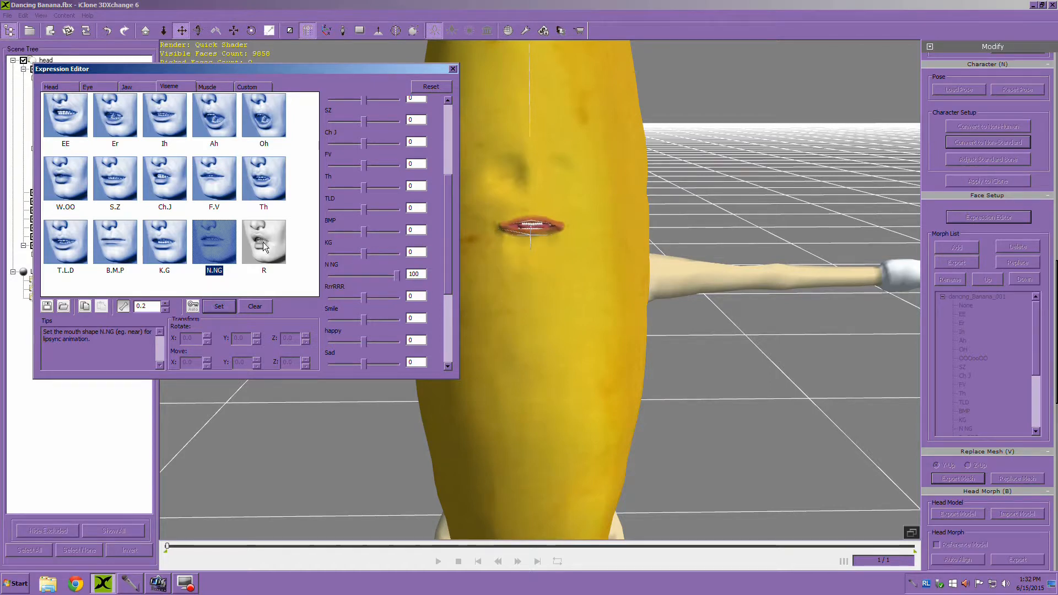
Step: Set the N.NG viseme again with the N NG morph at 100, and the R viseme with the RrrRRR morph at 100
click(263, 242)
click(201, 249)
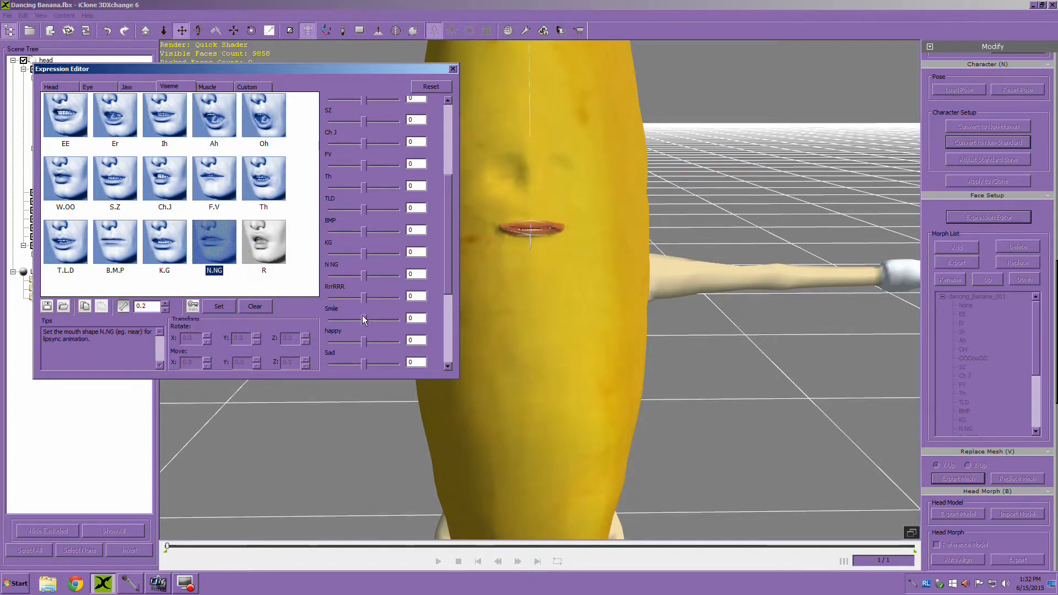
drag(356, 278, 398, 276)
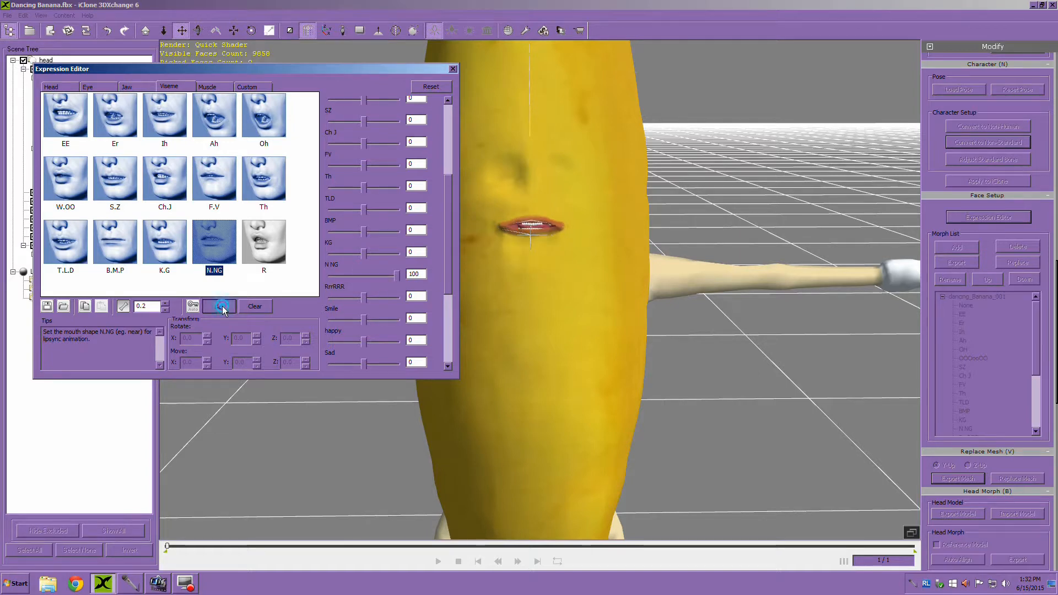
click(219, 308)
click(261, 249)
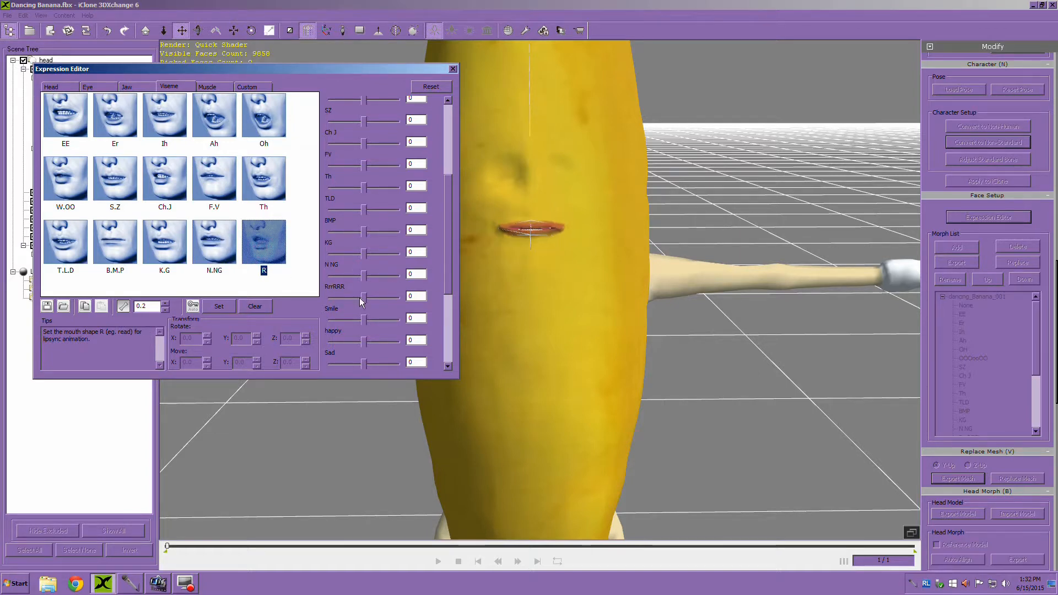
drag(363, 298, 396, 298)
click(227, 308)
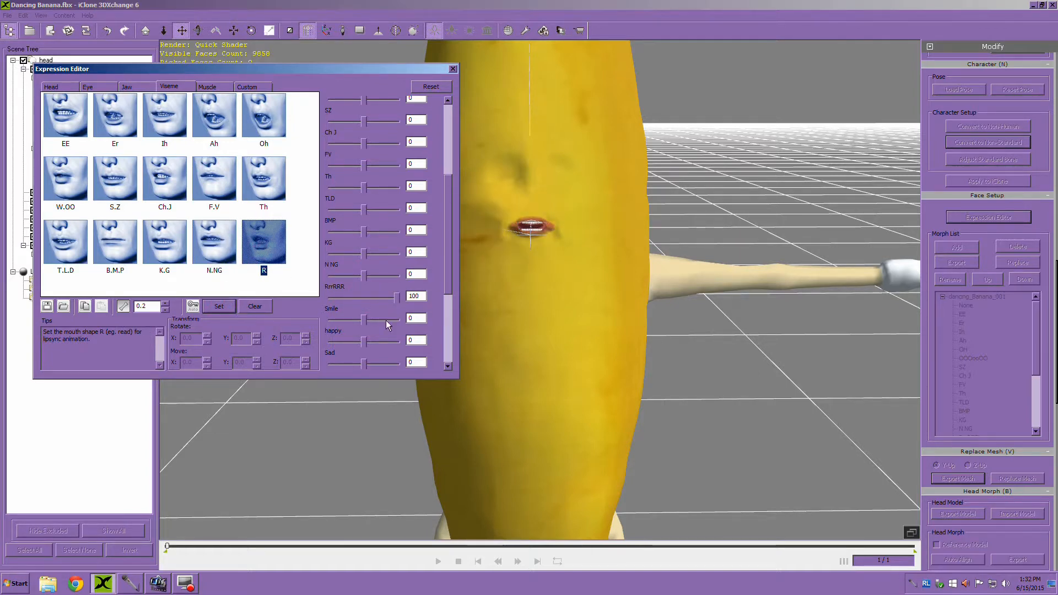
Step: In Custom Group 1, set the Upward pose with the Smile morph at its maximum and the Rightward pose with the happy morph at 100
scroll(444, 281, down, 5)
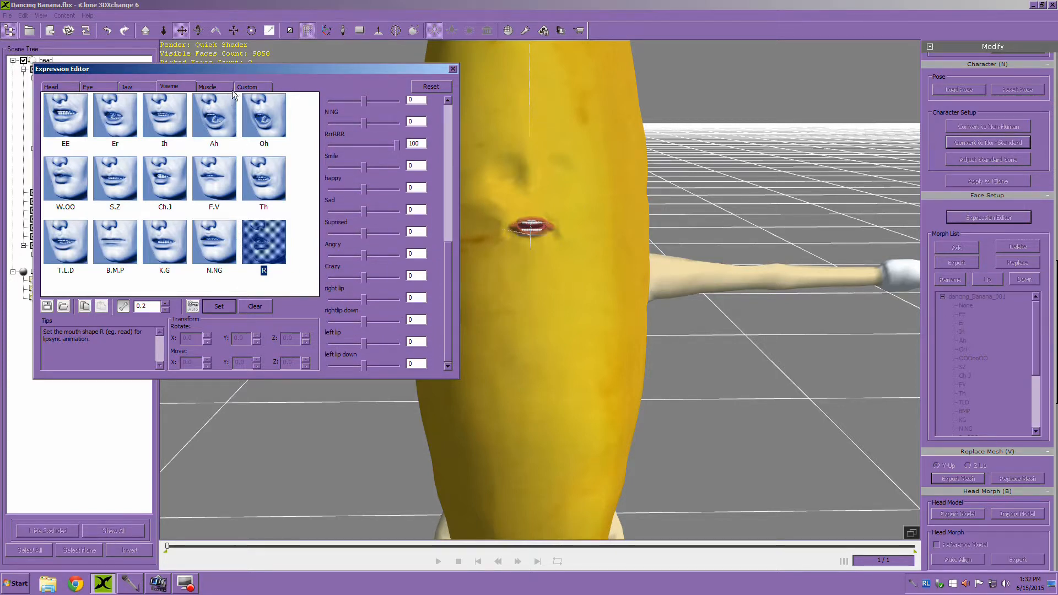
click(215, 87)
click(250, 87)
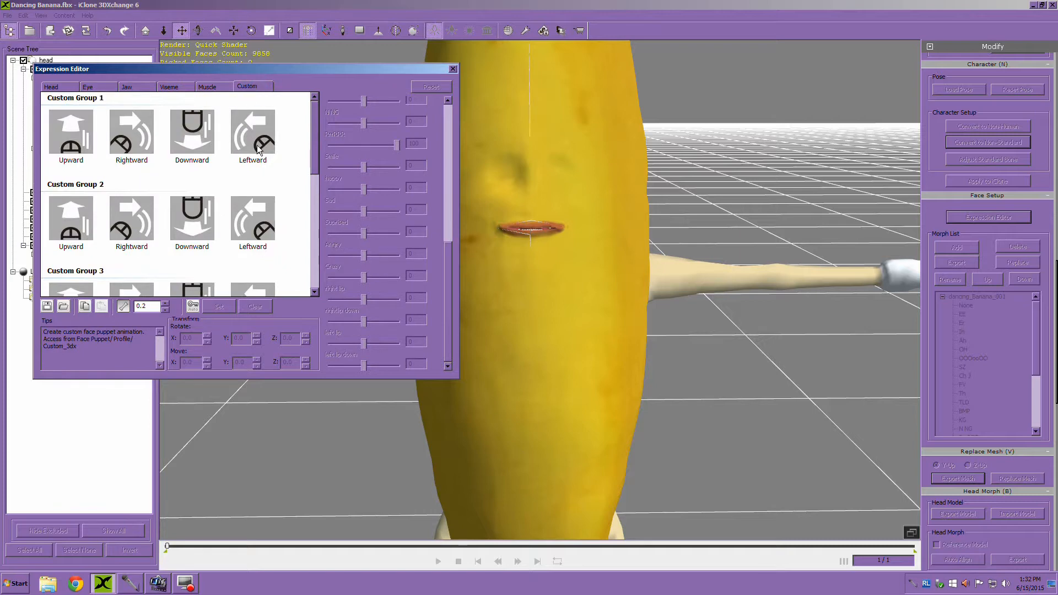
drag(343, 74, 358, 89)
click(80, 160)
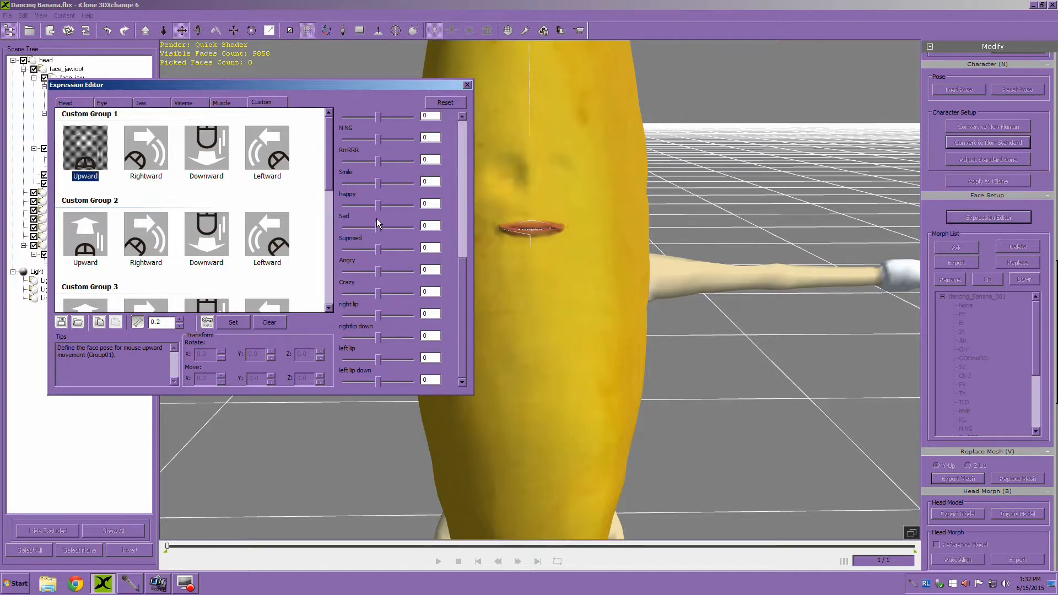
drag(377, 184, 438, 186)
click(231, 322)
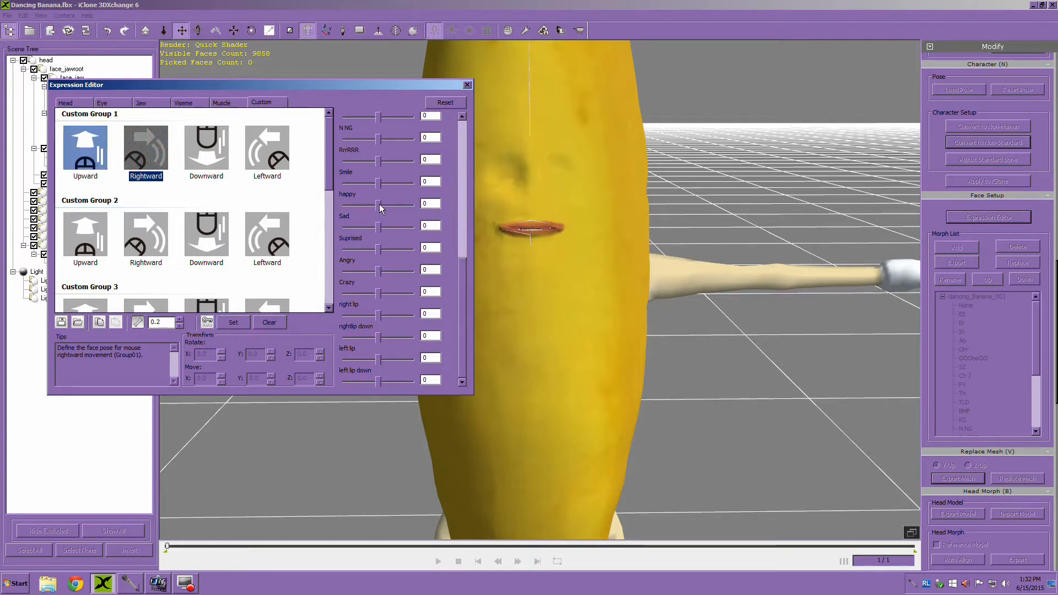
drag(378, 204, 445, 210)
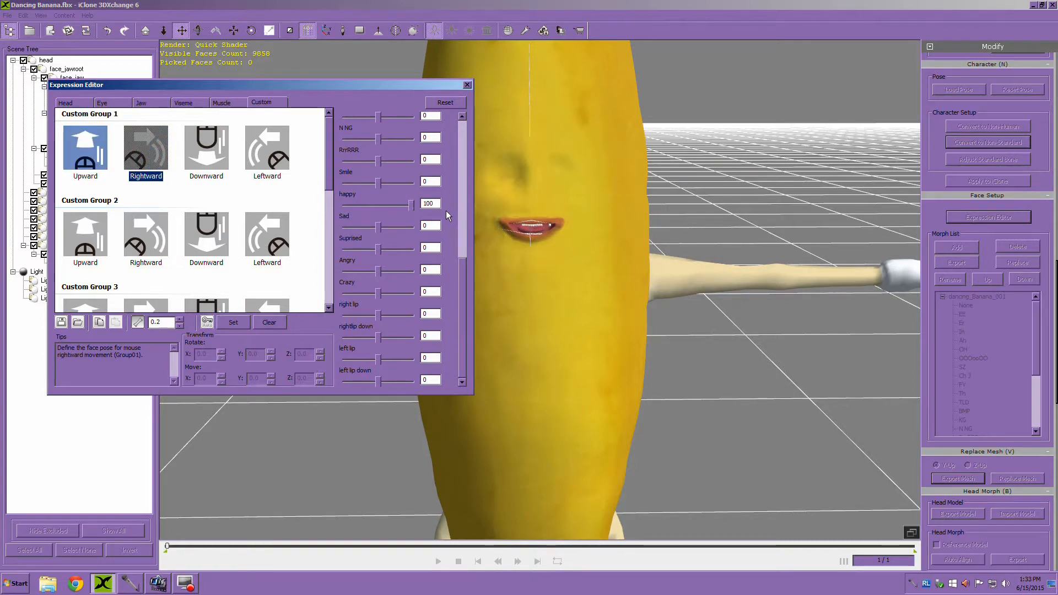
click(232, 323)
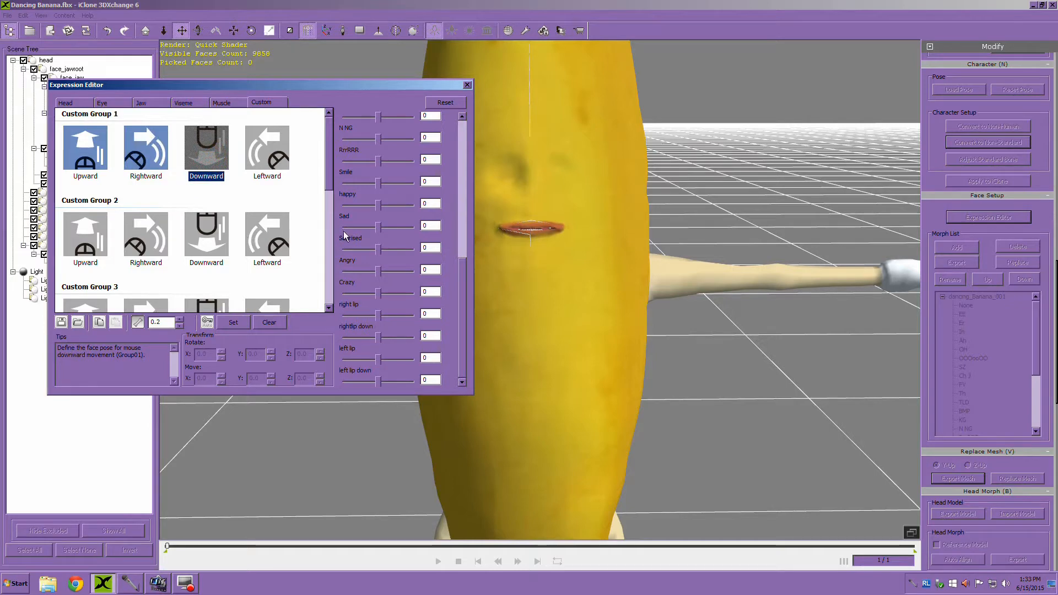
Step: In Custom Group 1, set the Downward pose with the Sad morph at its maximum and the Leftward pose with the Suprised morph at 100
drag(378, 227, 411, 226)
click(234, 322)
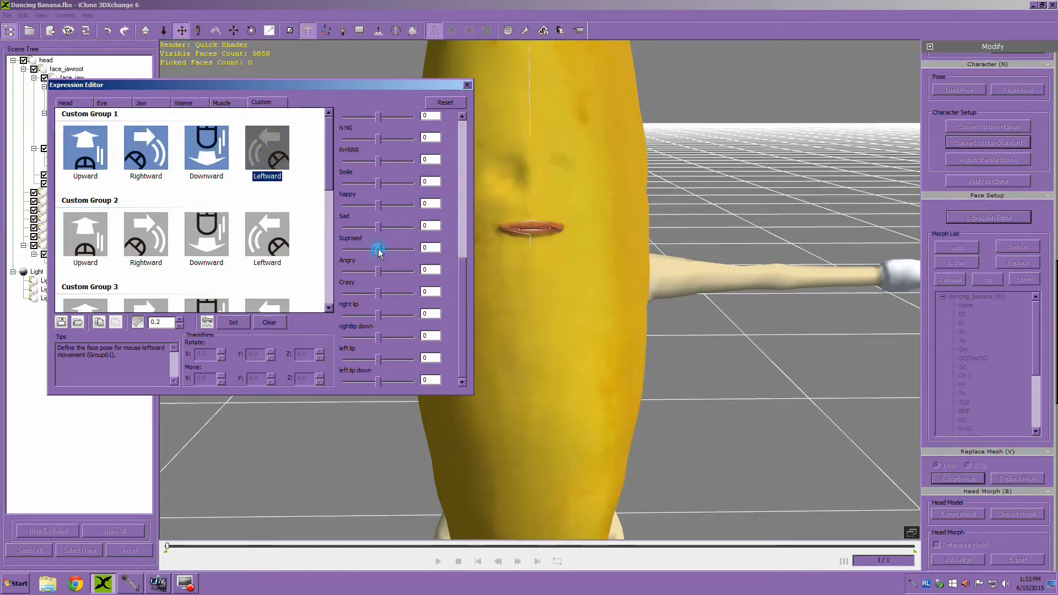
drag(378, 249, 444, 246)
click(233, 322)
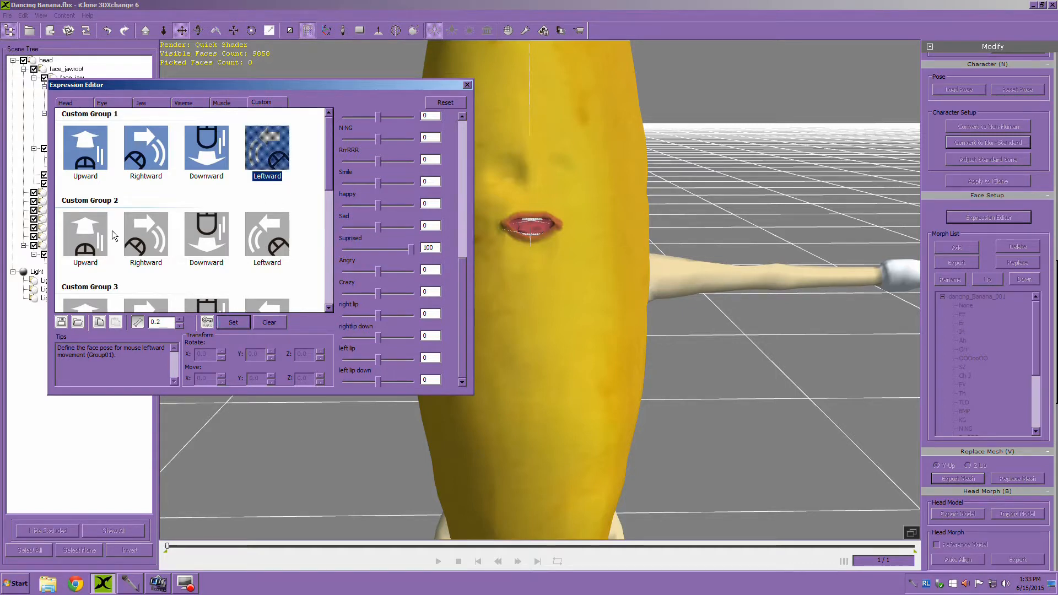
Step: In Custom Group 2, set the Upward pose with the Angry morph at 100 and the Rightward pose with the Crazy morph at its maximum
drag(378, 272, 440, 274)
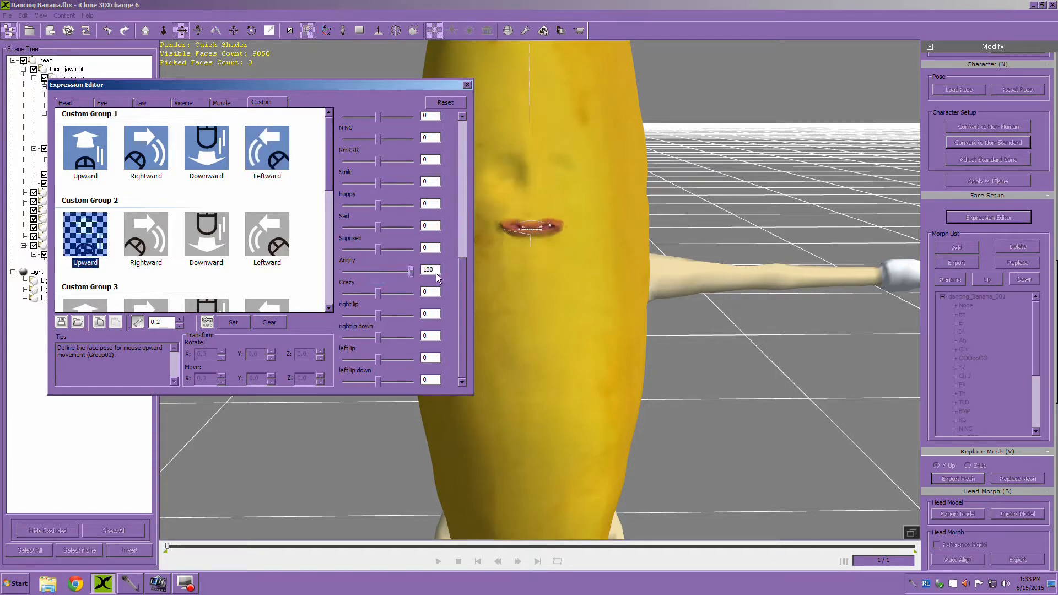
click(226, 322)
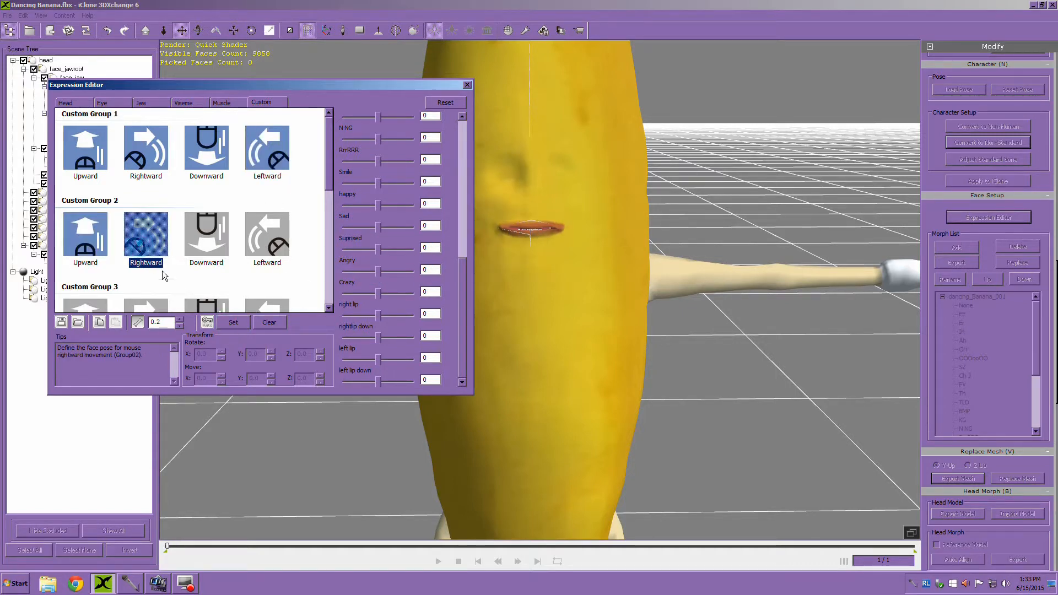
drag(378, 292, 445, 293)
click(223, 323)
Step: In Custom Group 2, set the Downward pose with the right lip morph at its maximum and the Leftward pose with rightlip down at 100
drag(378, 315, 432, 316)
click(231, 325)
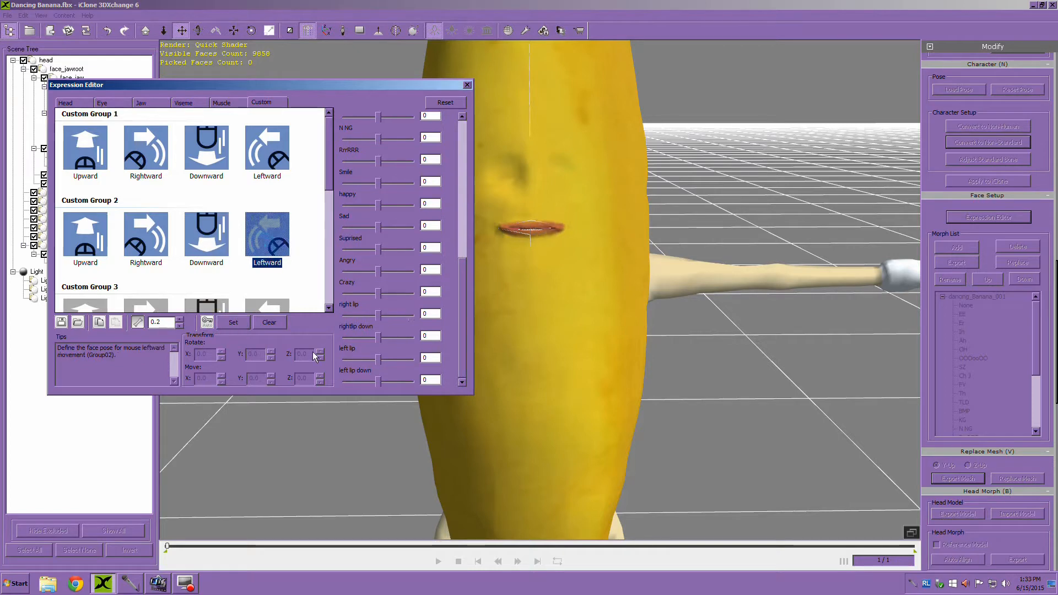
drag(378, 337, 429, 337)
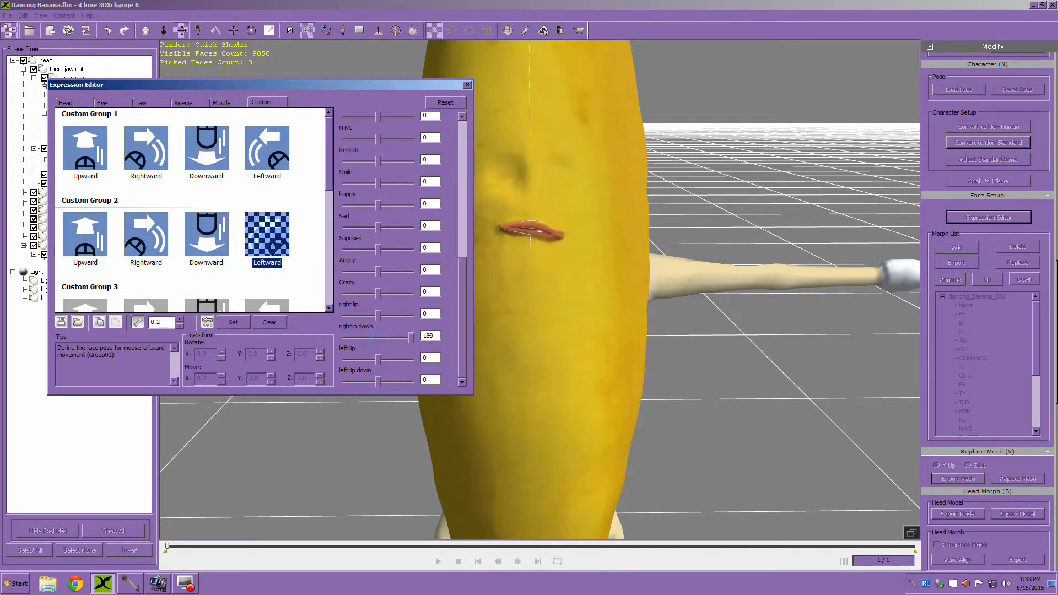
click(235, 323)
Step: In Custom Group 3, set Upward with left lip at 100 and Rightward with left lip down at 100, and close the Expression Editor
scroll(327, 180, down, 3)
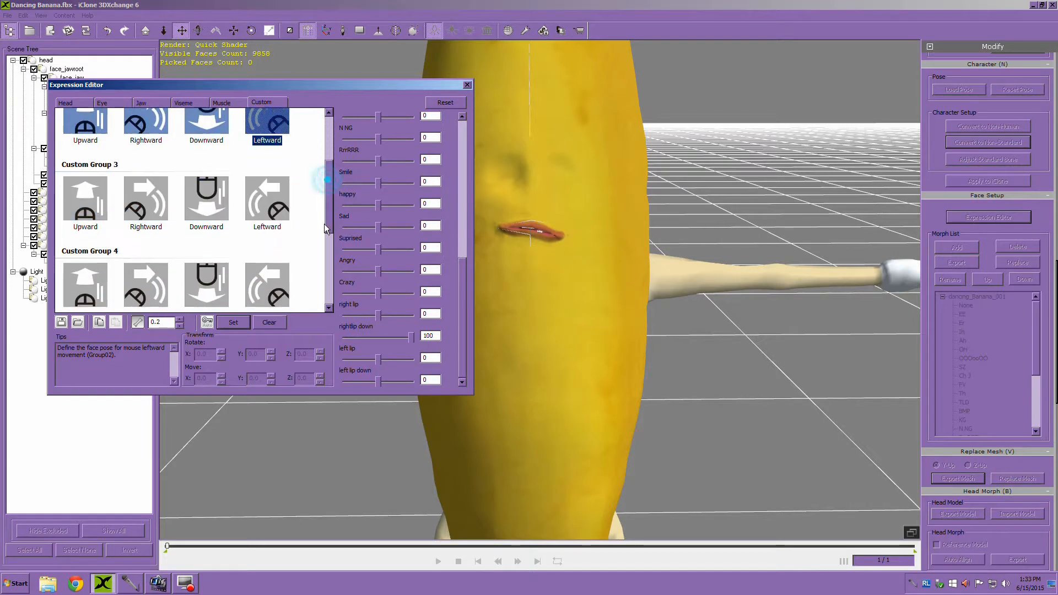
click(84, 185)
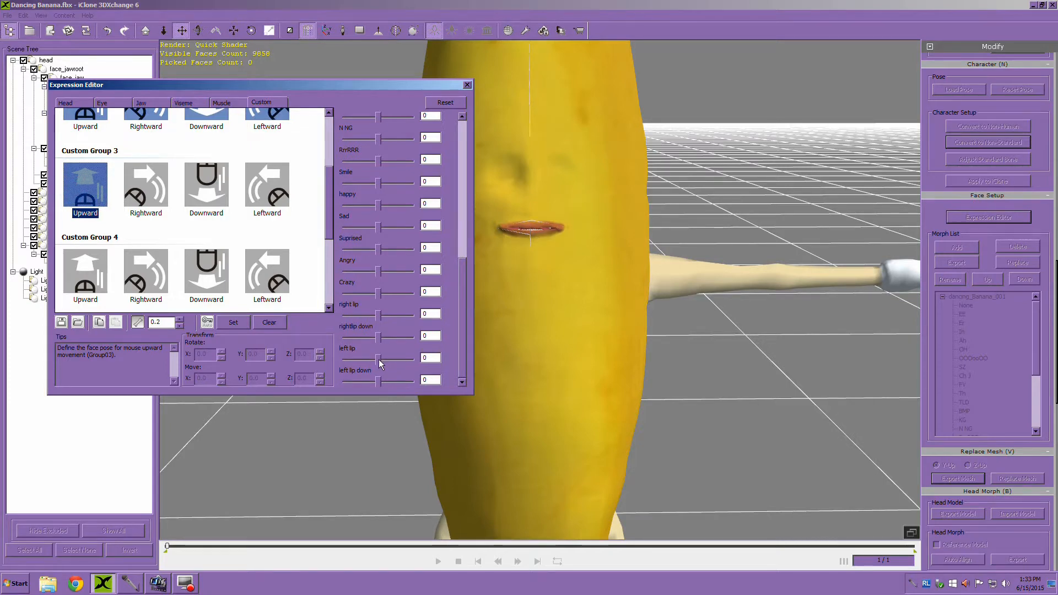
drag(378, 360, 412, 359)
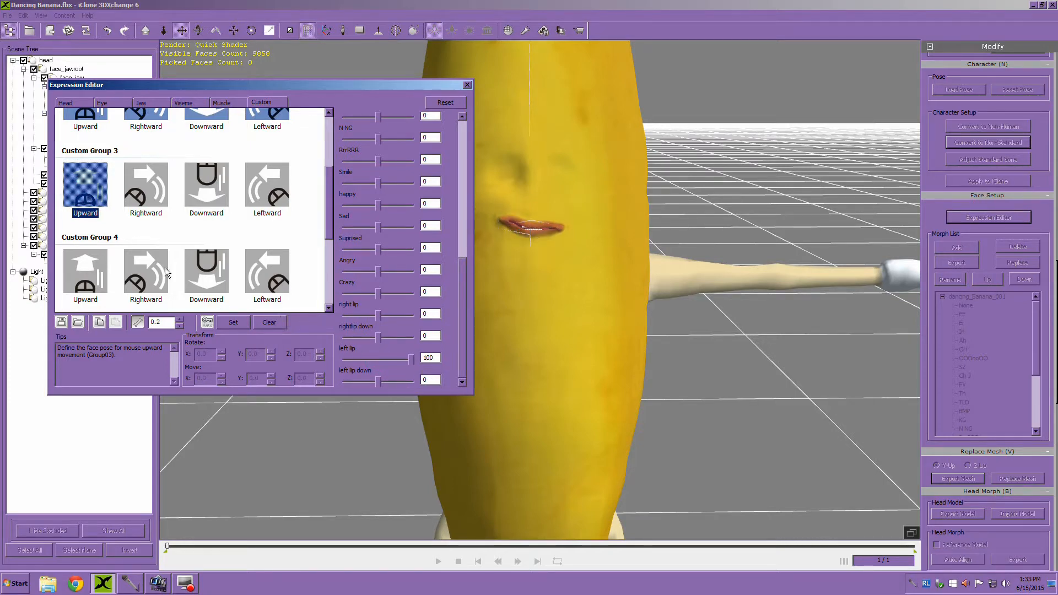
click(233, 322)
click(146, 184)
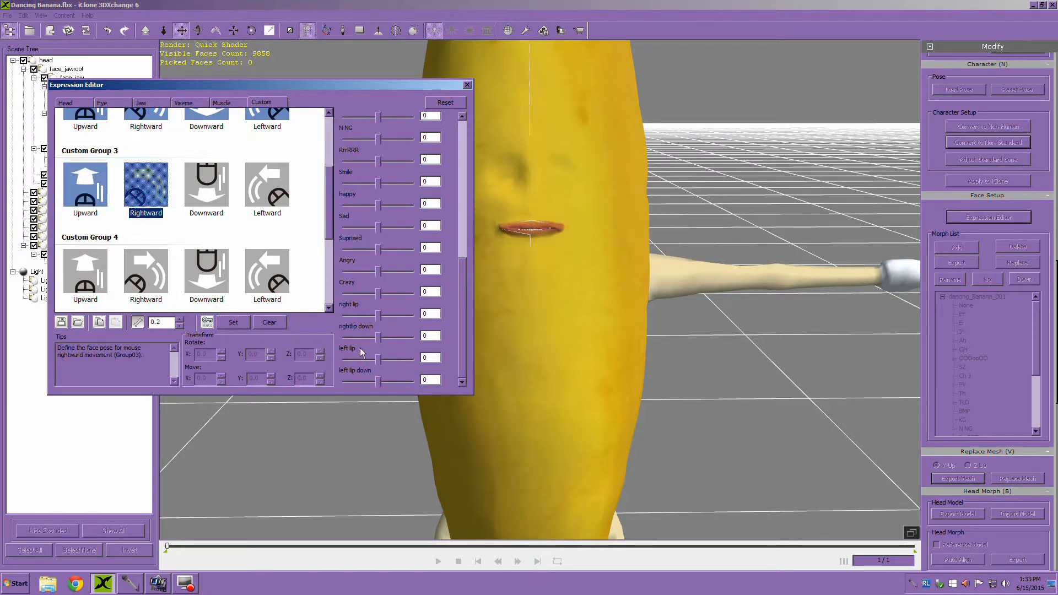
drag(378, 380, 413, 380)
click(232, 323)
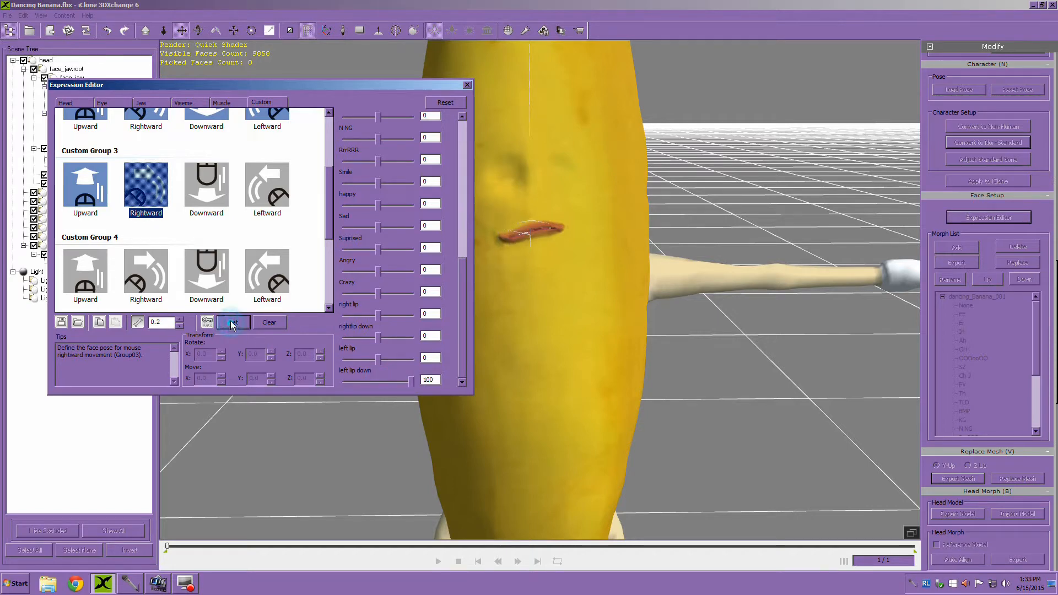
click(467, 85)
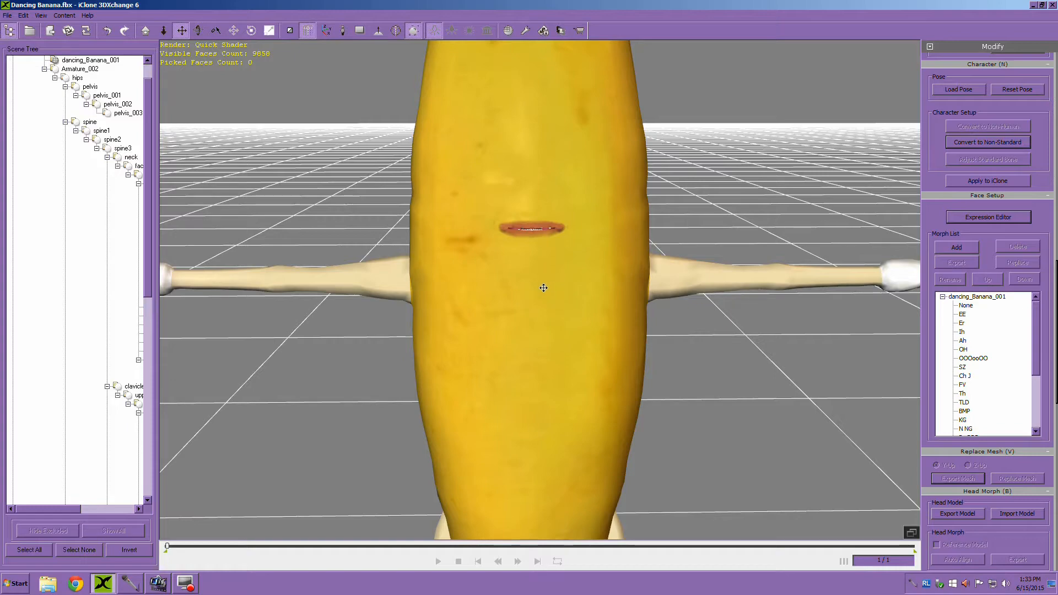
Step: Set up an iClone content export of the banana character with geometry included and a maximum texture size of 2048x2048
right_drag(352, 254, 396, 292)
scroll(418, 293, down, 6)
right_drag(491, 361, 441, 318)
scroll(502, 321, up, 2)
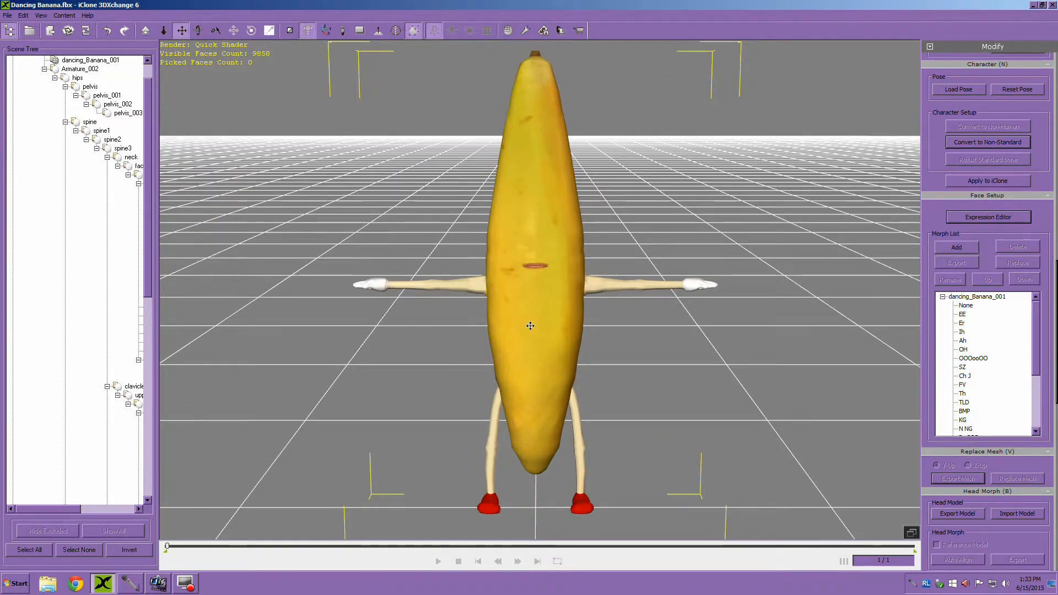
click(7, 15)
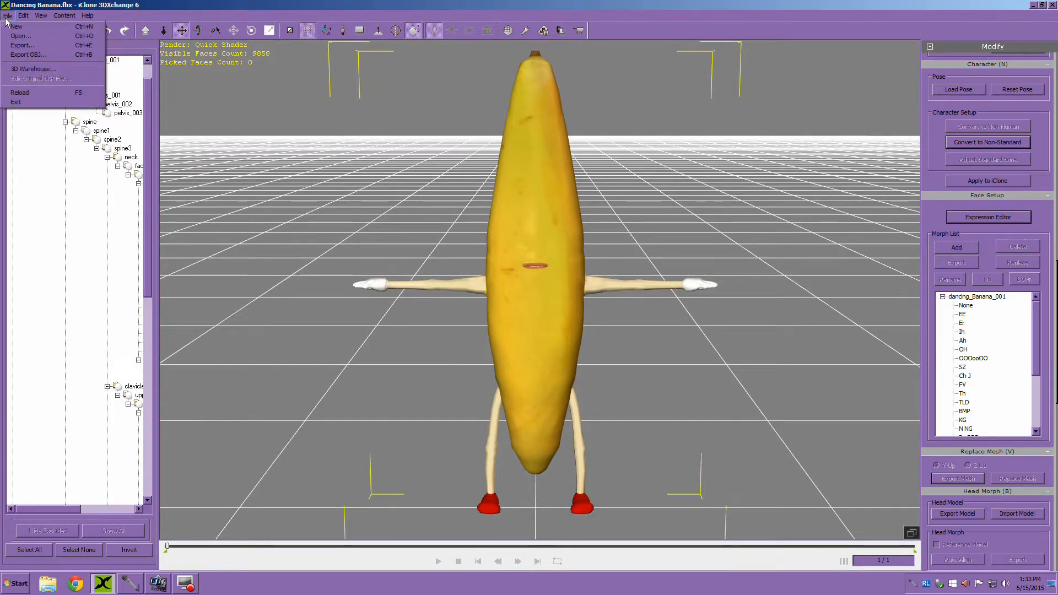
click(152, 9)
click(51, 35)
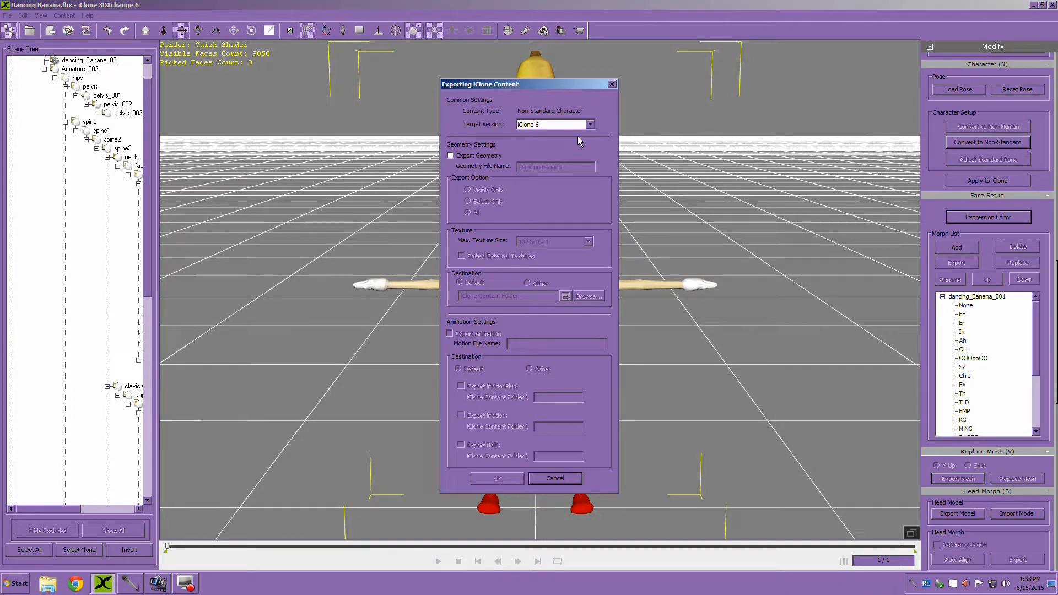
click(450, 156)
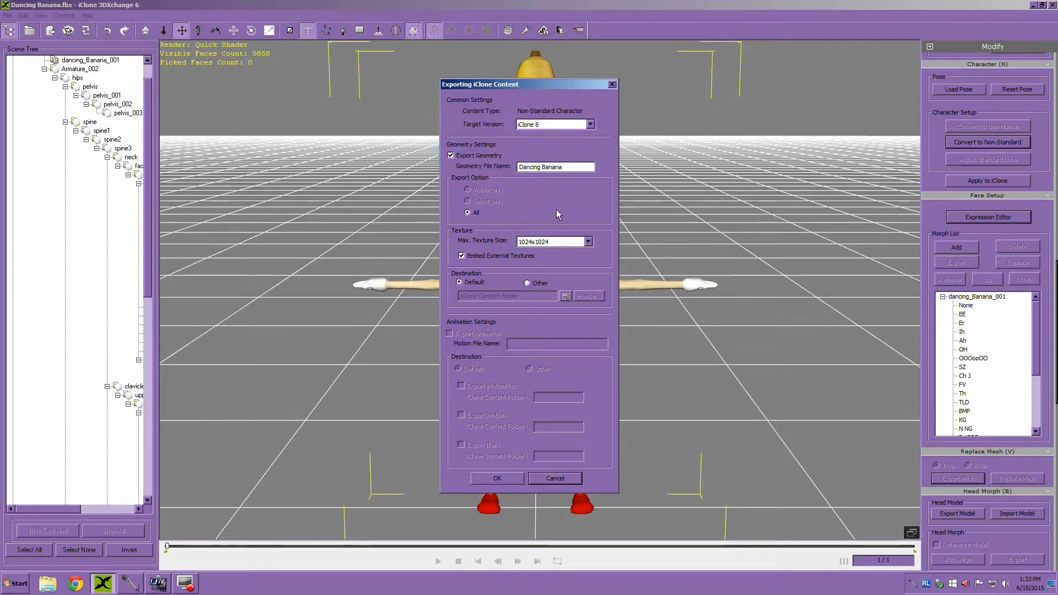
click(589, 241)
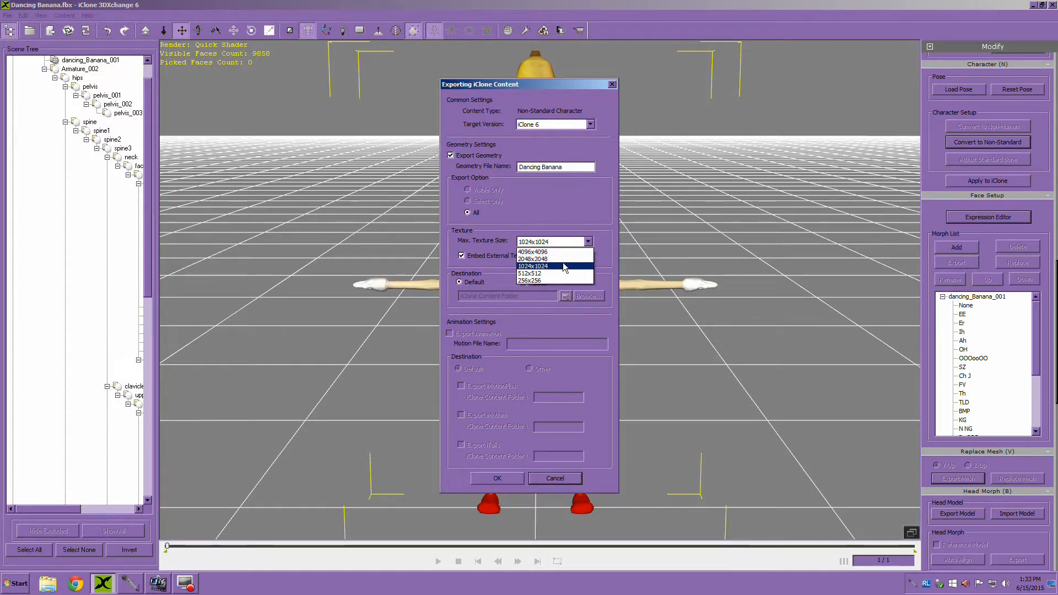
click(555, 258)
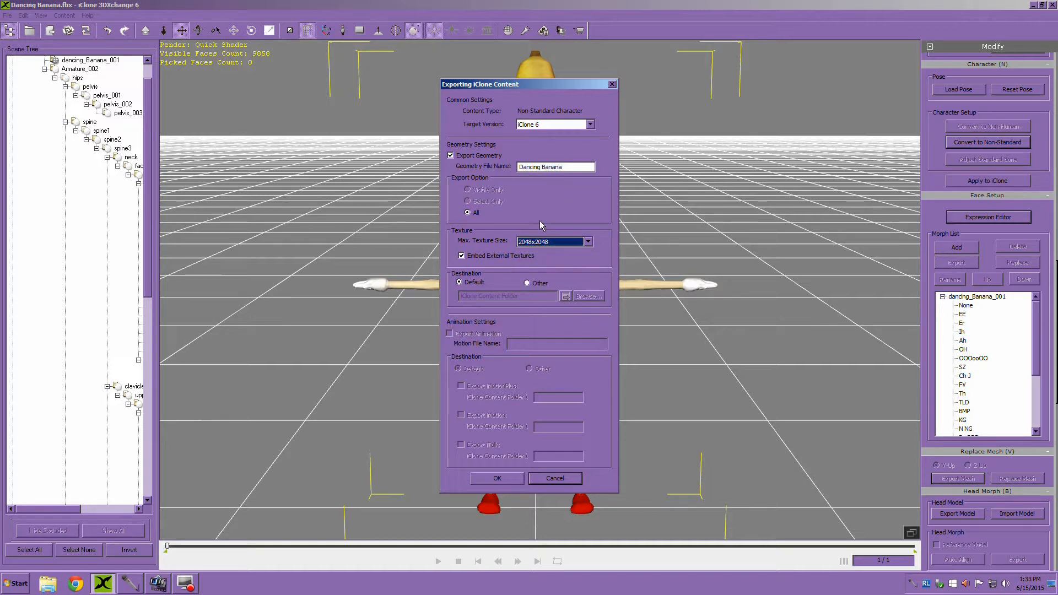
Step: Choose the banana folder inside blender turorial on the Desktop as the custom export destination and export the character
click(526, 282)
click(588, 296)
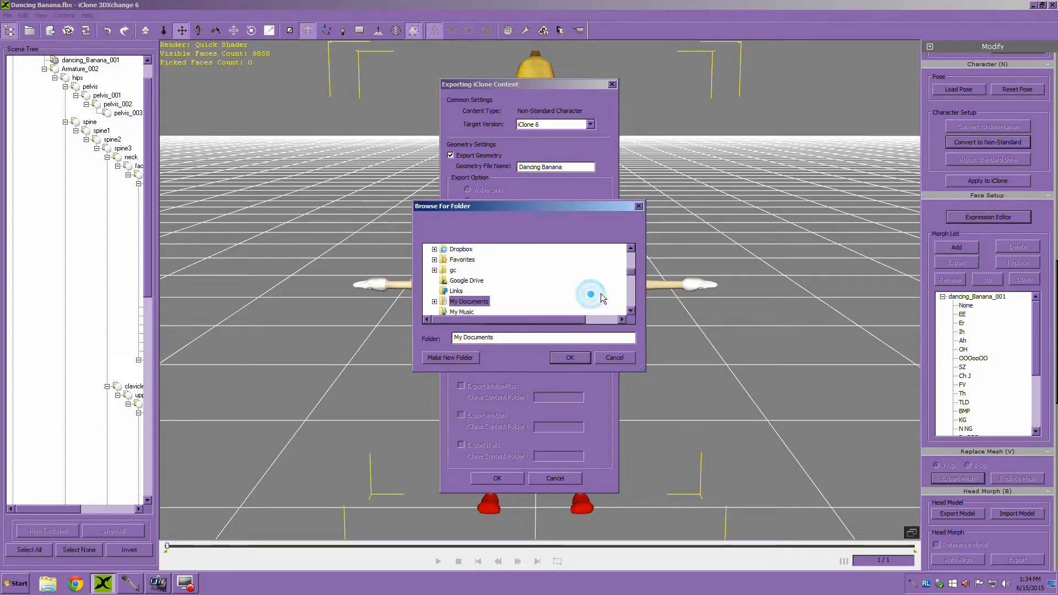
scroll(630, 264, up, 5)
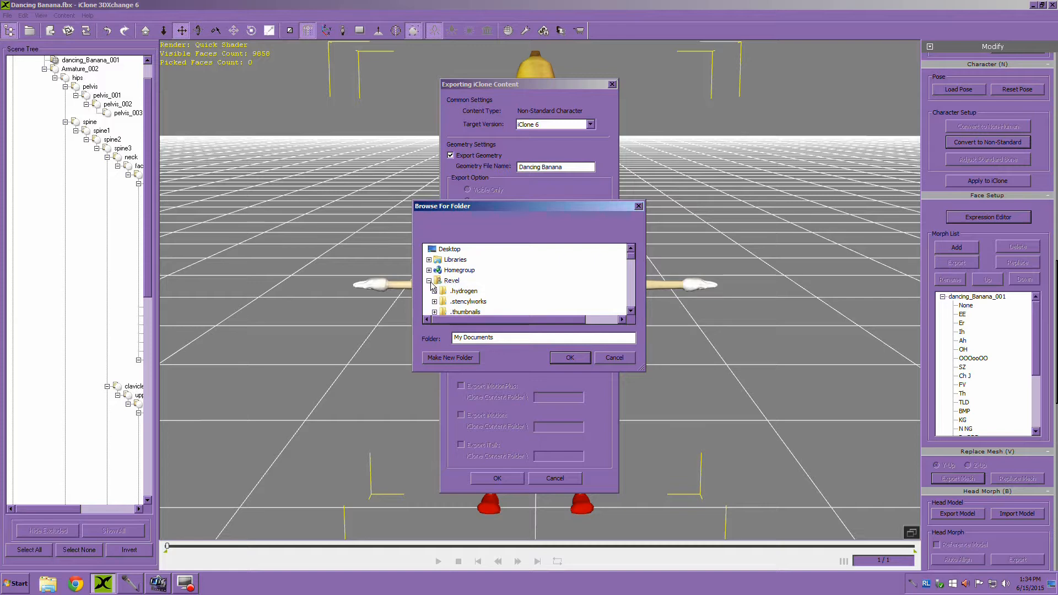
click(449, 249)
drag(632, 260, 635, 288)
click(428, 312)
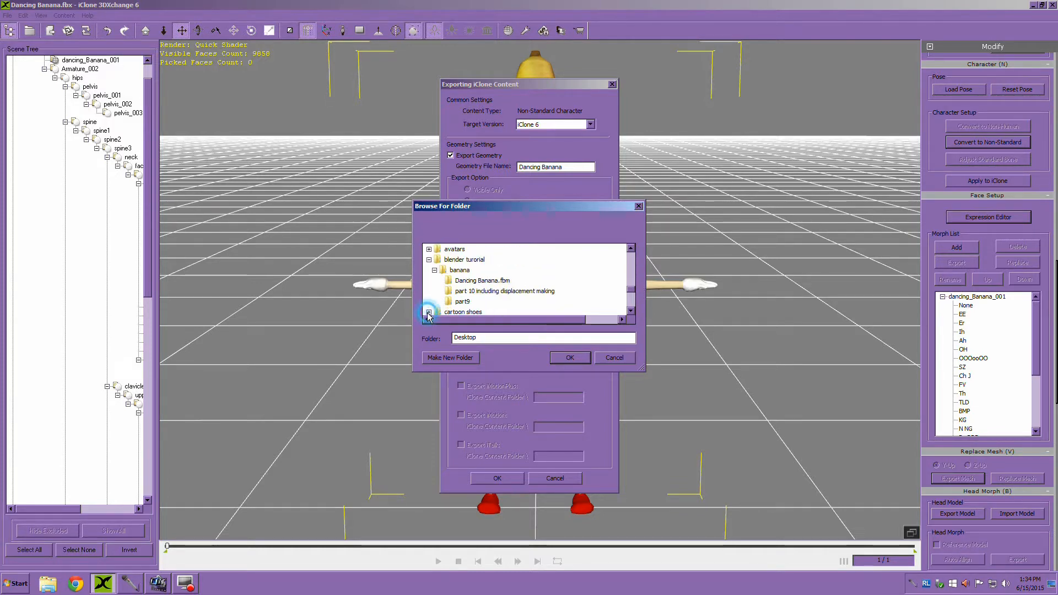
click(460, 270)
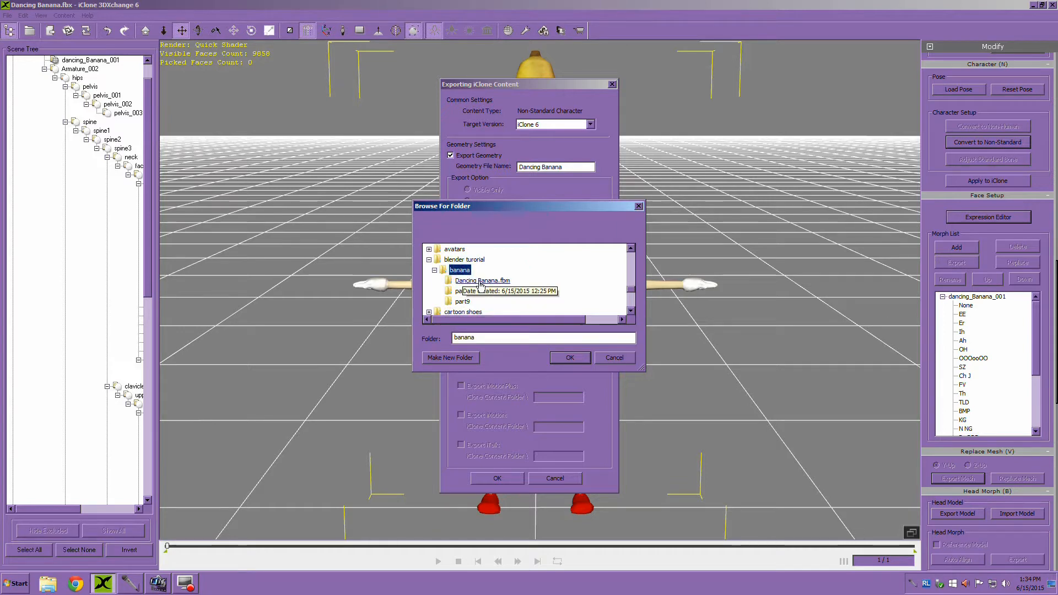
click(567, 357)
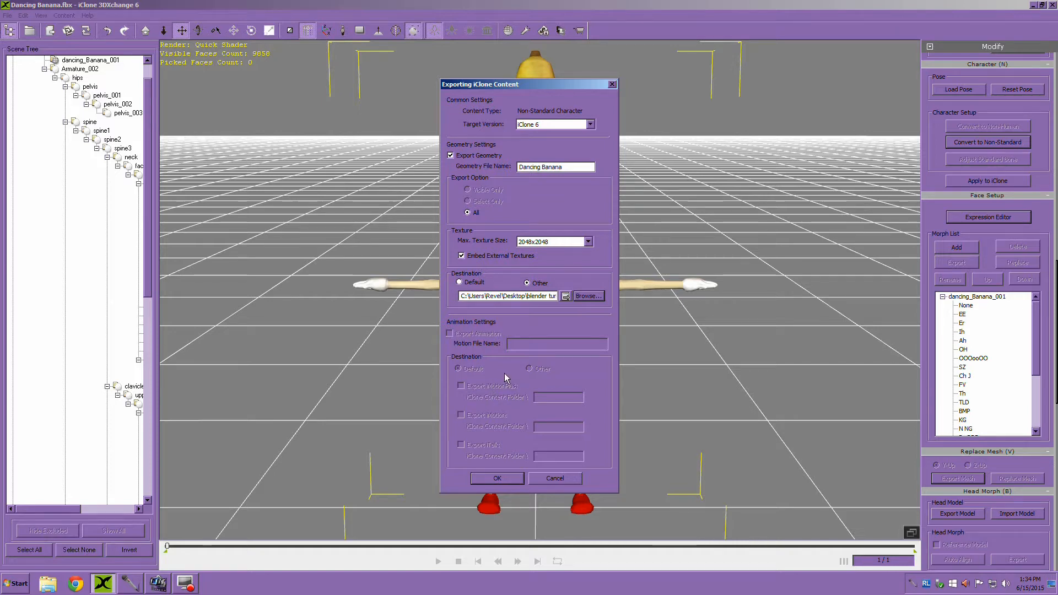
click(495, 480)
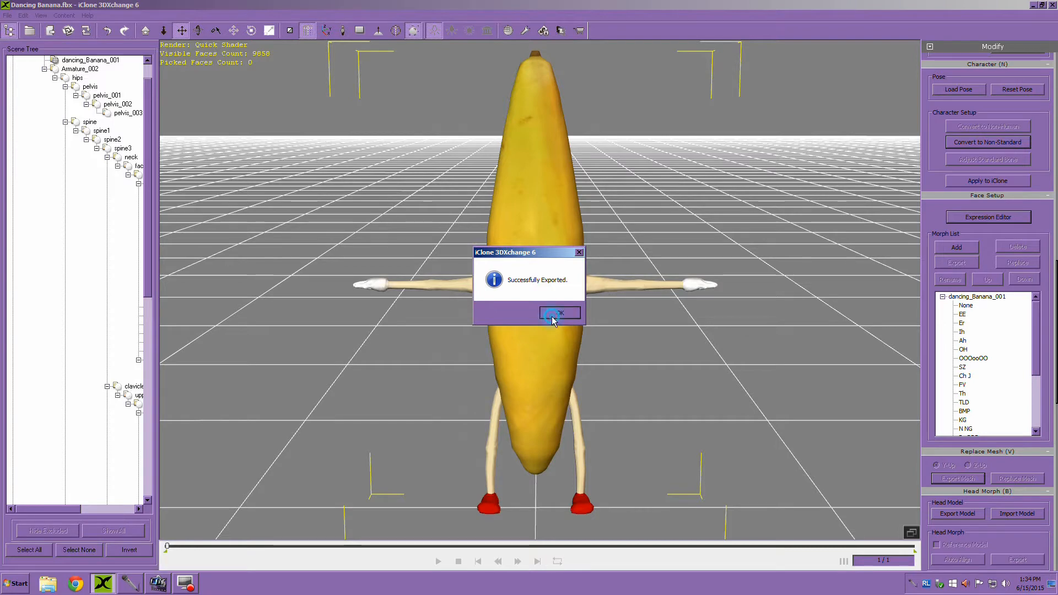
click(548, 318)
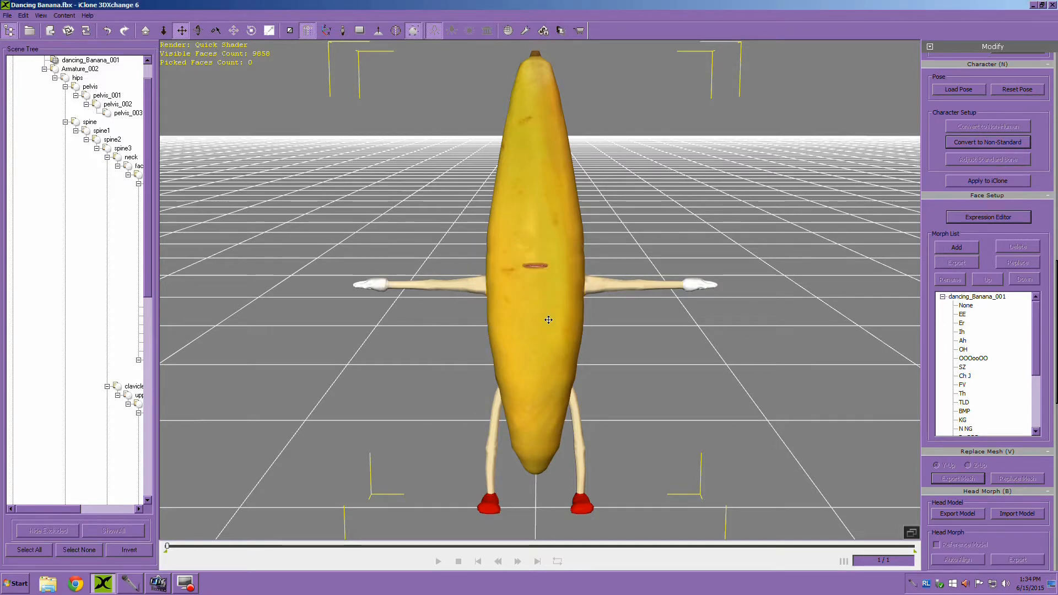